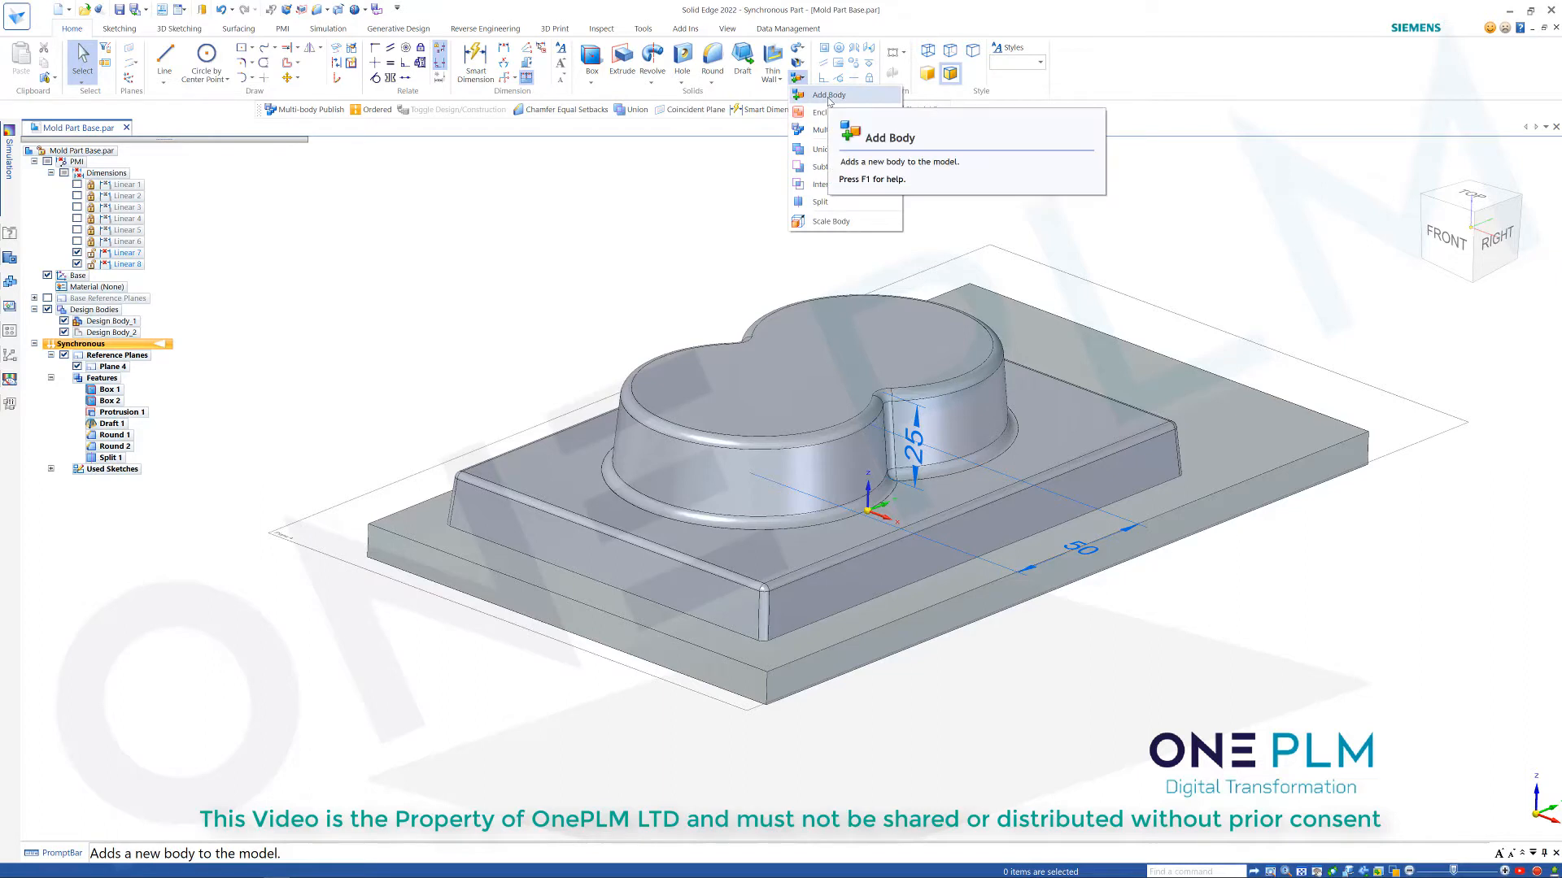
Add a new part body named B and switch the model to ordered modeling.
left_click(828, 98)
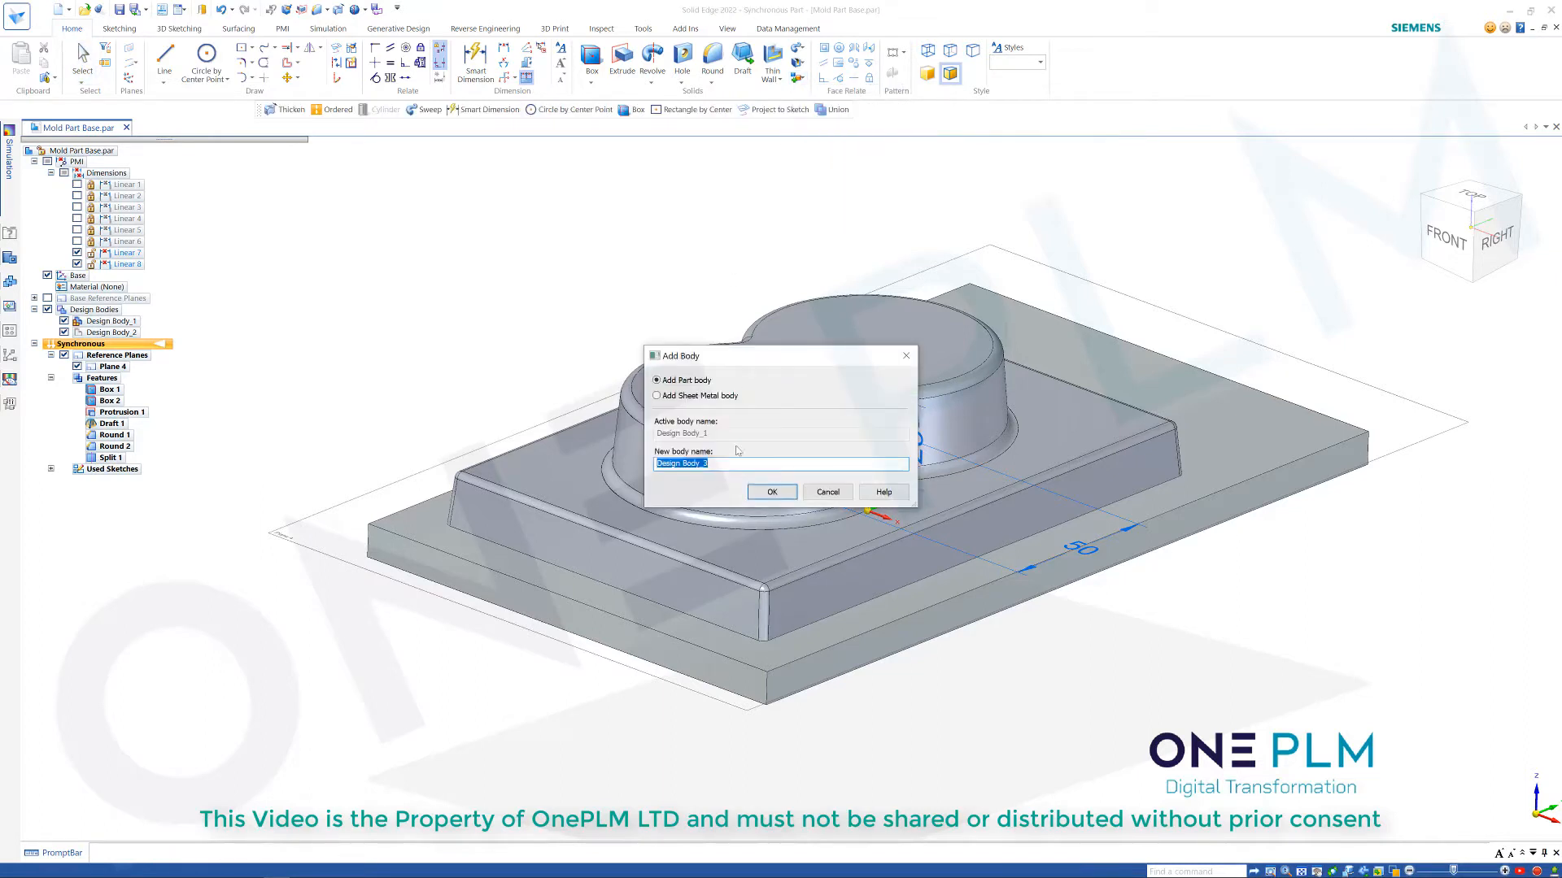
type("B")
key("Return")
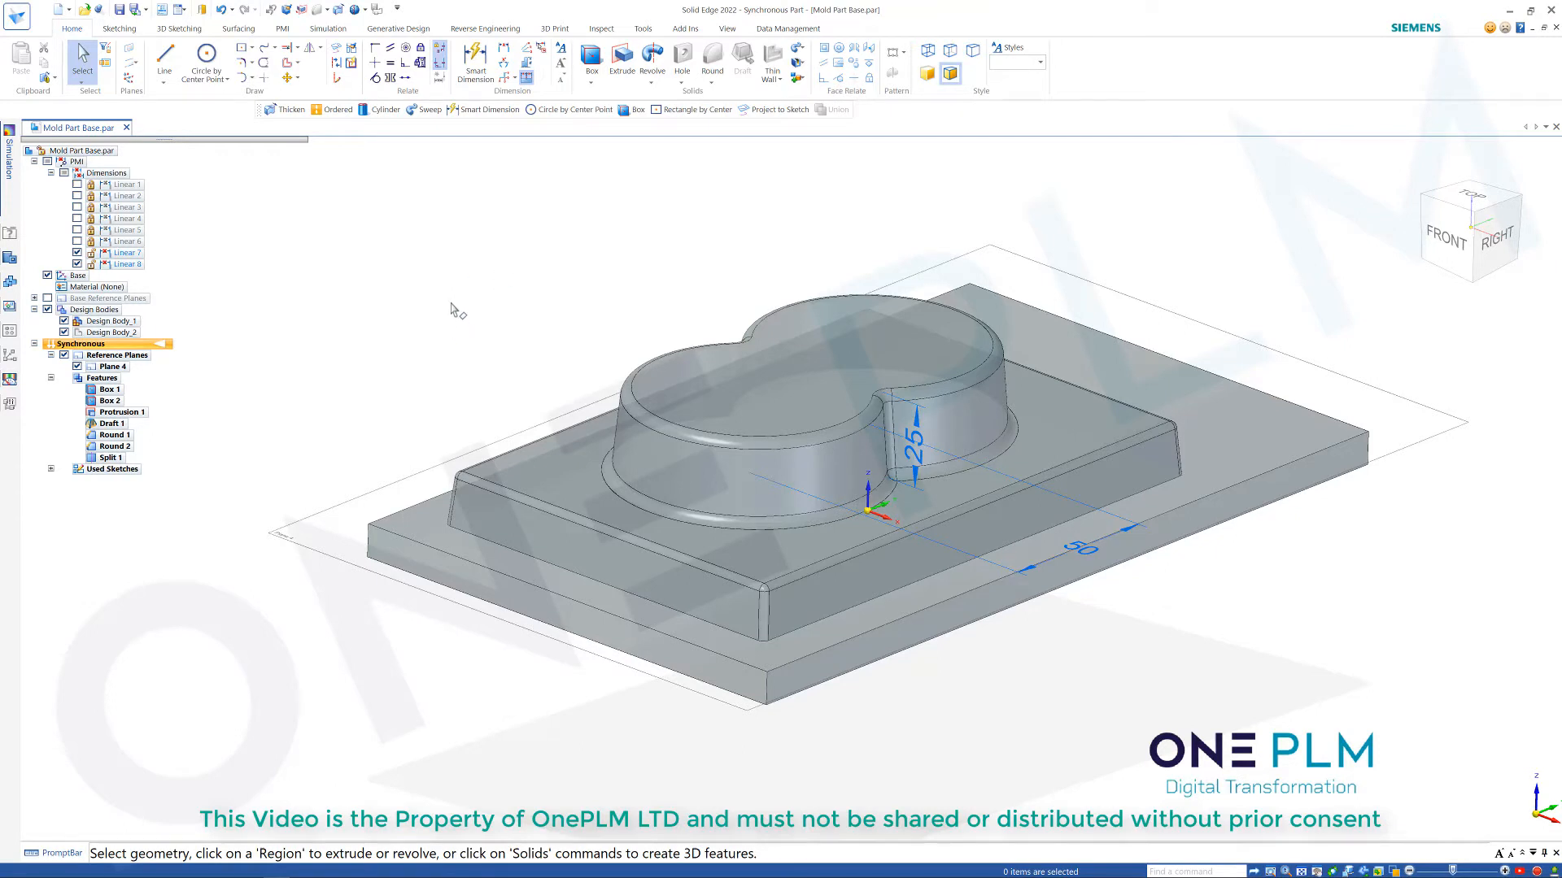
left_click(333, 109)
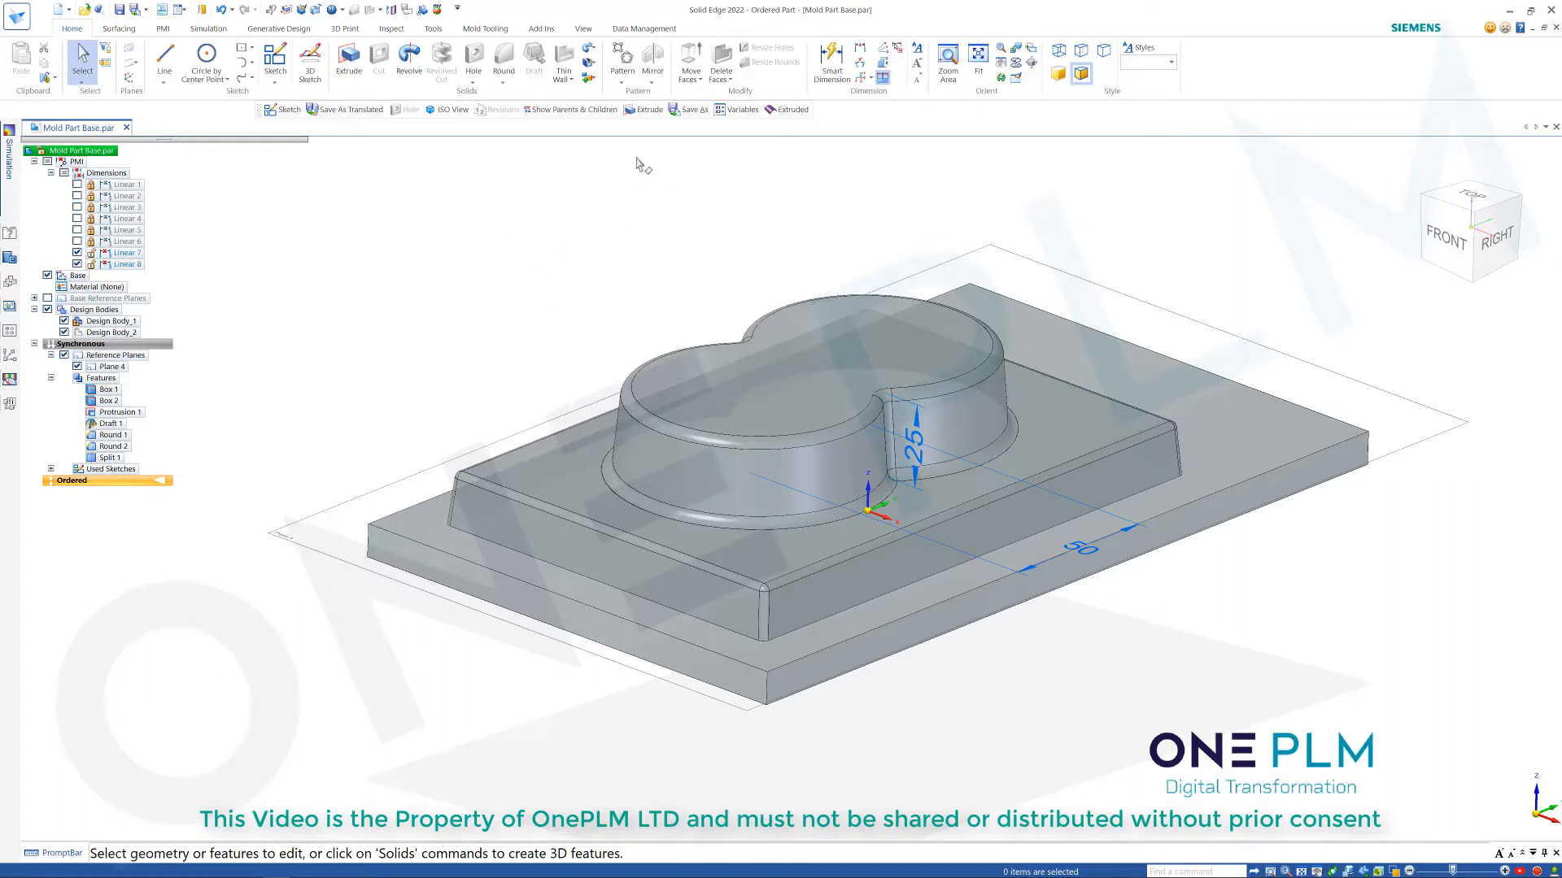
left_click(589, 82)
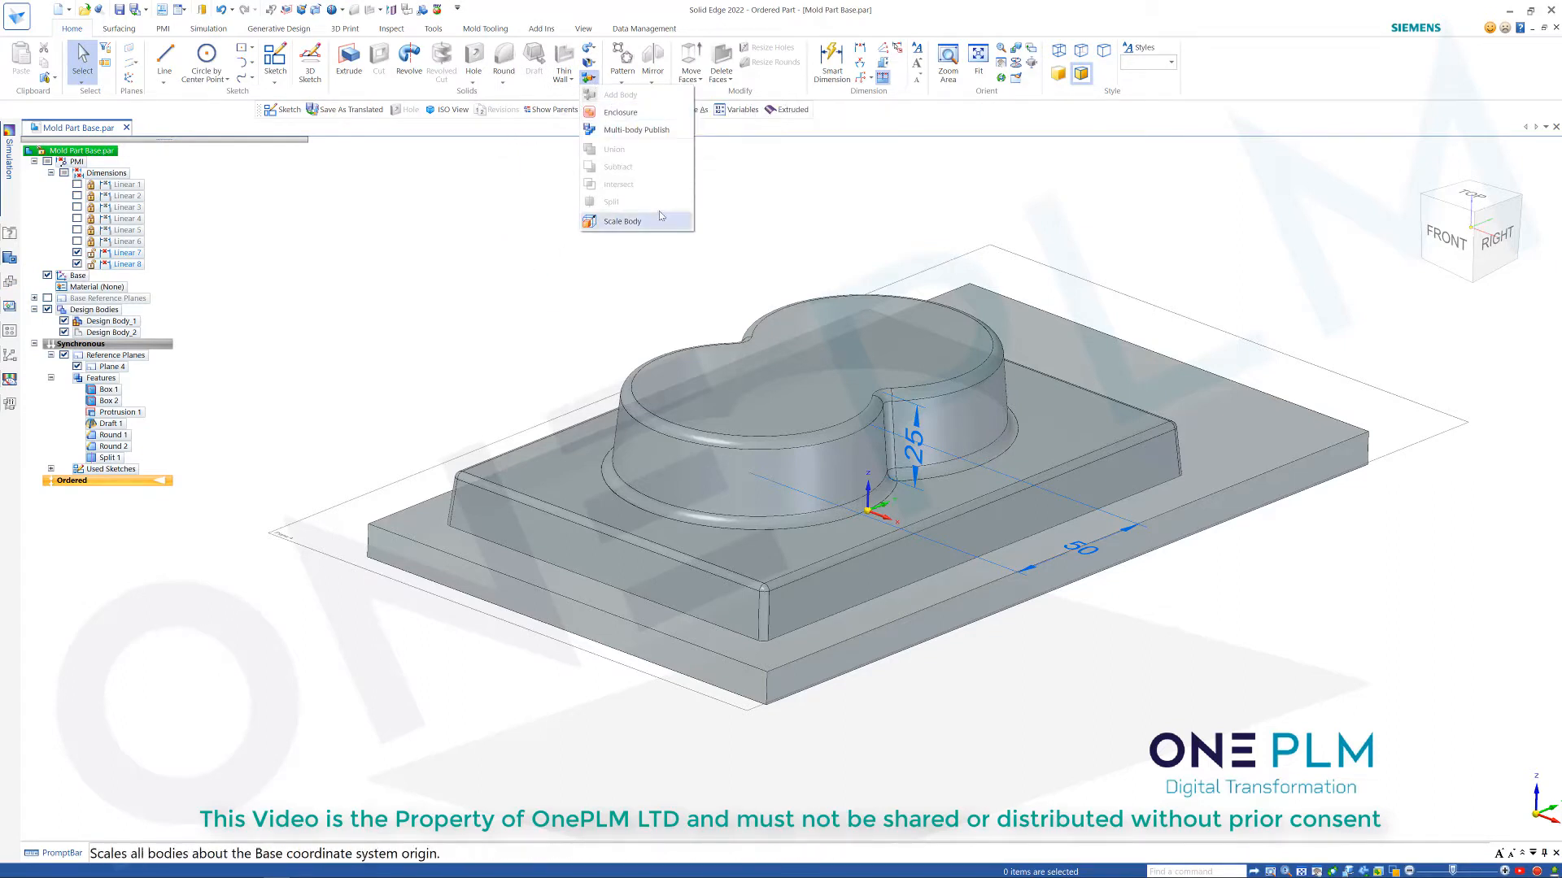
left_click(637, 296)
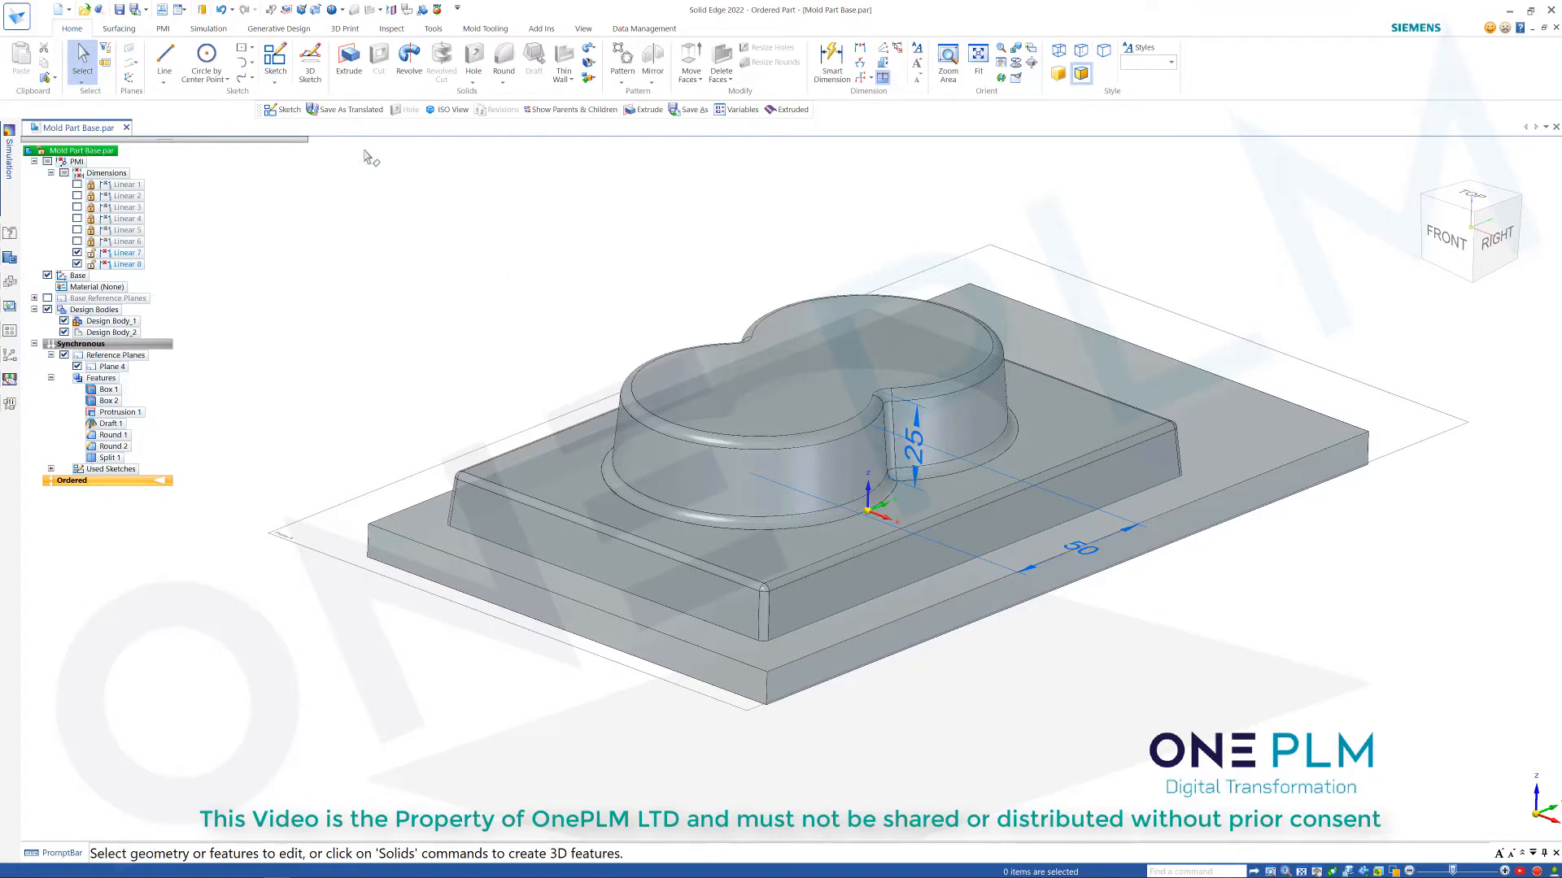
Start an Extrude sketch on a plane parallel to the Front (xz) reference plane at a distance of 75 mm, showing the base reference planes.
left_click(352, 62)
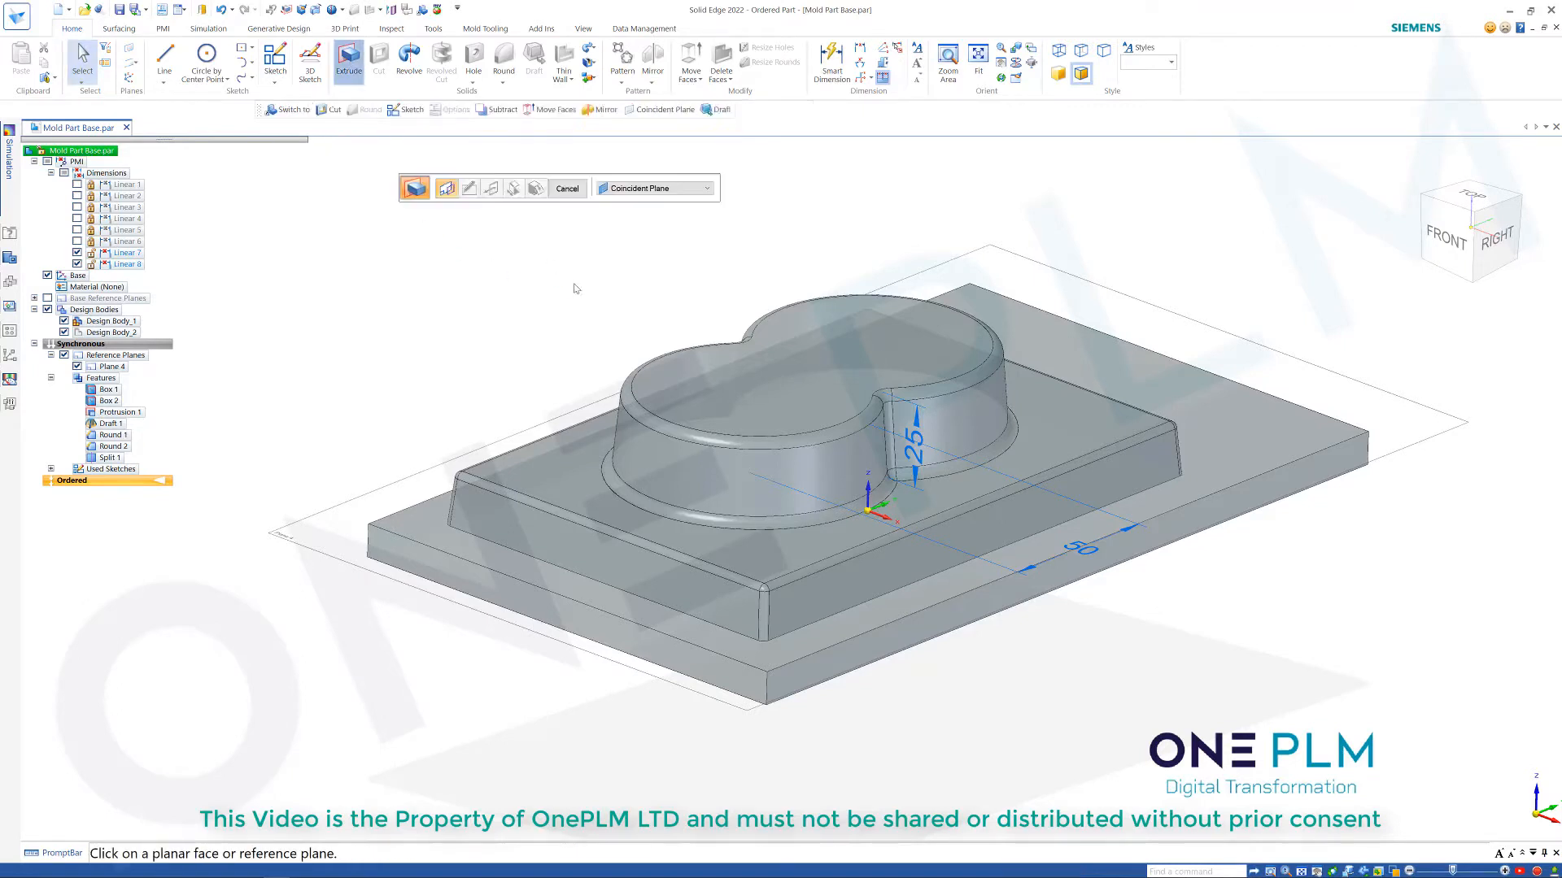
left_click(647, 192)
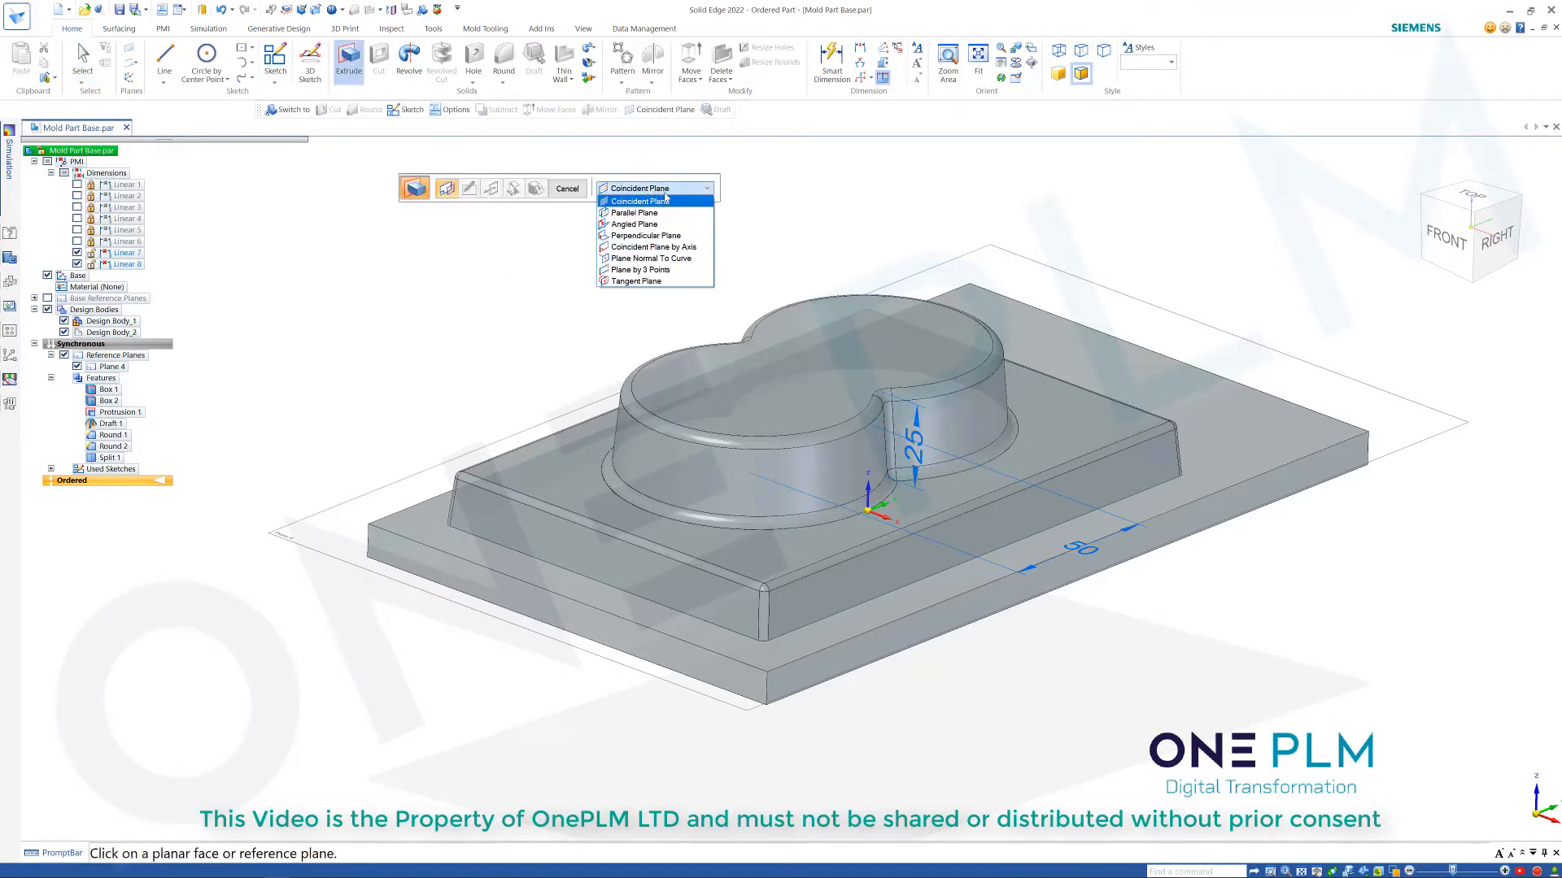
left_click(655, 214)
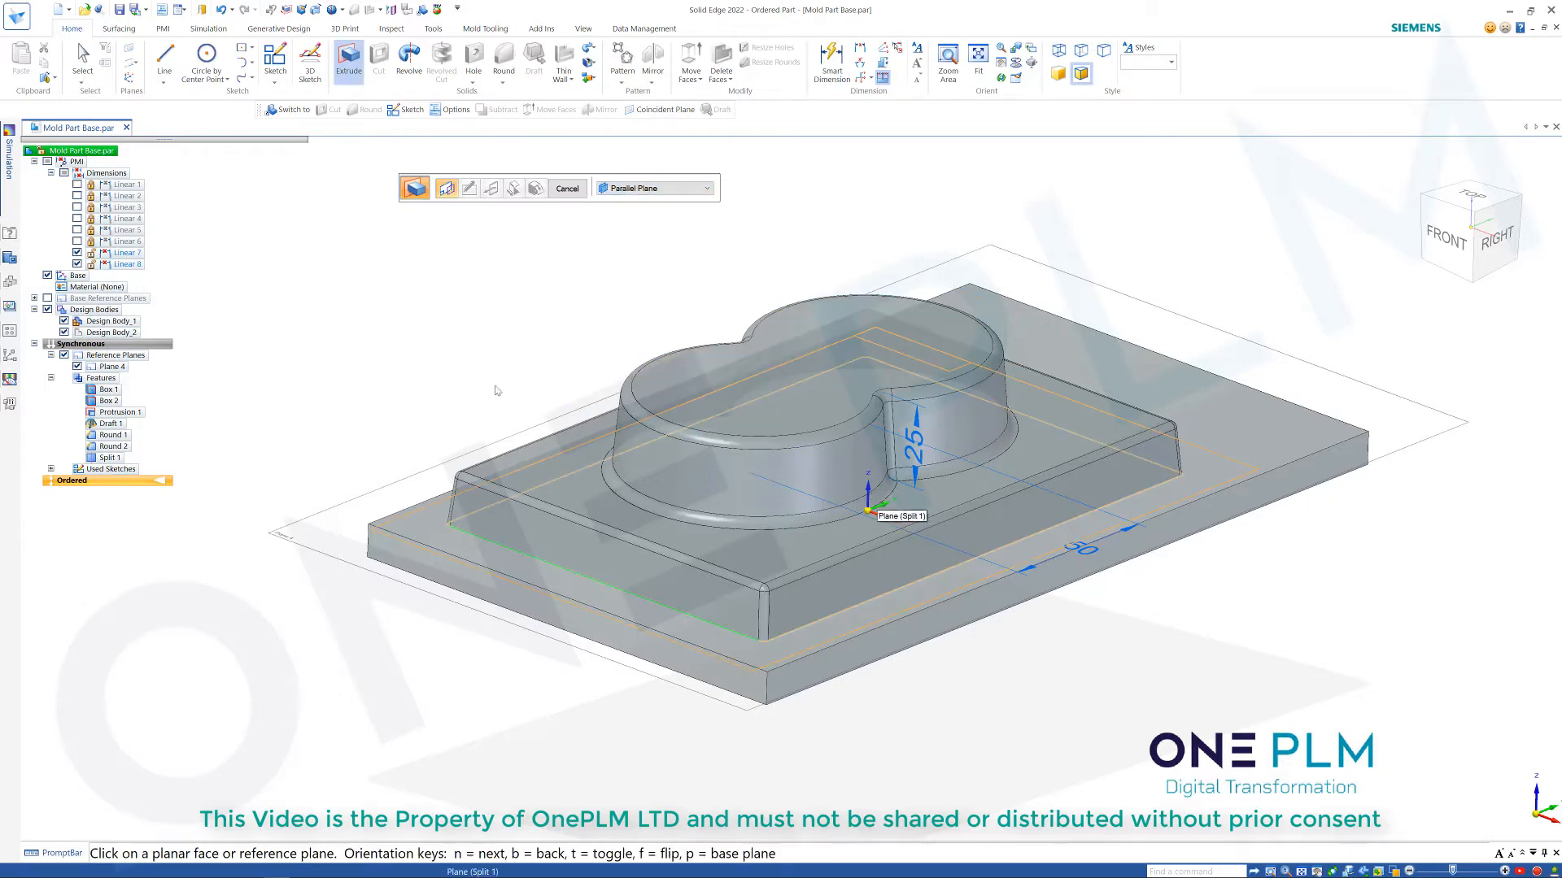
left_click(48, 298)
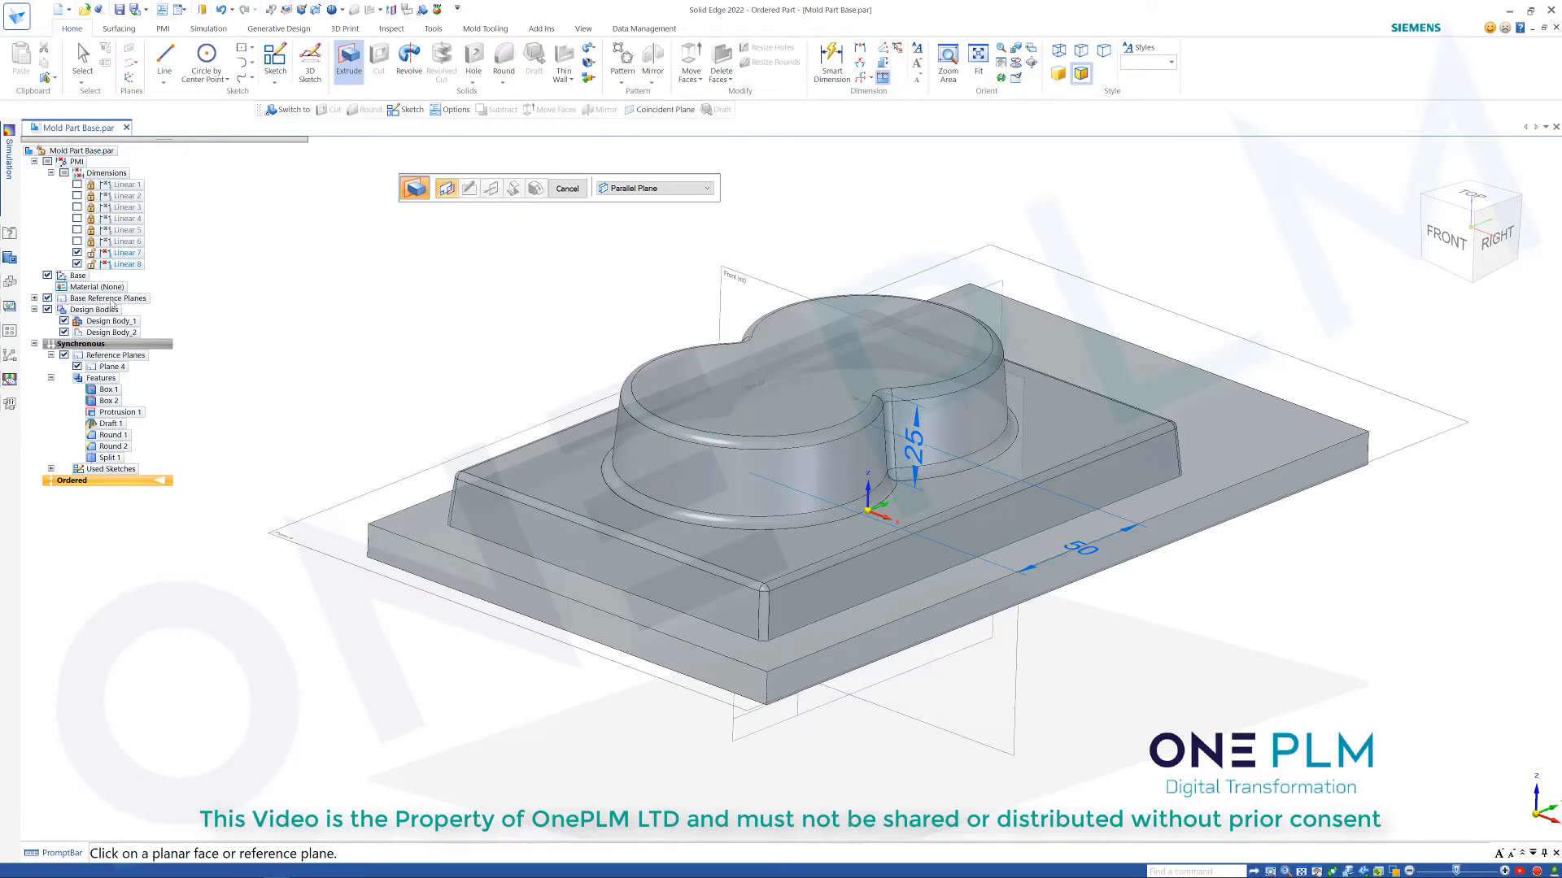
left_click(746, 281)
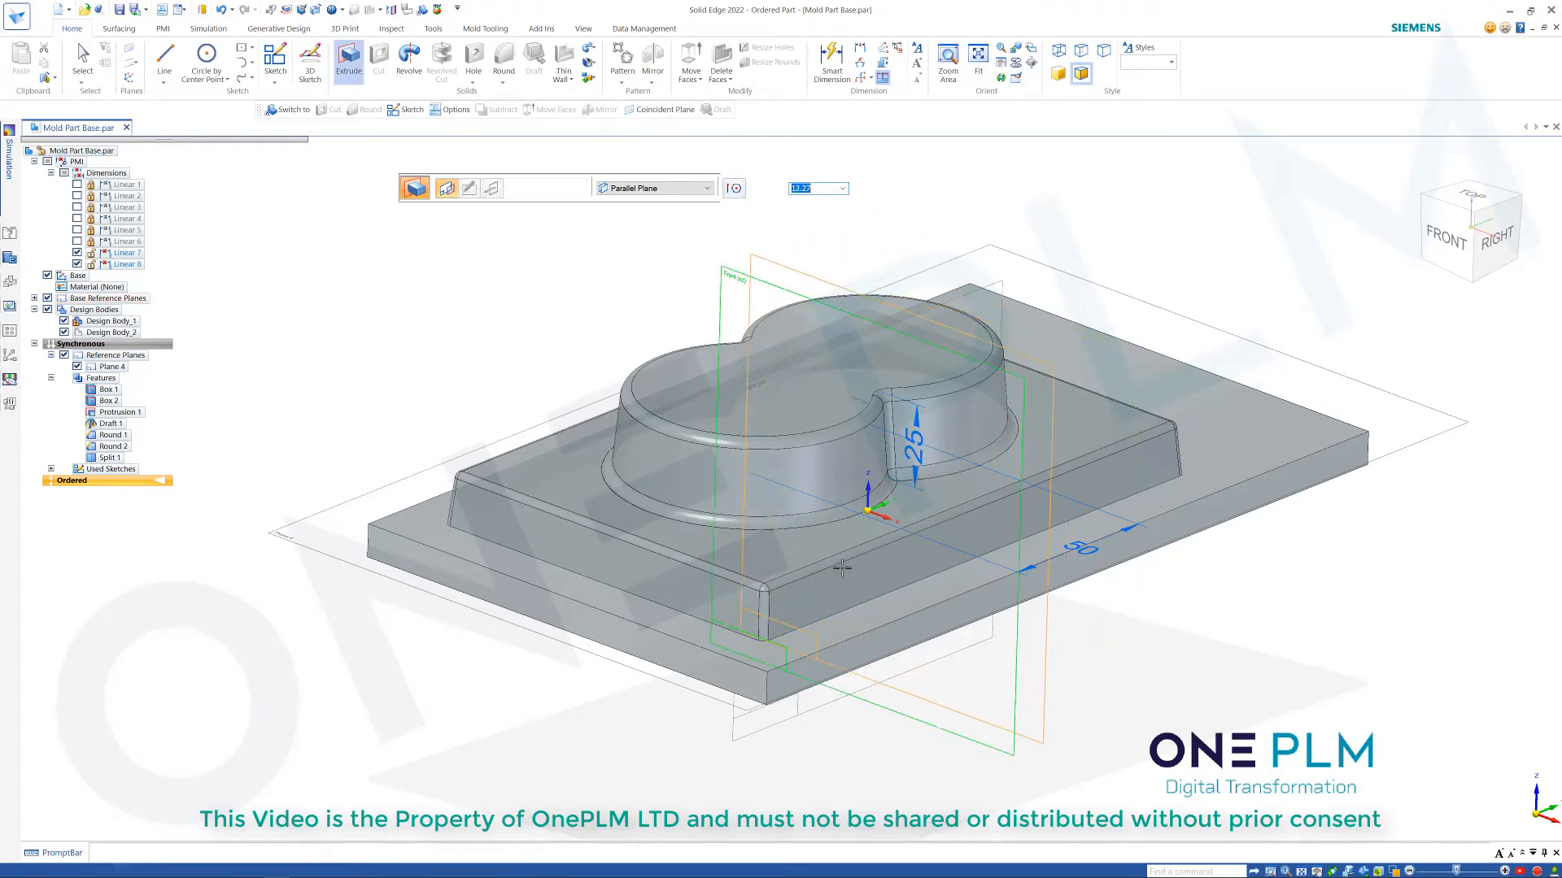
mouse_move(836, 576)
middle_mouse_down()
mouse_move(788, 553)
mouse_move(826, 577)
middle_mouse_up()
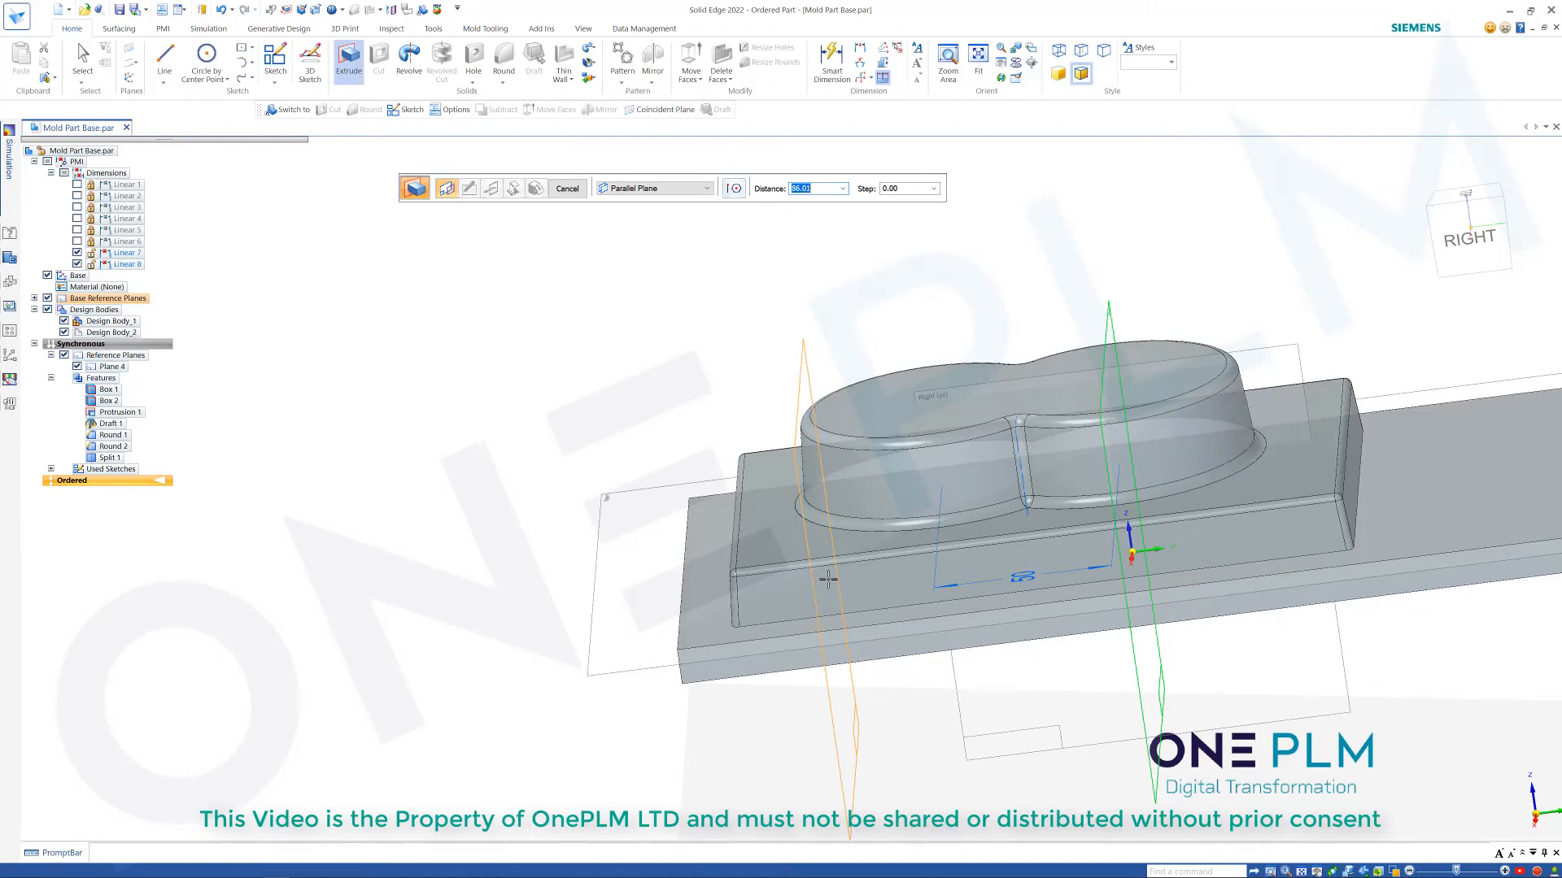
type("75")
key("Tab")
left_click(891, 594)
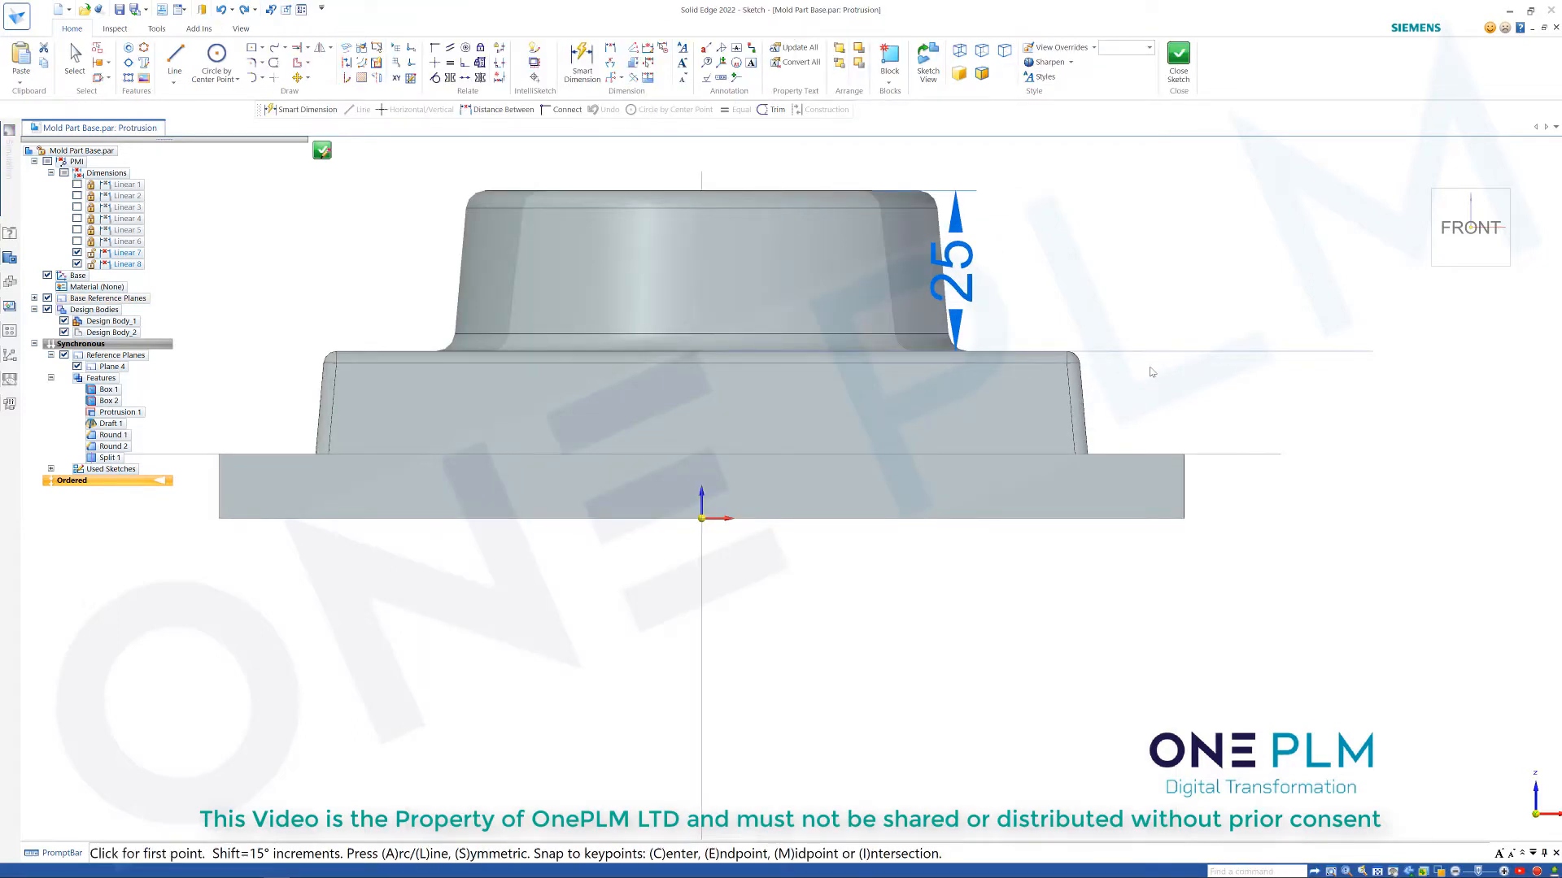
Sketch a center rectangle about 8.16 mm wide and 12.34 mm high over the raised block's slanted side, resting on the base plate's upper edge.
scroll(1149, 367, "up", 5)
scroll(1091, 374, "up", 2)
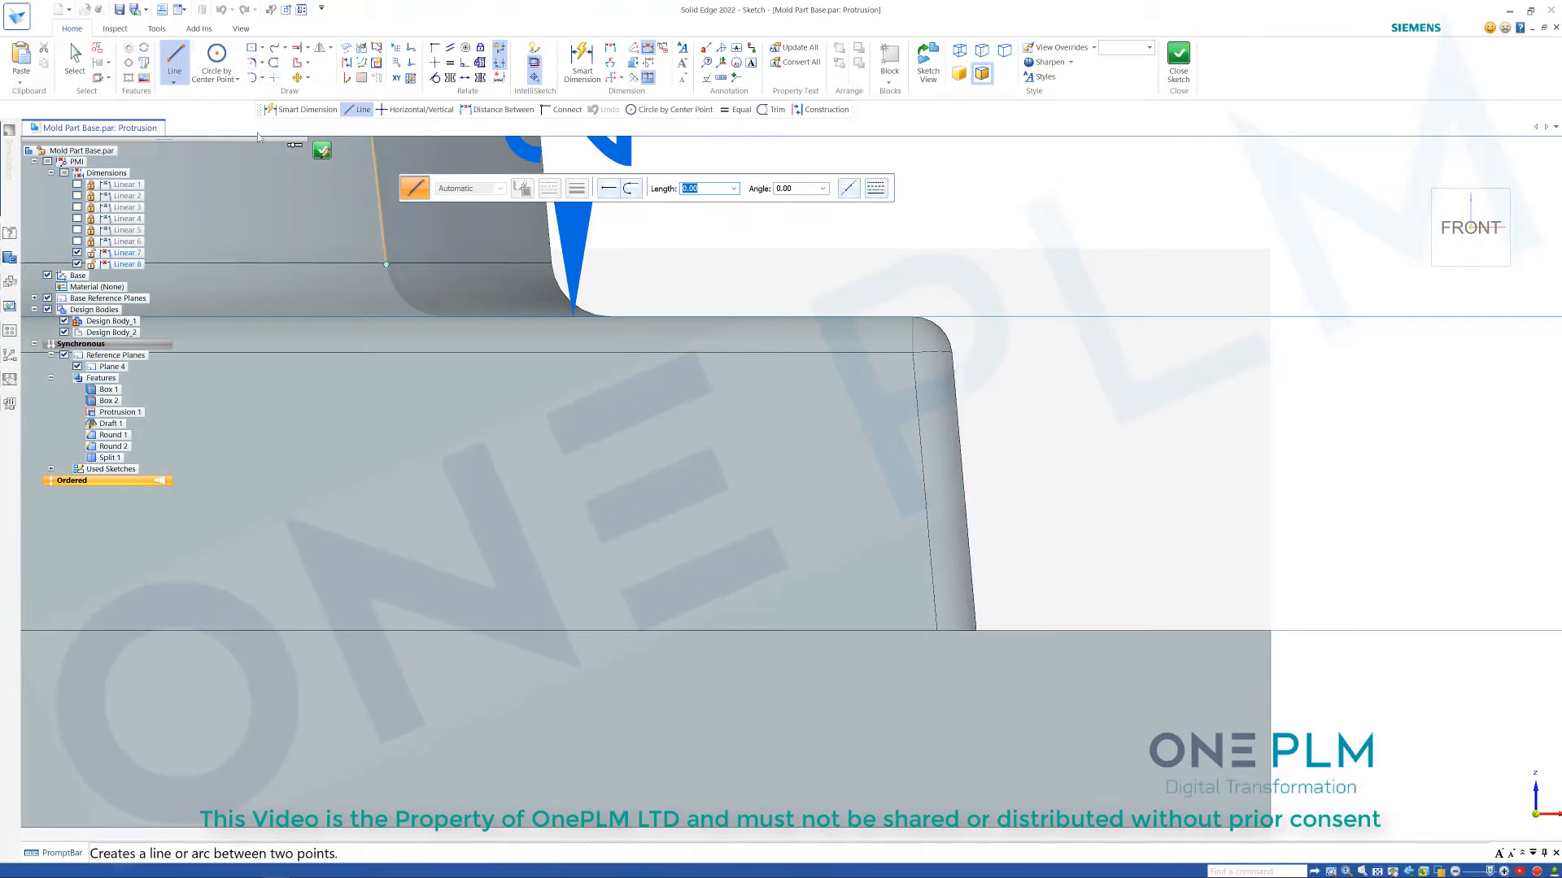
left_click(251, 47)
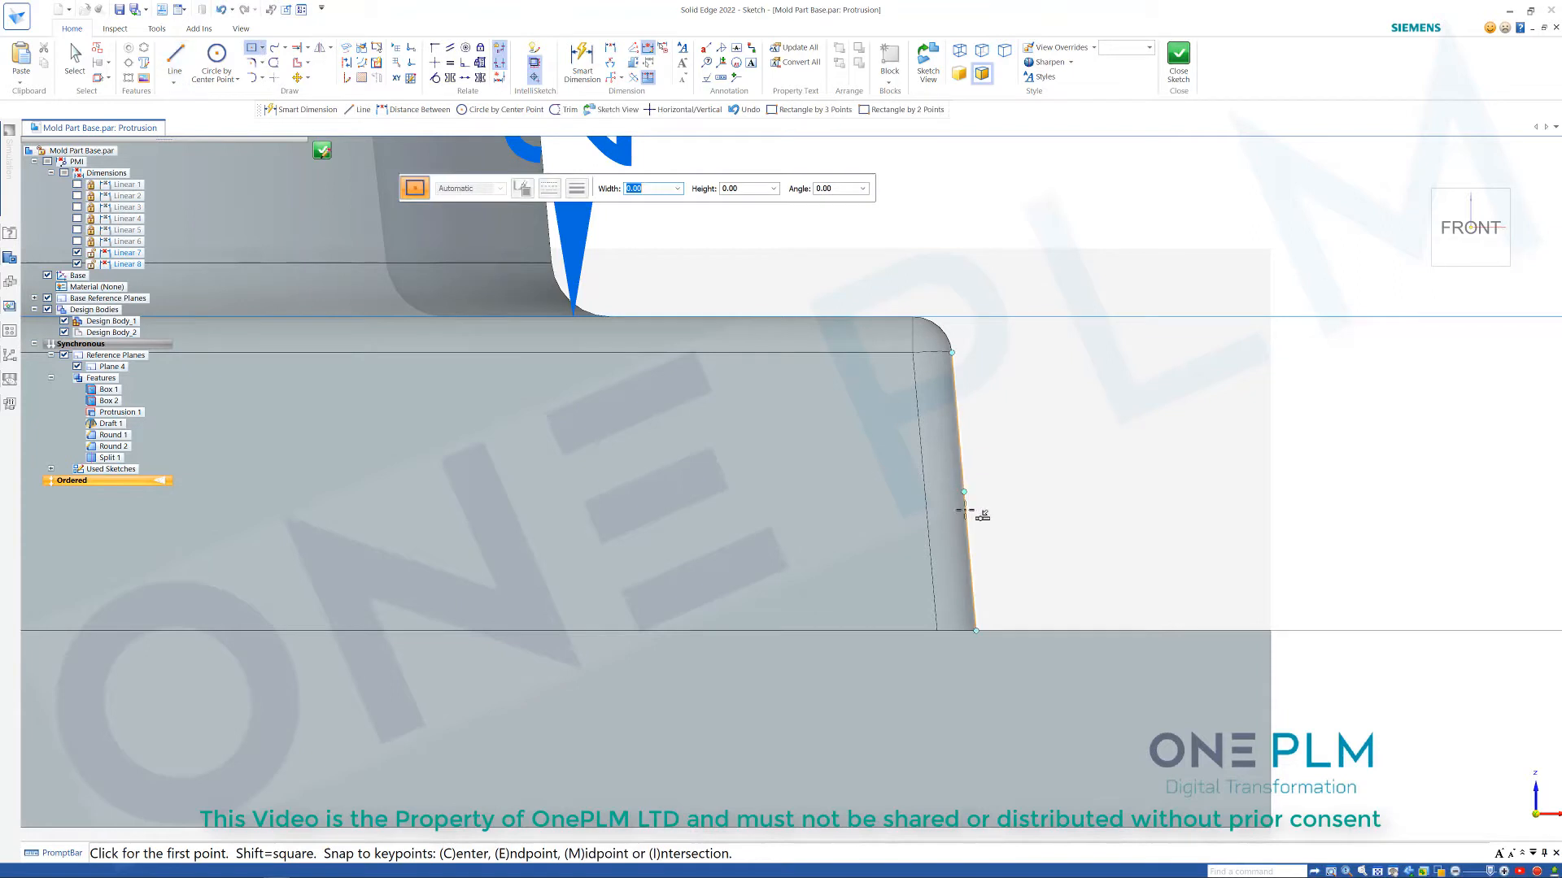
left_click(965, 510)
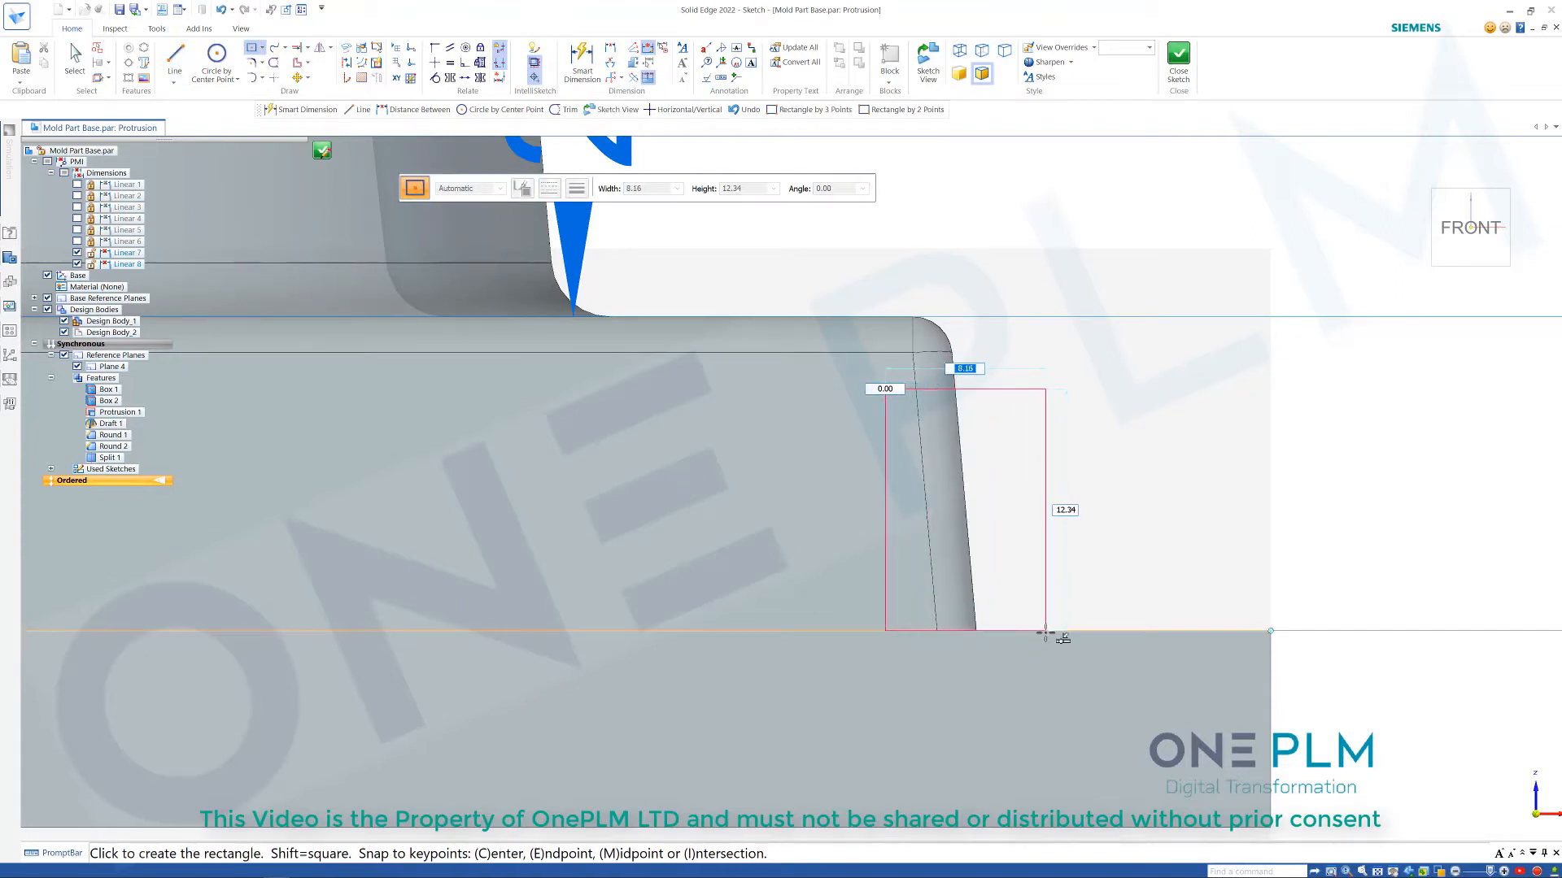
left_click(1046, 631)
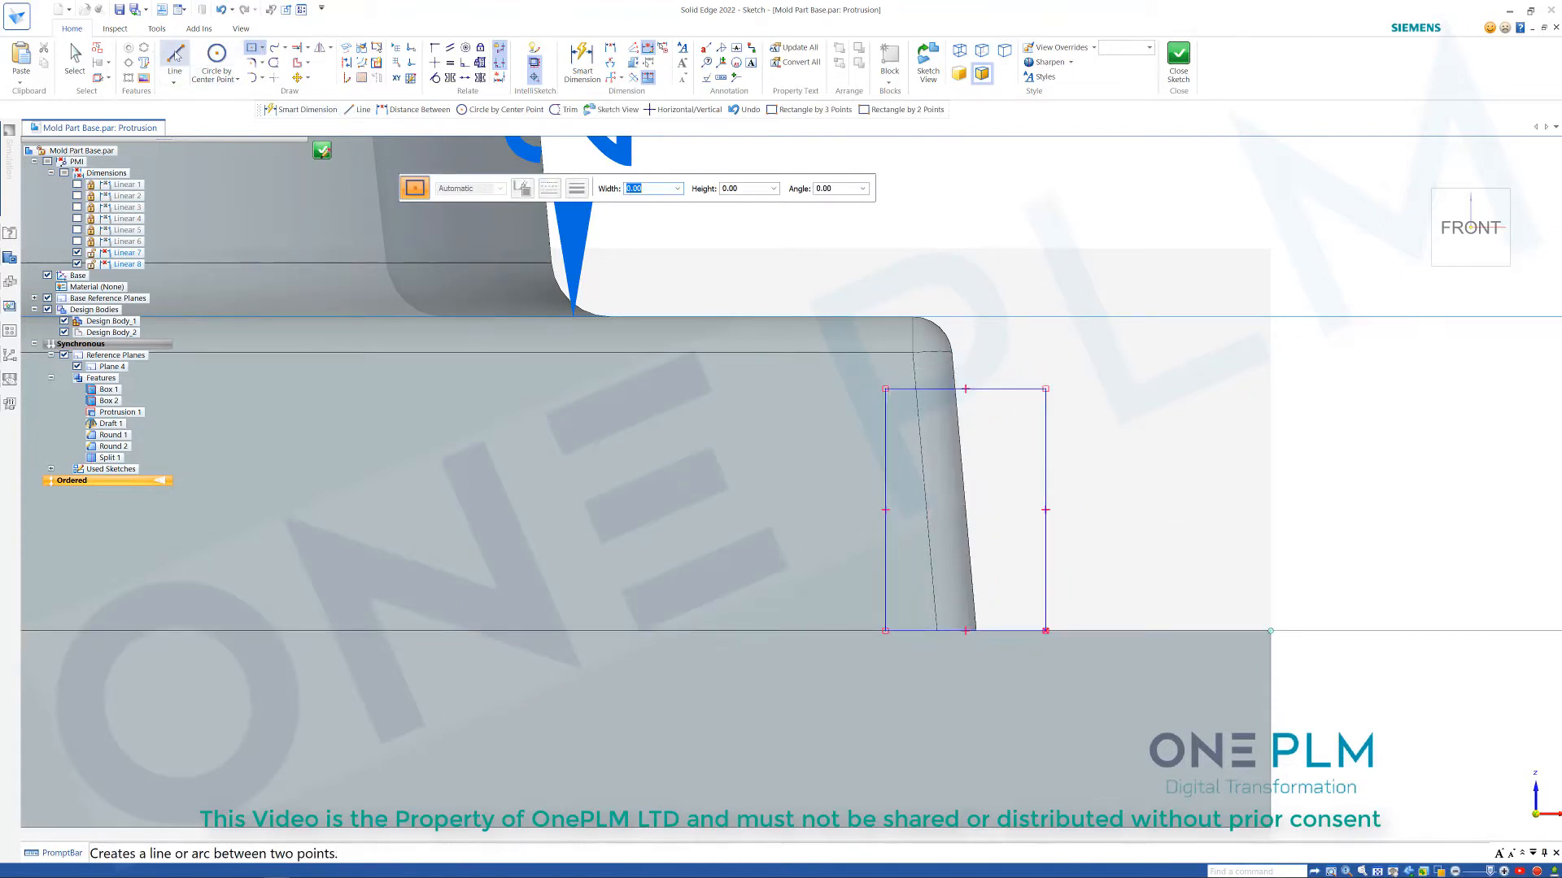
left_click(885, 630)
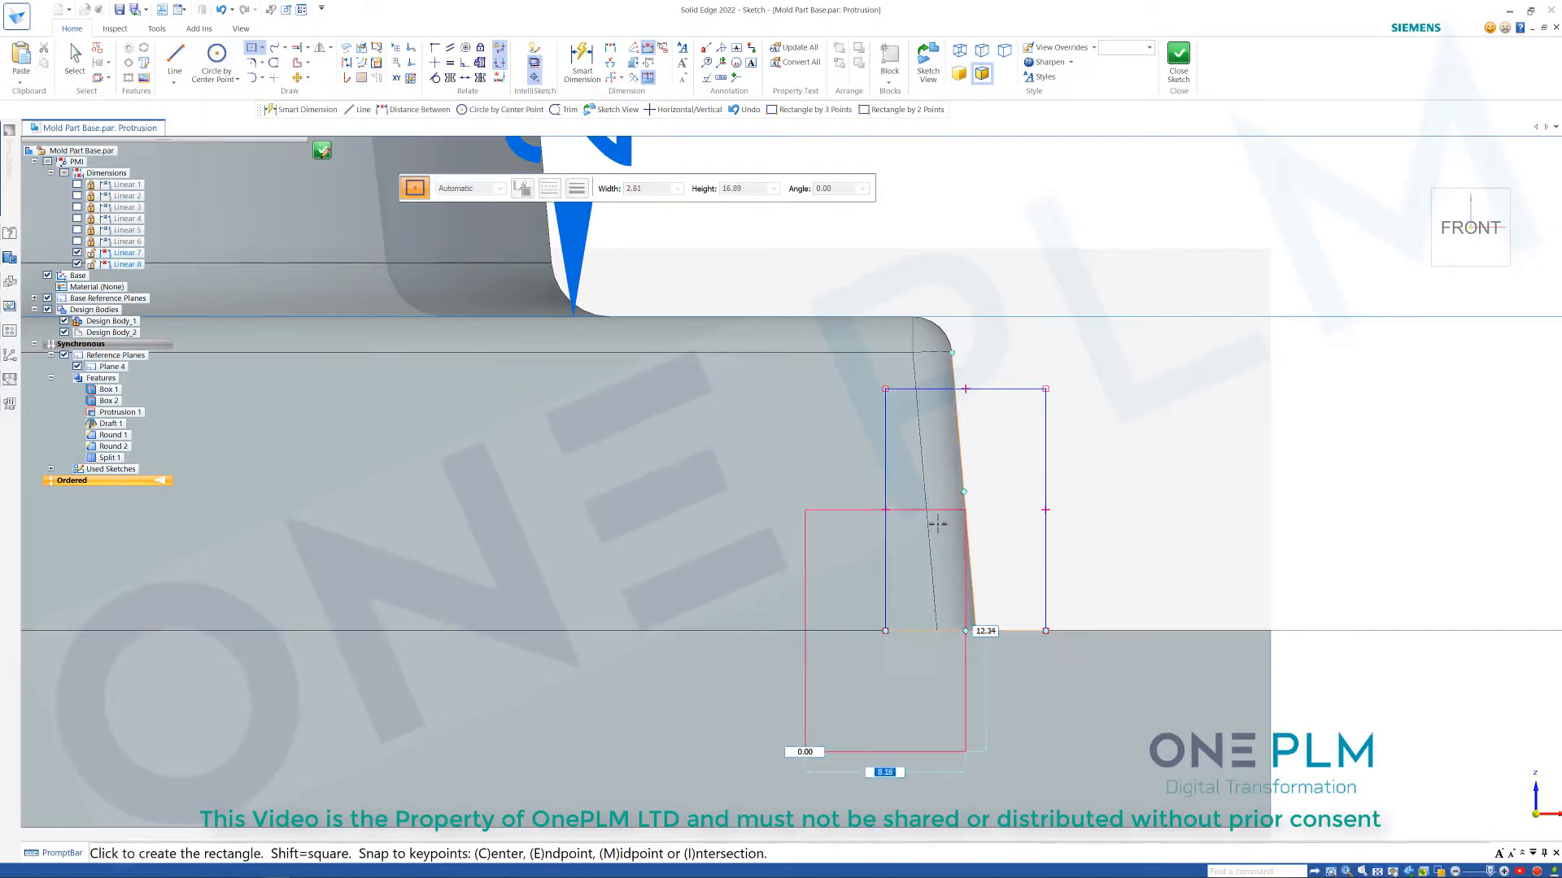
Draw a line about 8.11 mm long at 78.66° from the rectangle's lower inner corner, continued by a tangent arc to its upper edge.
left_click(175, 57)
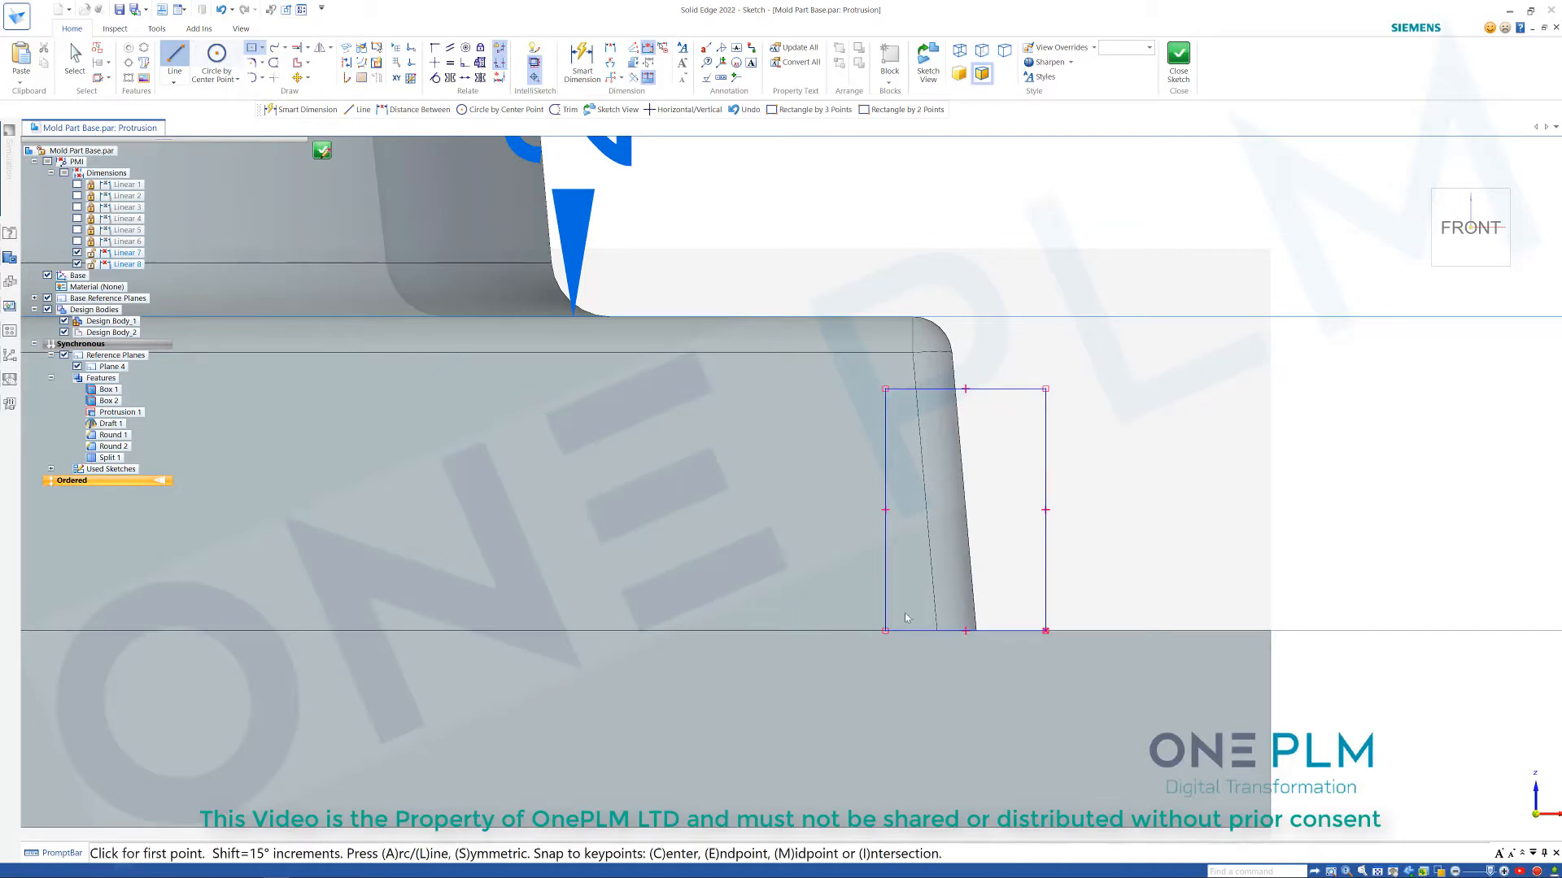
left_click(885, 630)
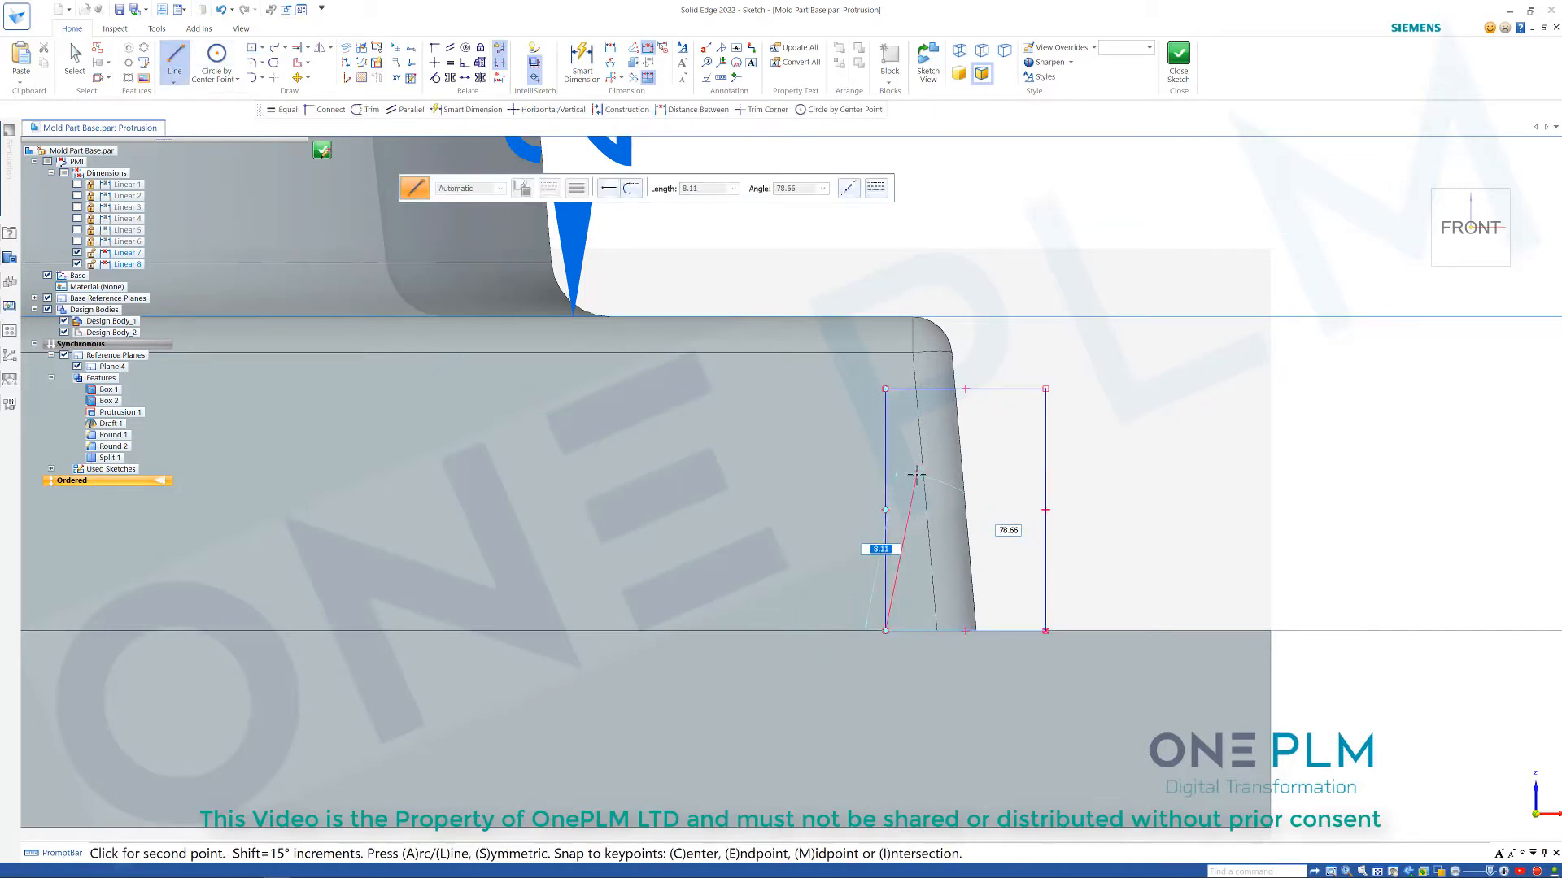
left_click(916, 474)
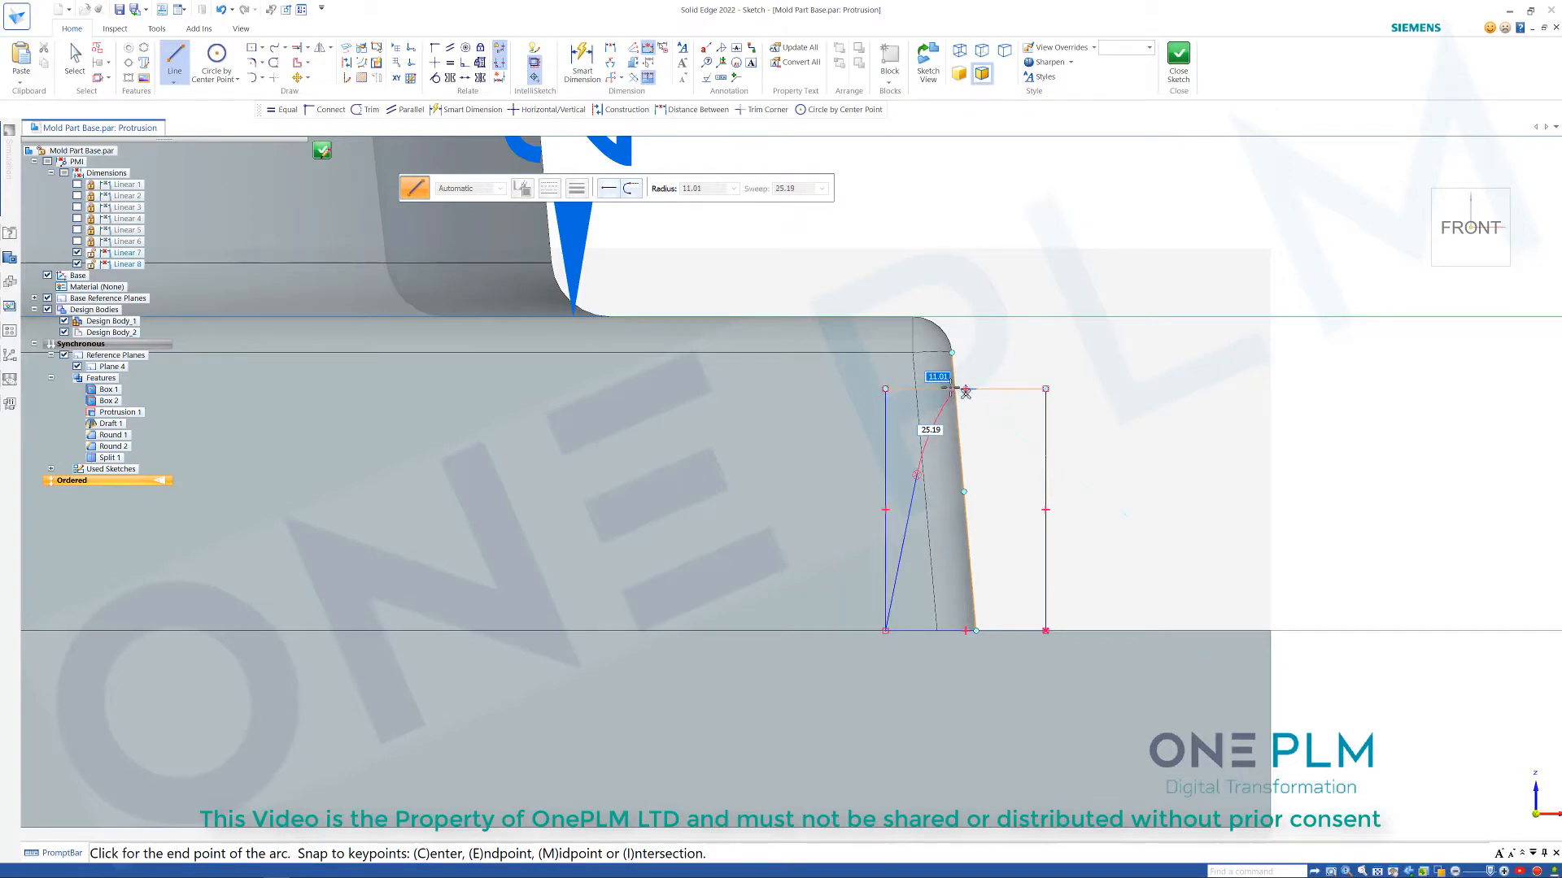
left_click(960, 391)
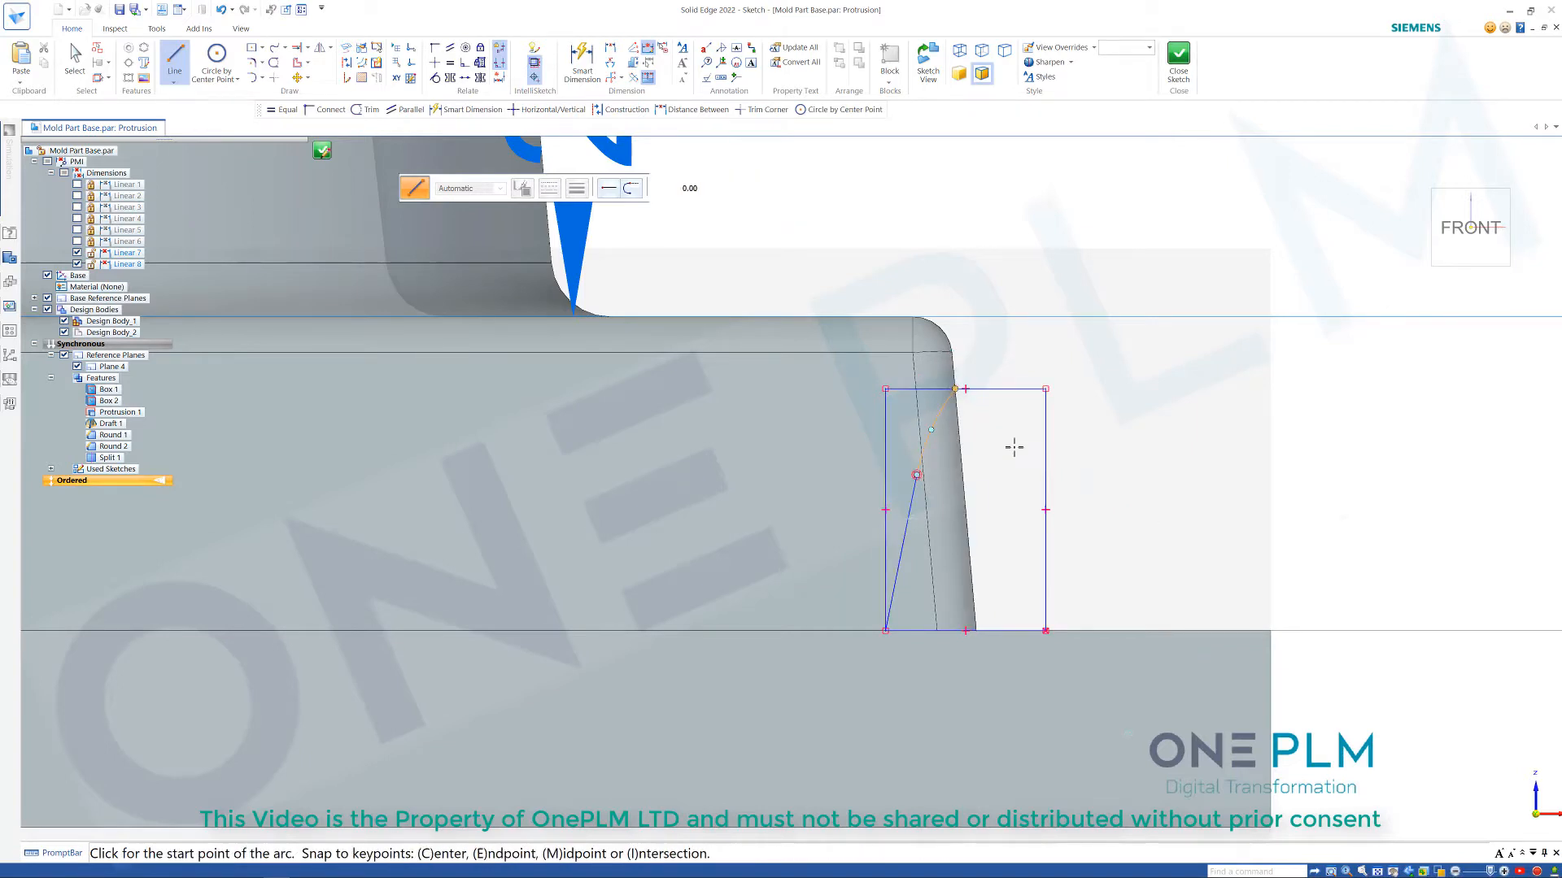
Trim the rectangle's inner vertical side and the part of its upper edge beyond the arc.
left_click(273, 62)
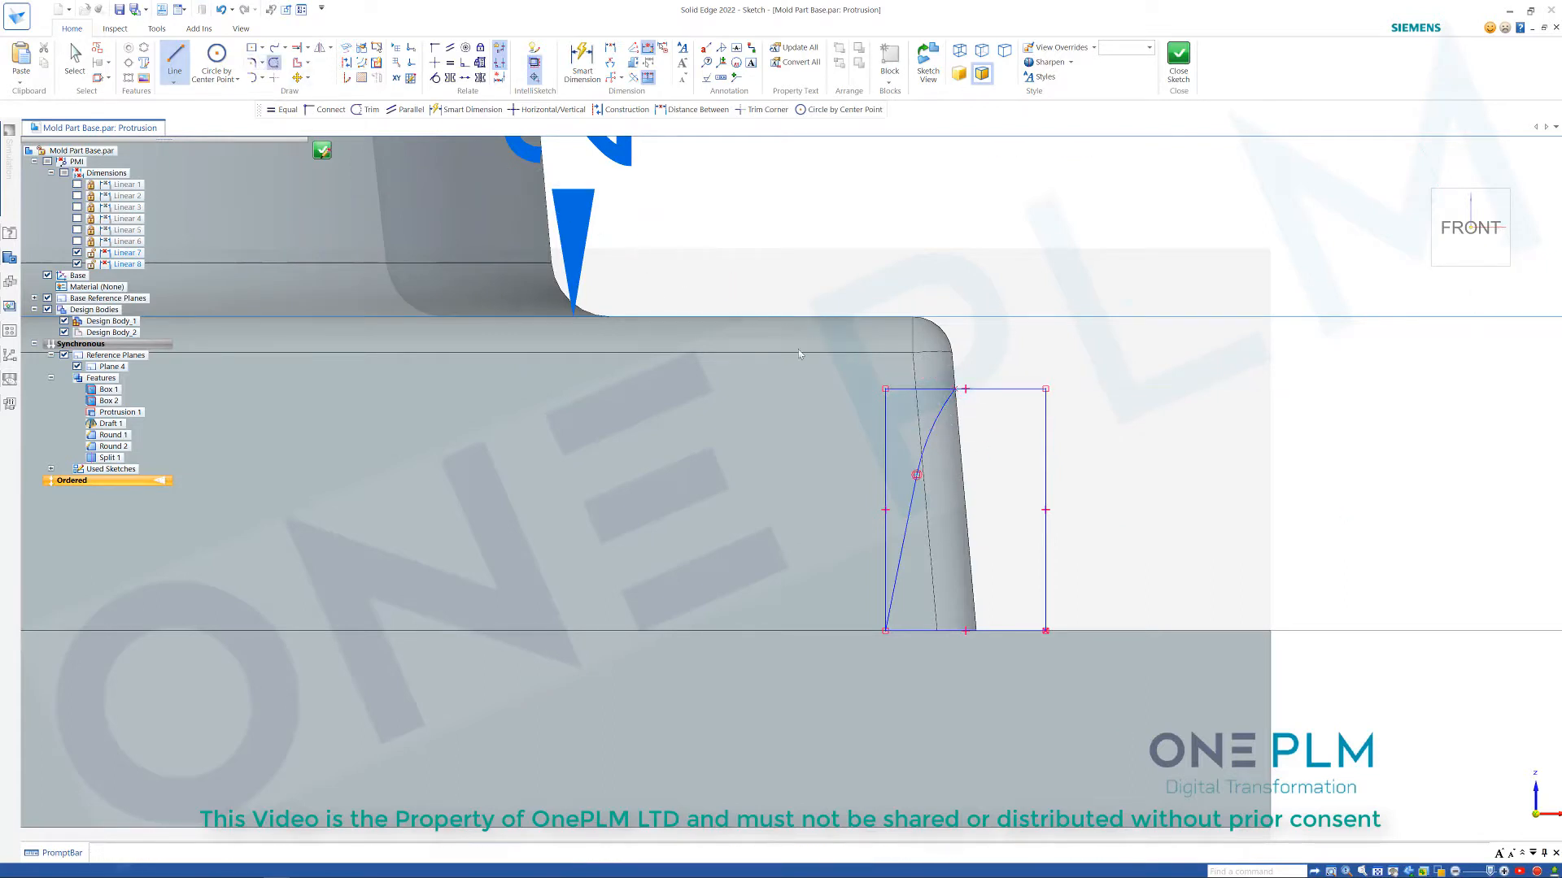
left_click_drag(909, 376, 873, 418)
scroll(1097, 497, "up", 1)
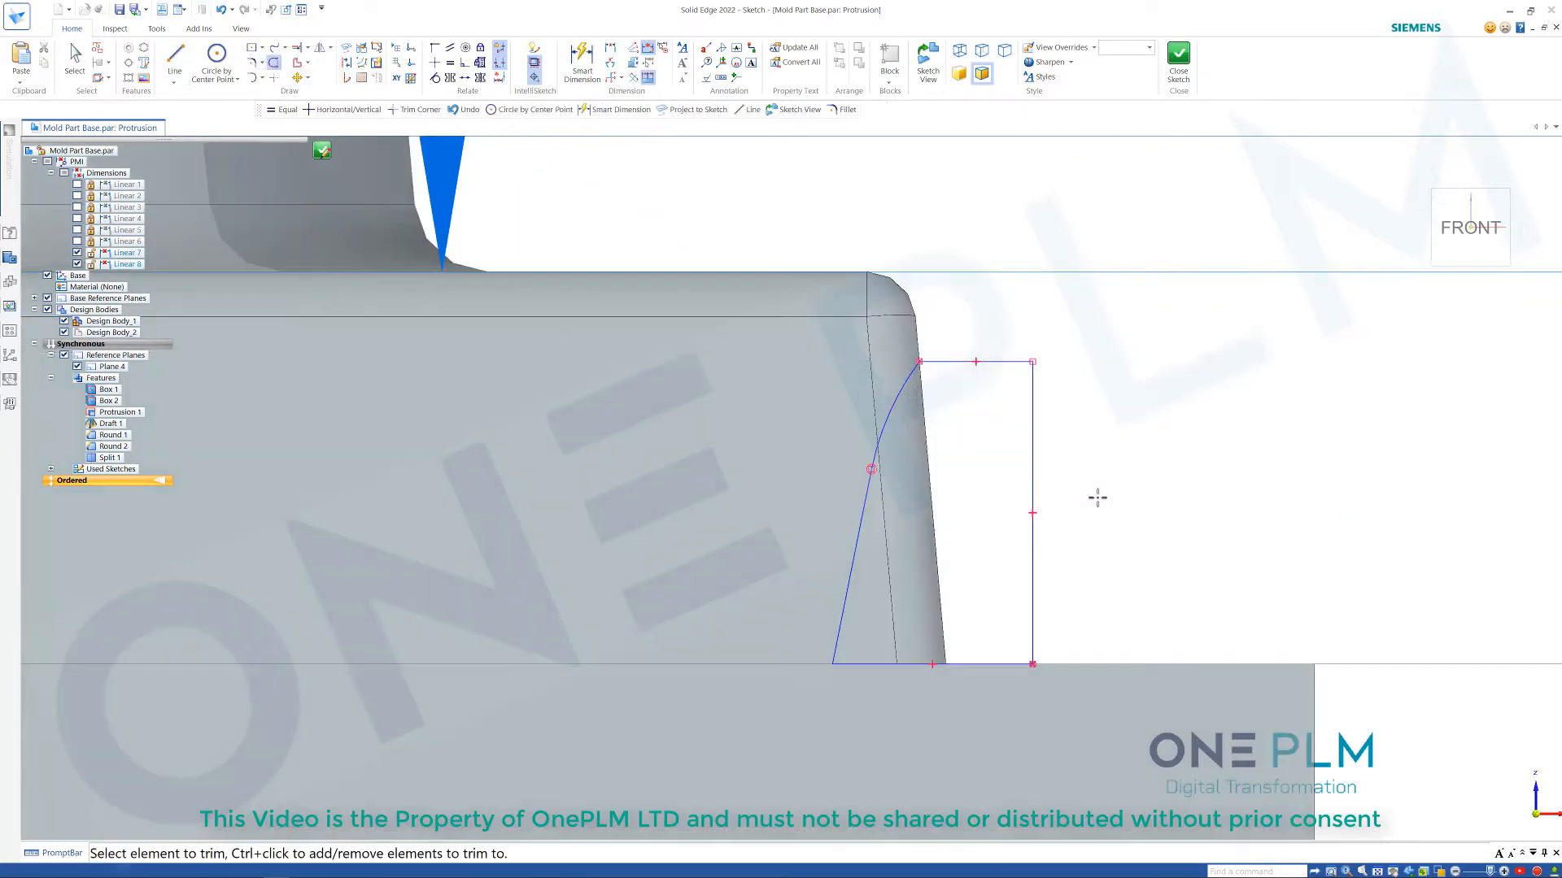
Dimension the arc with a radius of 10 mm.
key("d")
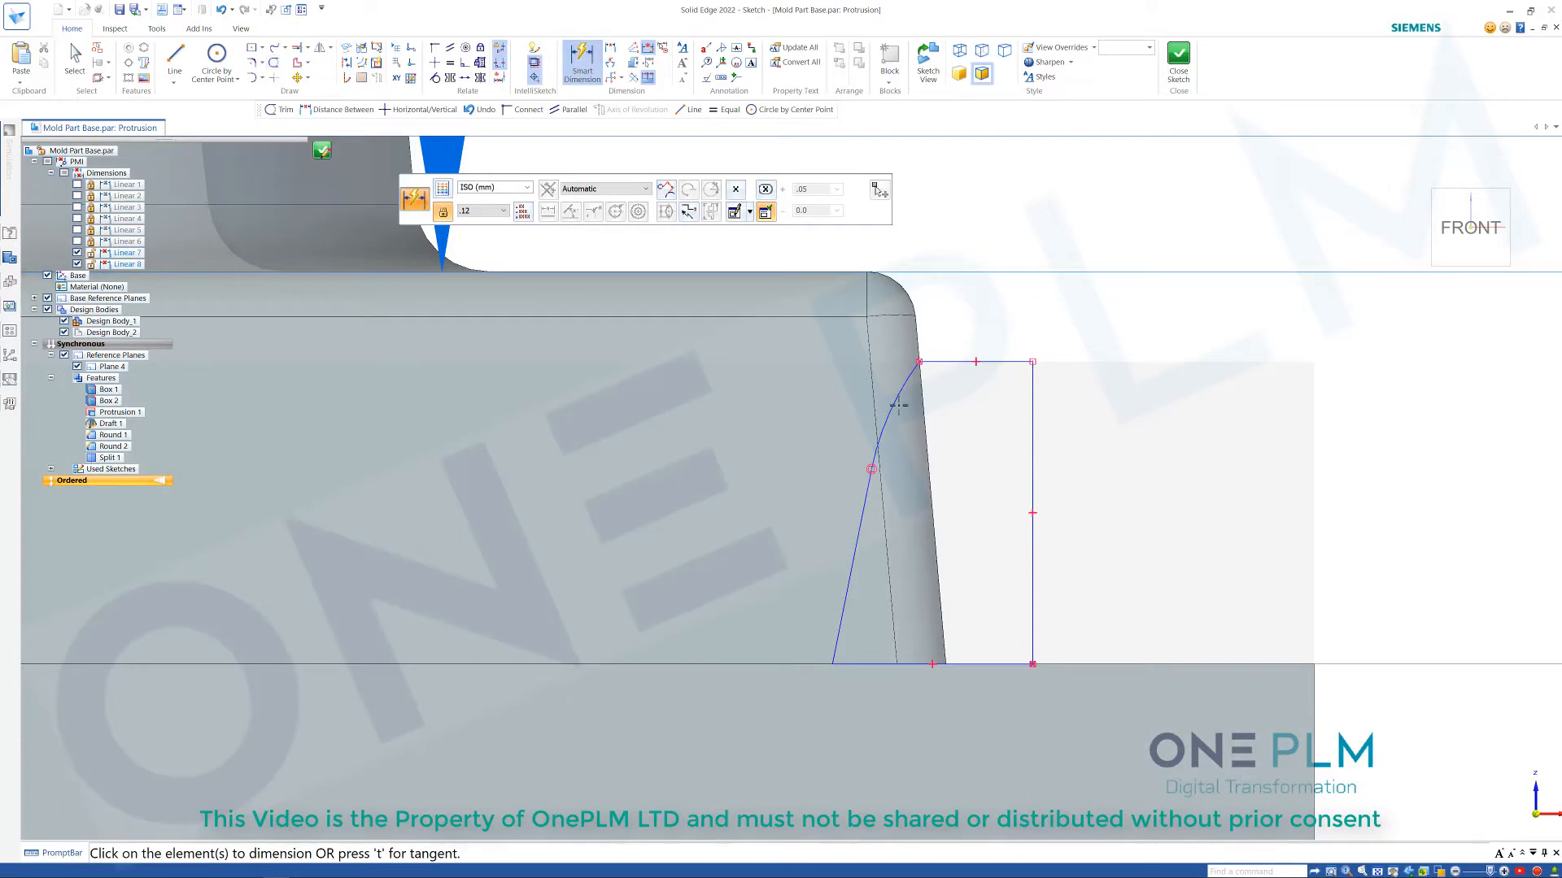
left_click(895, 403)
scroll(829, 414, "down", 2)
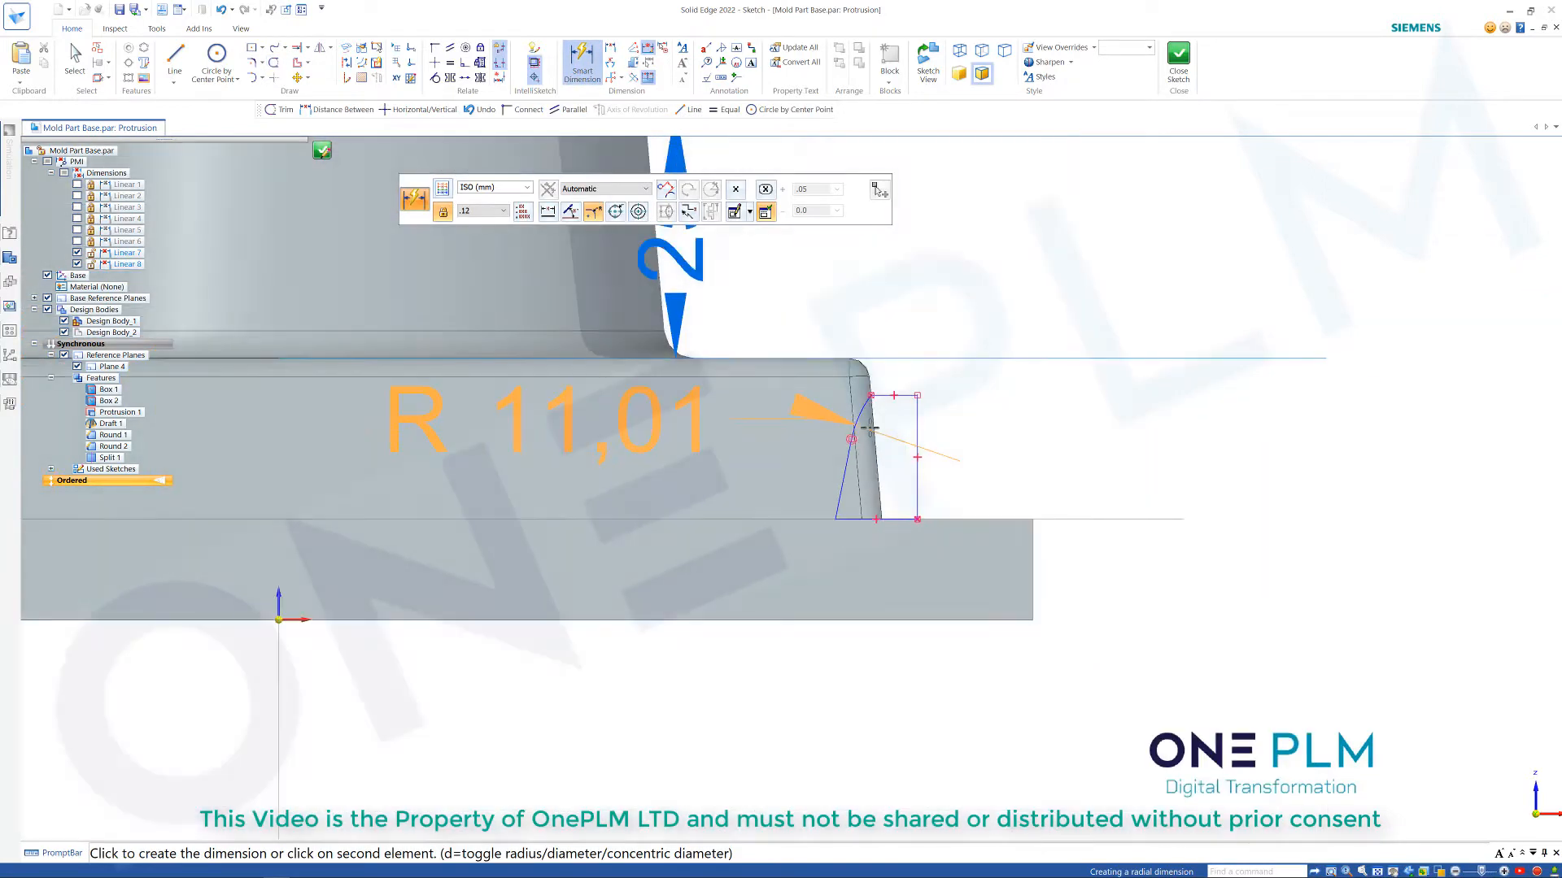
left_click(776, 397)
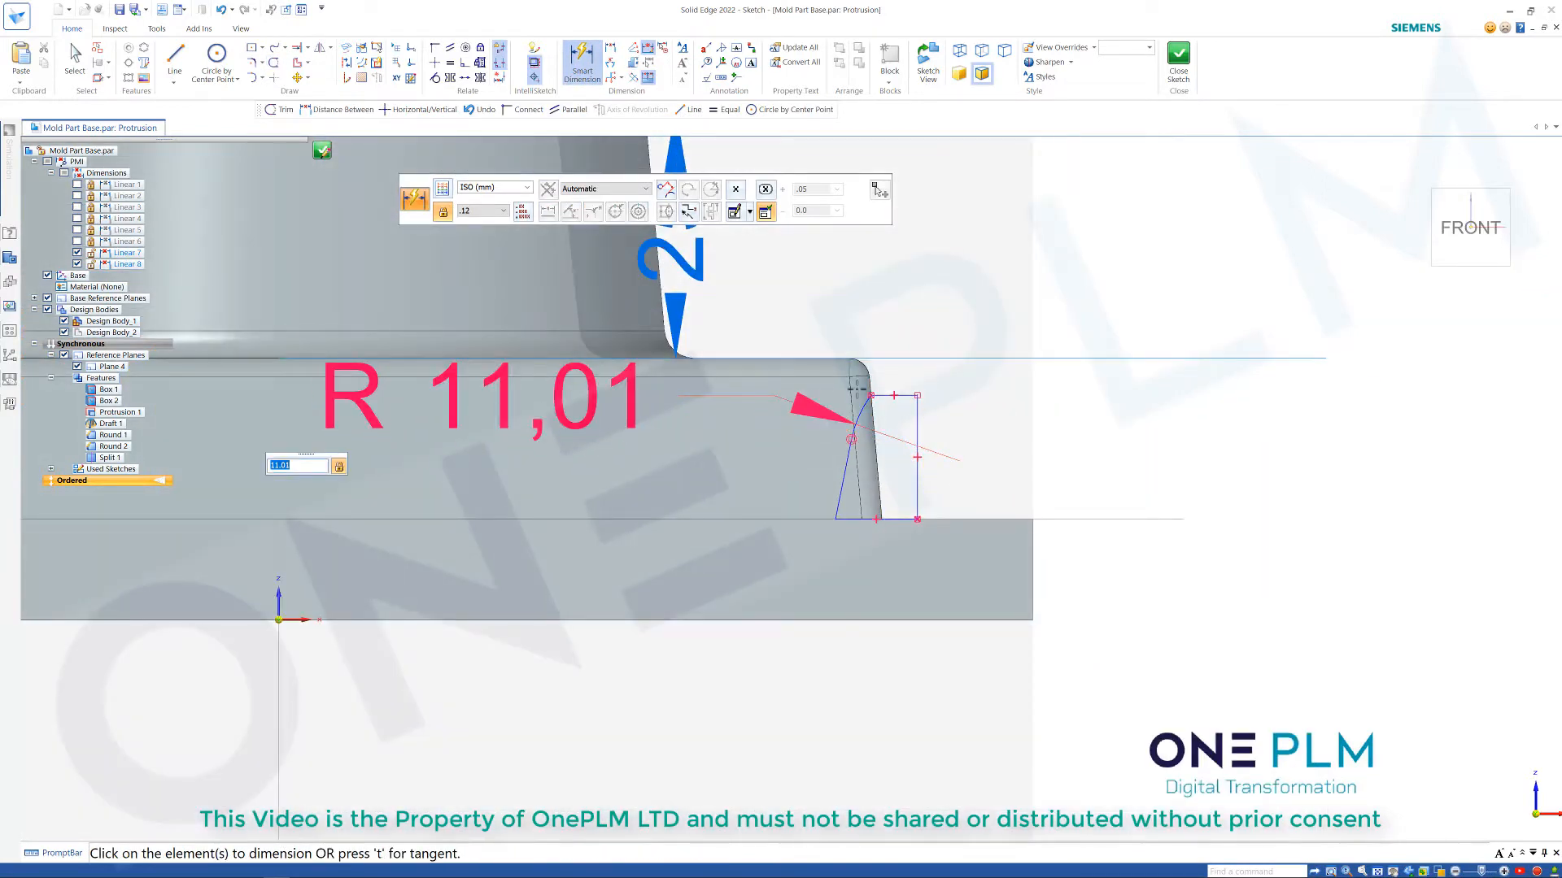
type("10")
key("Return")
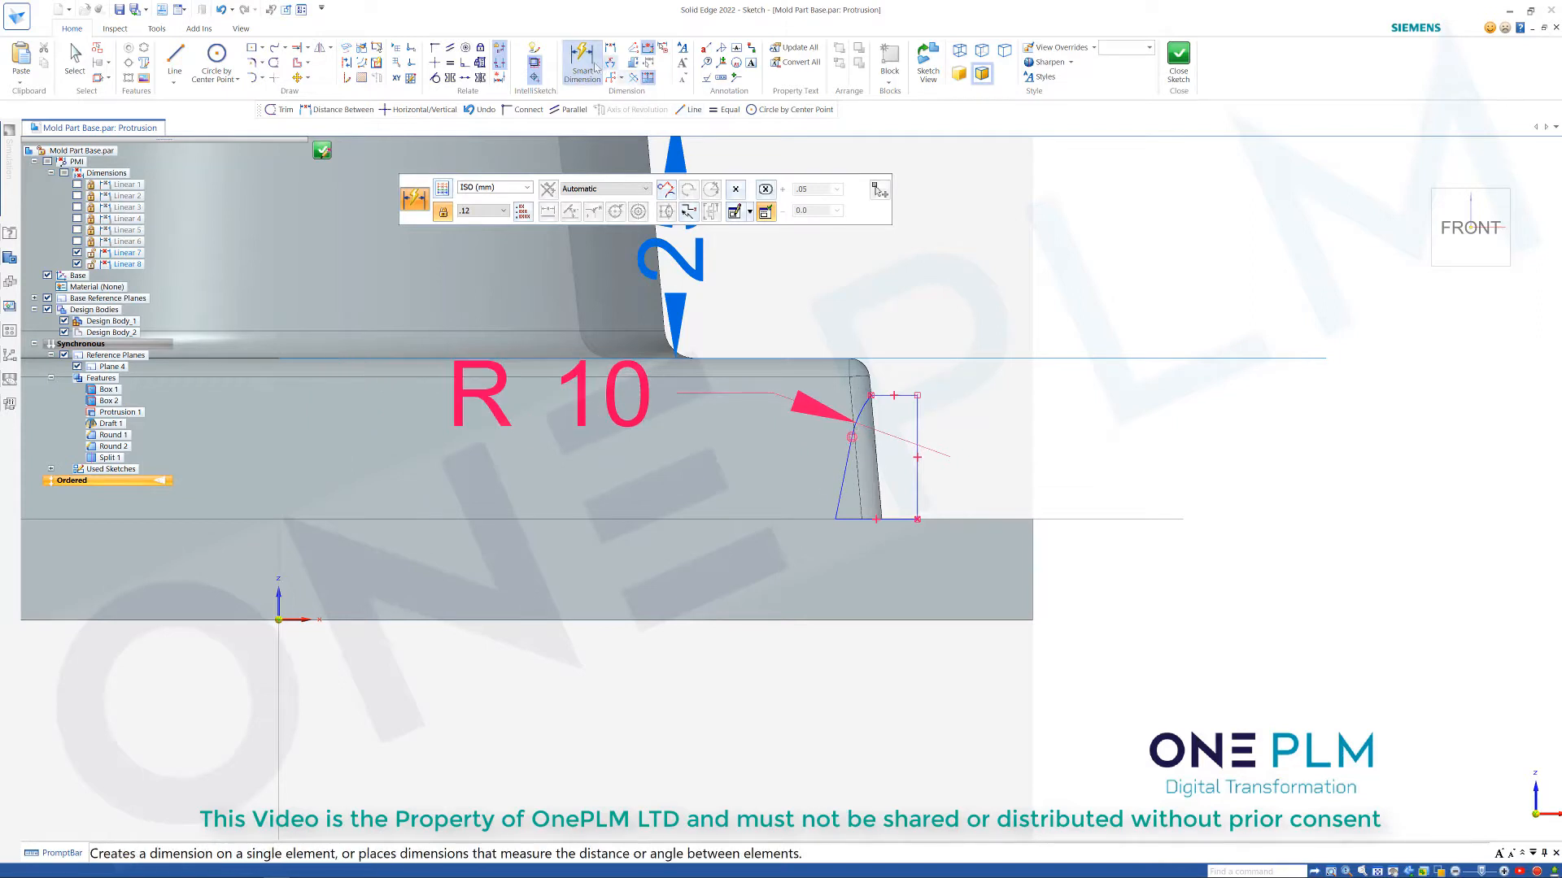
Dimension the profile's outer vertical side and set its height to 12 mm.
left_click(917, 429)
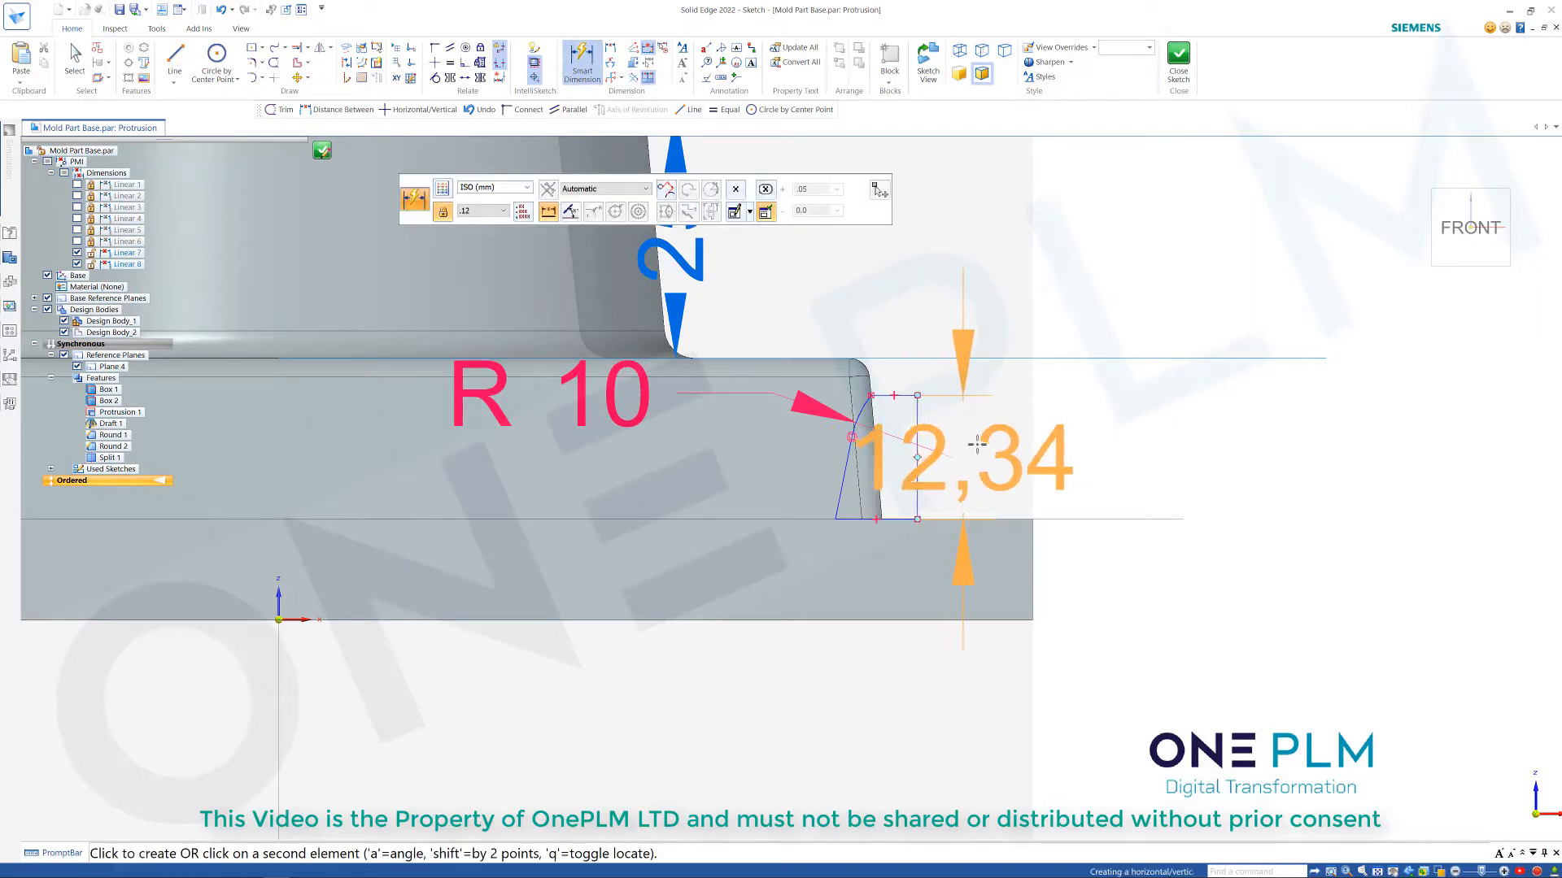
left_click(1094, 447)
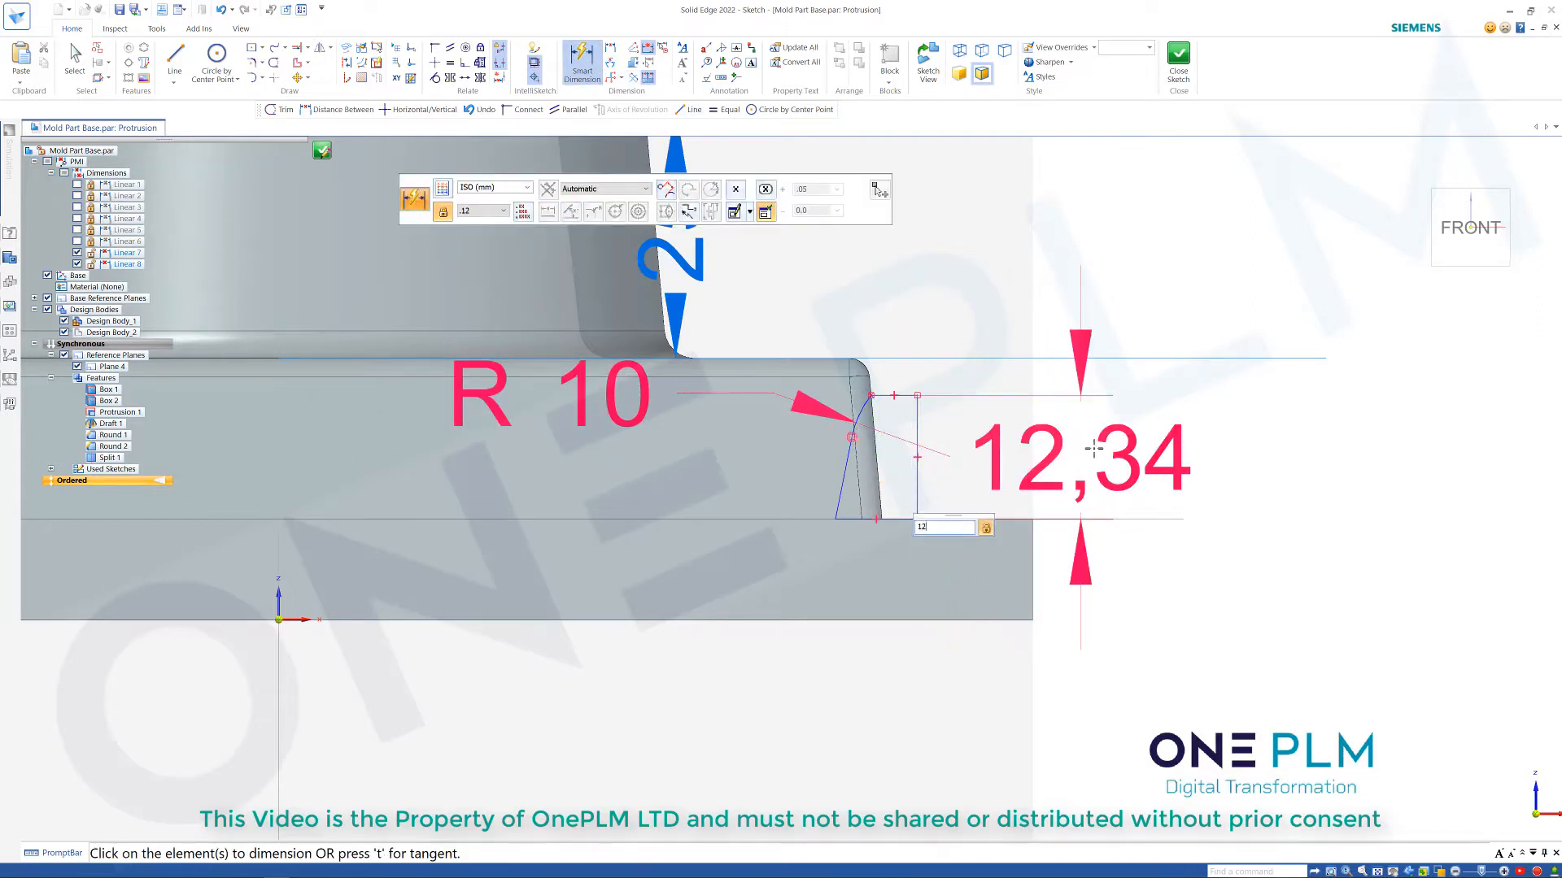
type("12")
key("Return")
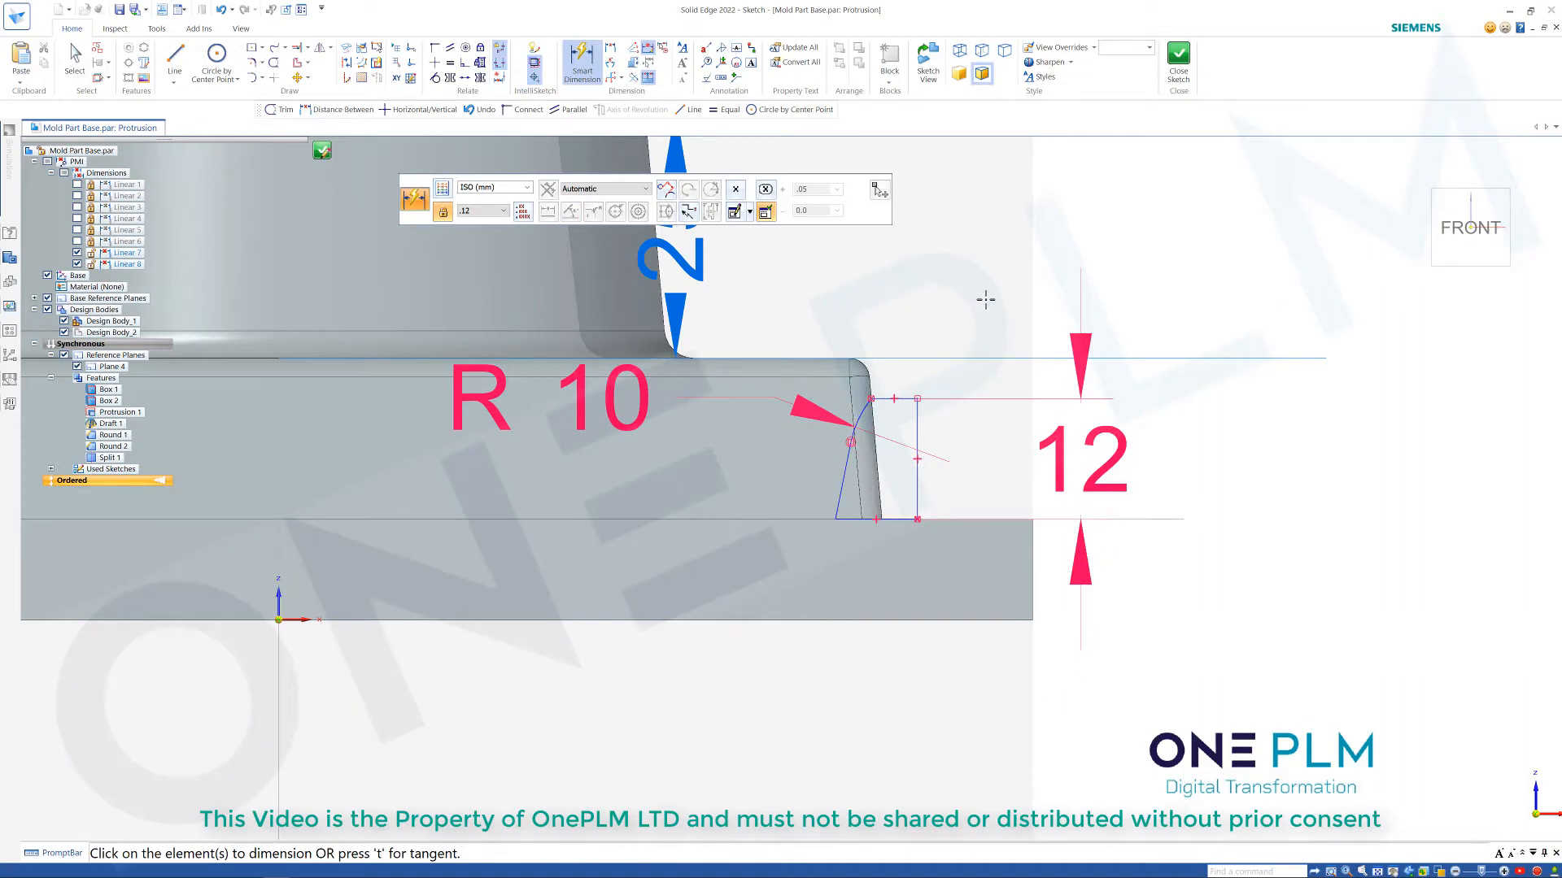
left_click(114, 29)
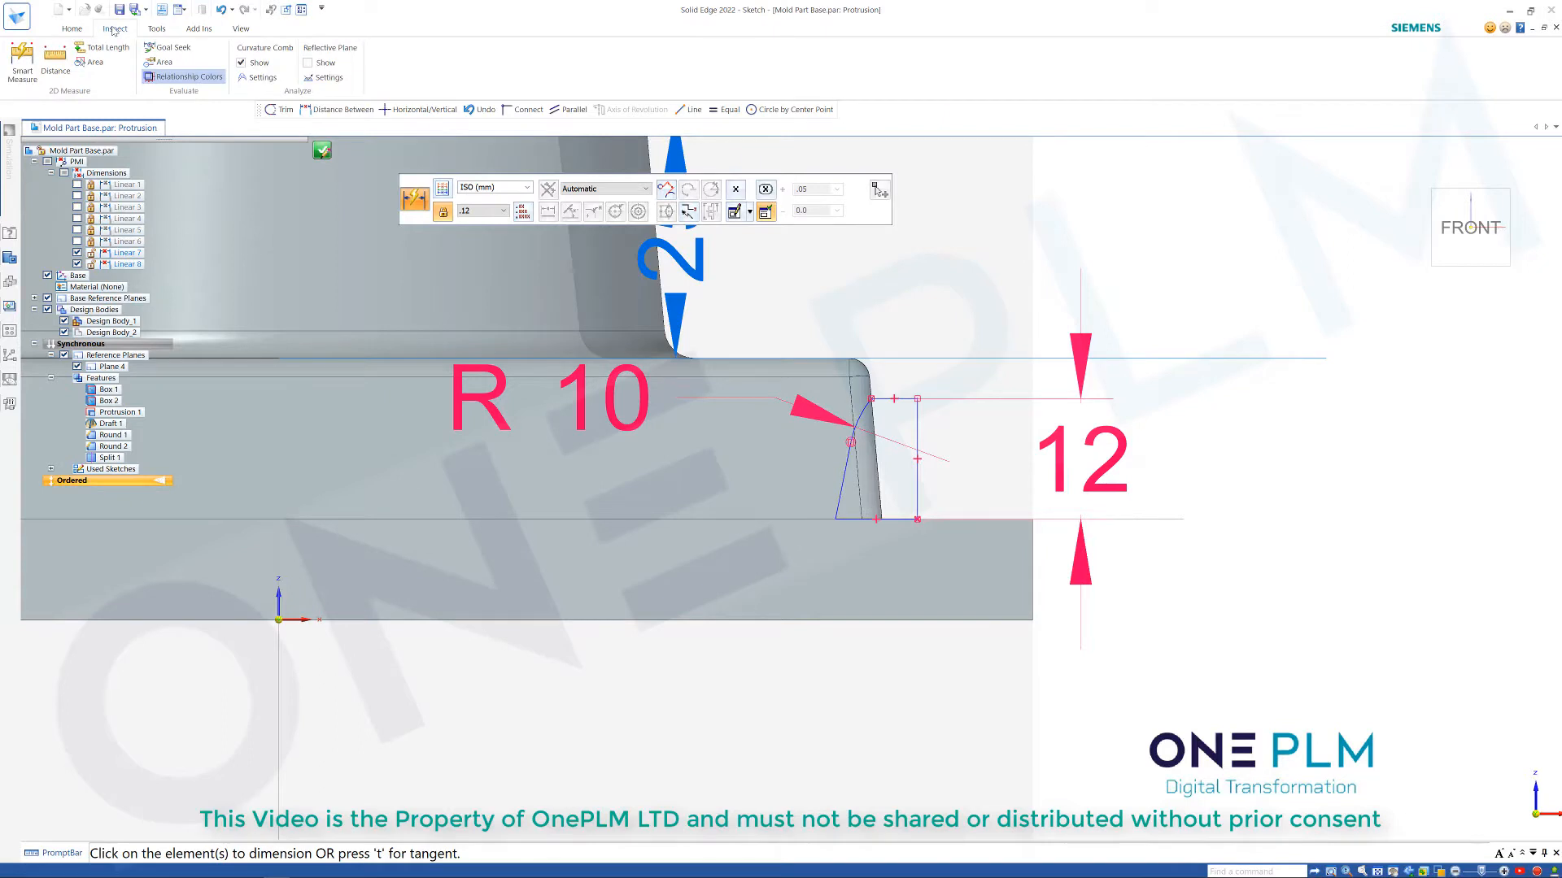
left_click(156, 29)
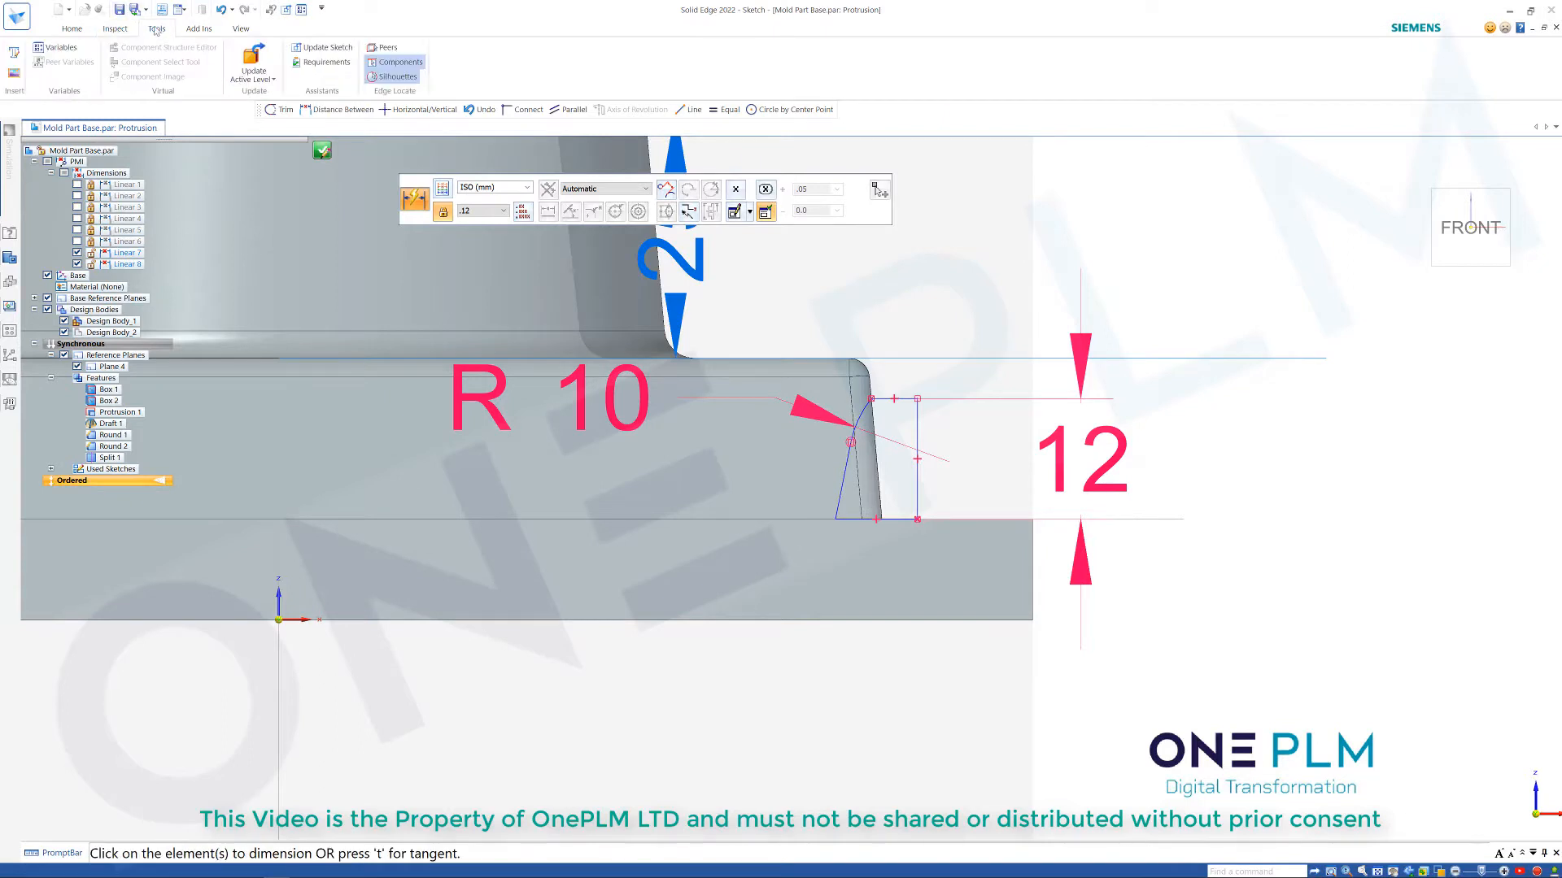
left_click(72, 31)
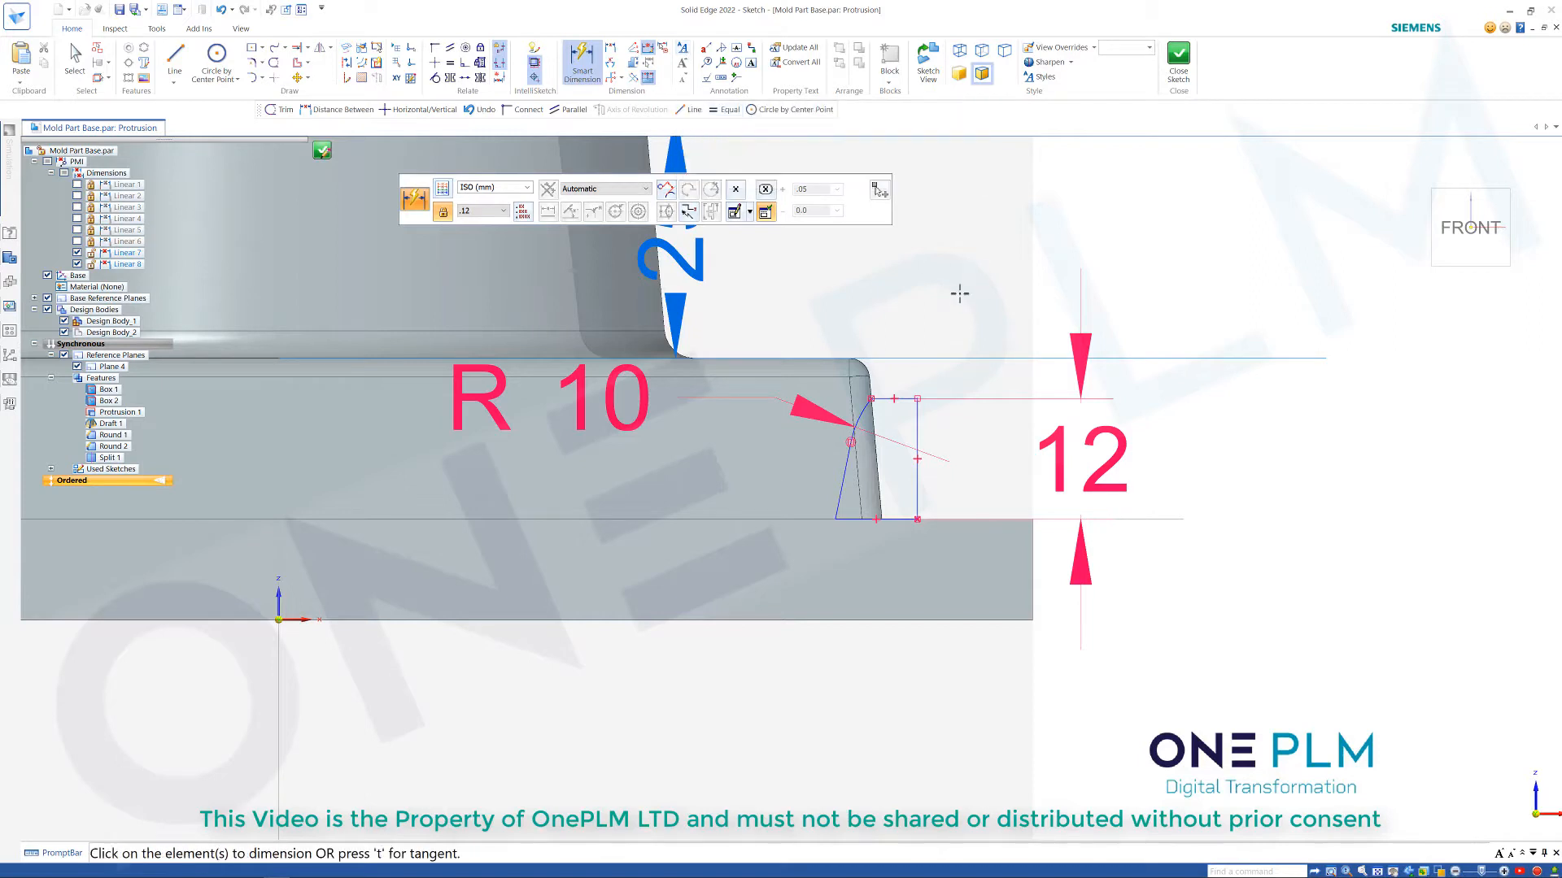
Dimension the angle of the profile's slanted line from vertical and set it to 10°.
scroll(936, 329, "up", 3)
left_click(583, 64)
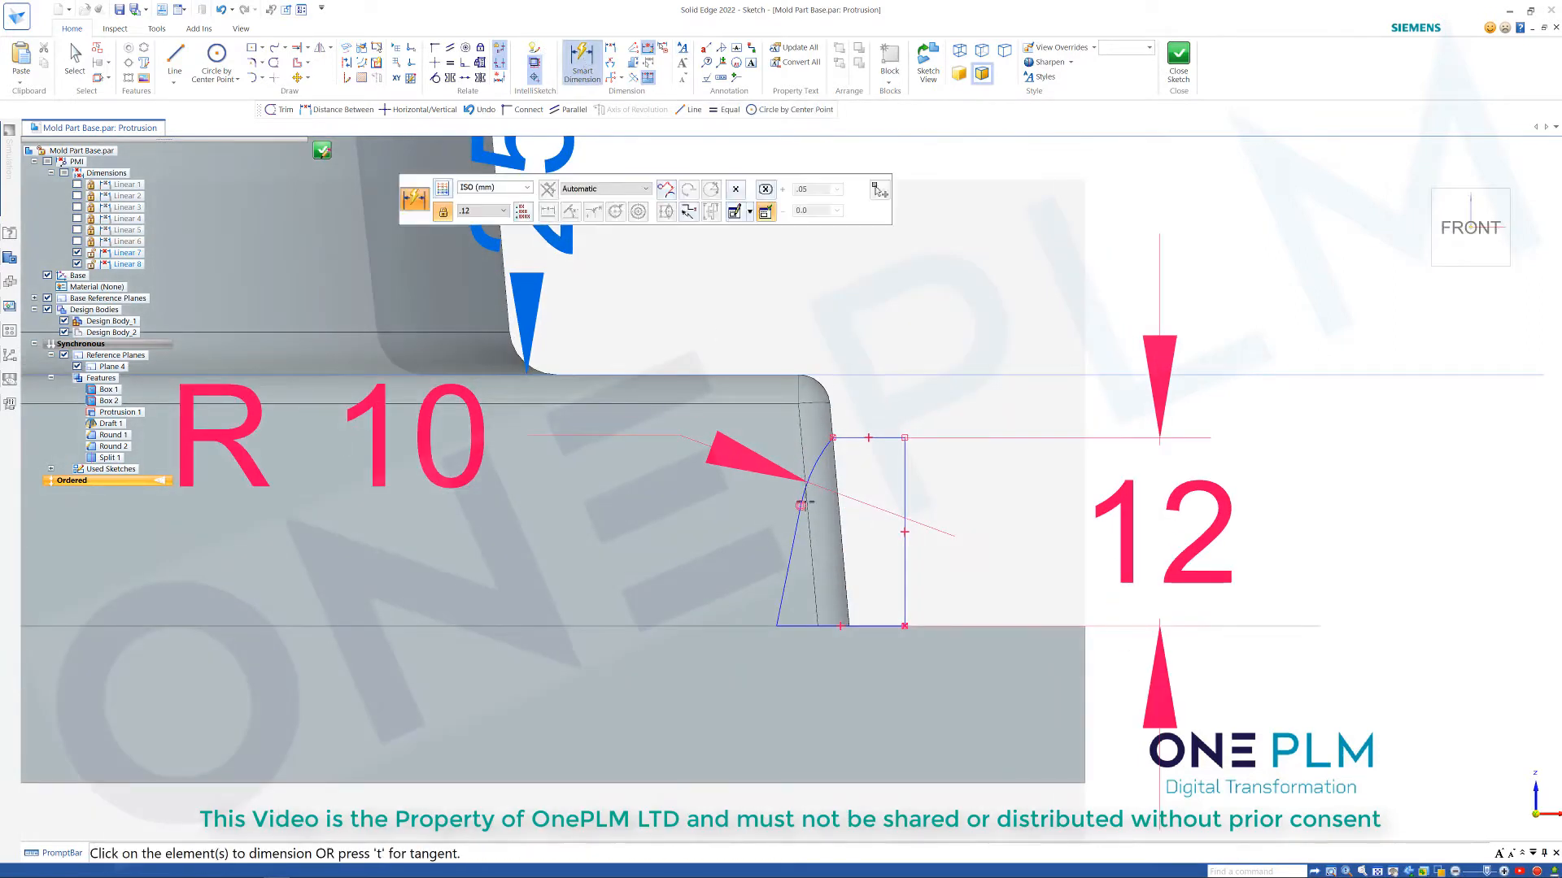
left_click(794, 542)
key("a")
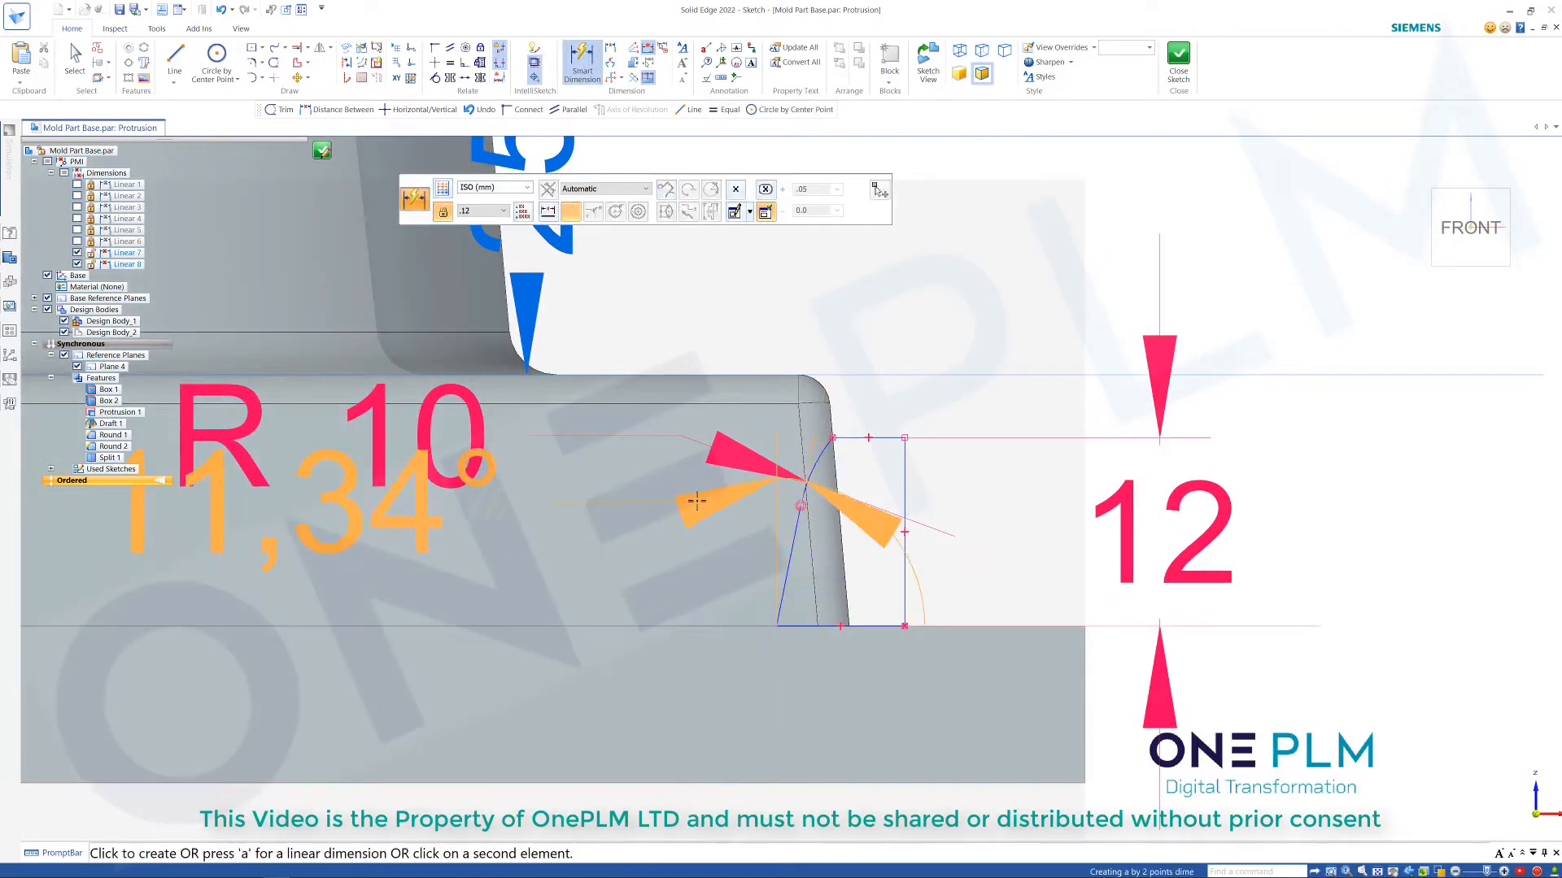
scroll(713, 504, "down", 2)
scroll(713, 504, "up", 1)
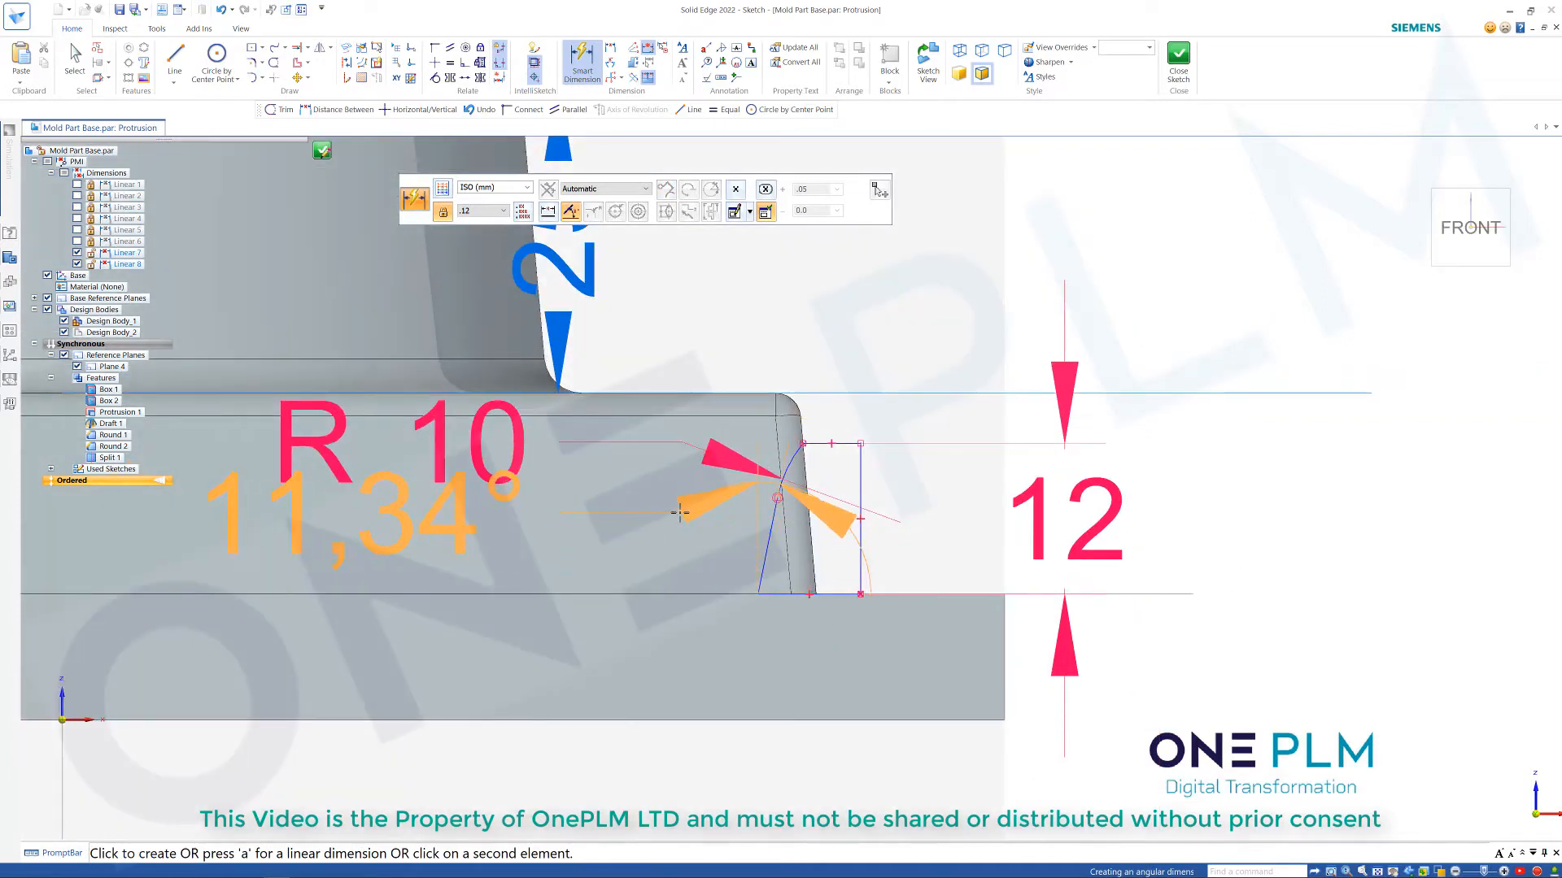
left_click(683, 517)
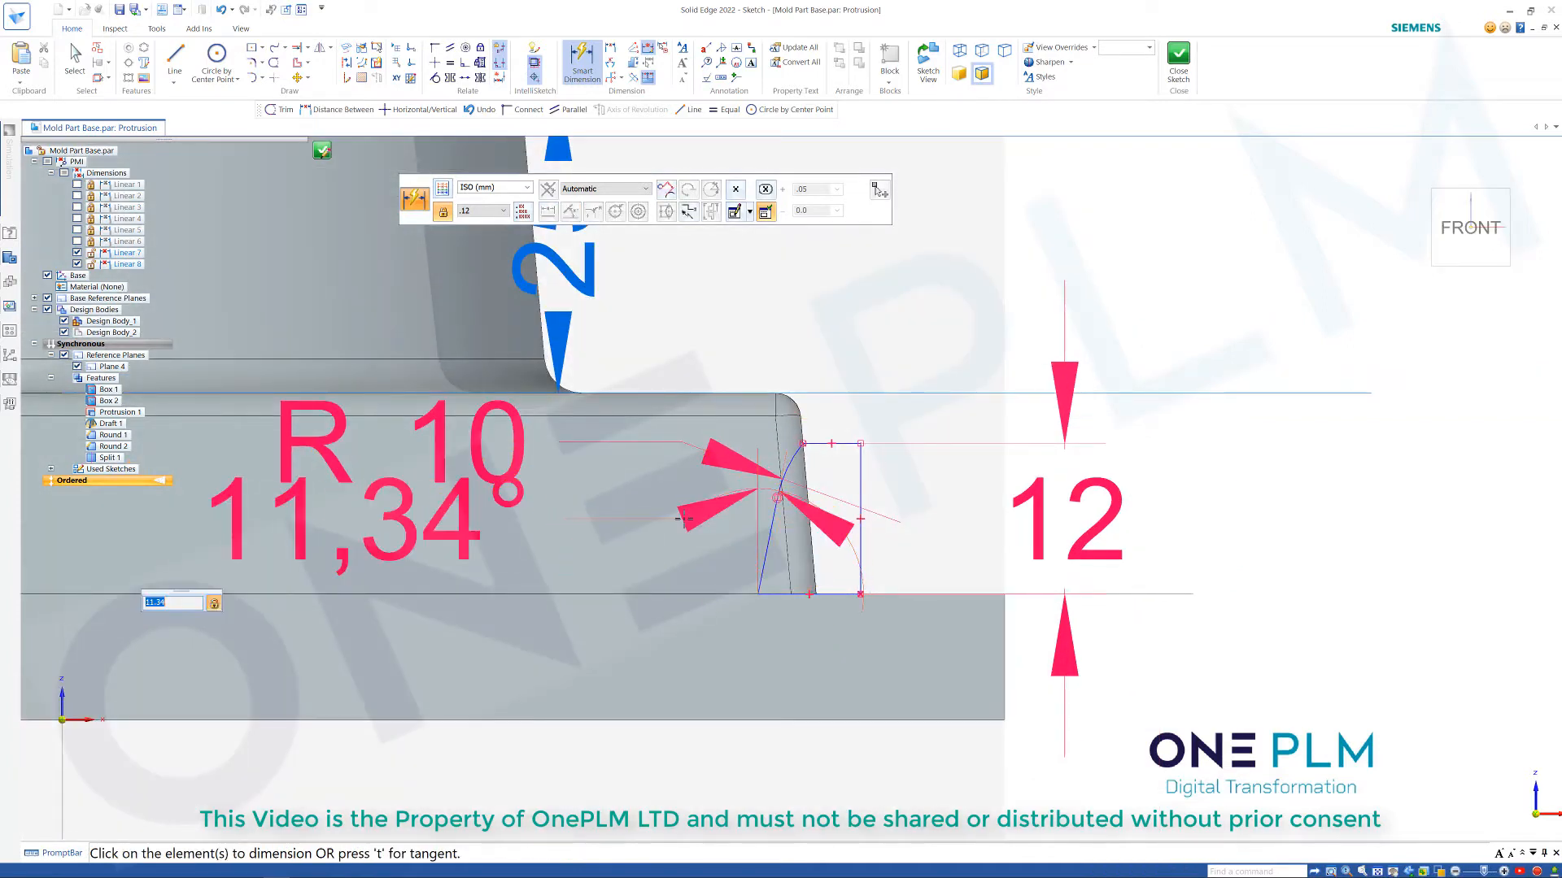
type("10")
key("Return")
scroll(927, 555, "up", 1)
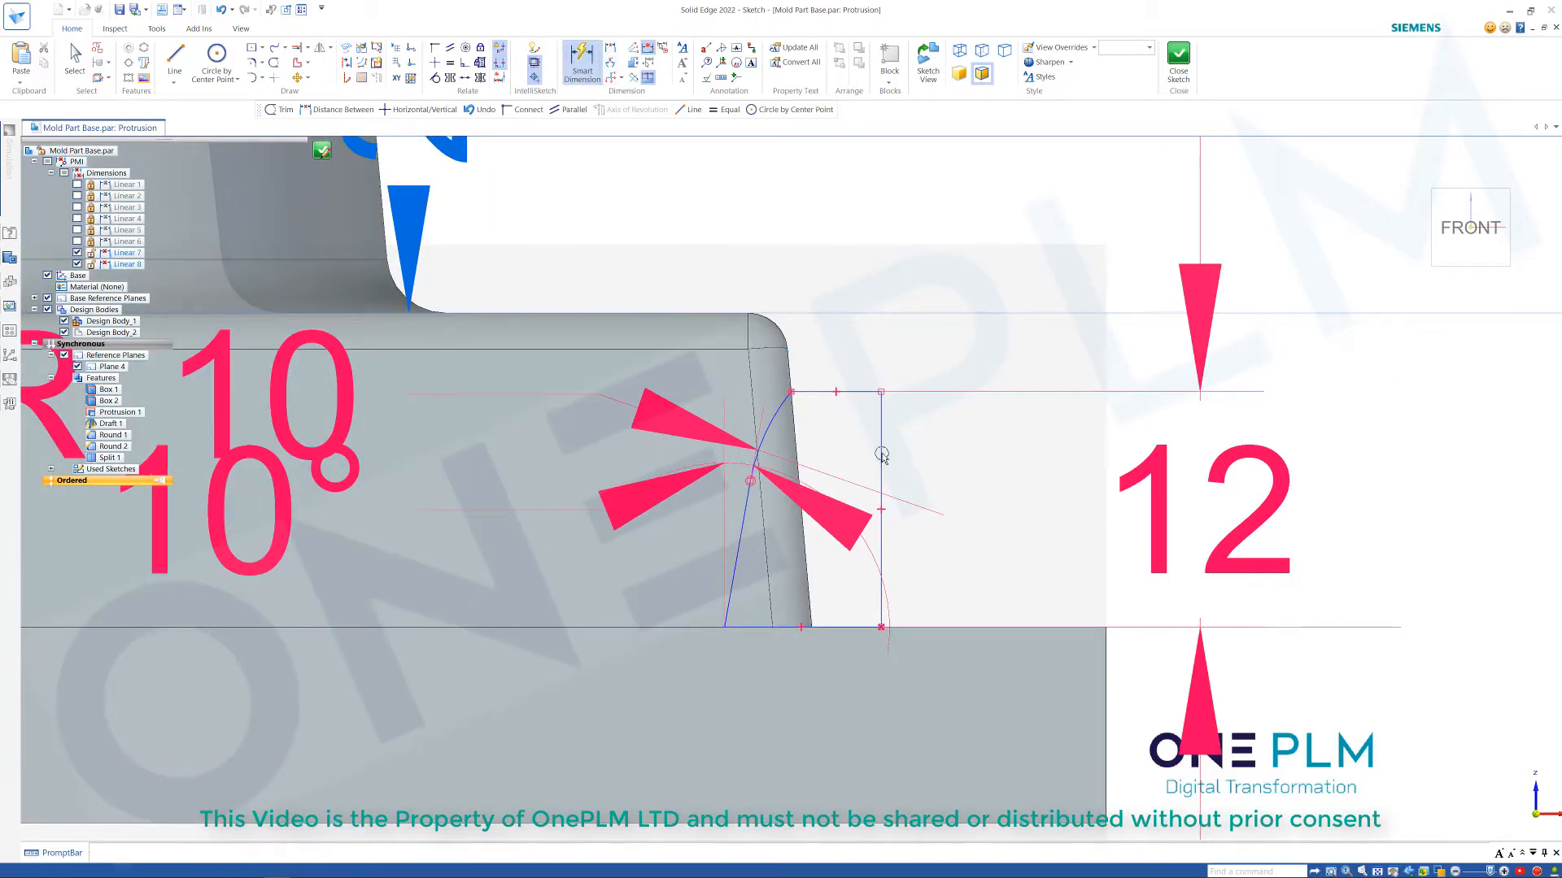
Move the profile's outer vertical side slightly outward.
key("Escape")
left_click(881, 606)
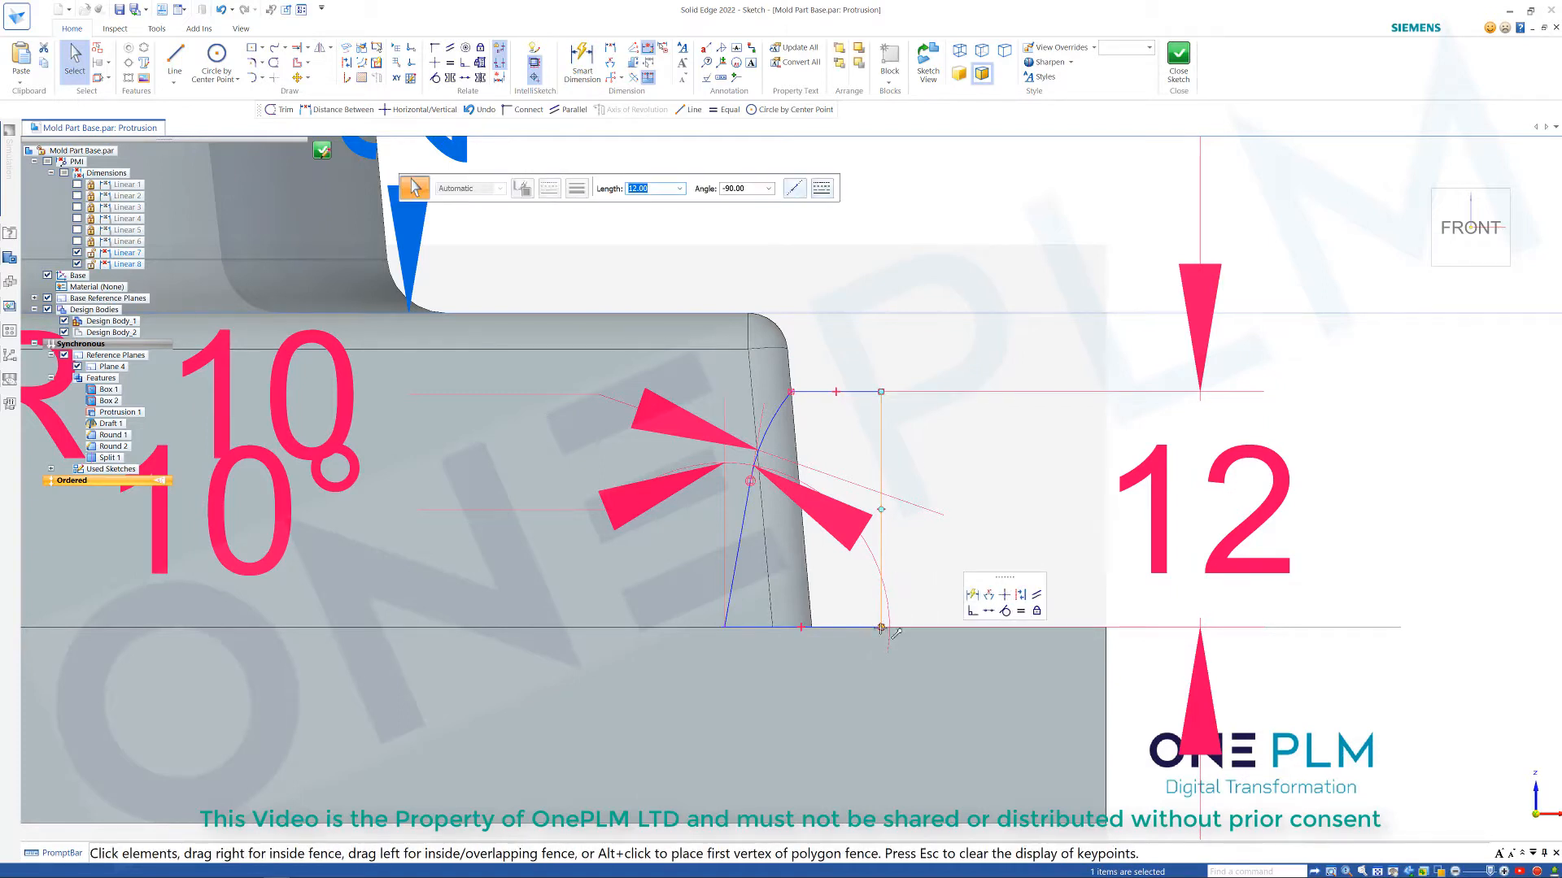
mouse_move(881, 628)
left_mouse_down()
mouse_move(931, 612)
mouse_move(884, 612)
left_mouse_up()
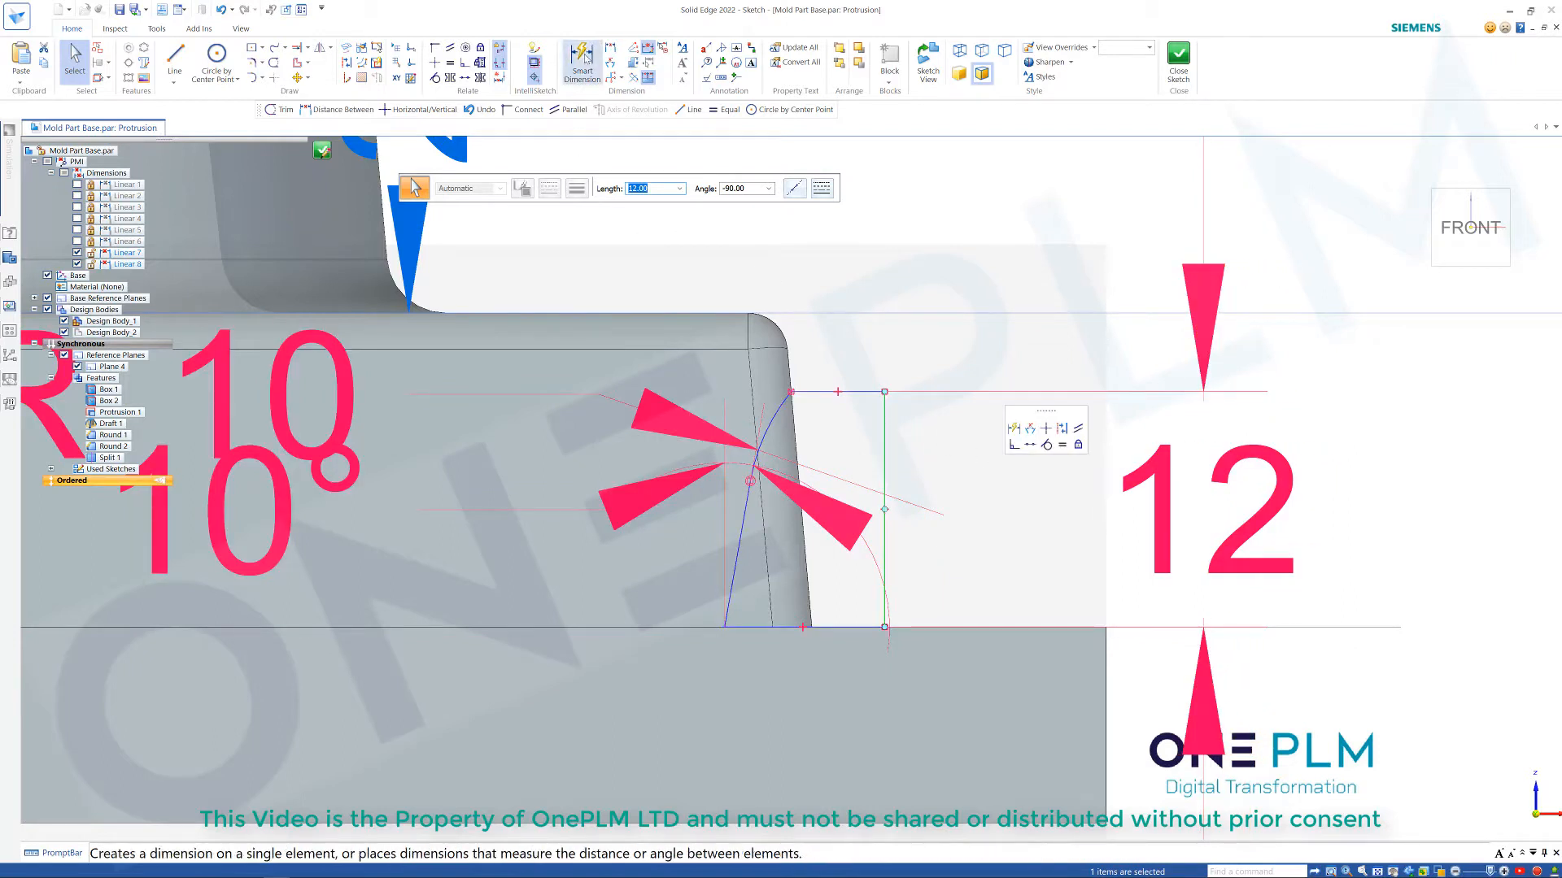
Dimension the profile's upper edge and set its length to 5 mm.
left_click(582, 58)
left_click(842, 387)
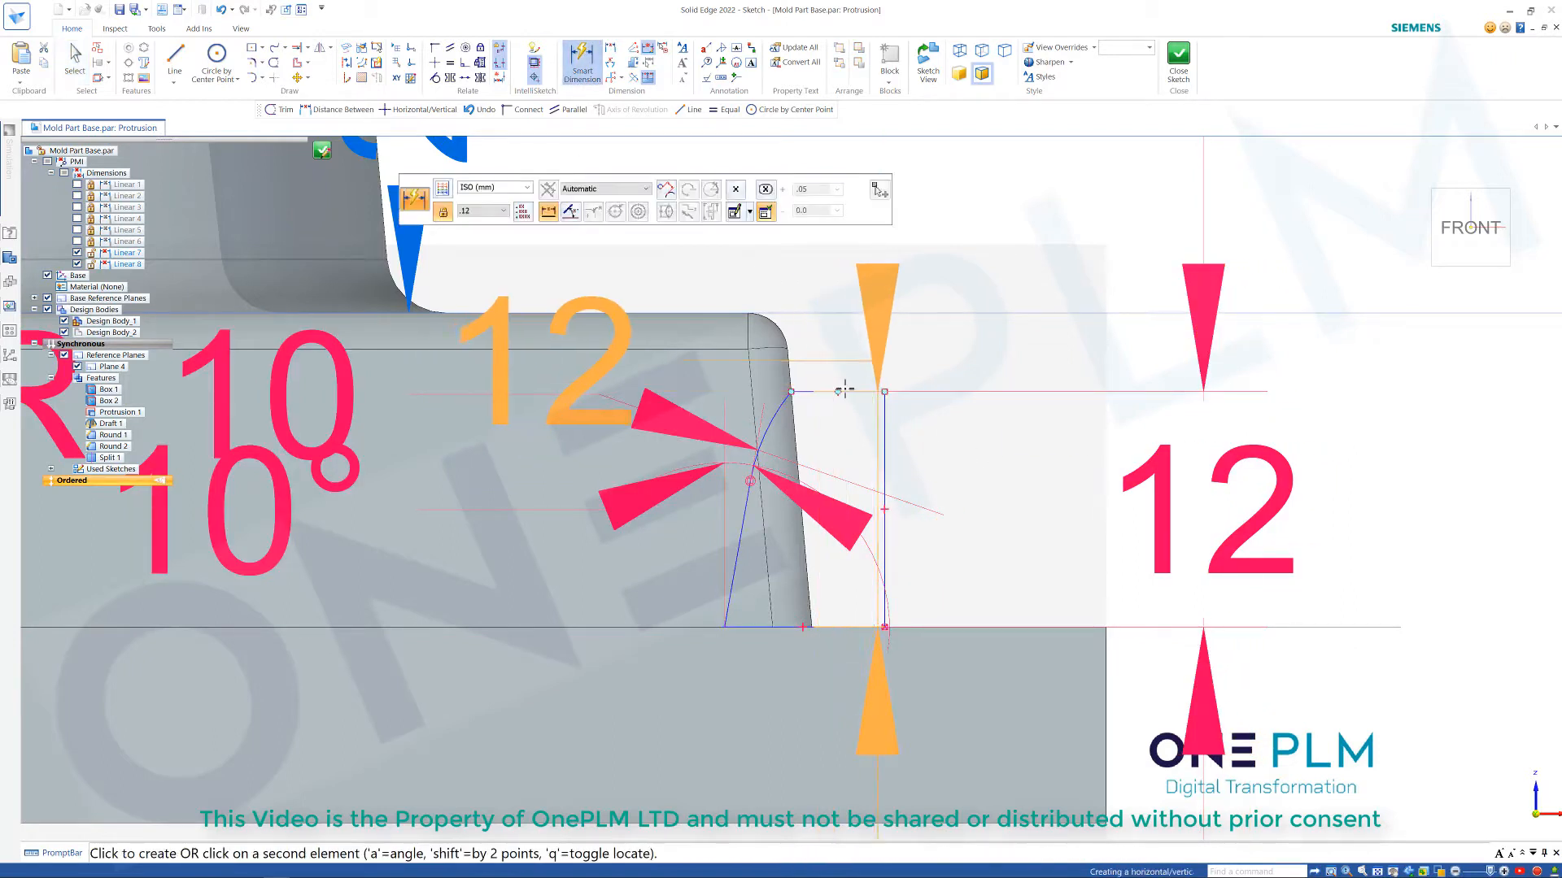
right_click(844, 390)
left_click(817, 391)
left_click(904, 294)
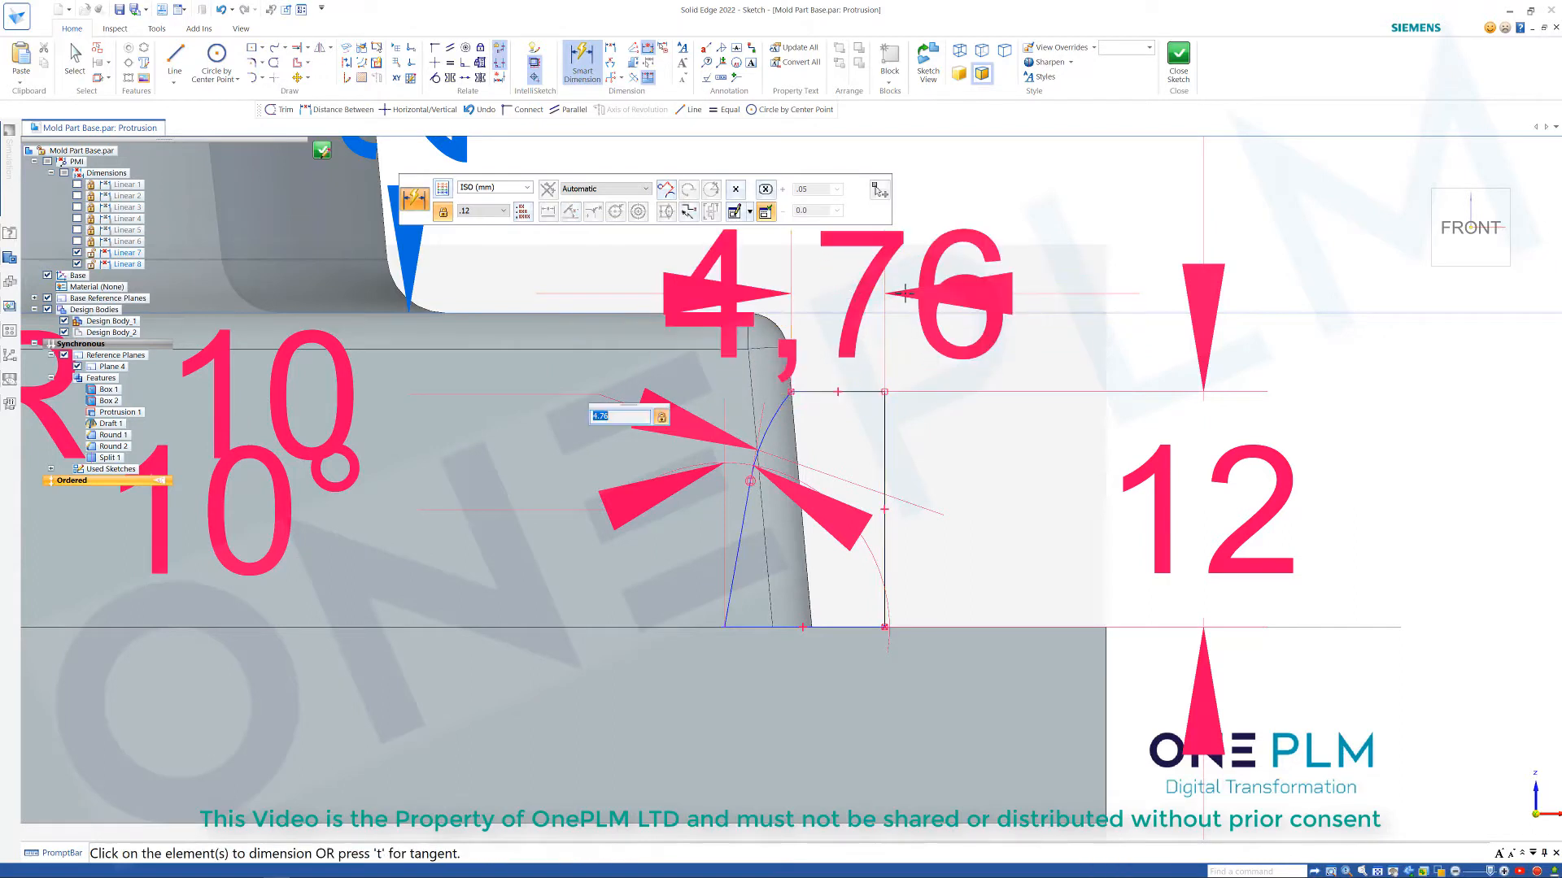
type("5")
key("Return")
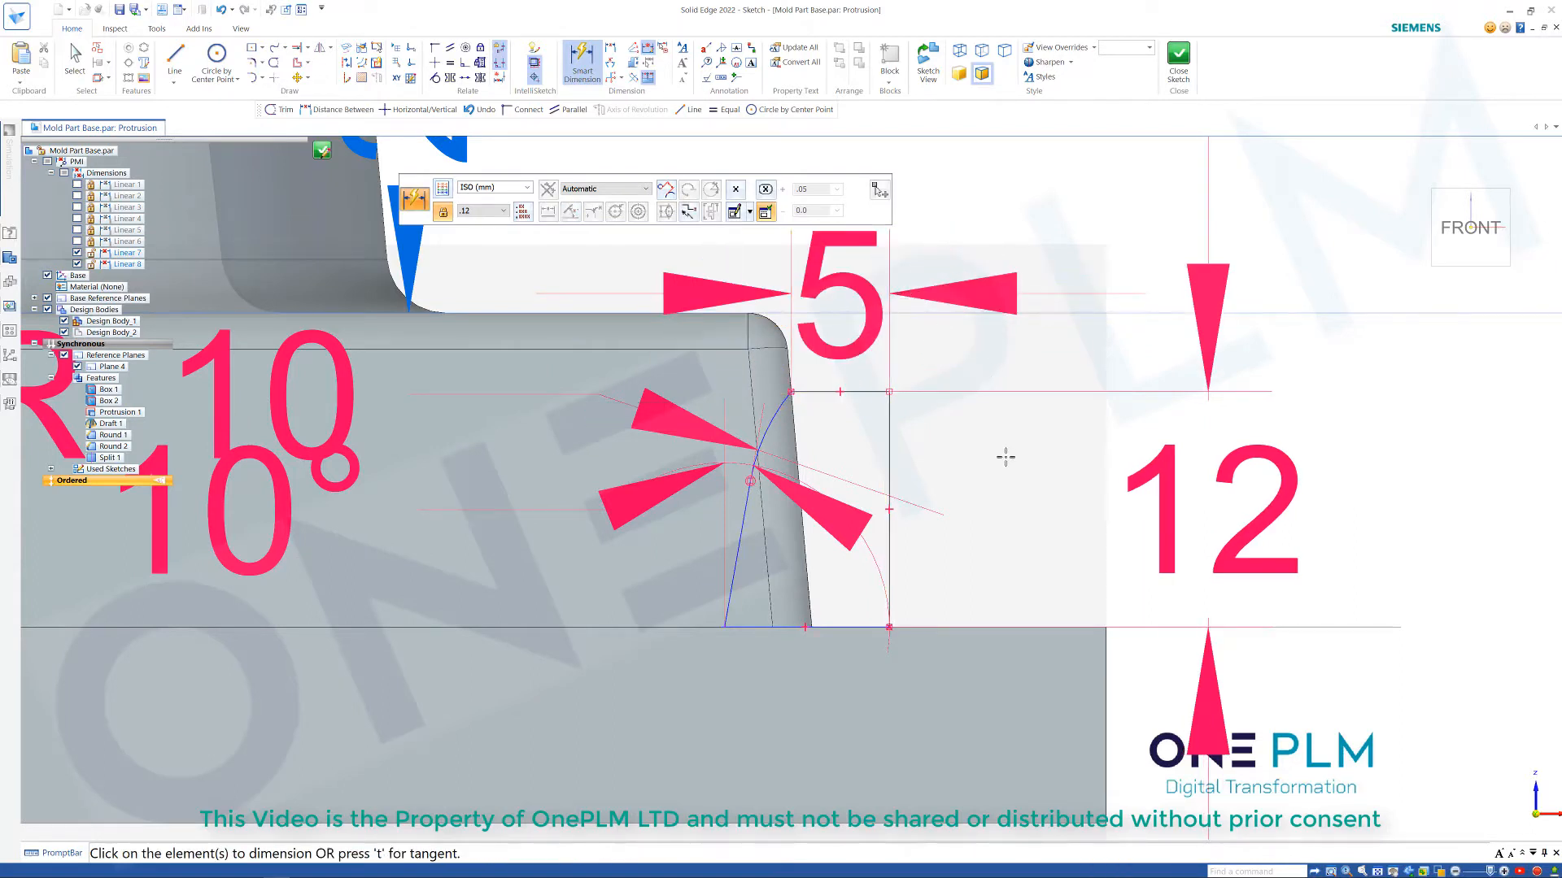
Dimension the length of the profile's lower edge, keeping its current value.
left_click(784, 628)
left_click(784, 716)
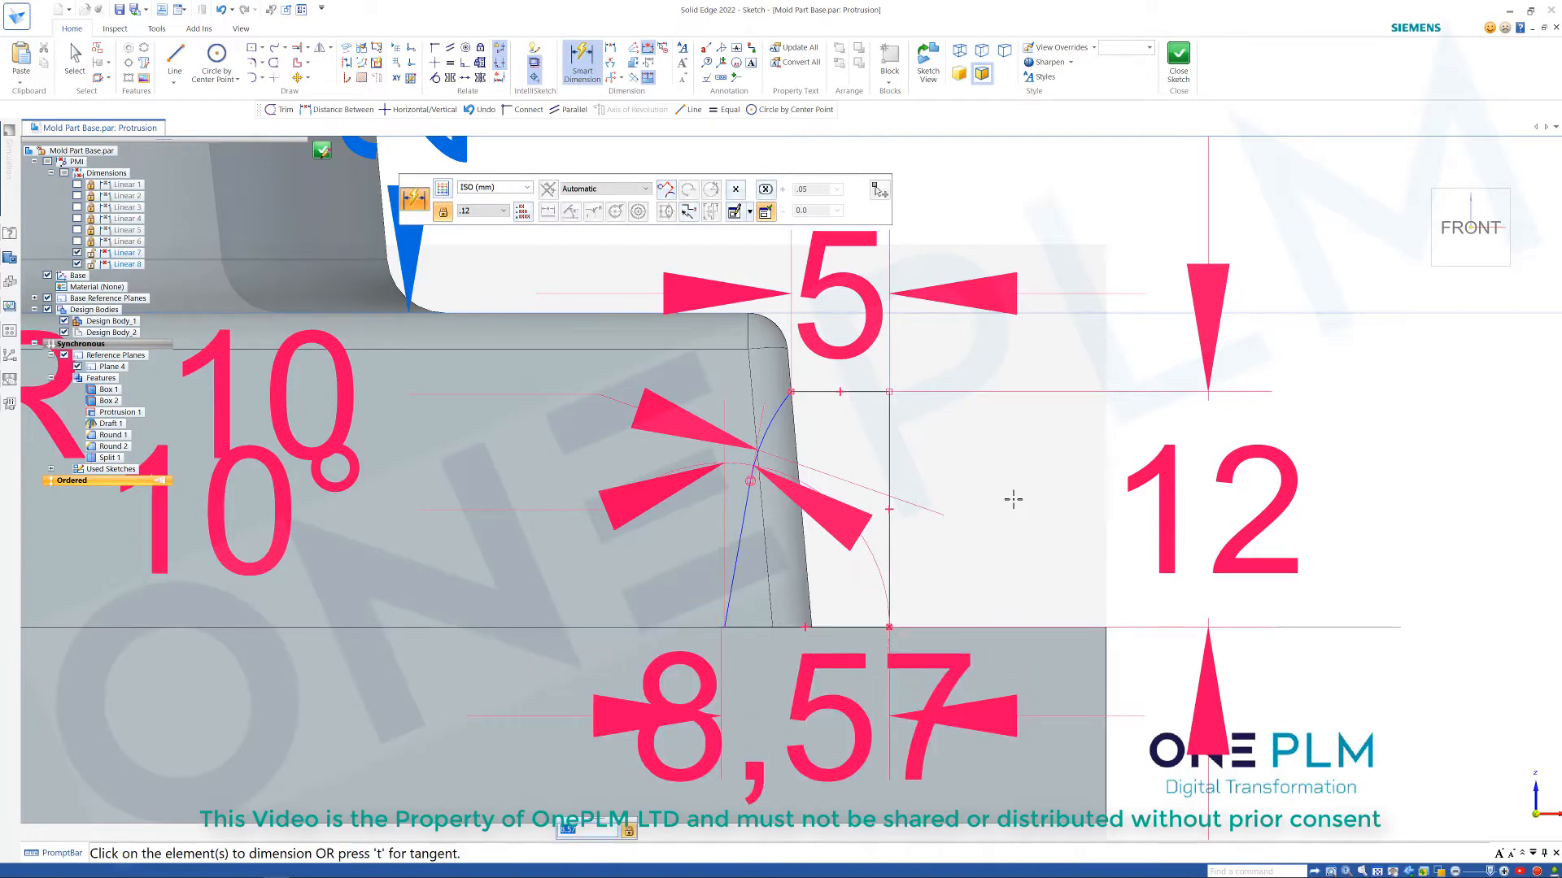
key("Escape")
key("Escape")
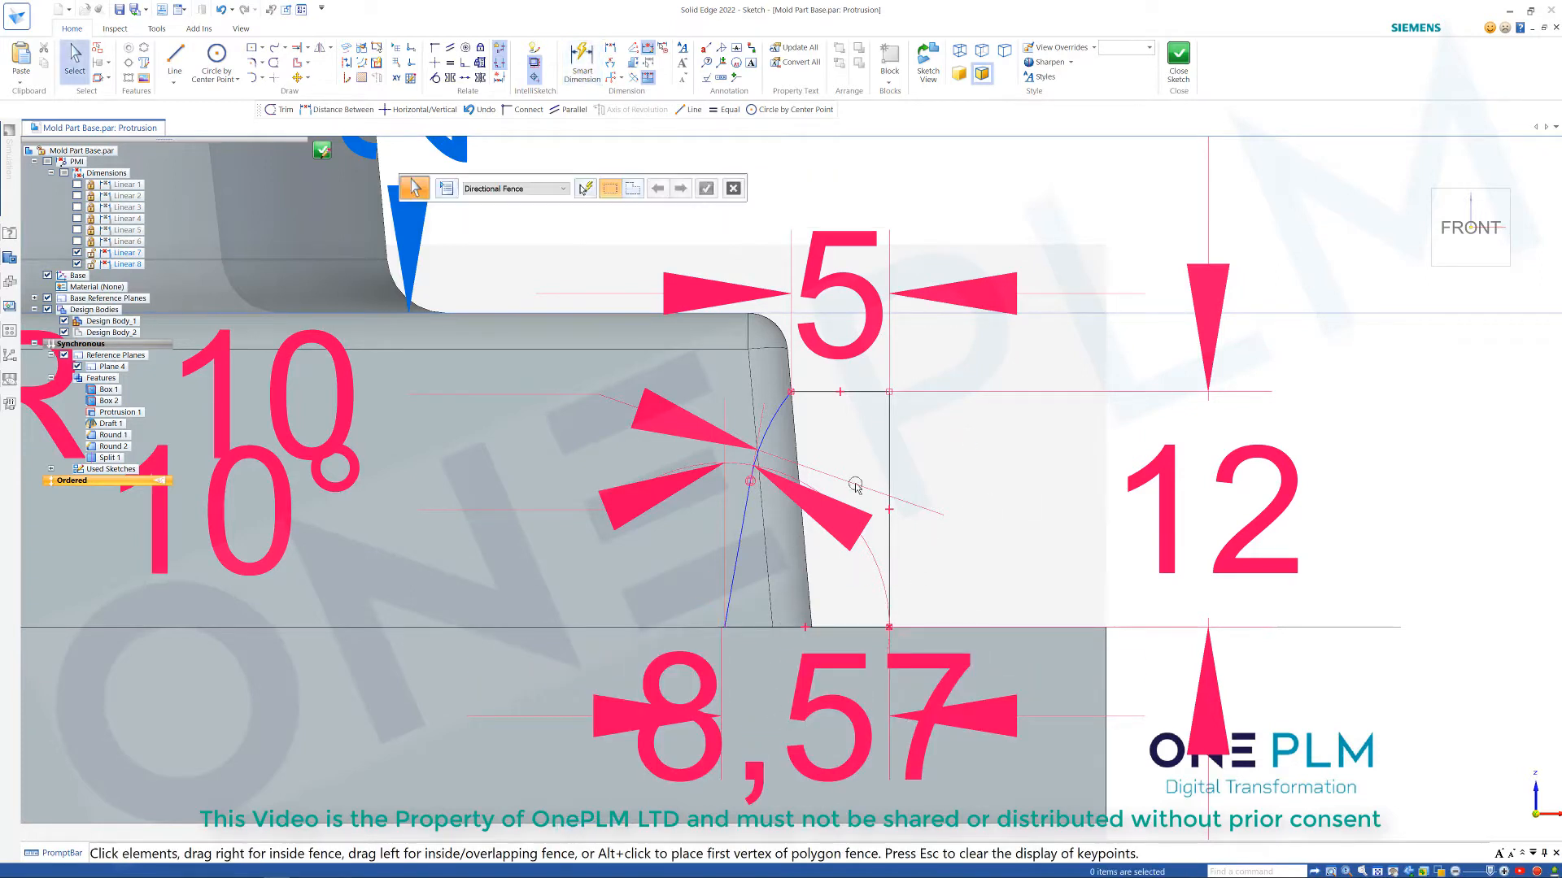
left_click(1001, 531)
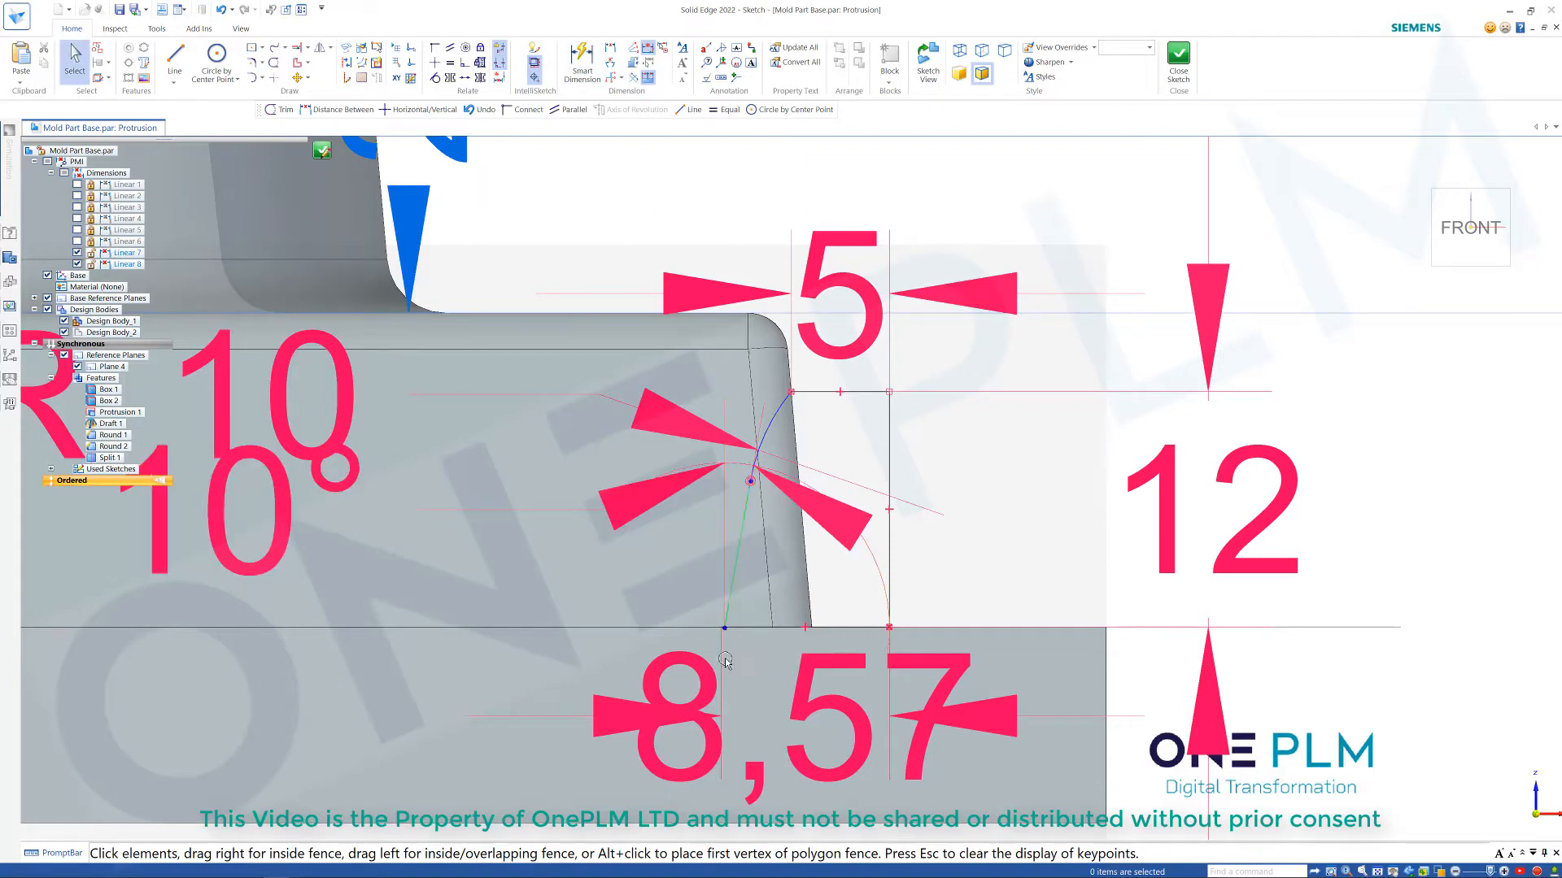
Close the profile's lower inner corner by trimming the slanted line and the lower edge to each other.
scroll(721, 649, "up", 4)
left_click(742, 595)
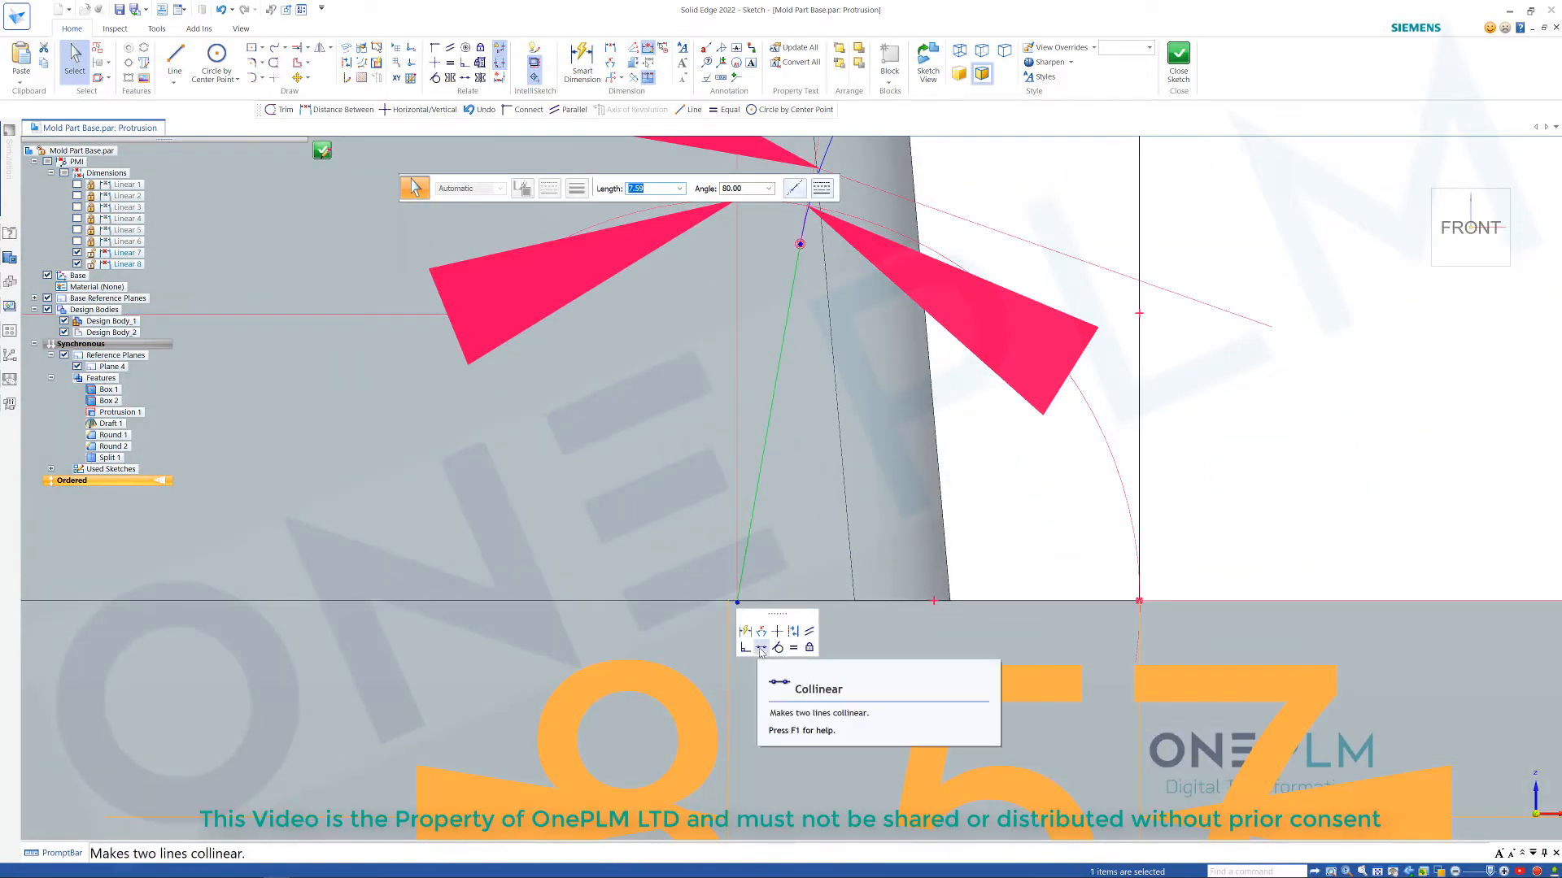
left_click(272, 78)
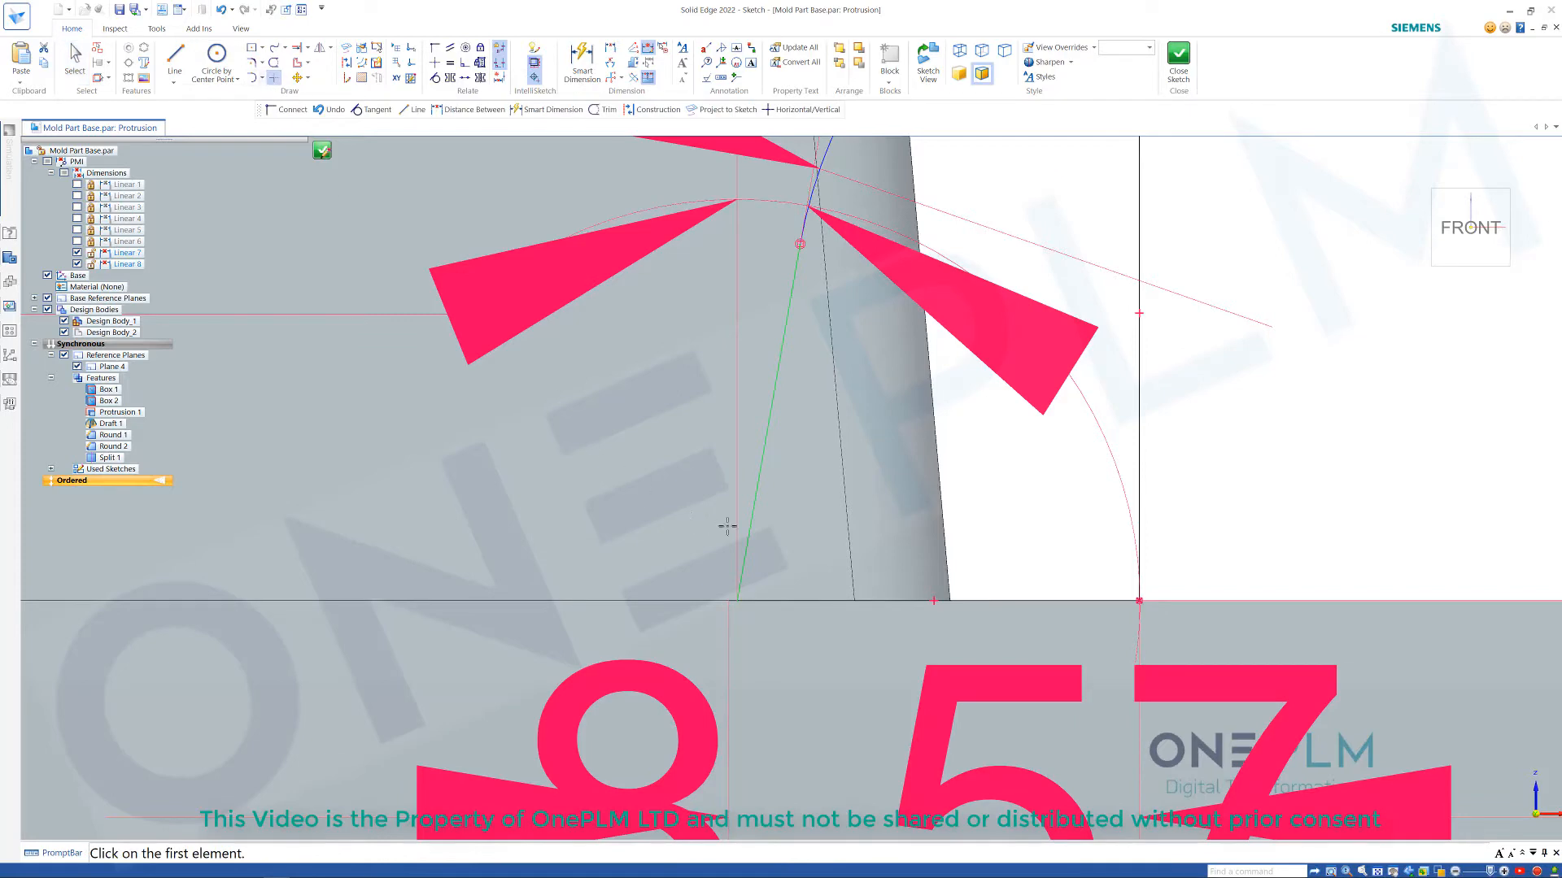
scroll(807, 656, "down", 5)
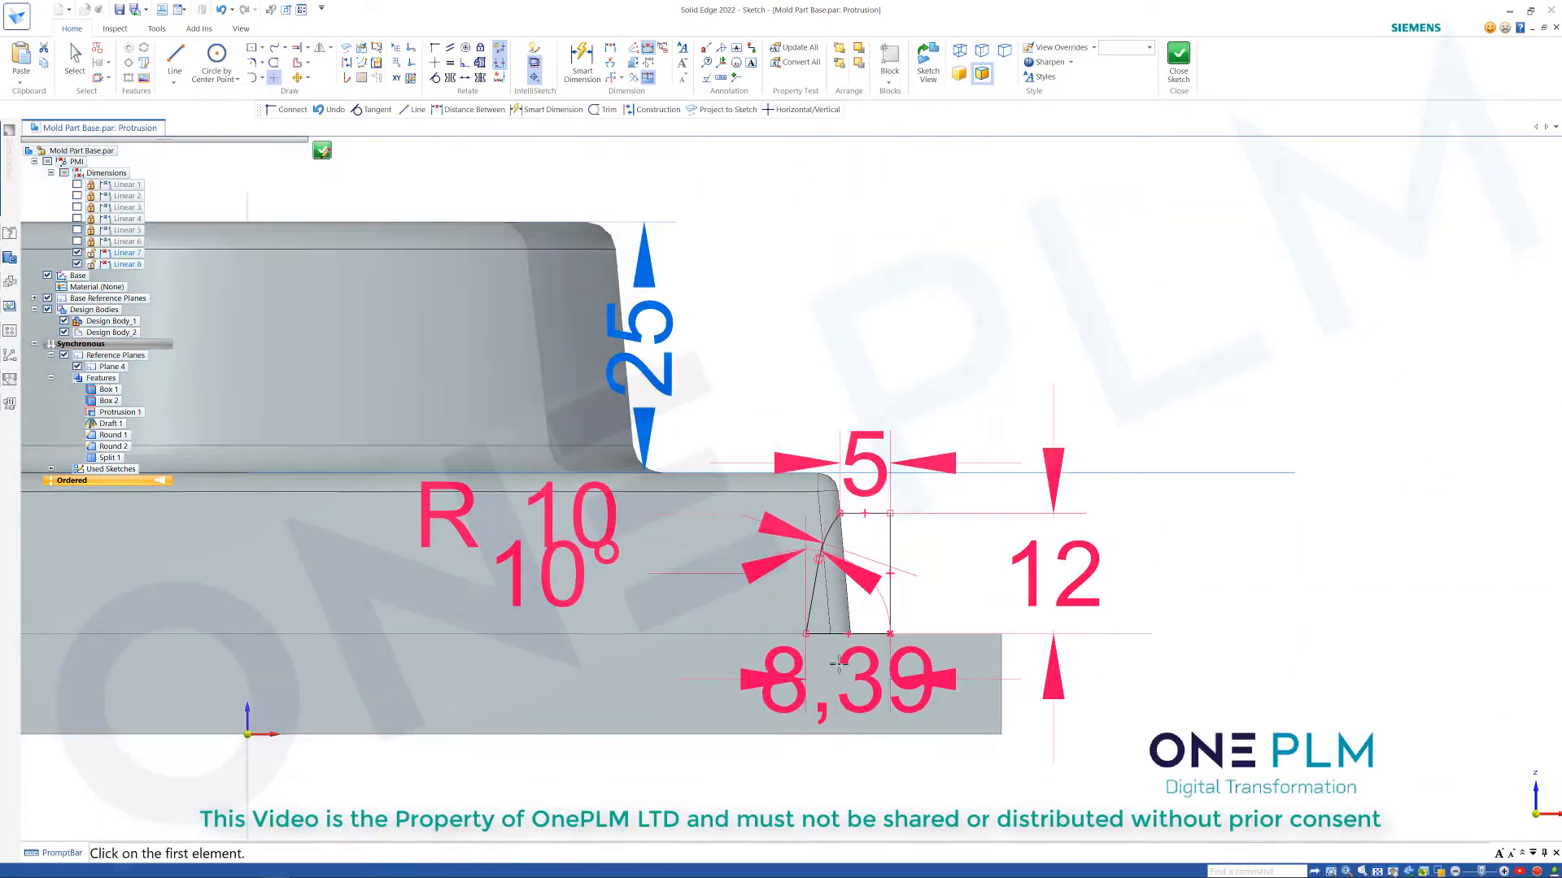
key("Escape")
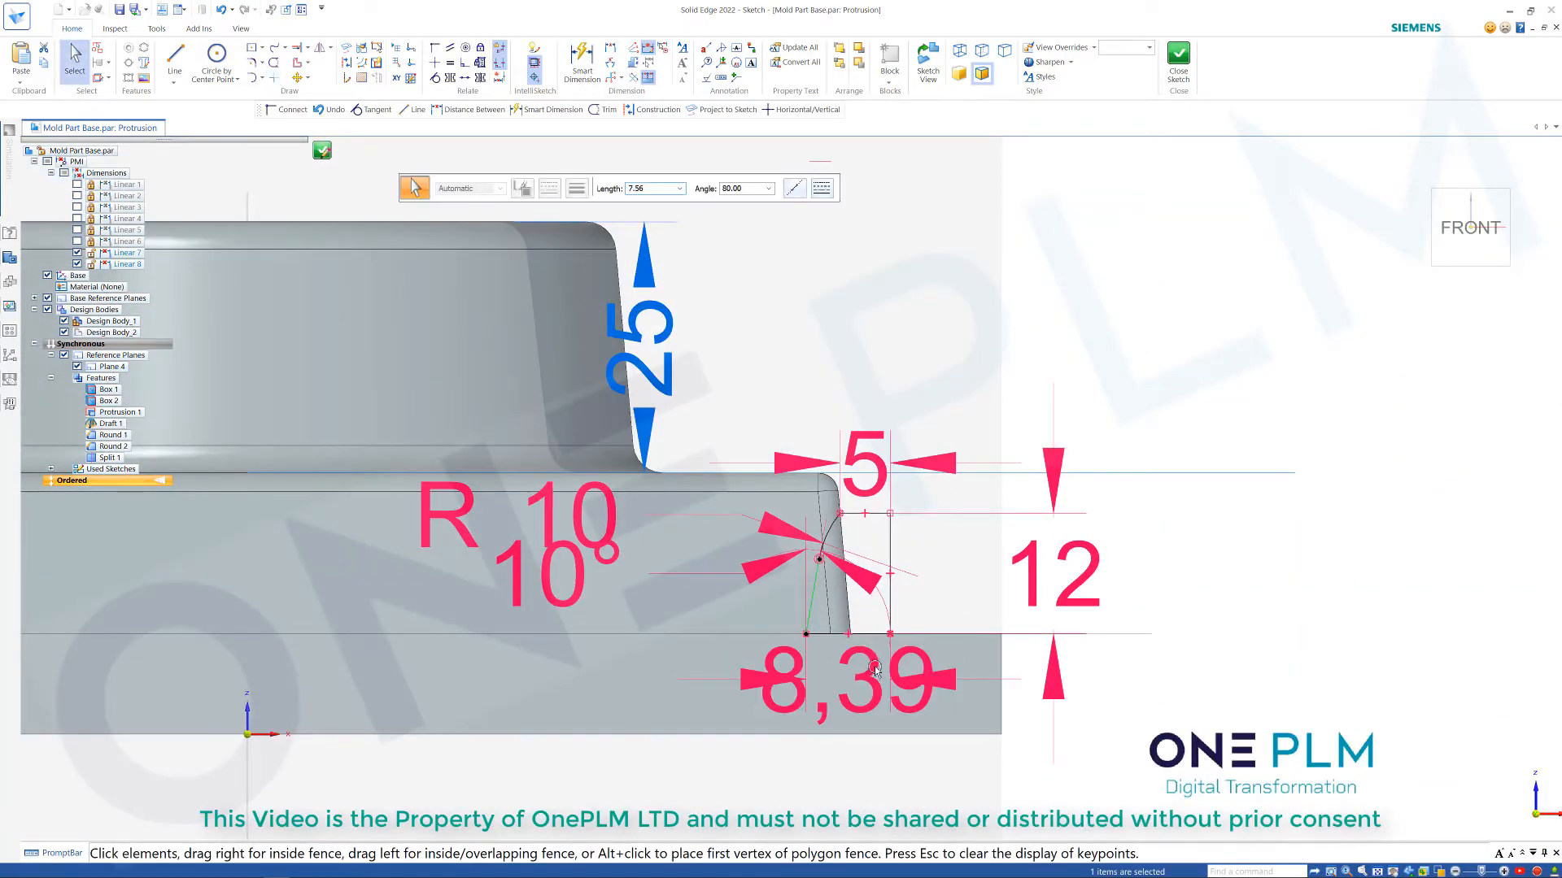
Set the lower edge's length dimension to 8.5 mm.
left_click(875, 669)
type("8.5")
key("Return")
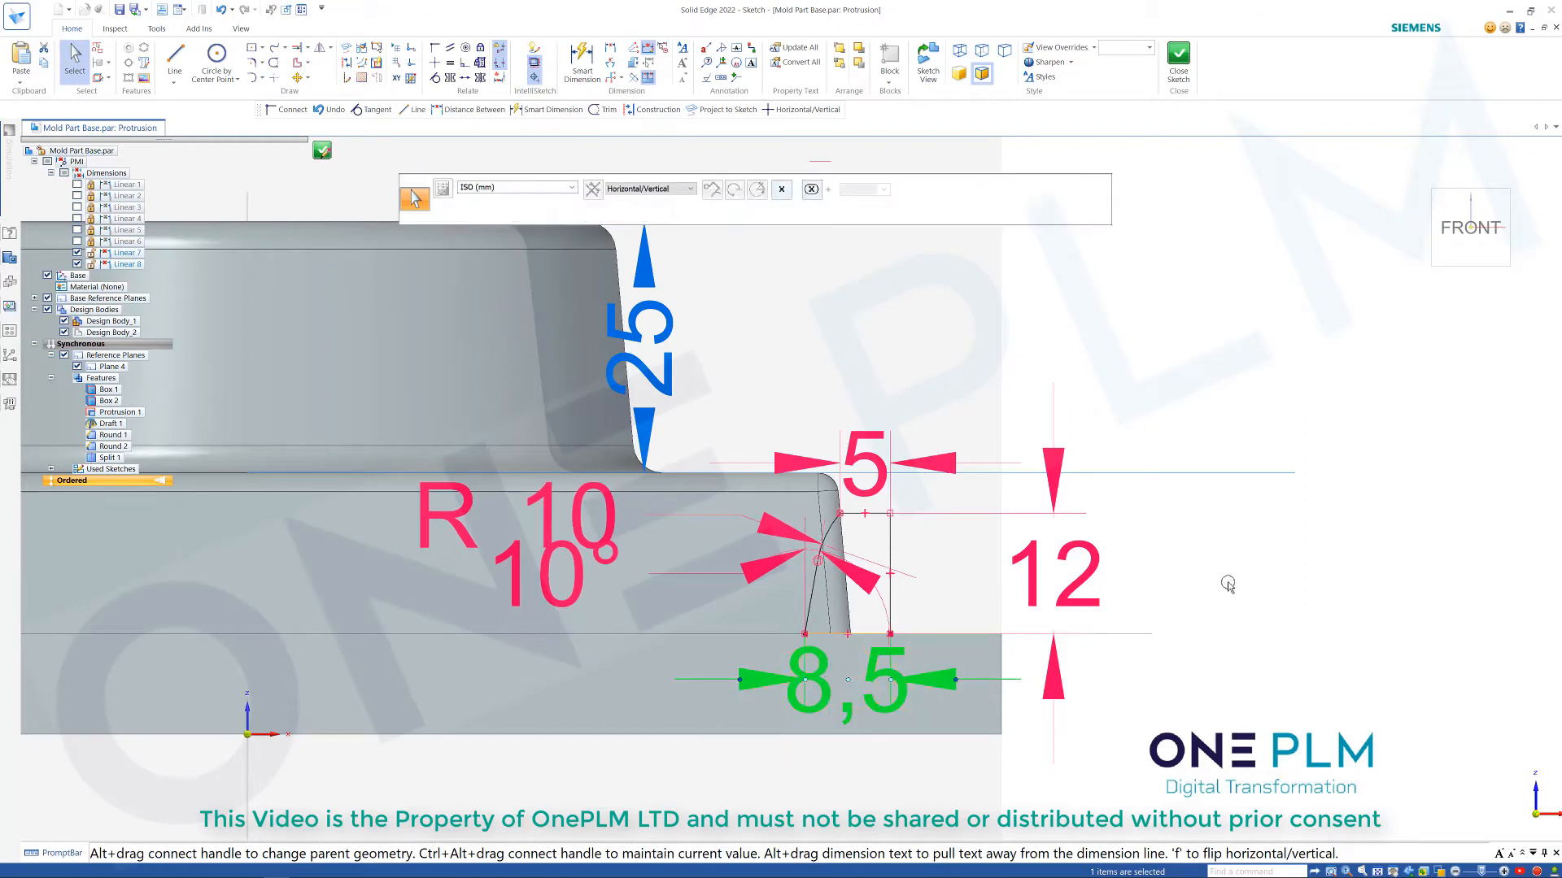
key("Escape")
Close the sketch and extrude the profile with a symmetric extent of 20 mm, finishing the protrusion.
scroll(1001, 647, "up", 2)
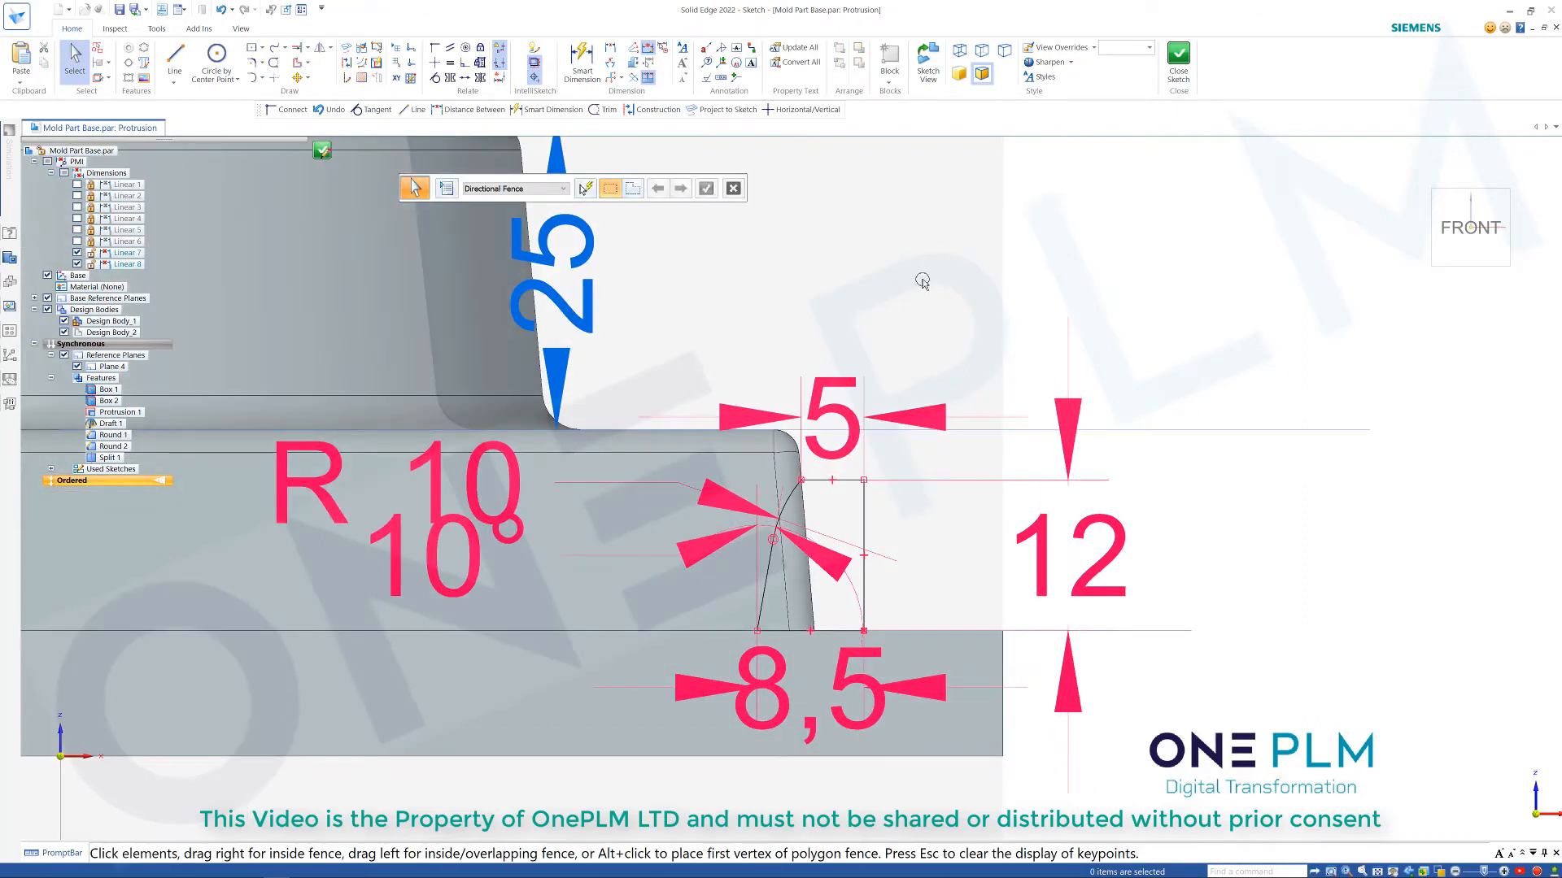
left_click(1179, 57)
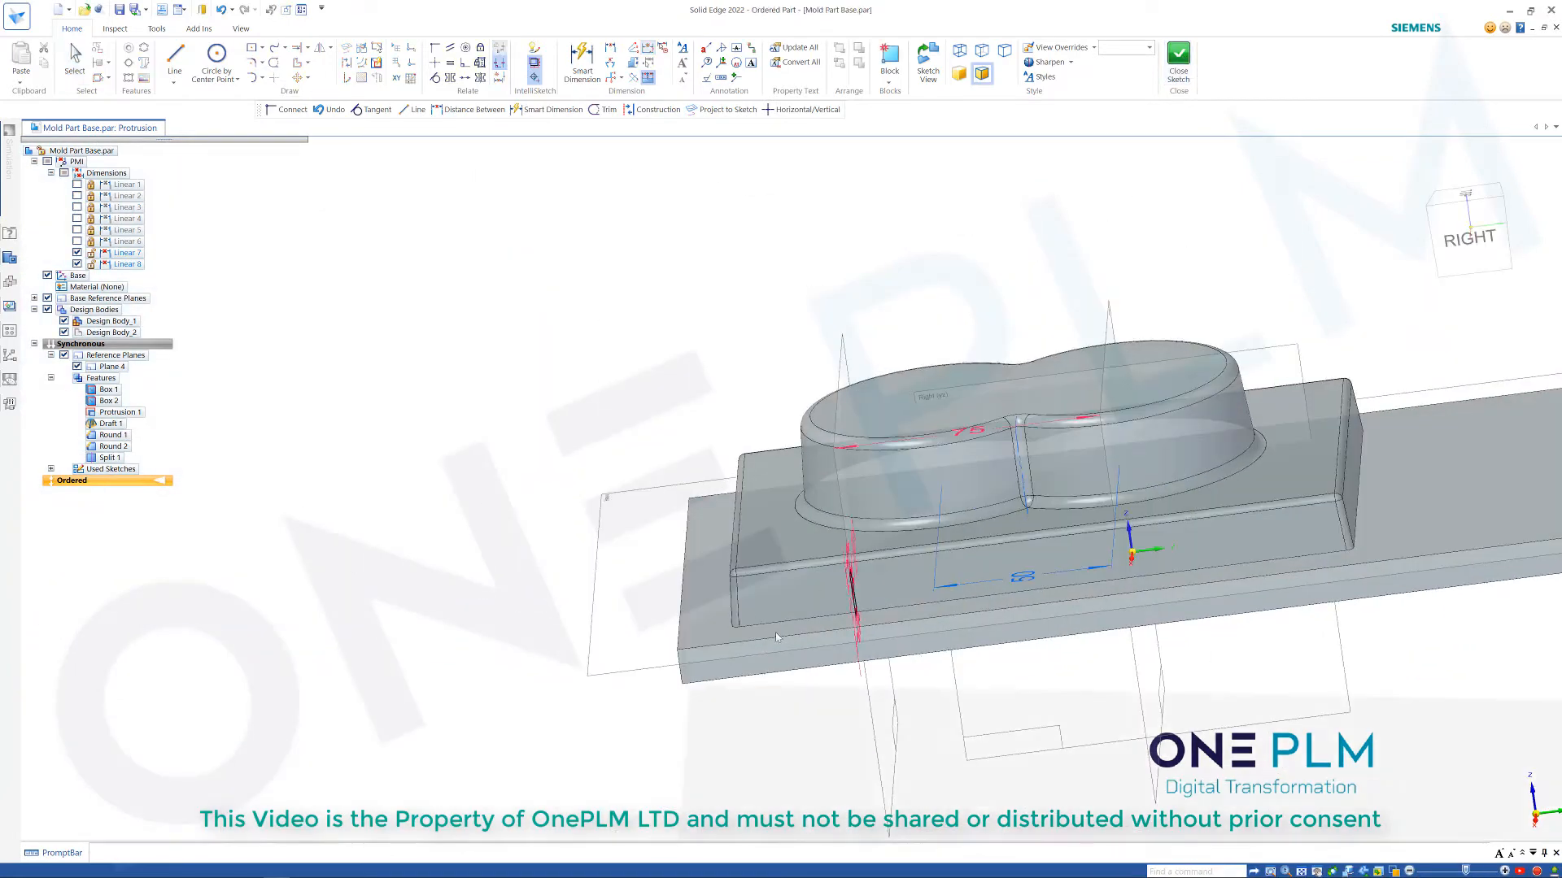
left_click(854, 590)
scroll(872, 594, "up", 5)
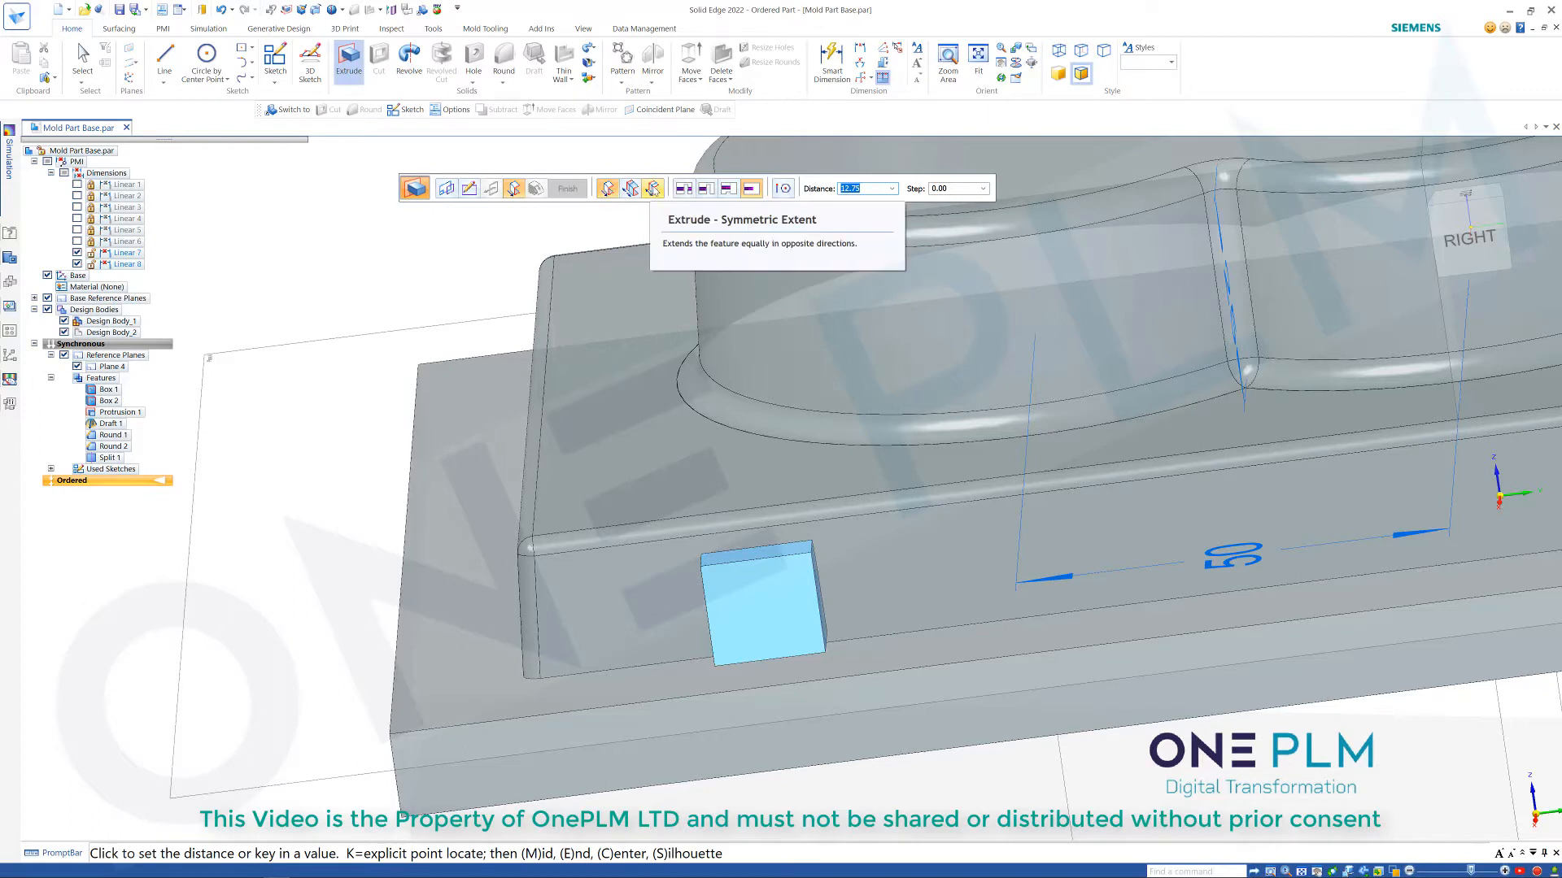
left_click(655, 190)
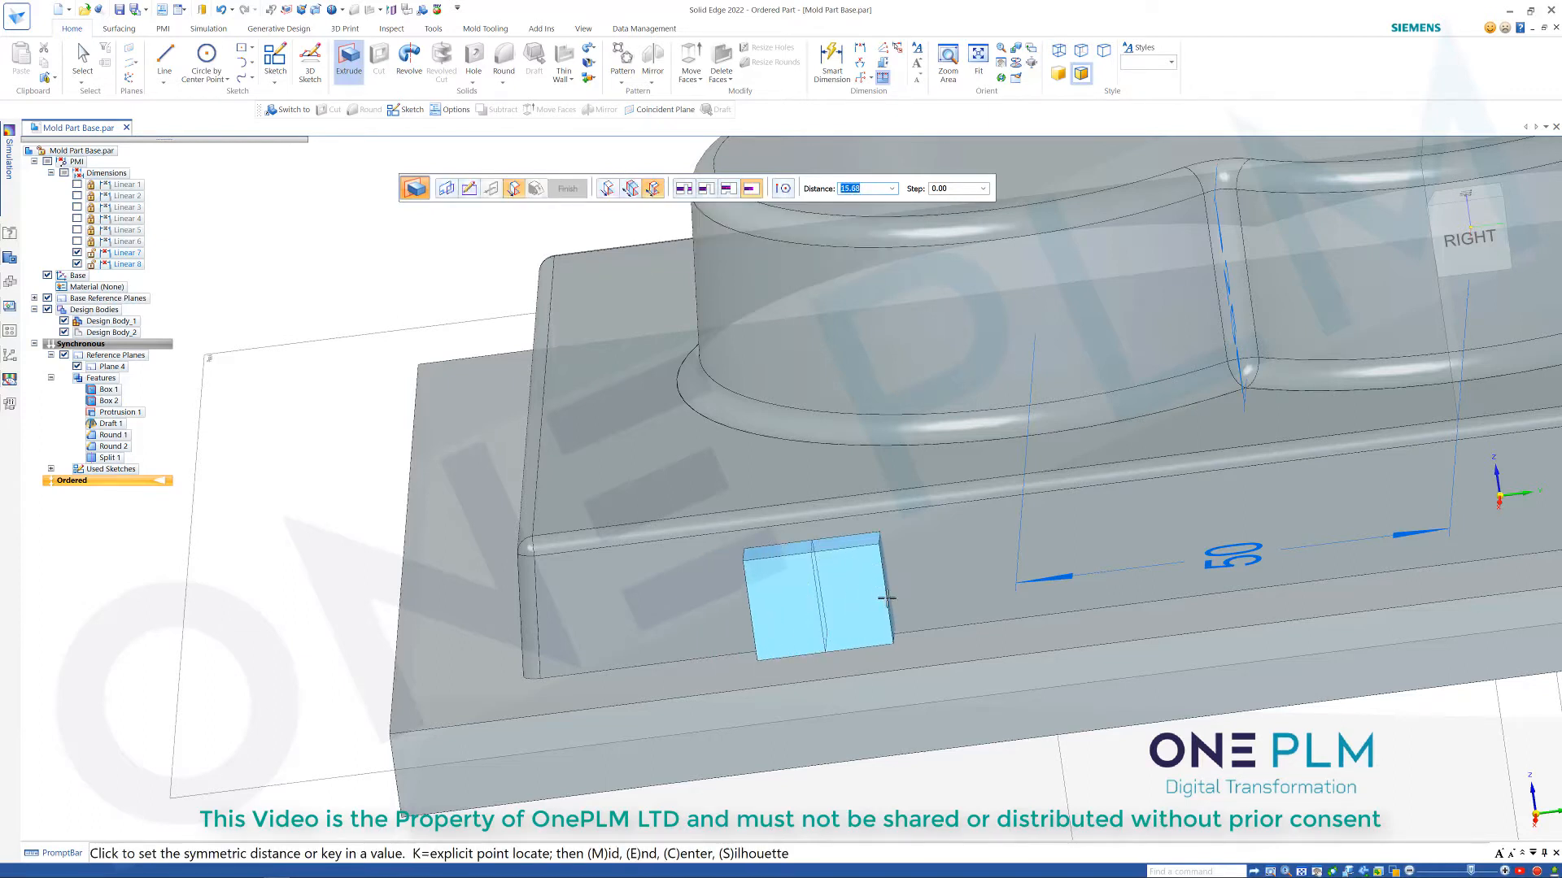
type("20")
key("Return")
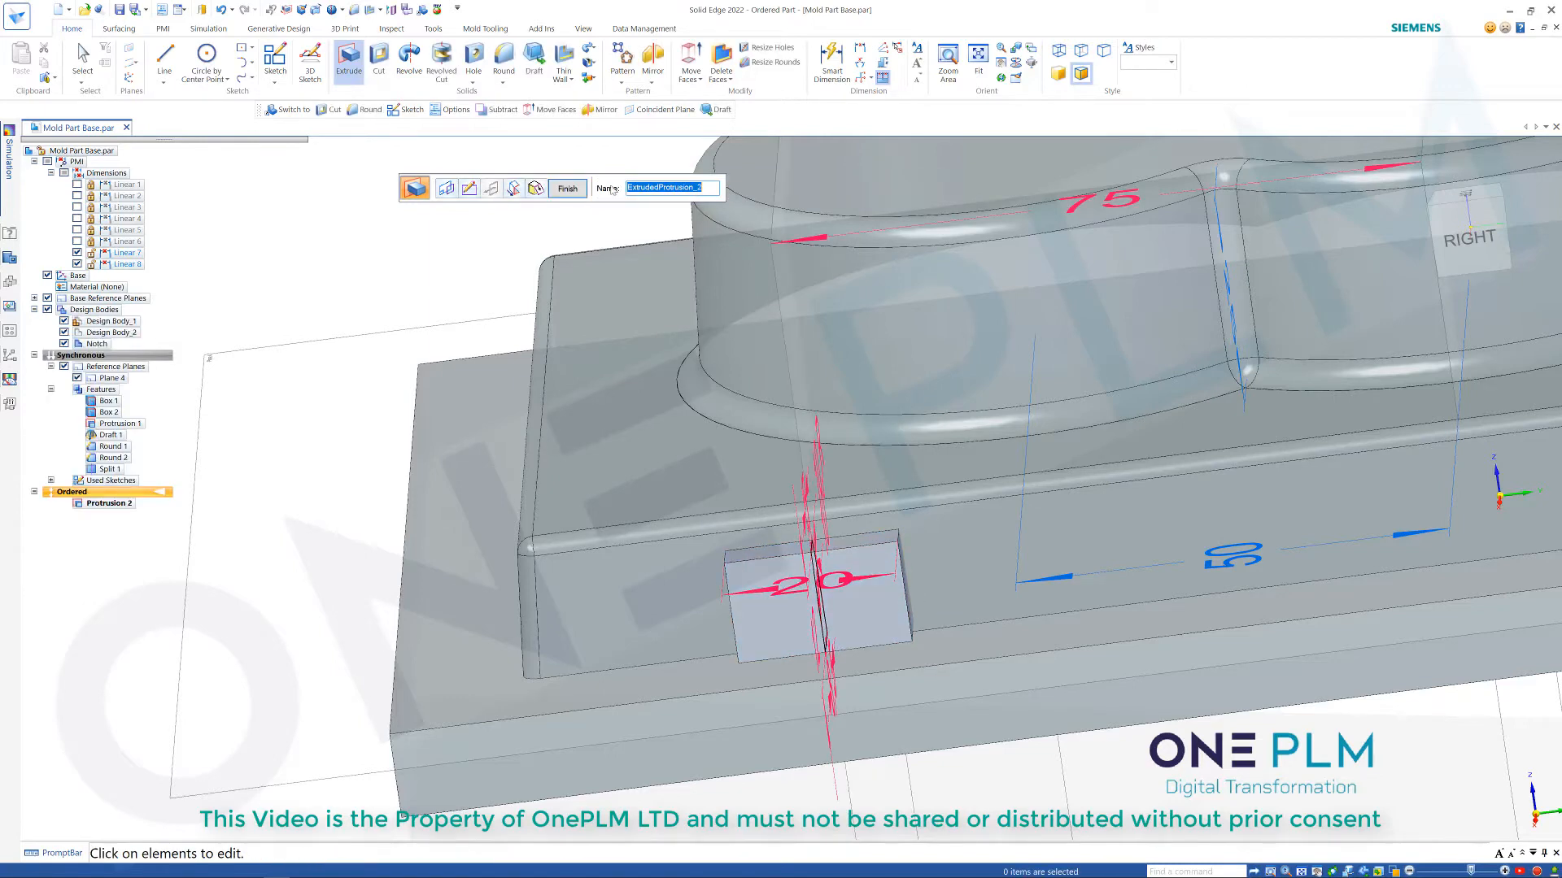
left_click(570, 191)
left_click(570, 193)
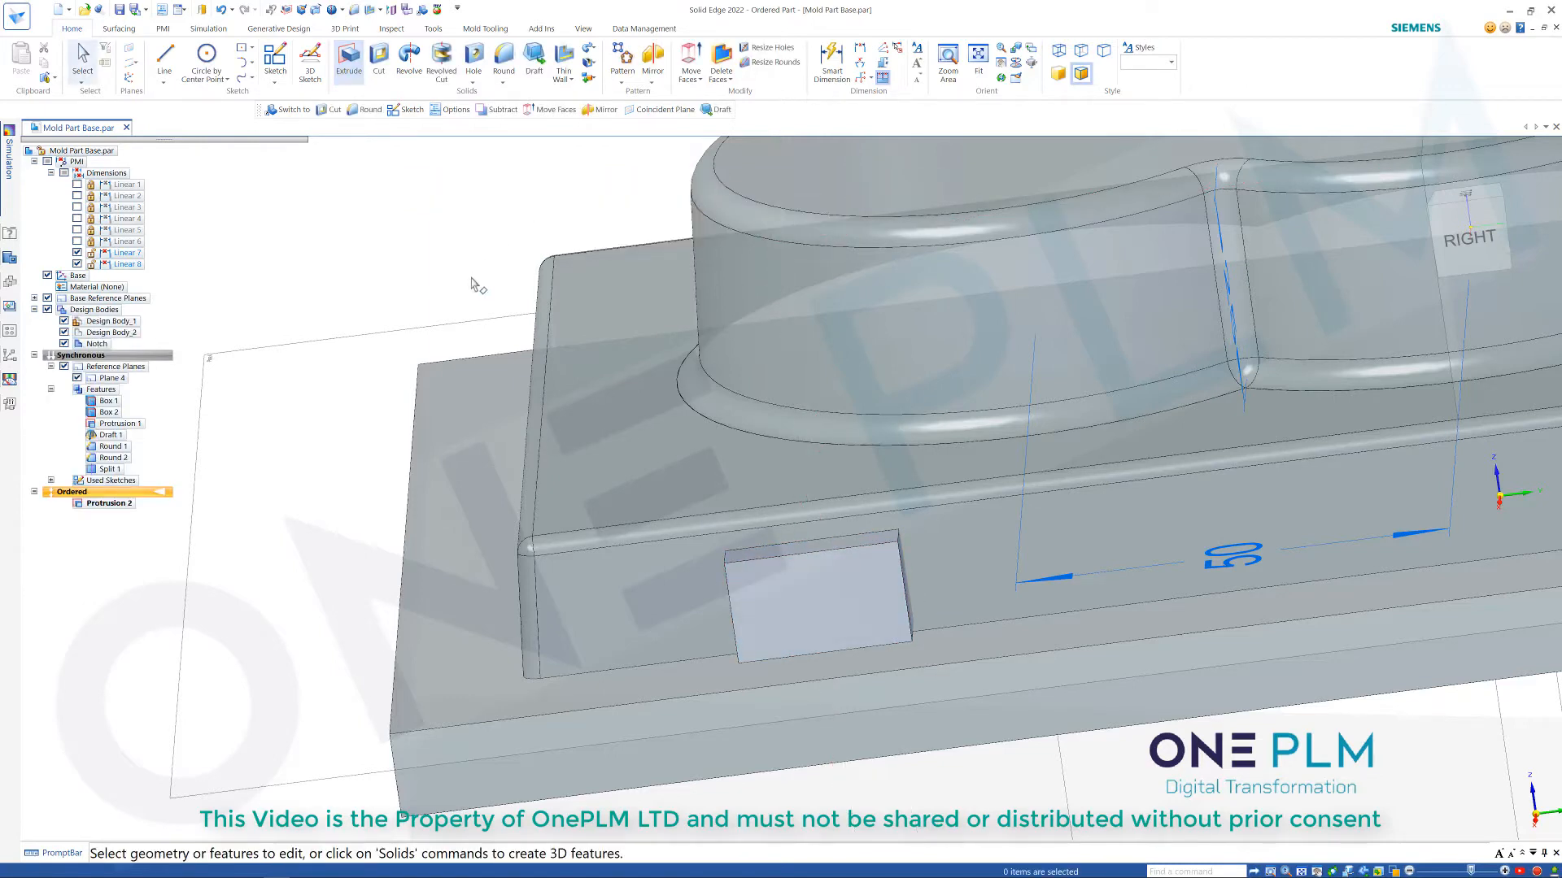
Begin a Cut sketch on the outer vertical face of the new Notch body.
scroll(456, 329, "down", 2)
middle_click_drag(456, 346, 585, 293)
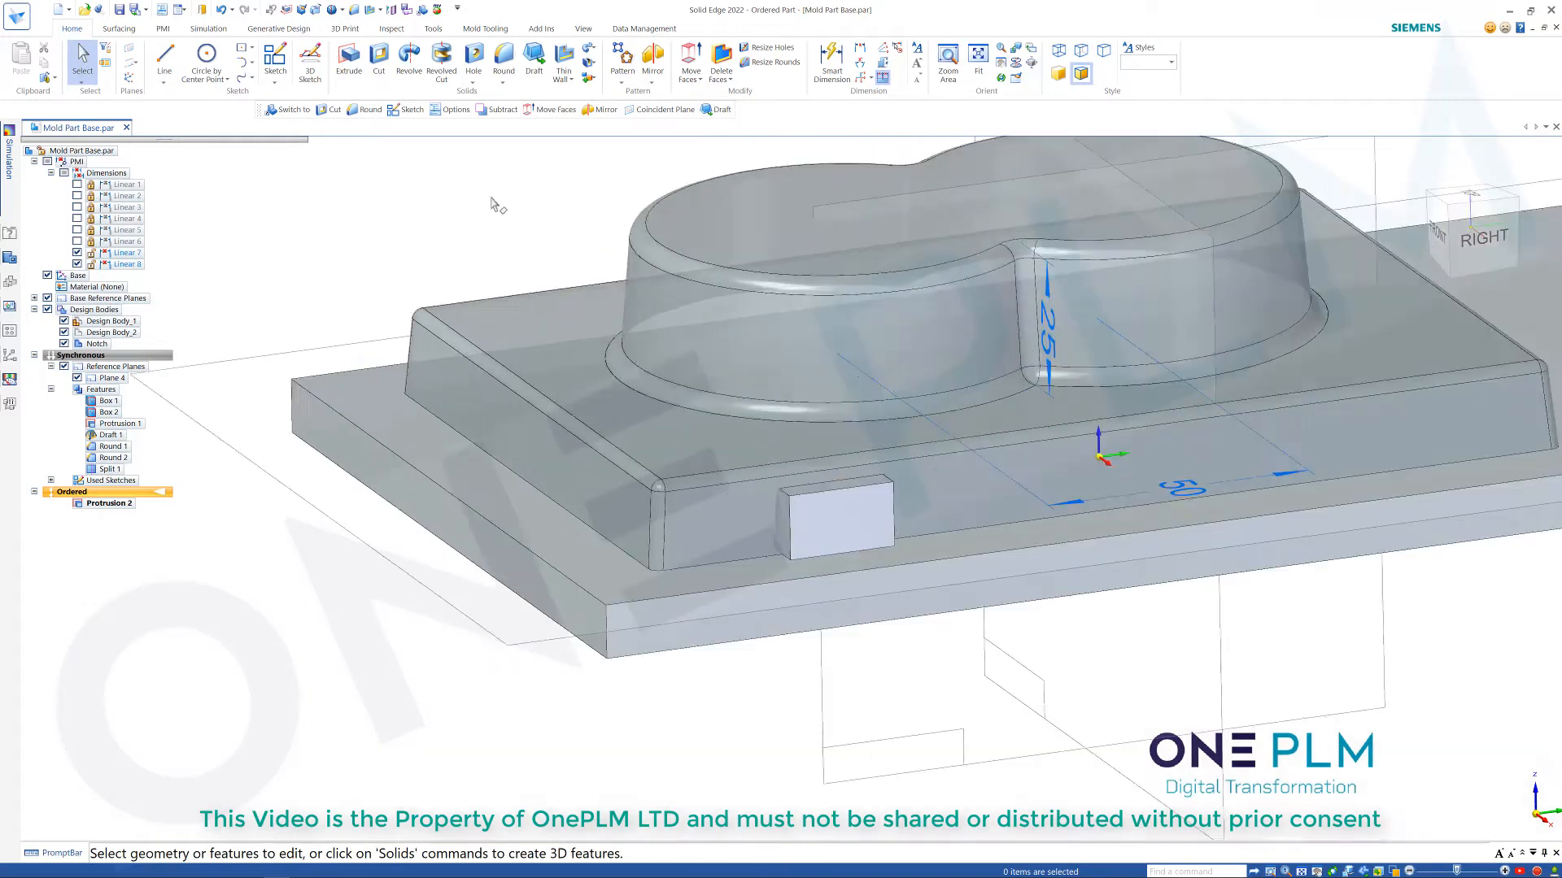
scroll(586, 293, "up", 3)
left_click(380, 69)
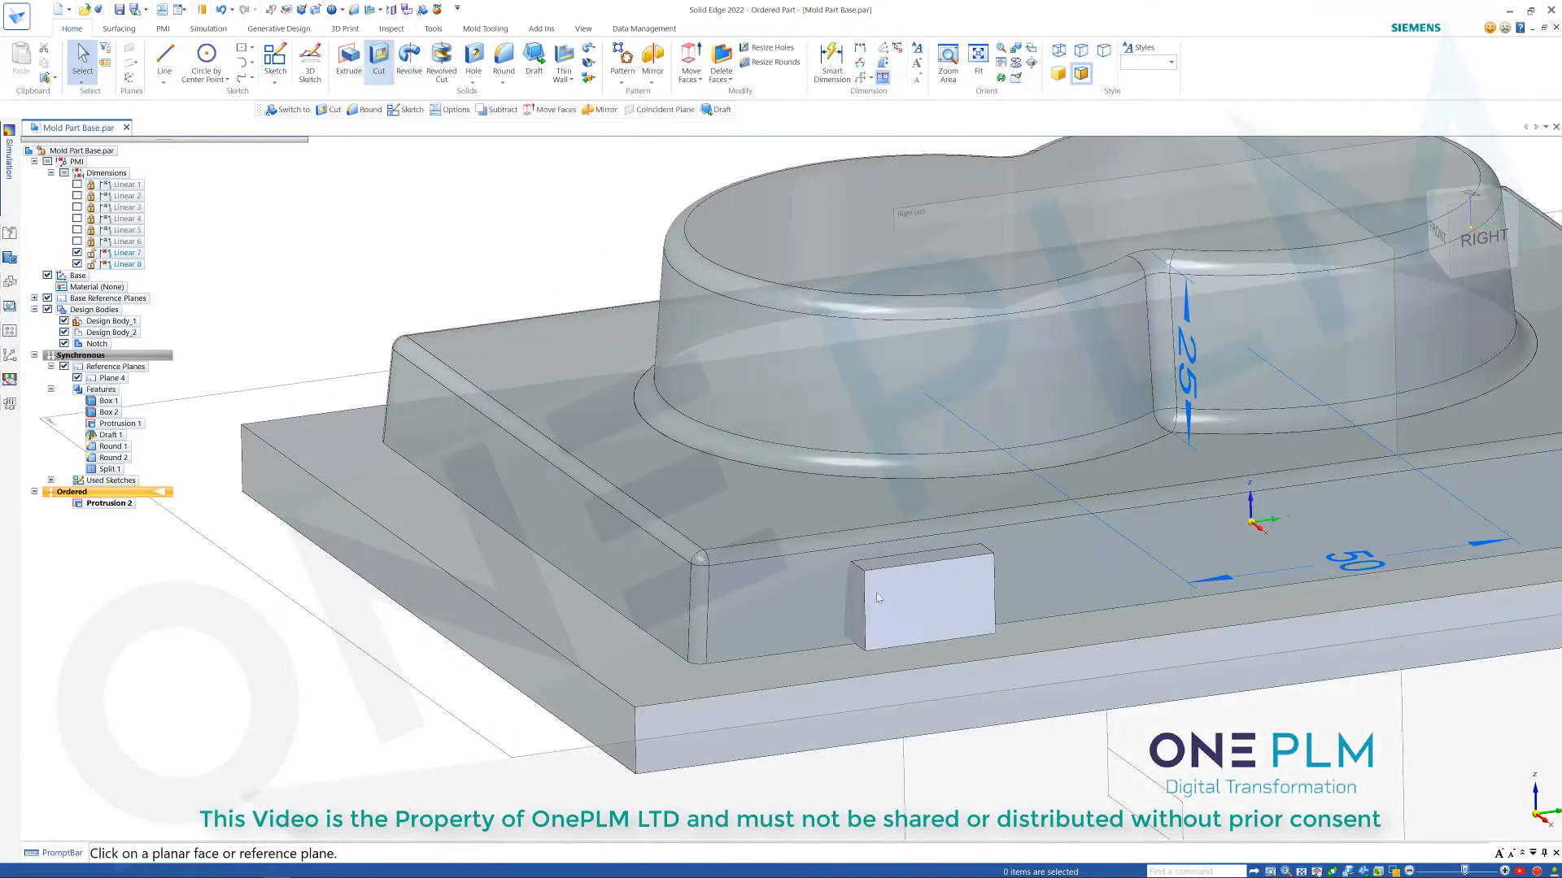
left_click(947, 604)
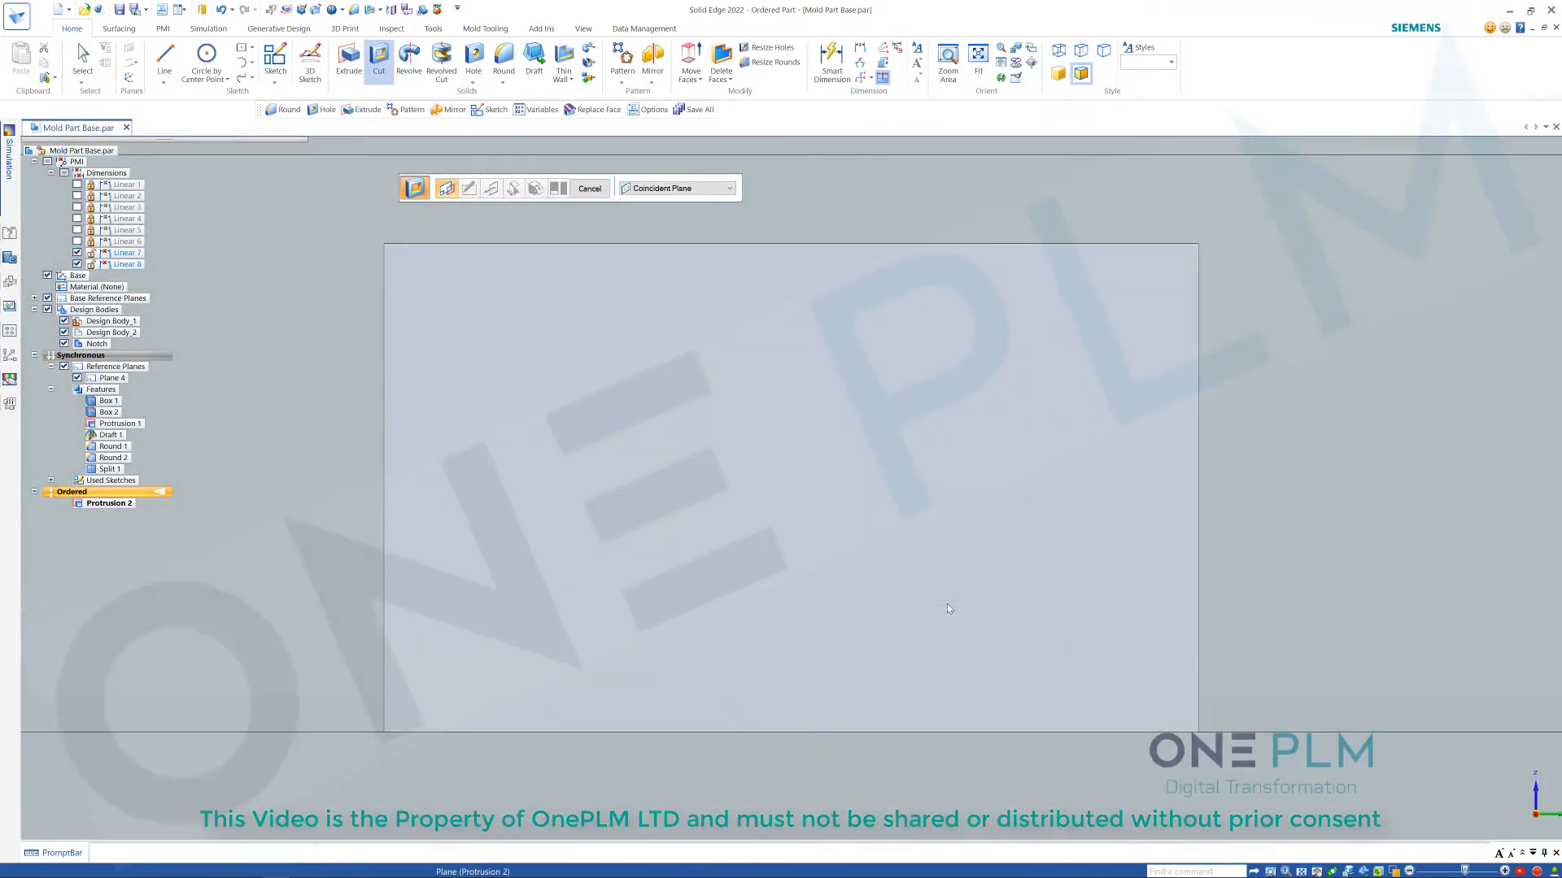
Draw an outline between the face's lower corners: slanted line, arc of about 2.92 mm radius, straight upper edge, arc of about 2.86 mm, slanted line.
left_click(384, 732)
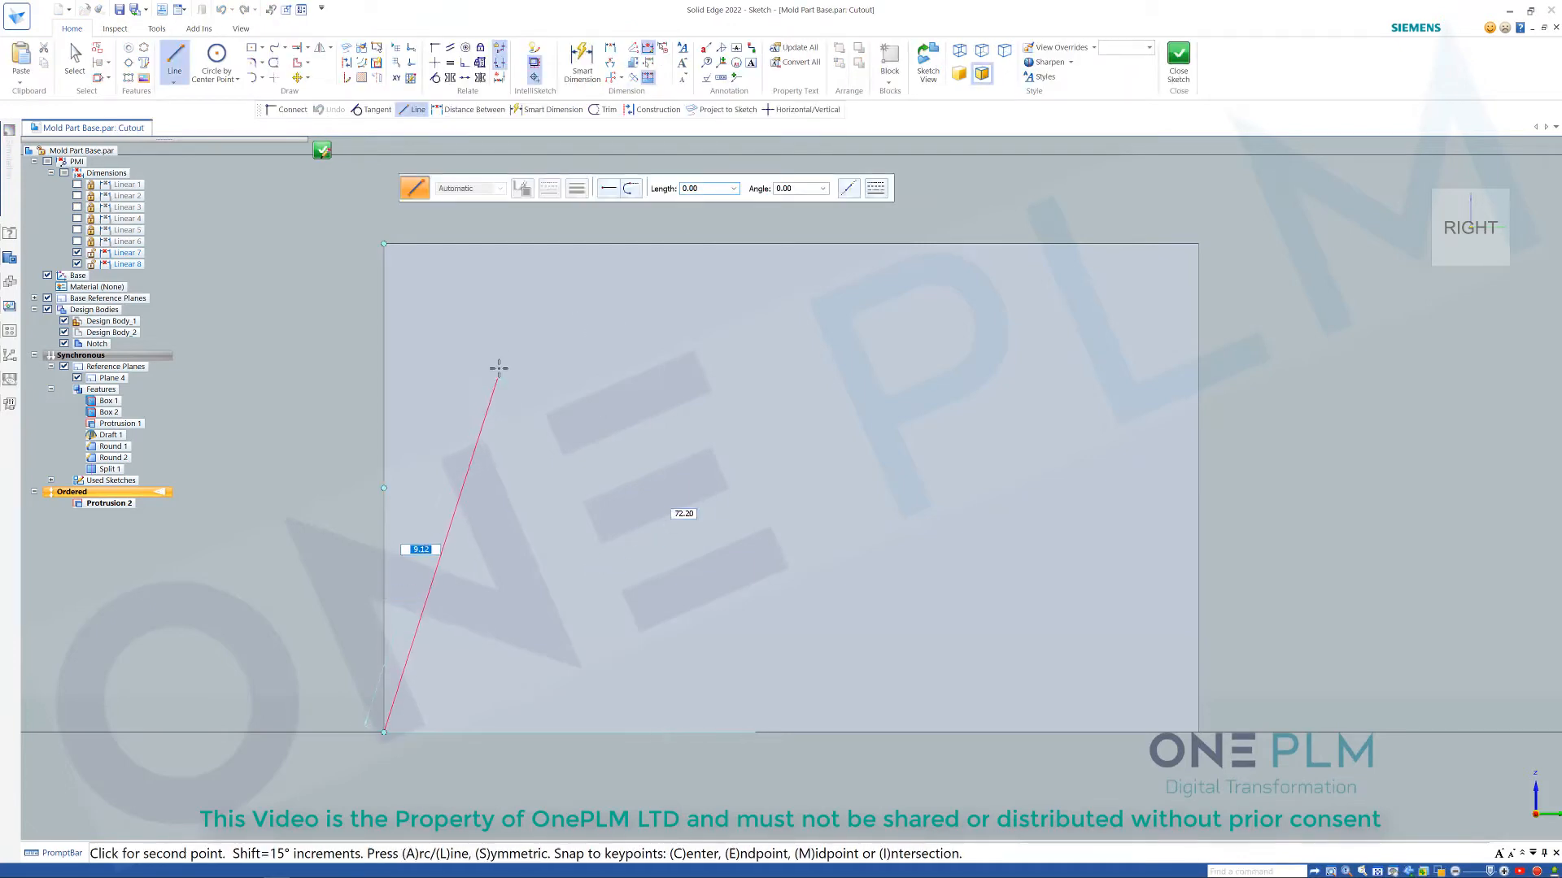
left_click(493, 331)
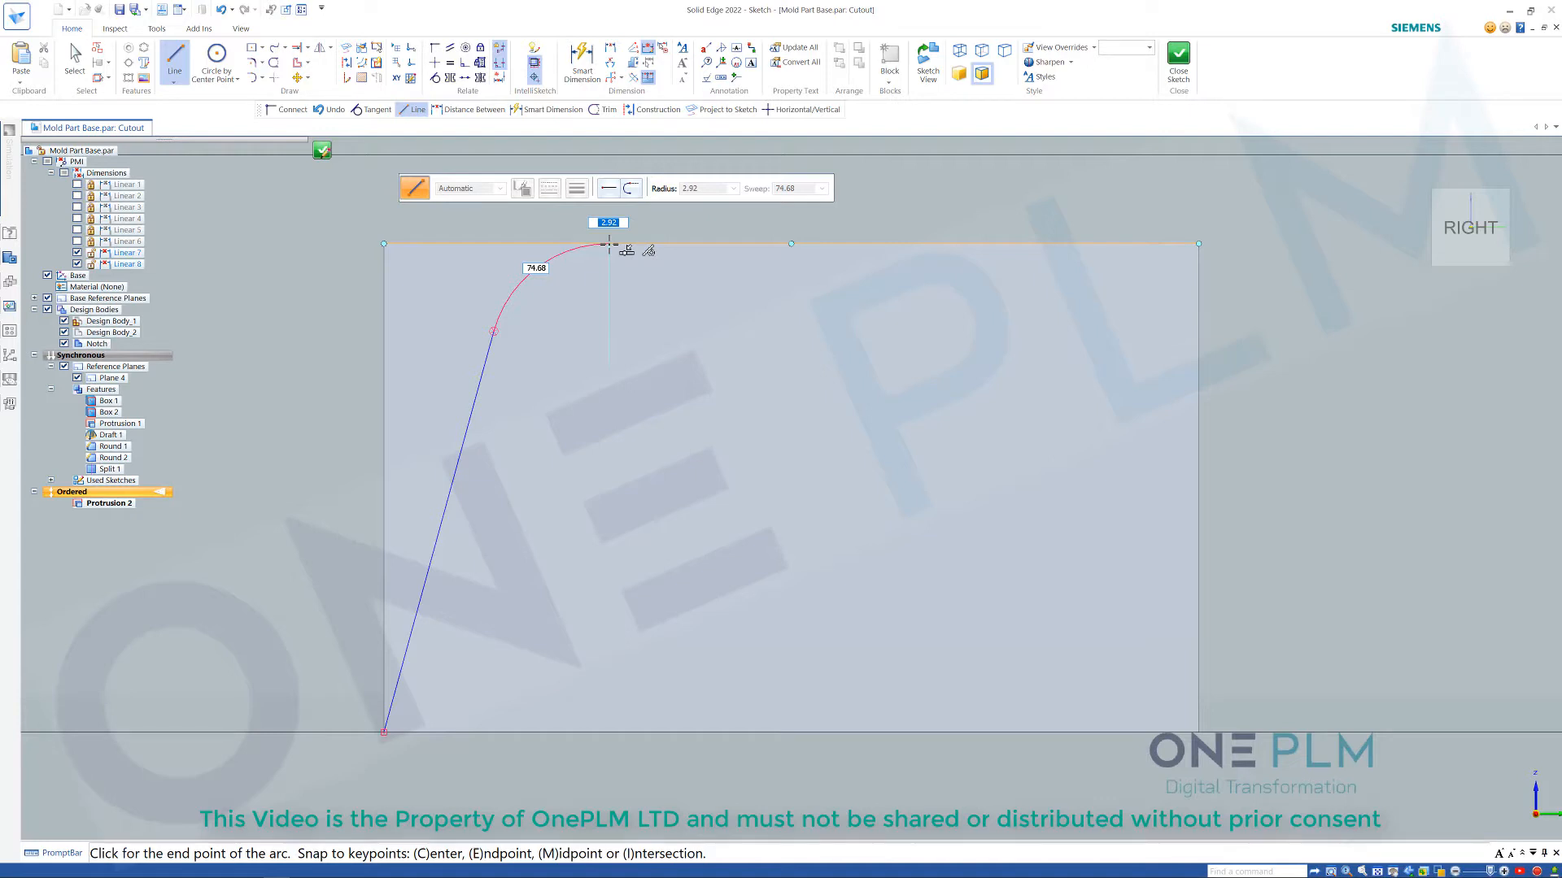
left_click(608, 244)
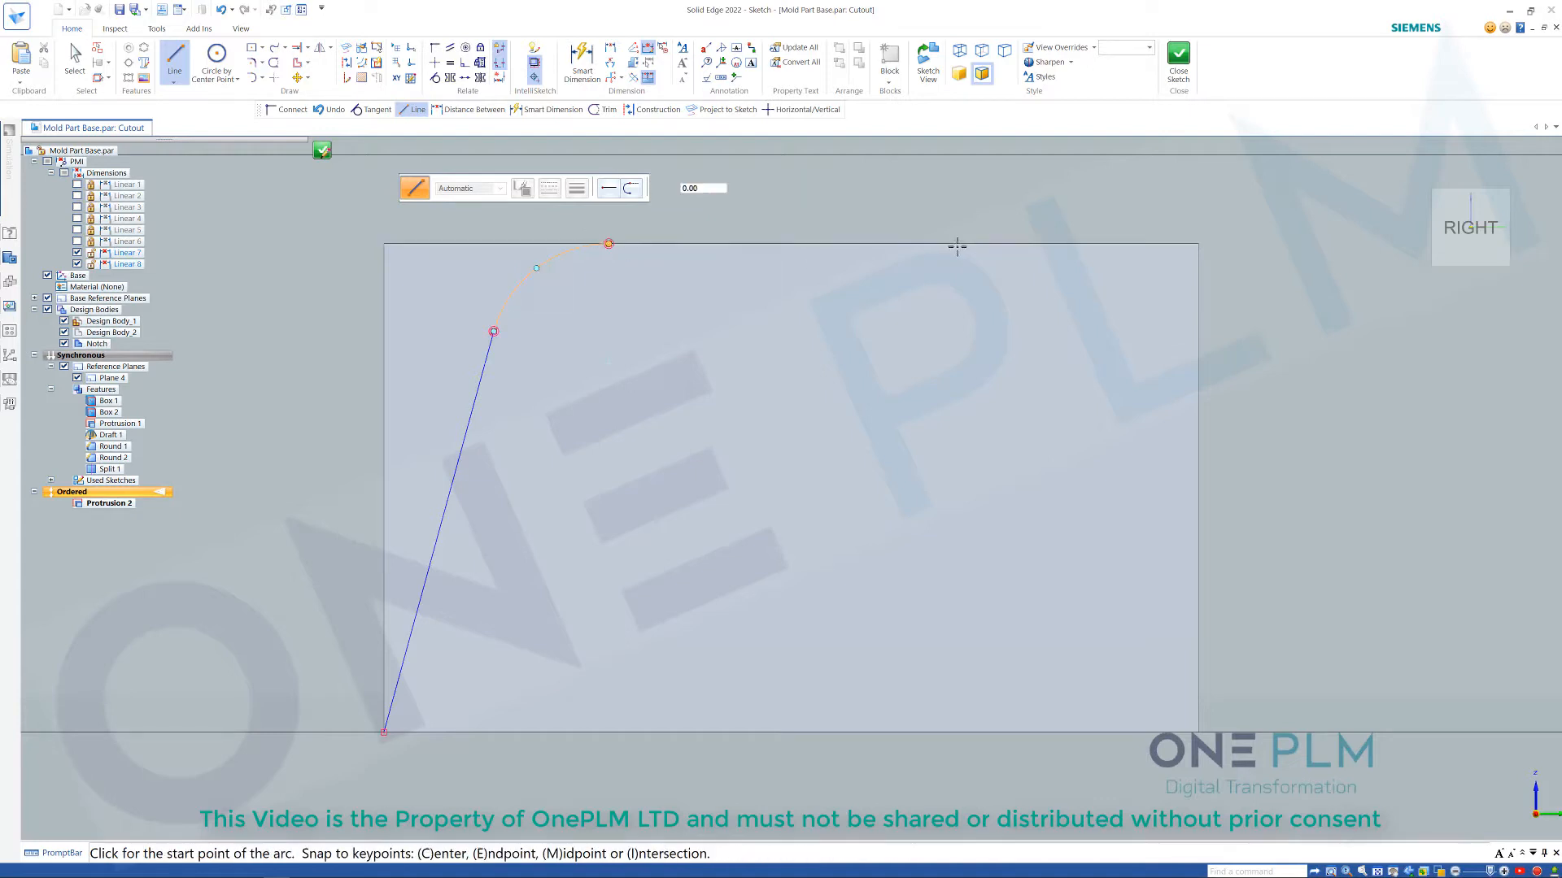
left_click(946, 244)
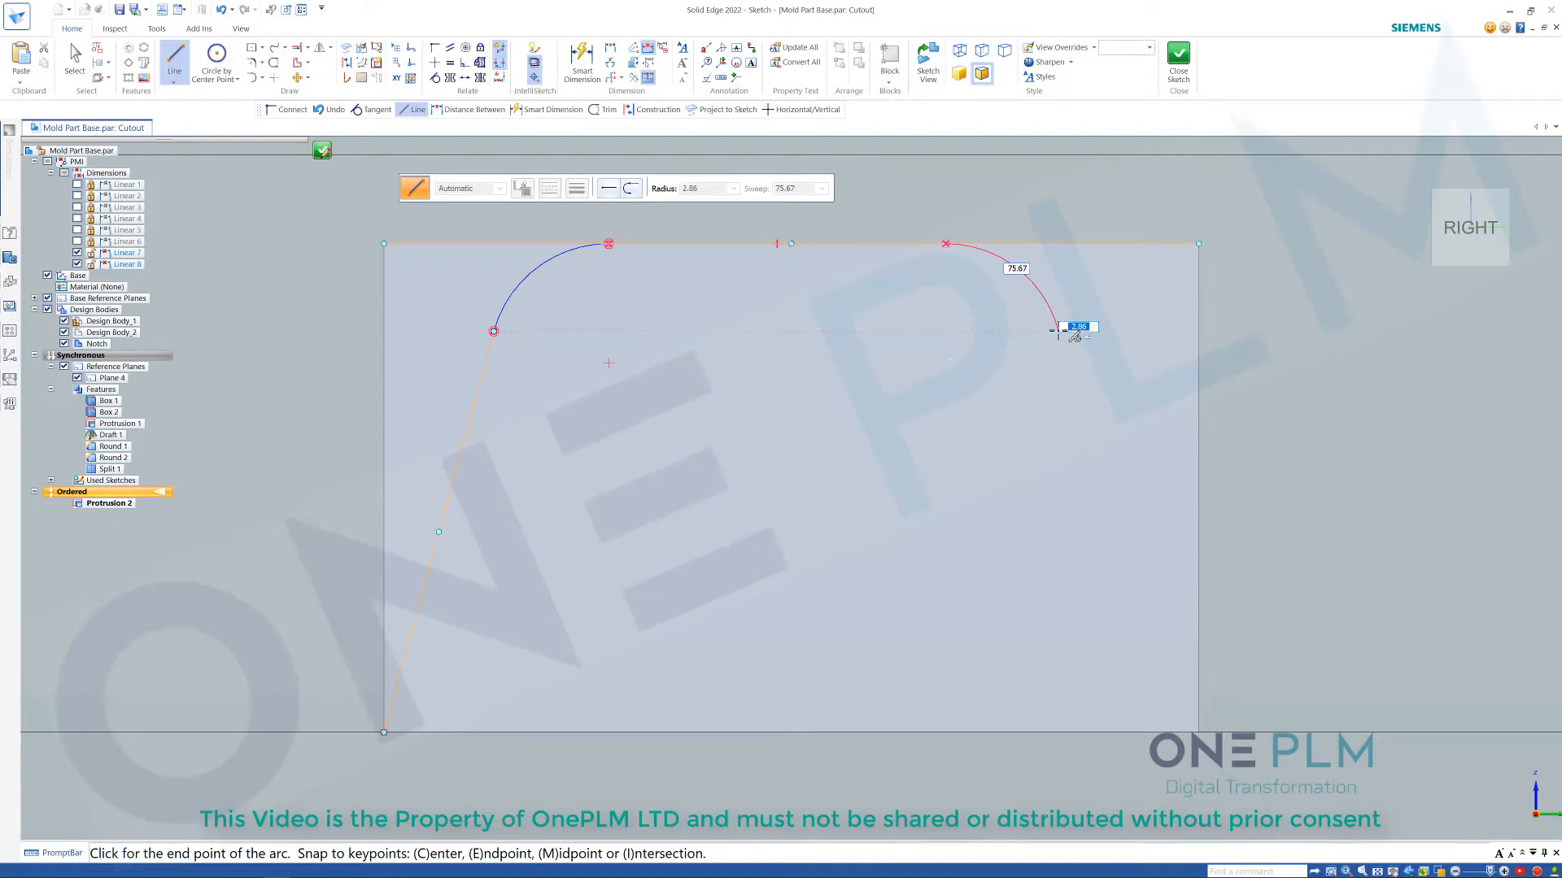
left_click(1058, 330)
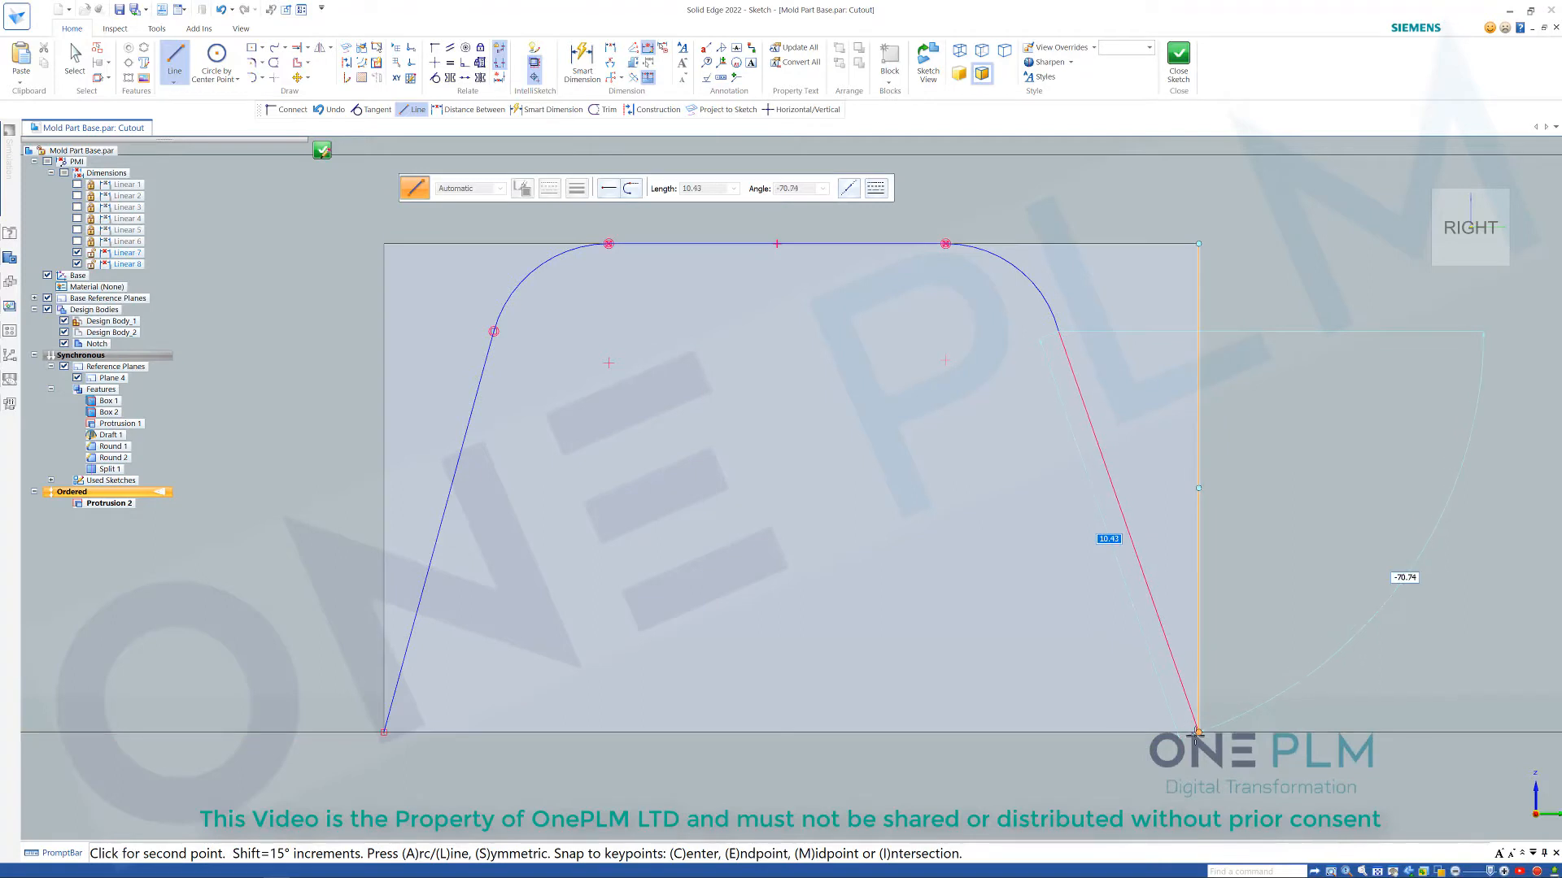
left_click(1198, 732)
key("Escape")
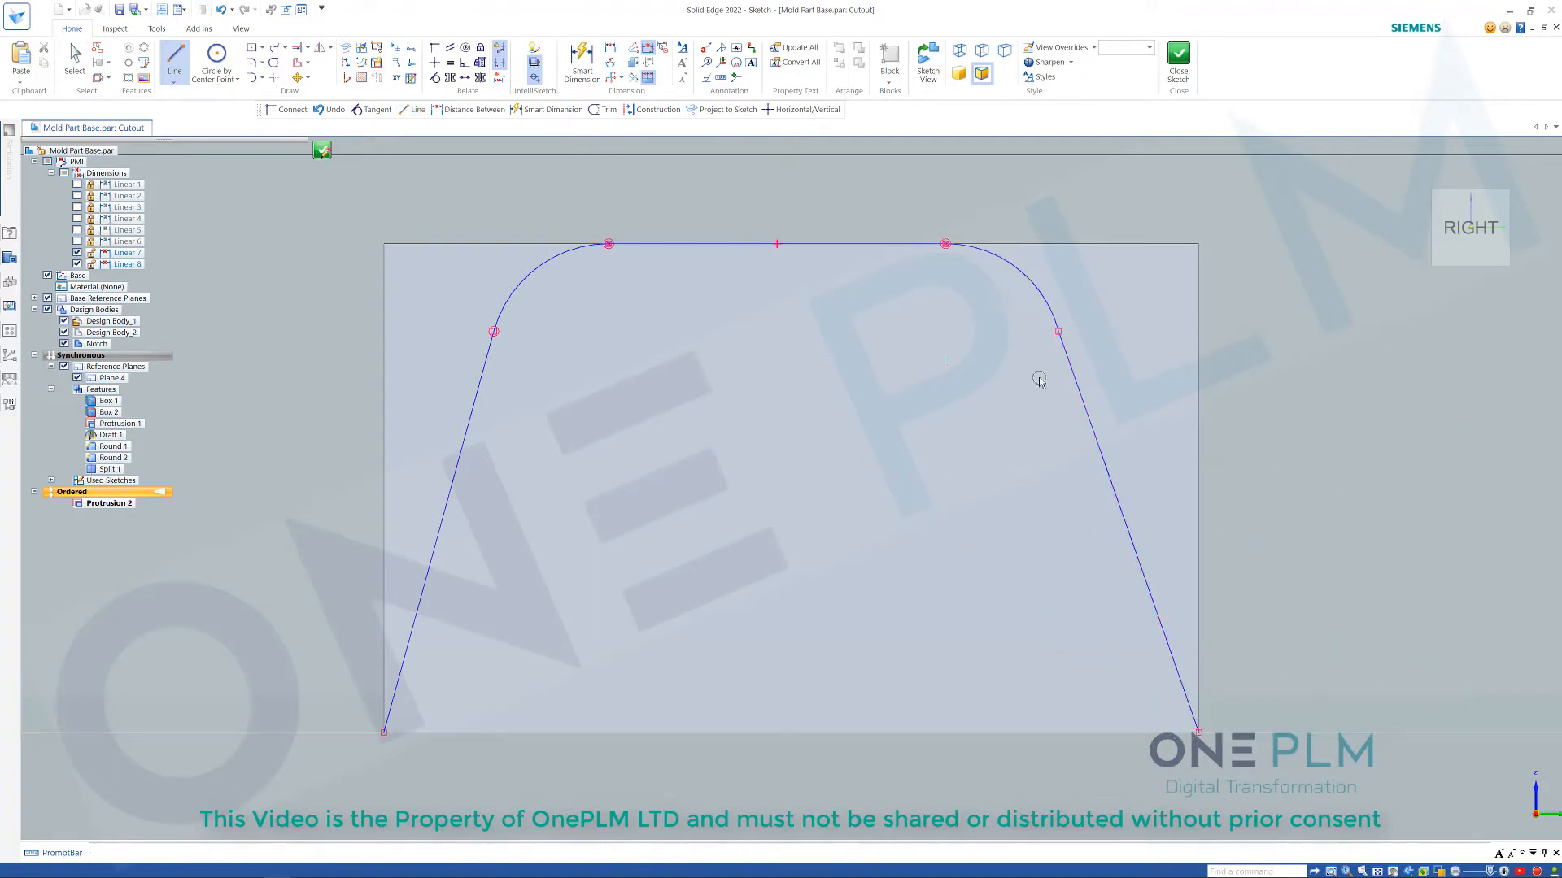
Make the right slanted line tangent to its adjoining arc, and make the two corner arcs equal.
left_click(1066, 360)
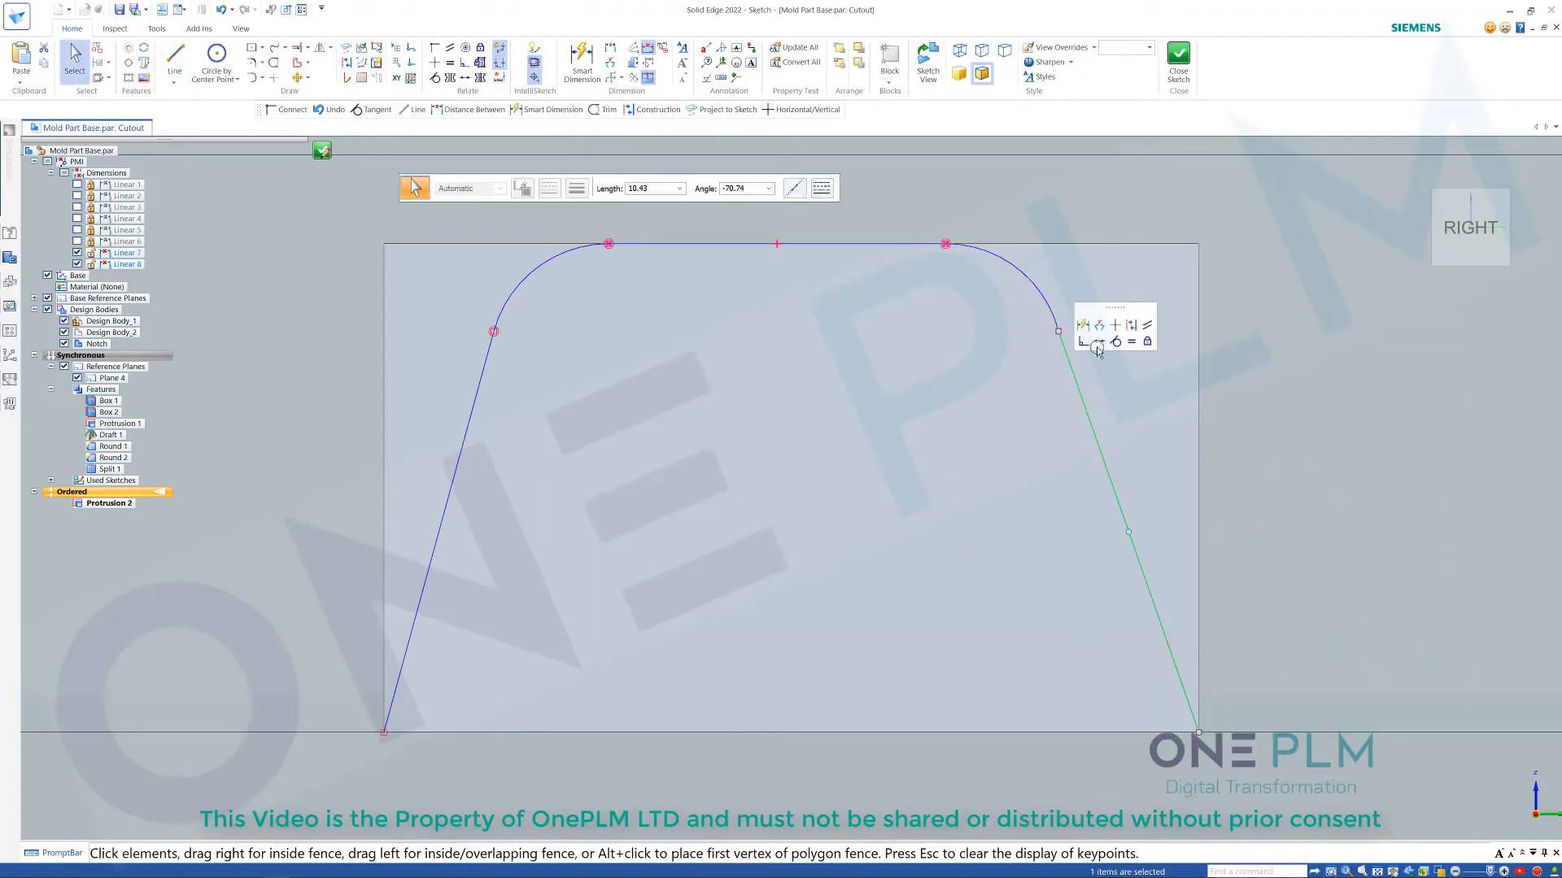
left_click(1116, 344)
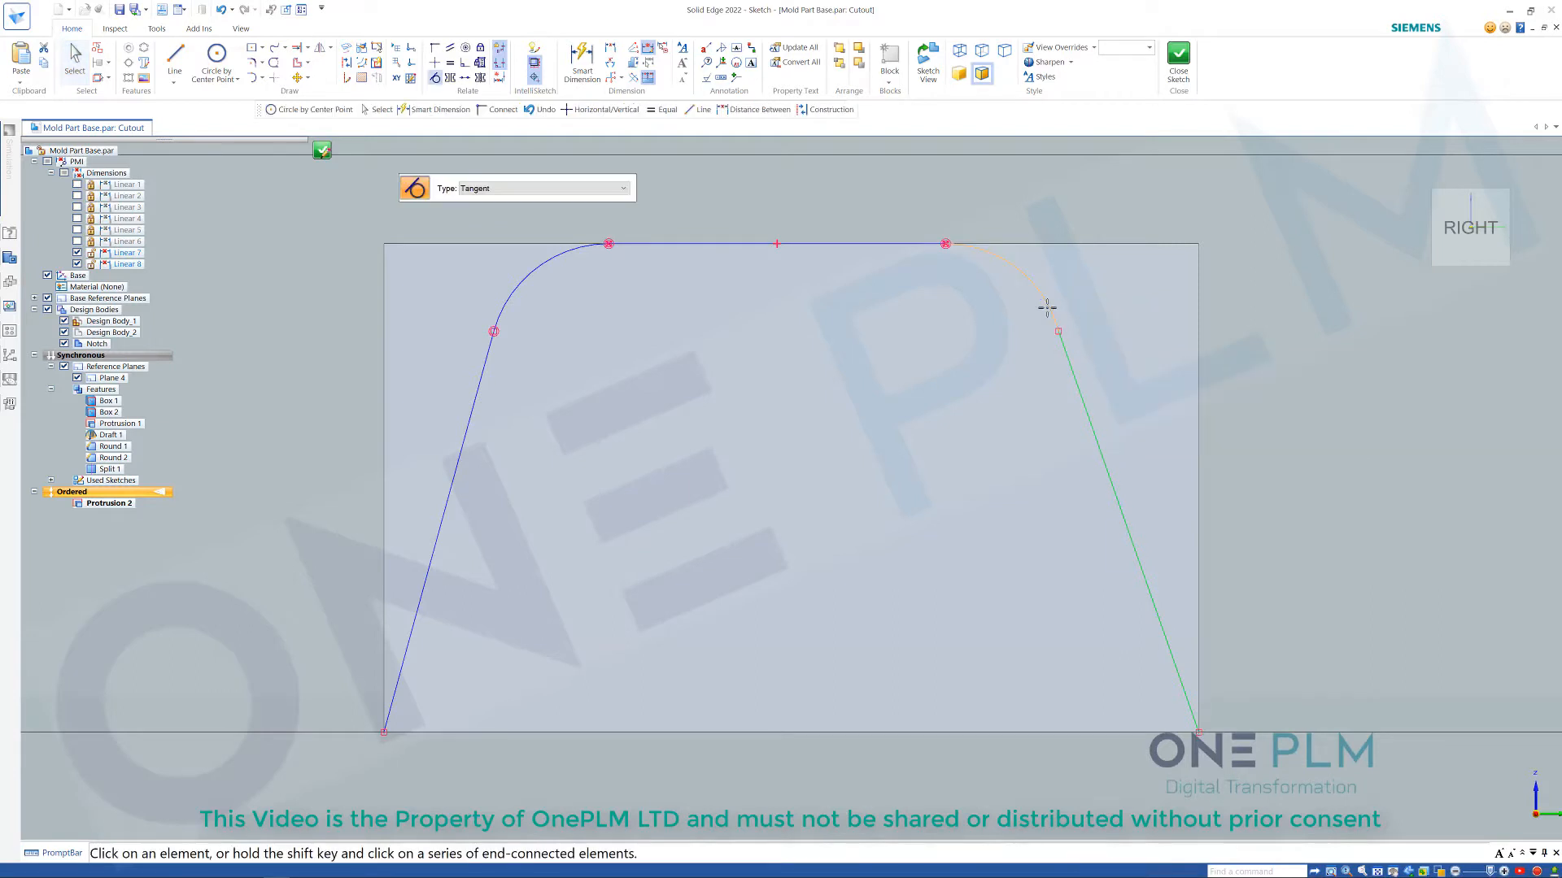
left_click(1046, 307)
key("Escape")
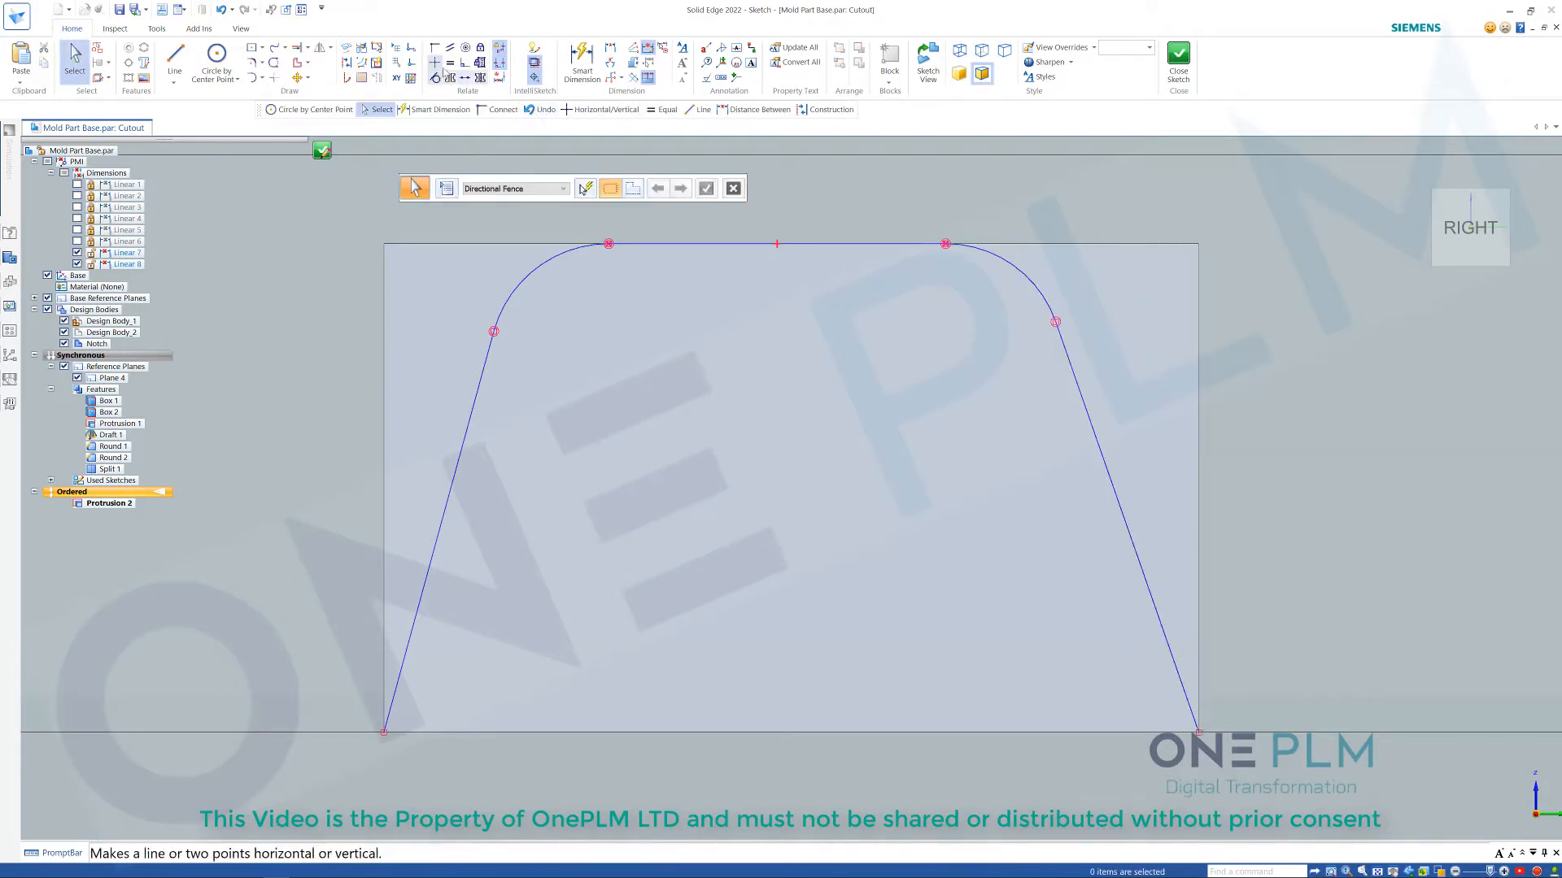
left_click(663, 109)
left_click(543, 263)
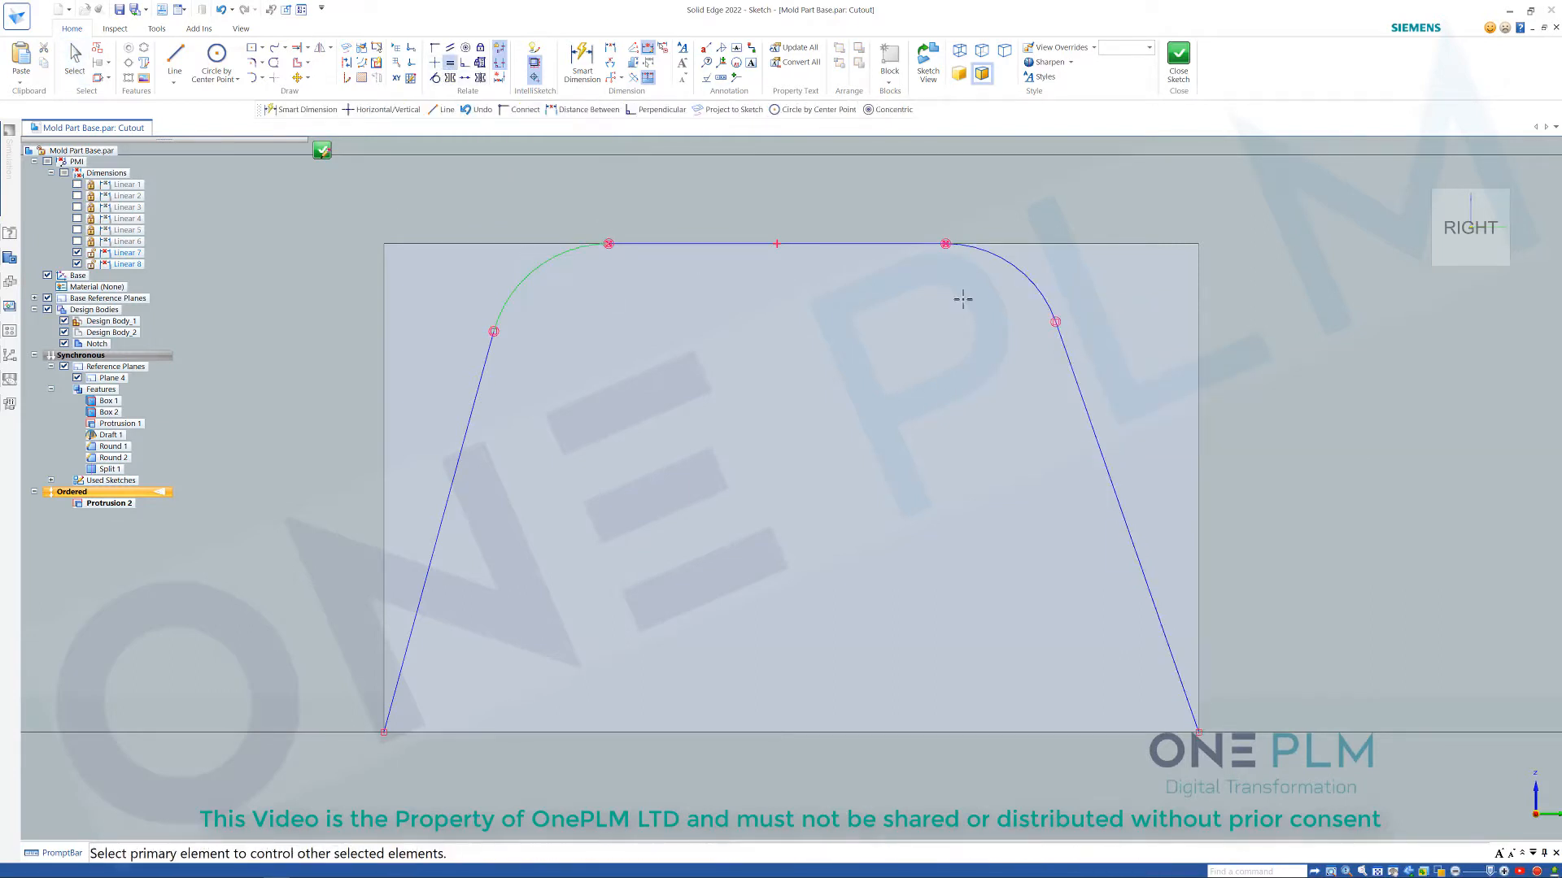
left_click(1023, 272)
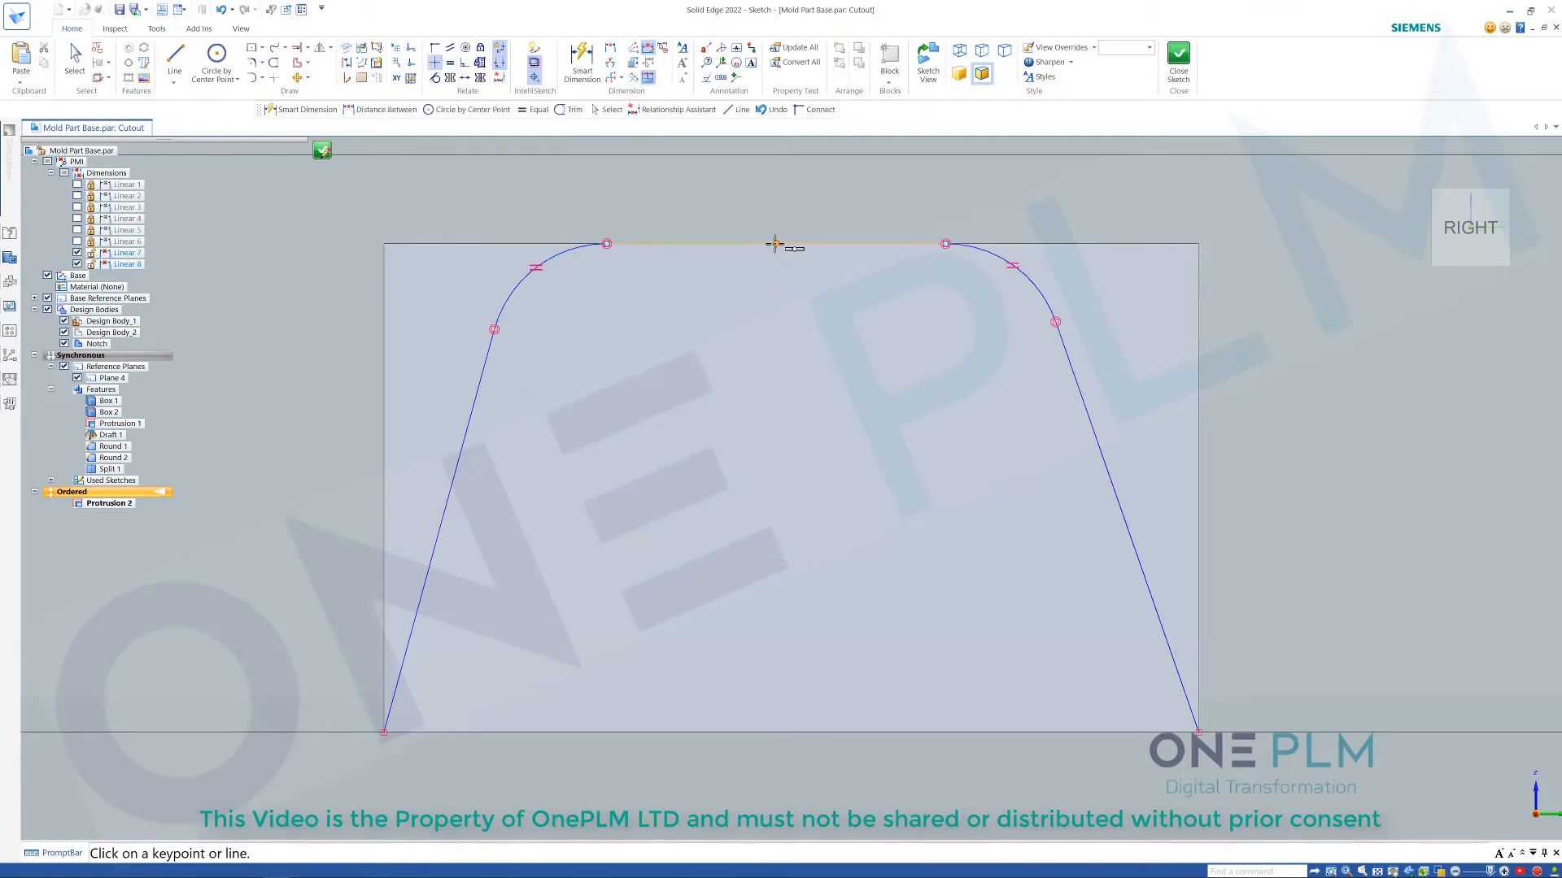
Align the midpoint of the profile's upper line vertically with the midpoint of the face's lower edge.
left_click(775, 243)
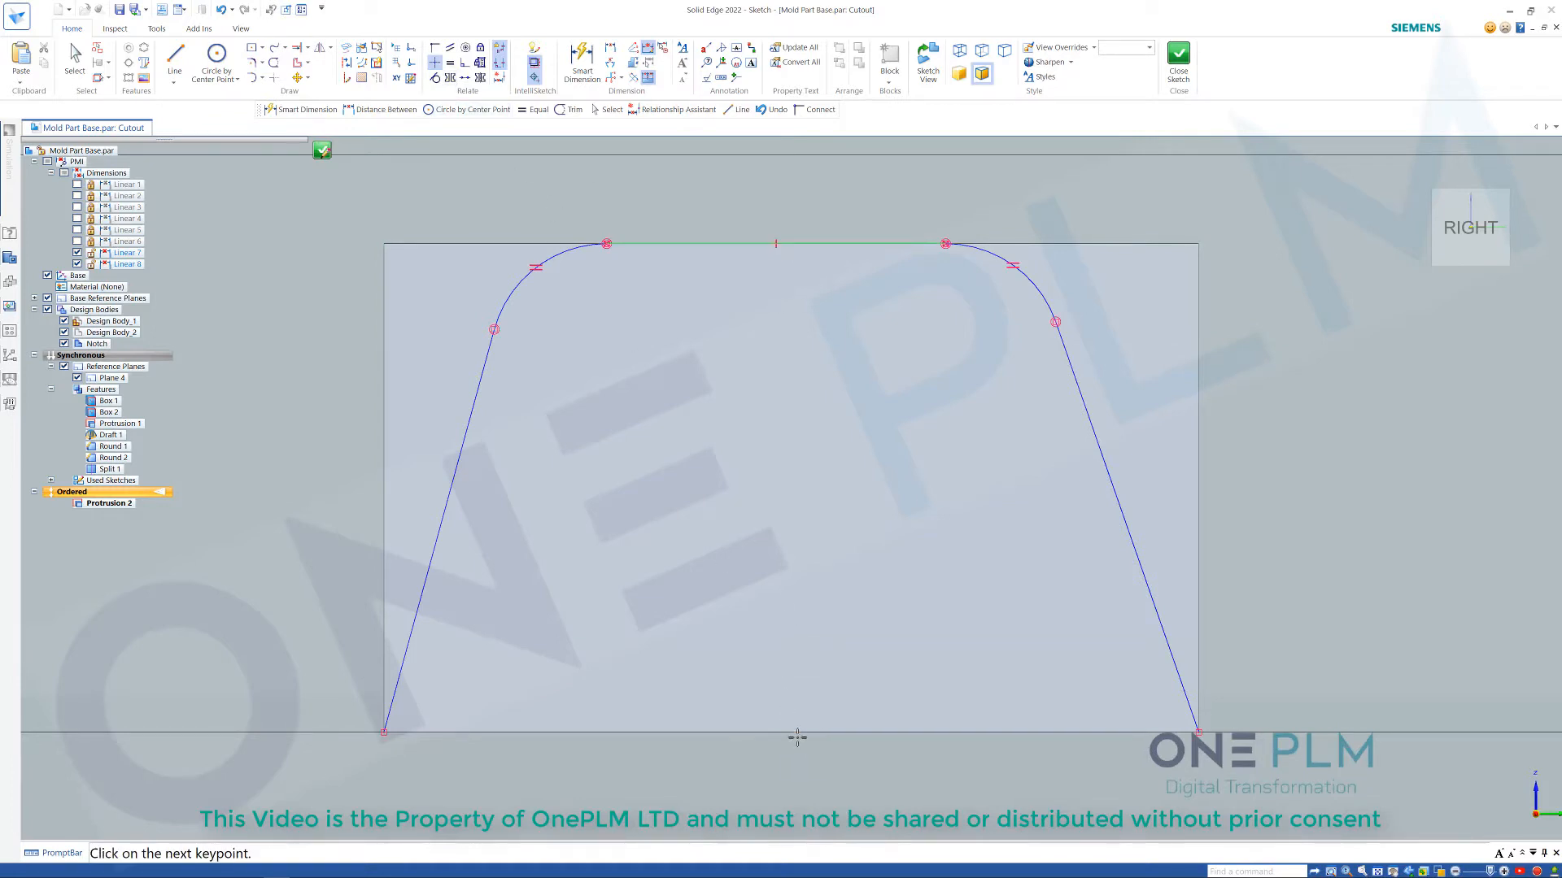
middle_click_drag(803, 649, 800, 698)
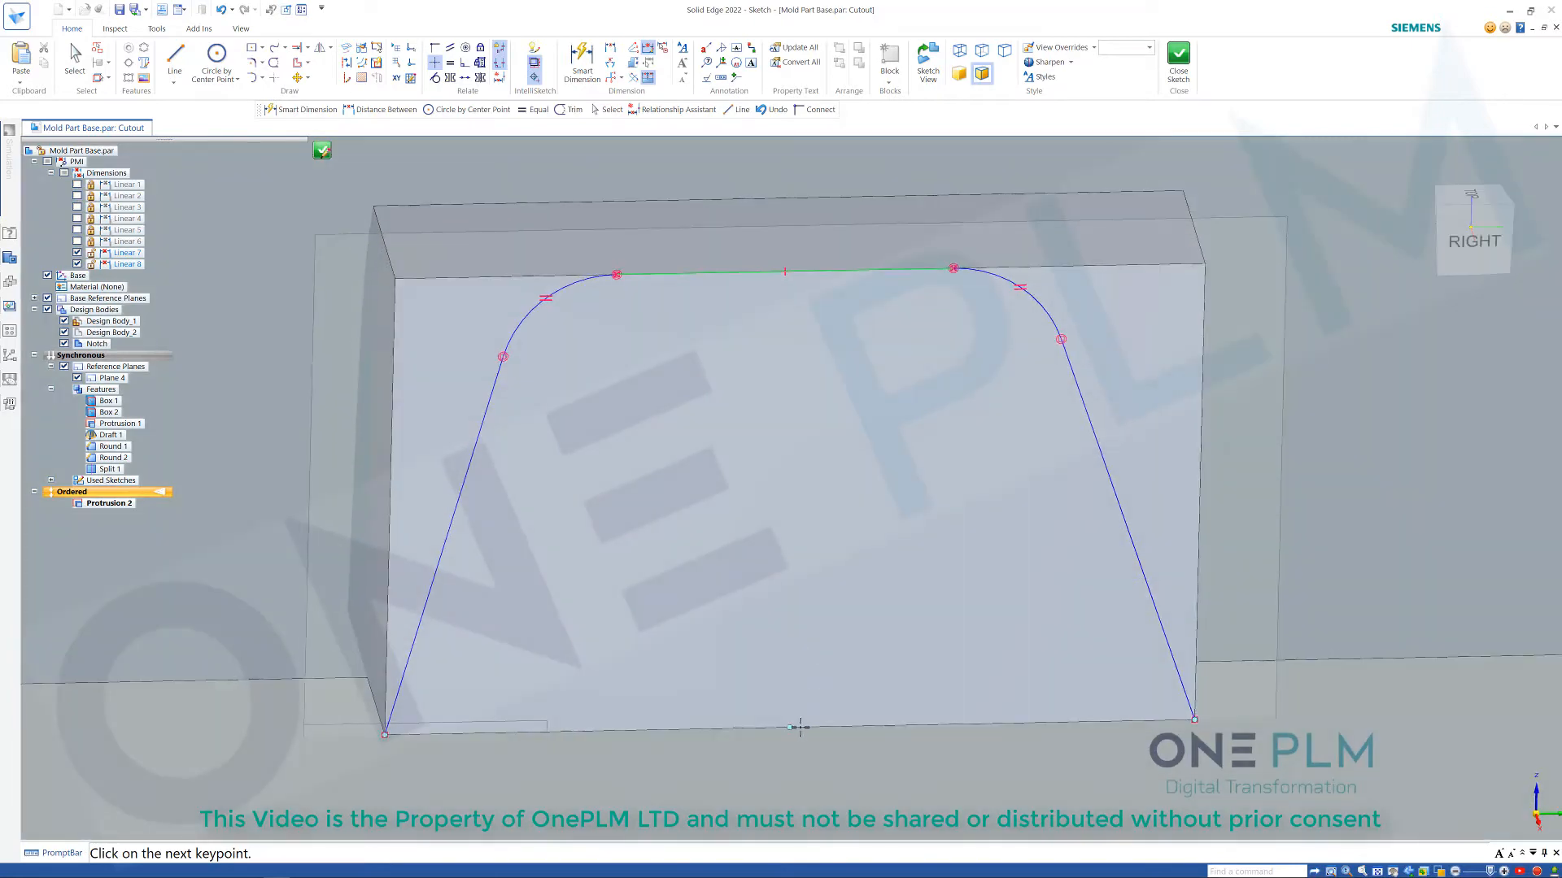
left_click(792, 728)
key("ctrl+h")
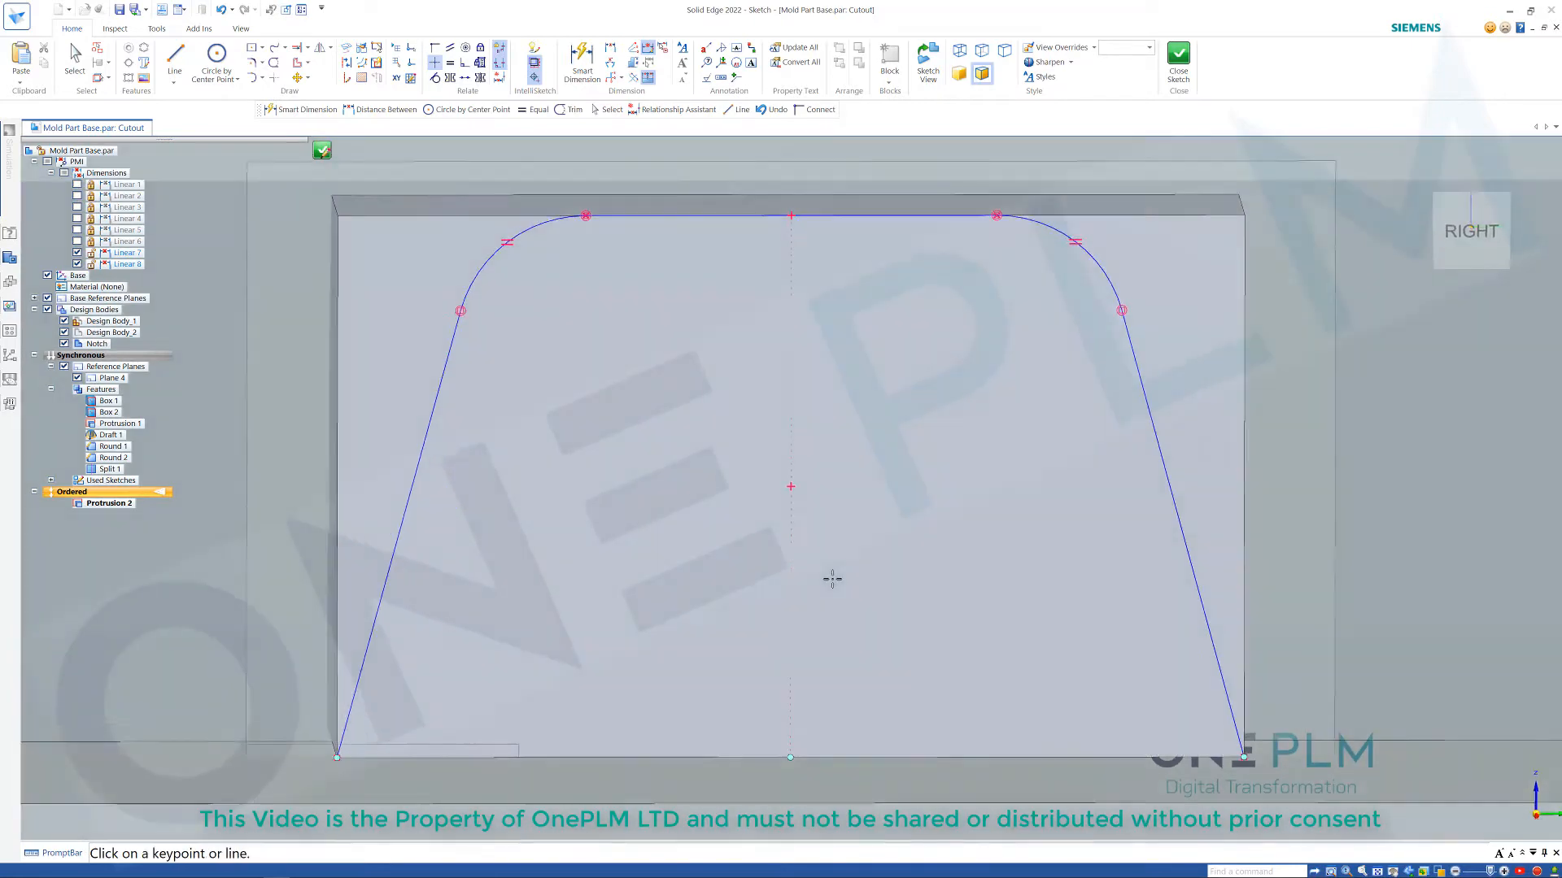
key("Escape")
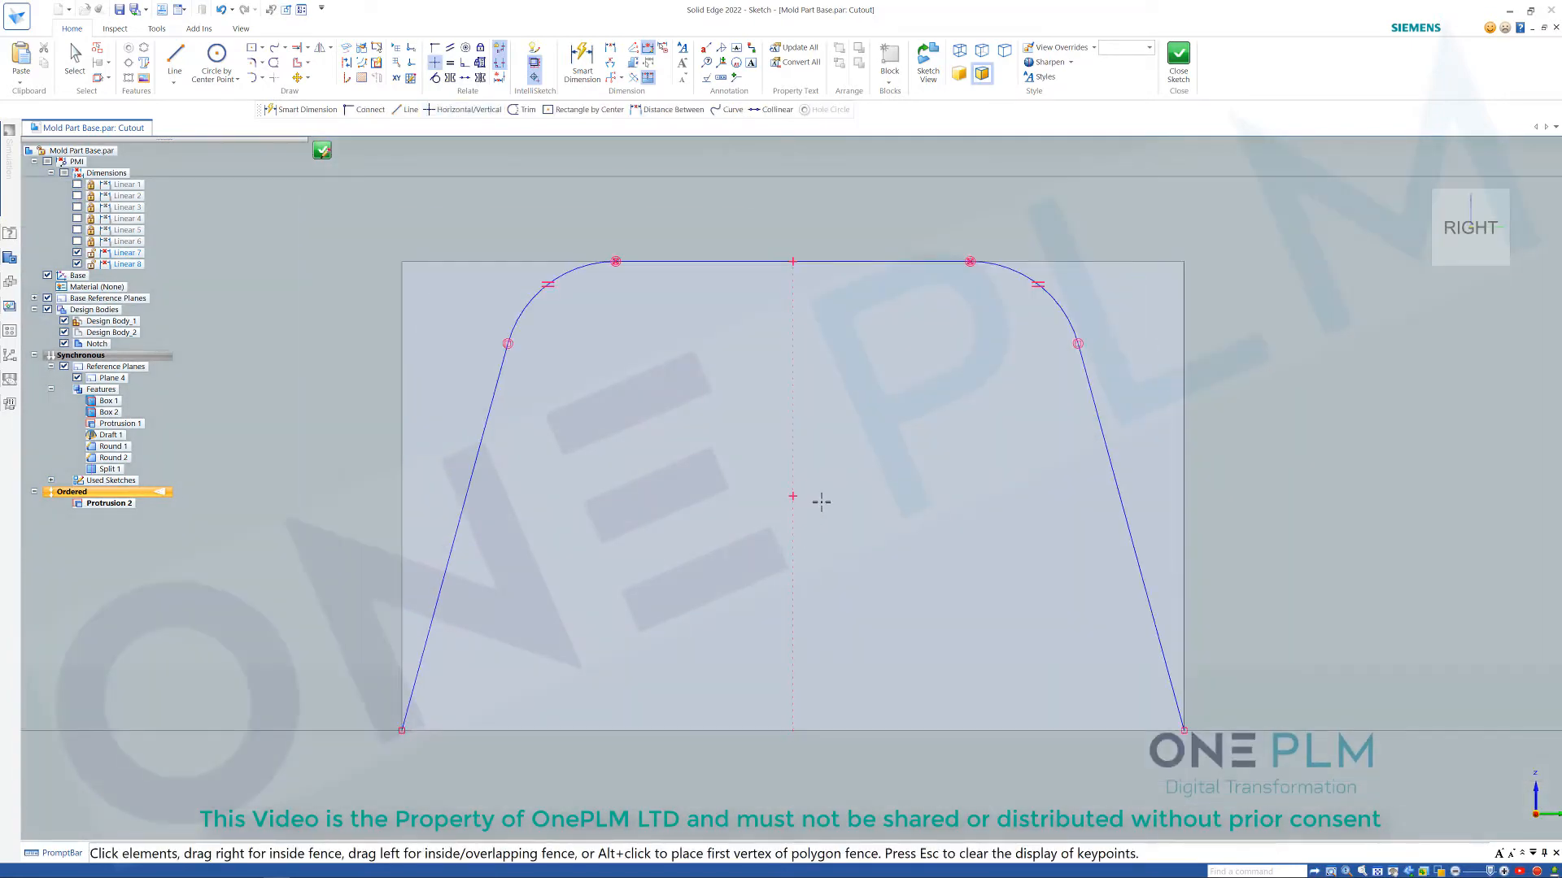
Dimension the left corner arc with a radius of 3 mm.
left_click(582, 61)
left_click(519, 304)
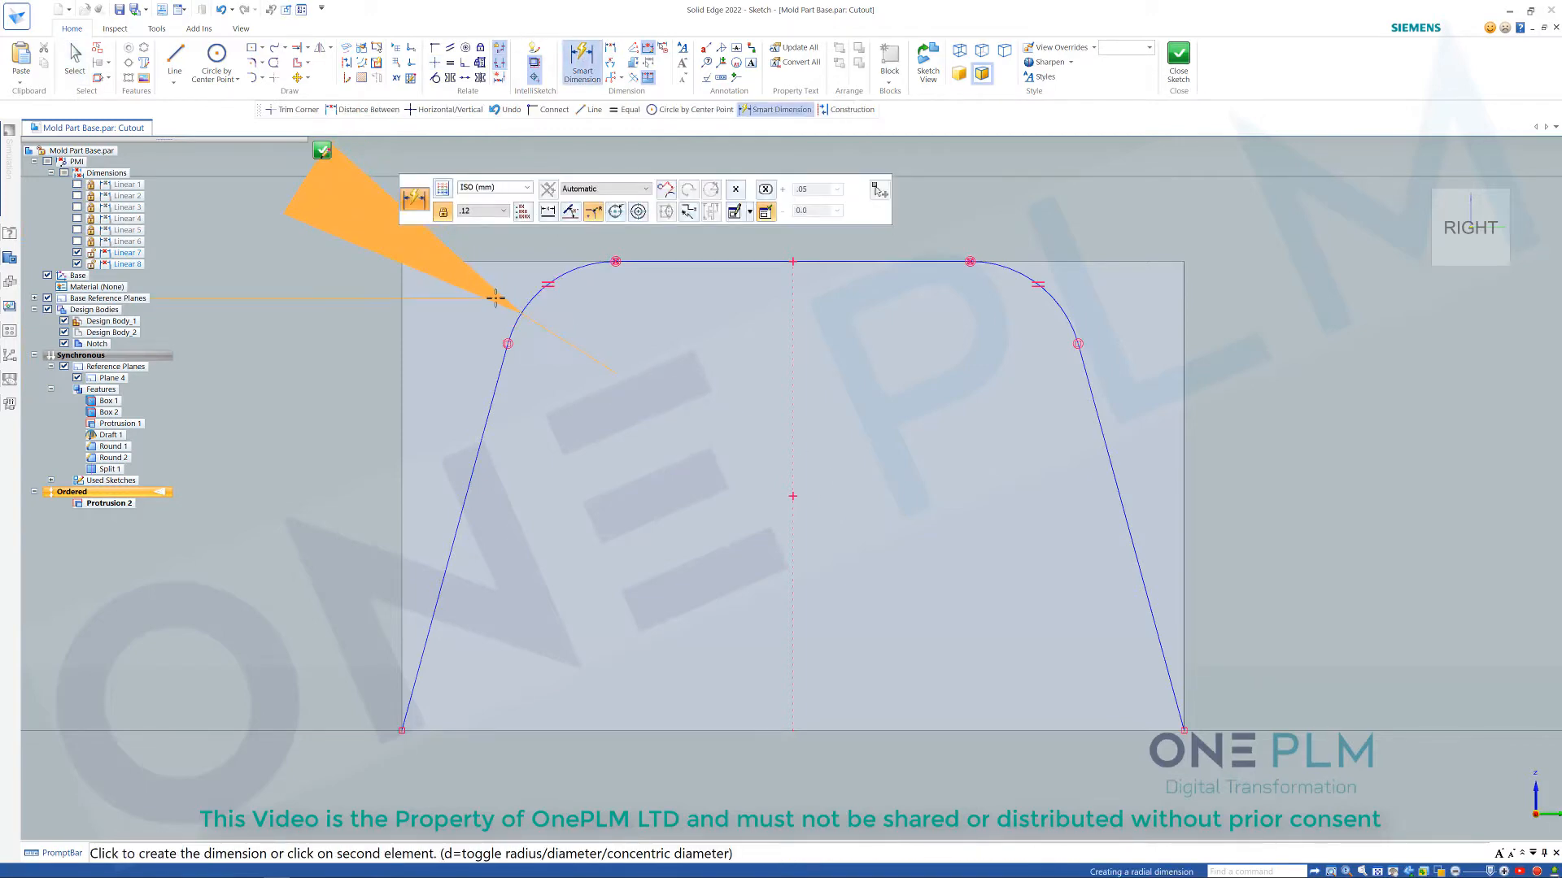
scroll(528, 313, "down", 5)
left_click(538, 325)
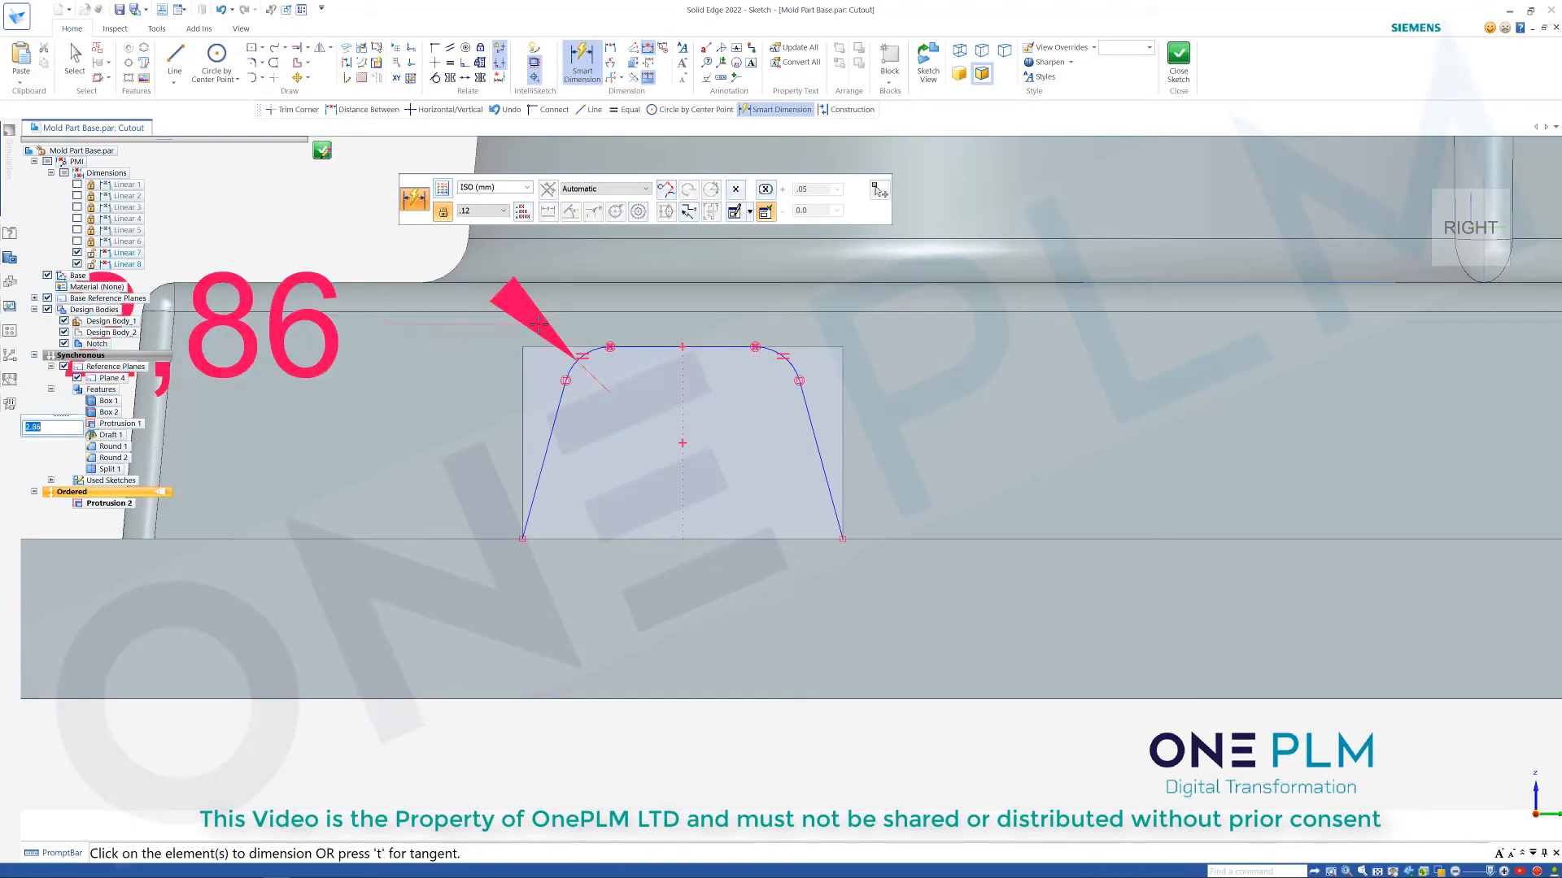
type("3")
key("Return")
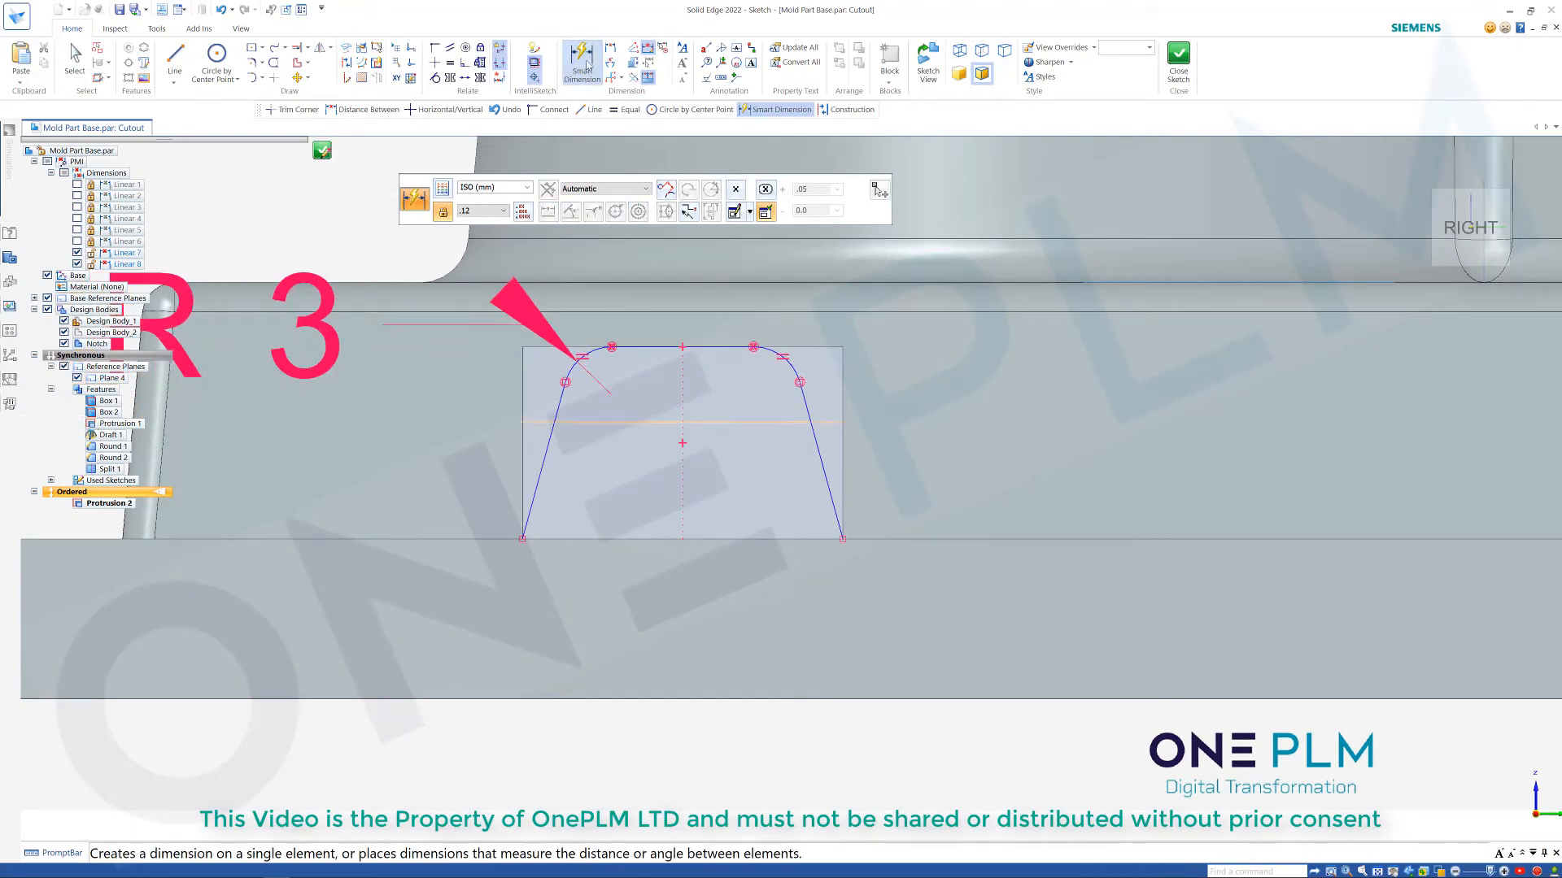
Dimension the angle between the left slanted line and the face's vertical edge as 10°.
left_click(559, 409)
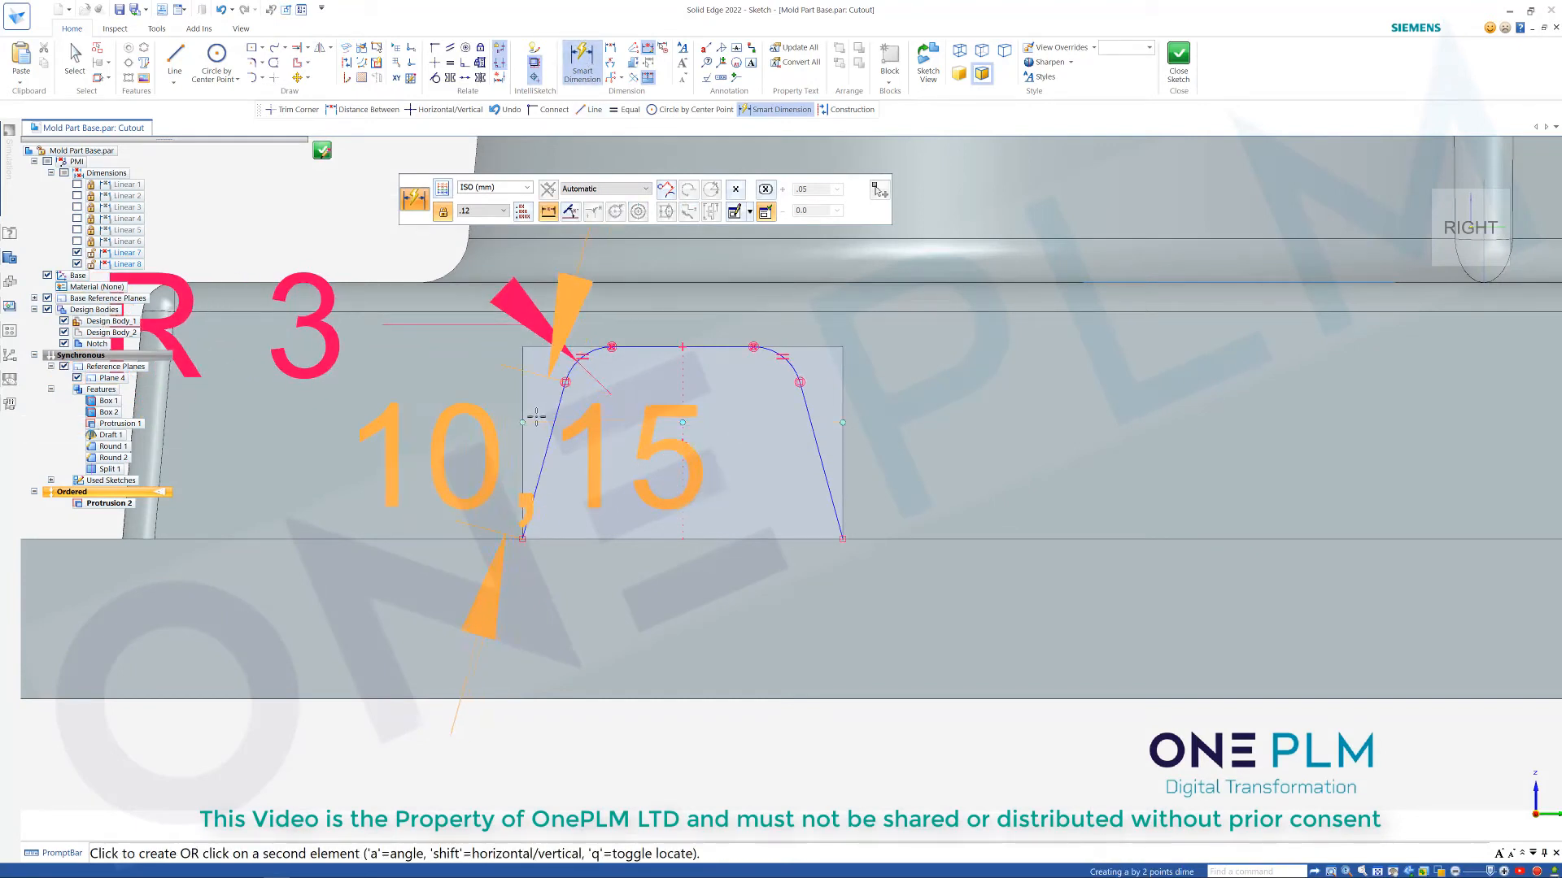
key("a")
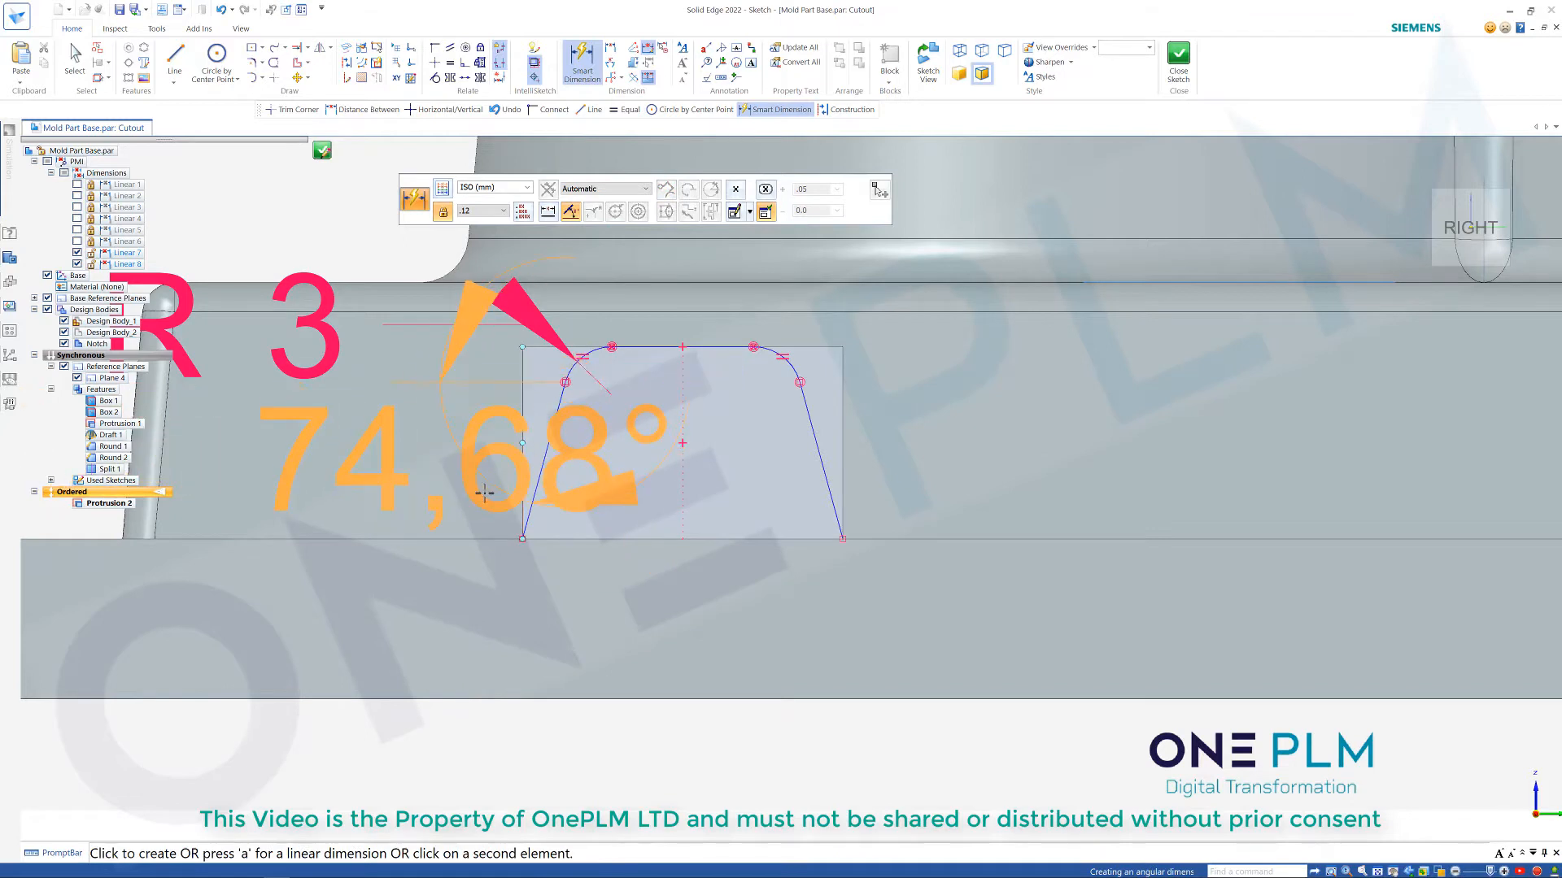
left_click(520, 441)
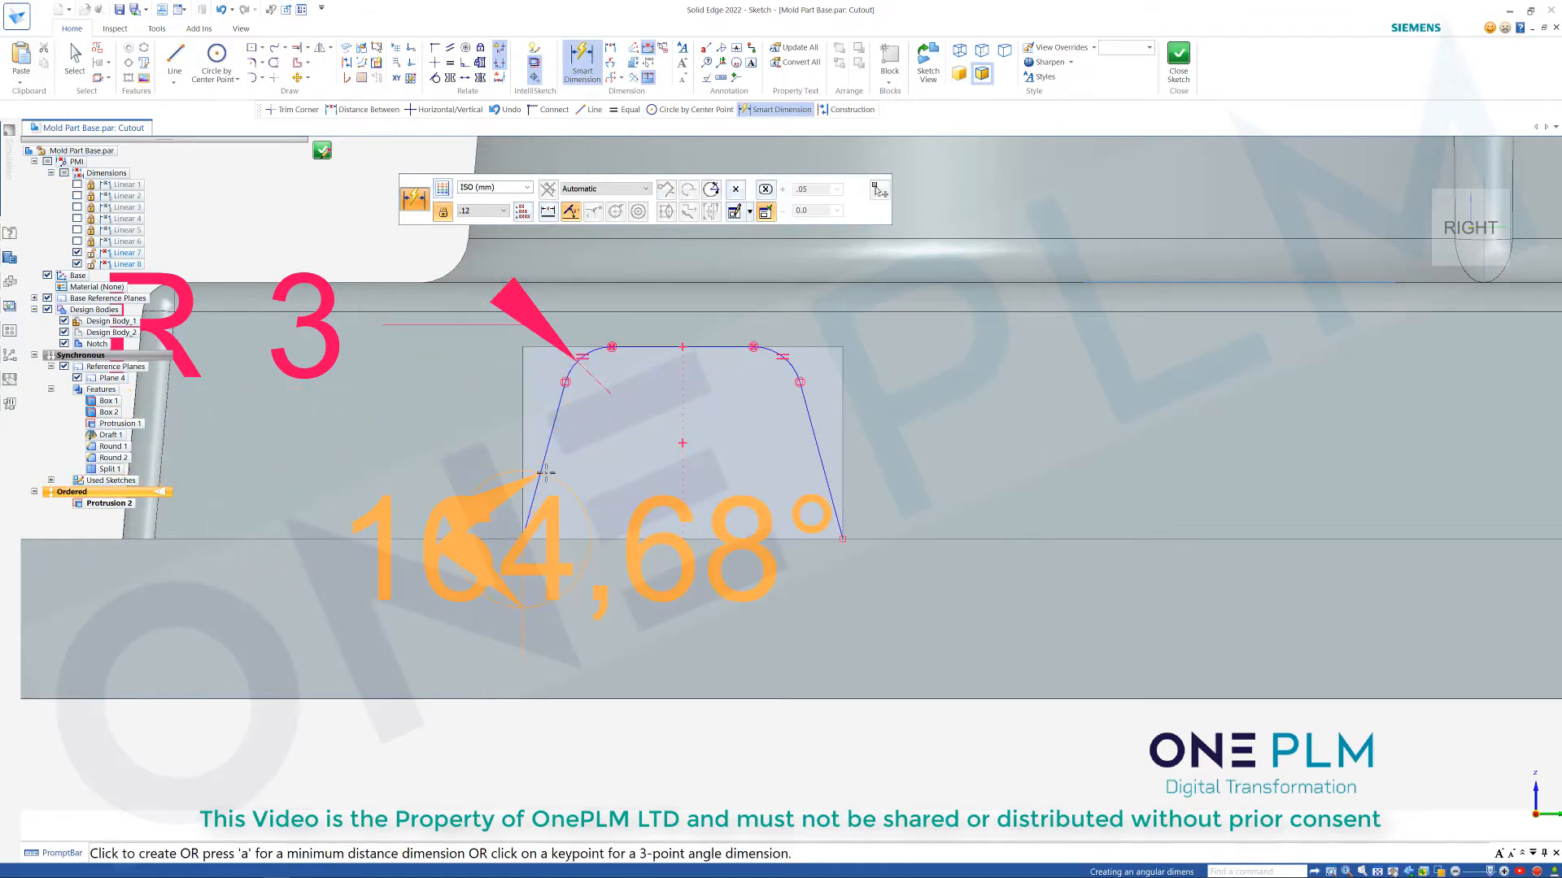
left_click(563, 445)
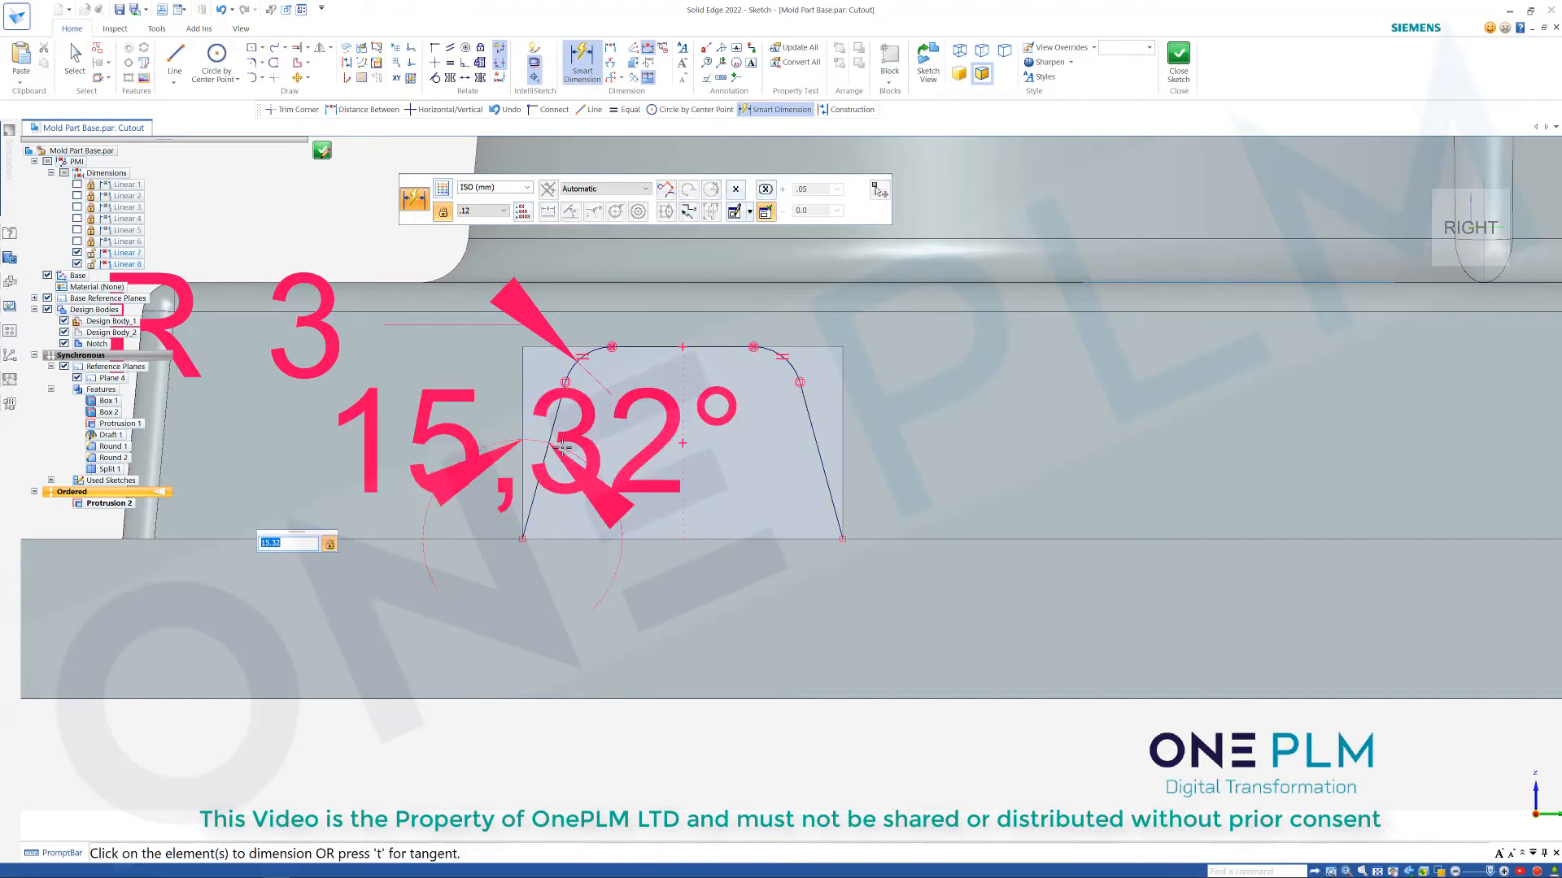
key("Return")
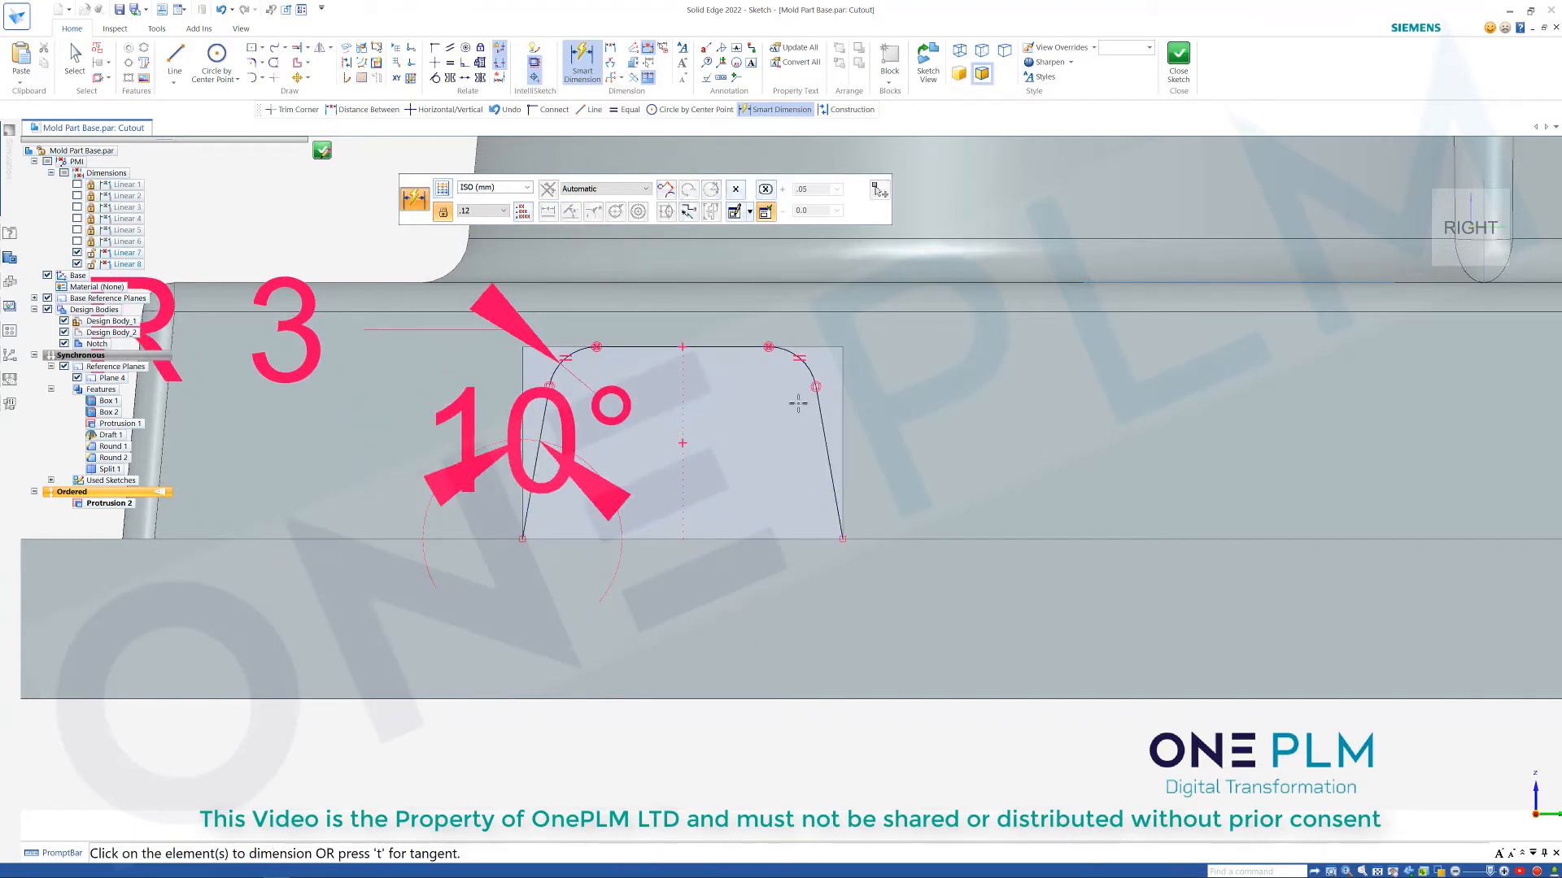
Close the sketch and cut away the Notch material outside the profile through the whole body, finishing the cutout.
scroll(769, 320, "up", 1)
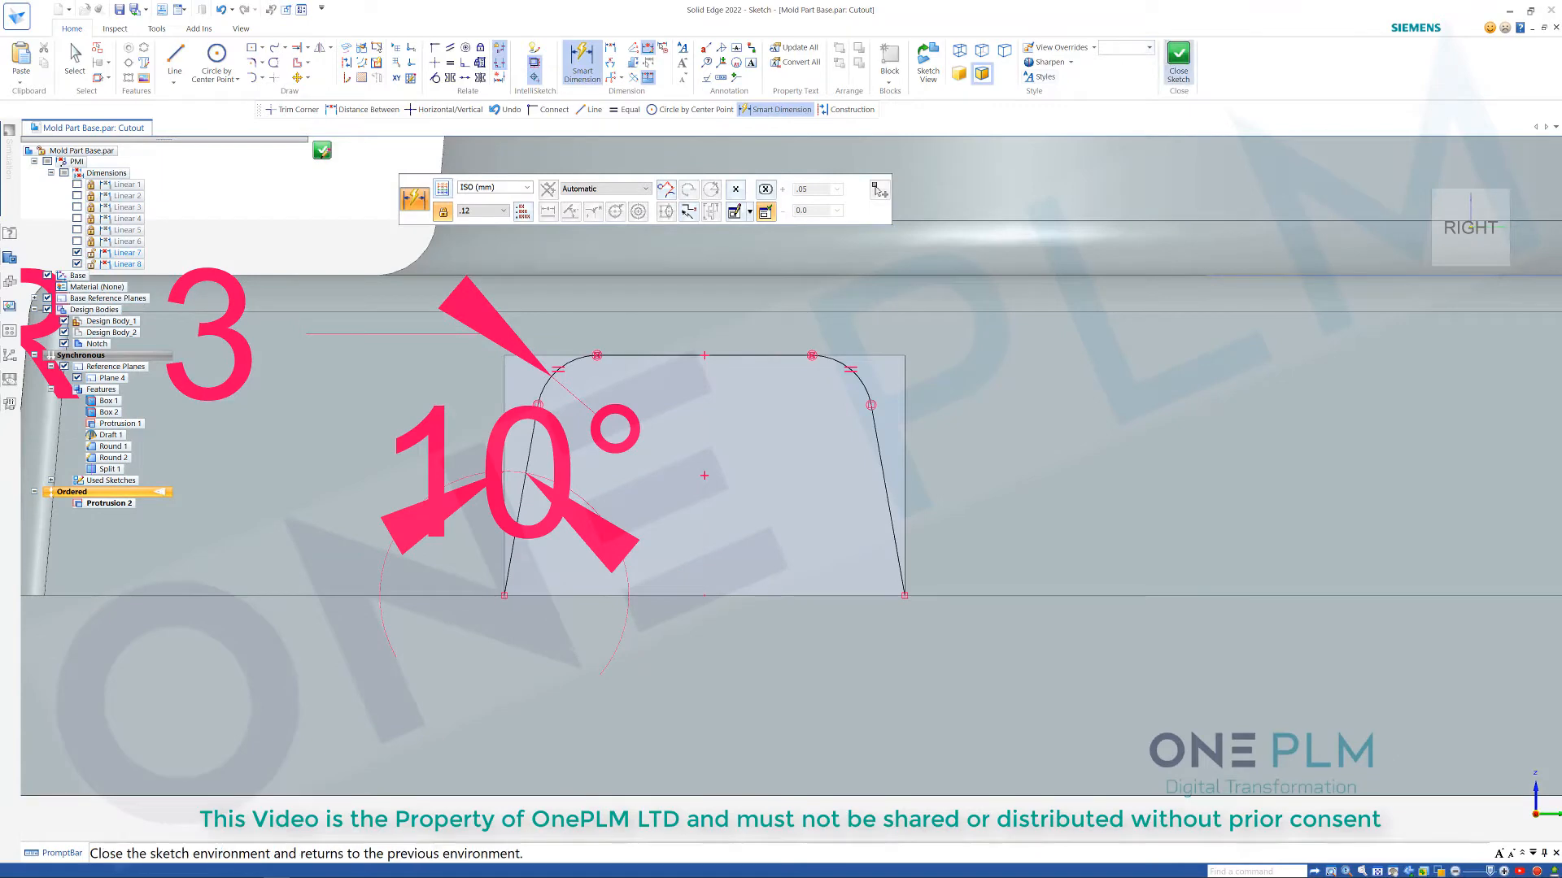
left_click(1179, 66)
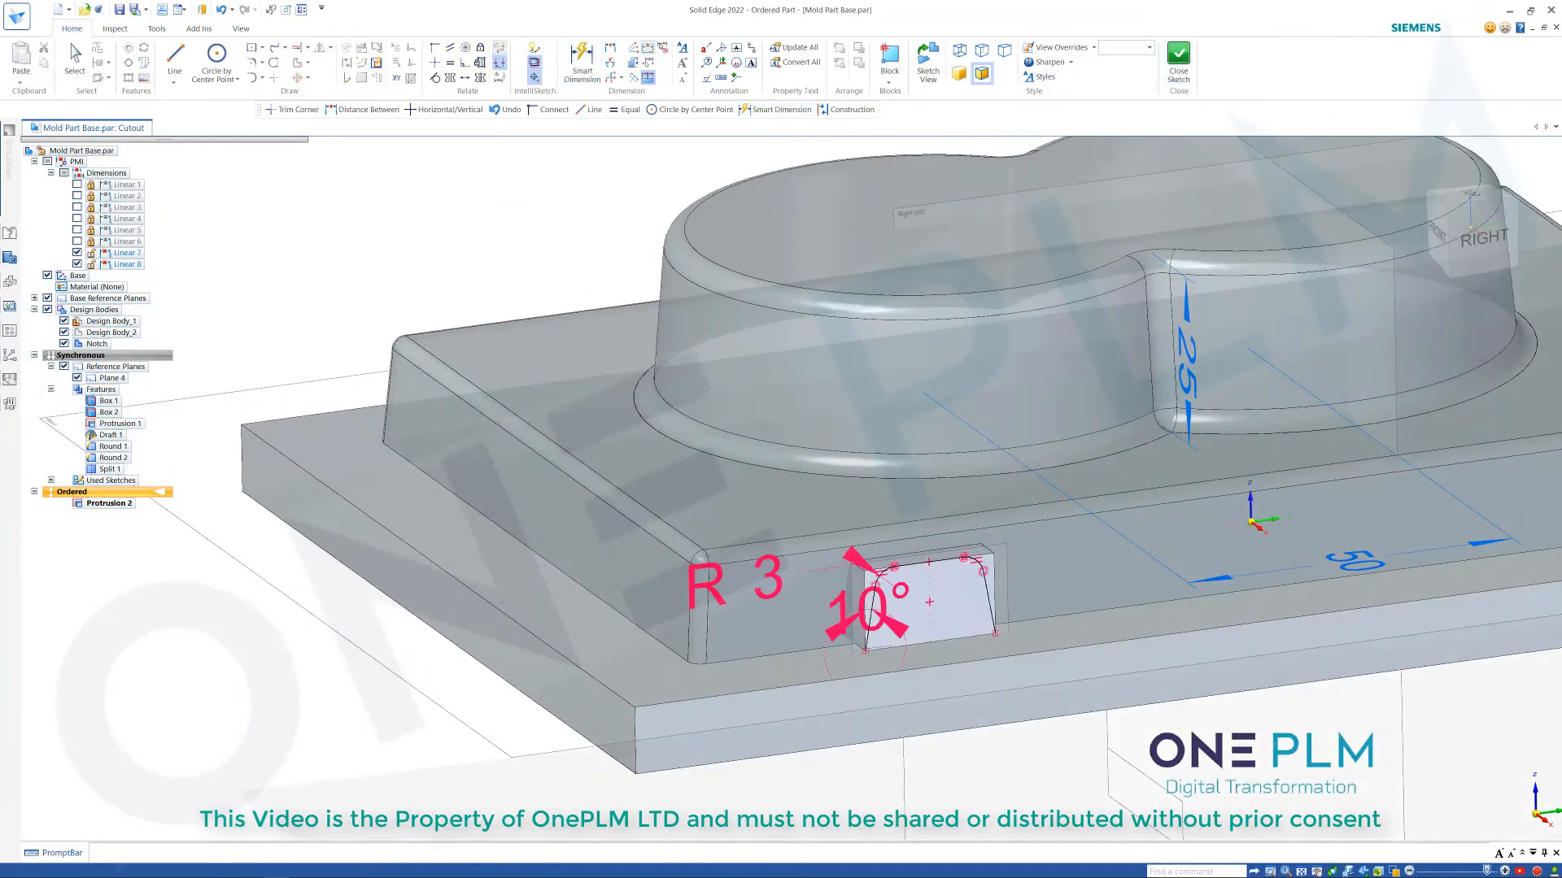
scroll(931, 606, "up", 4)
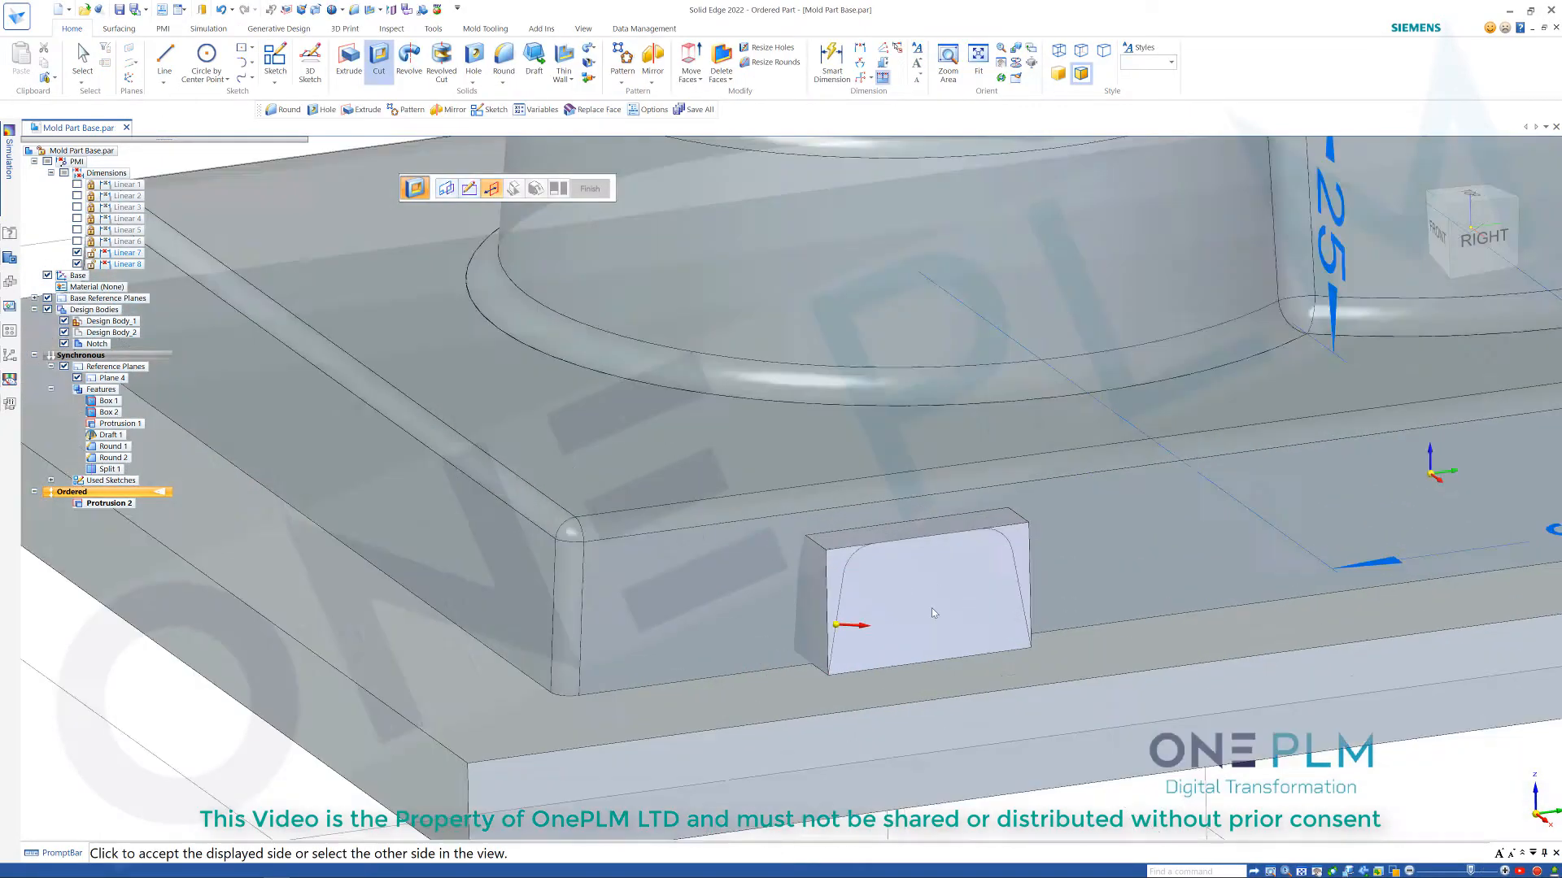
left_click(743, 610)
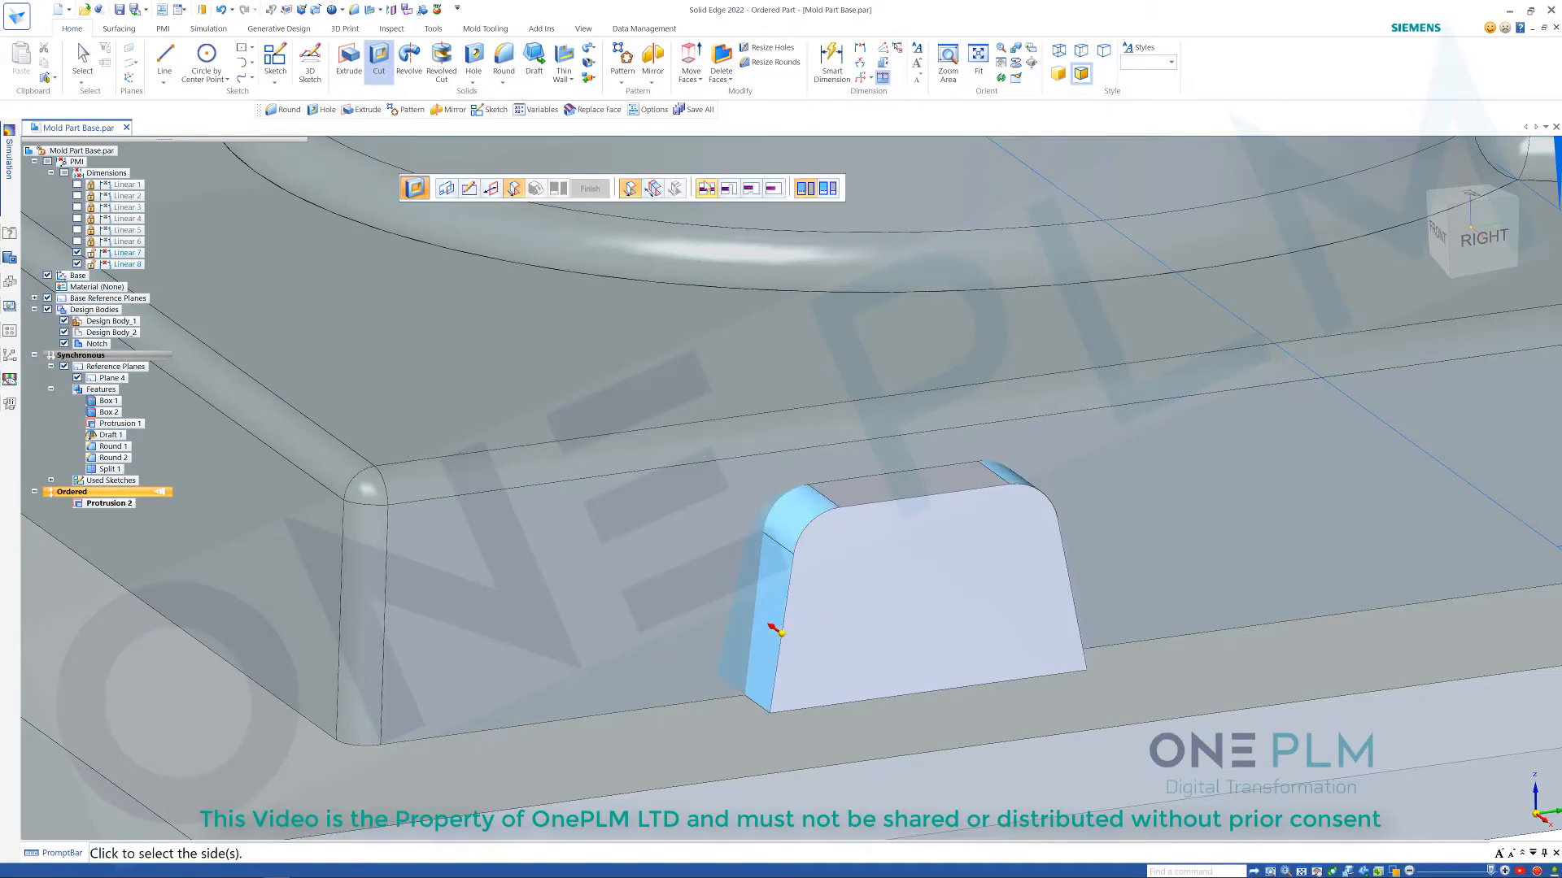
left_click(697, 538)
scroll(701, 533, "down", 3)
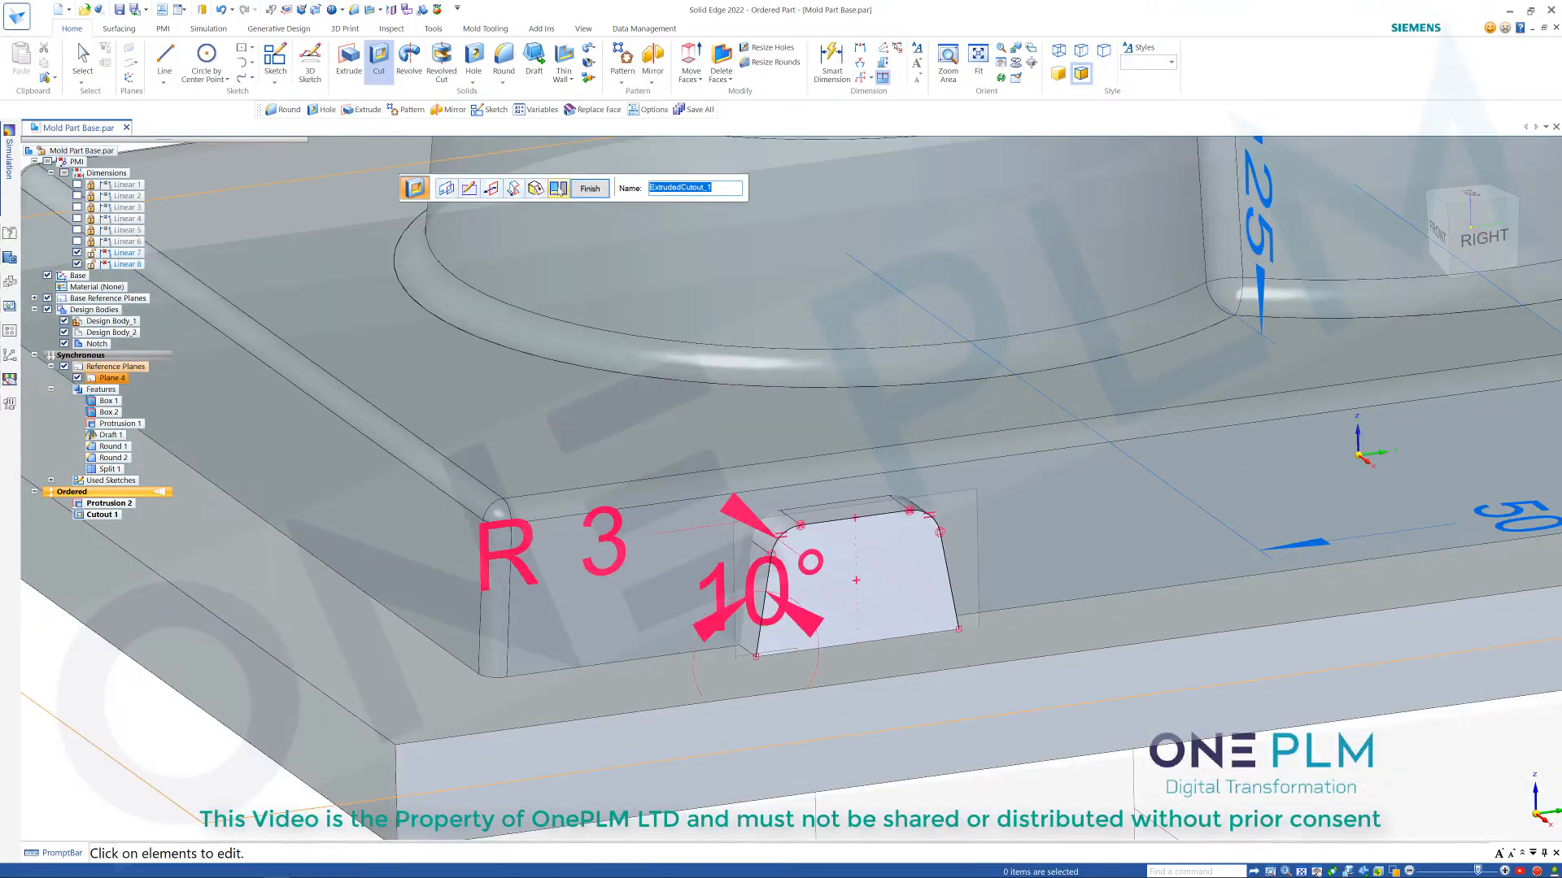
left_click(580, 189)
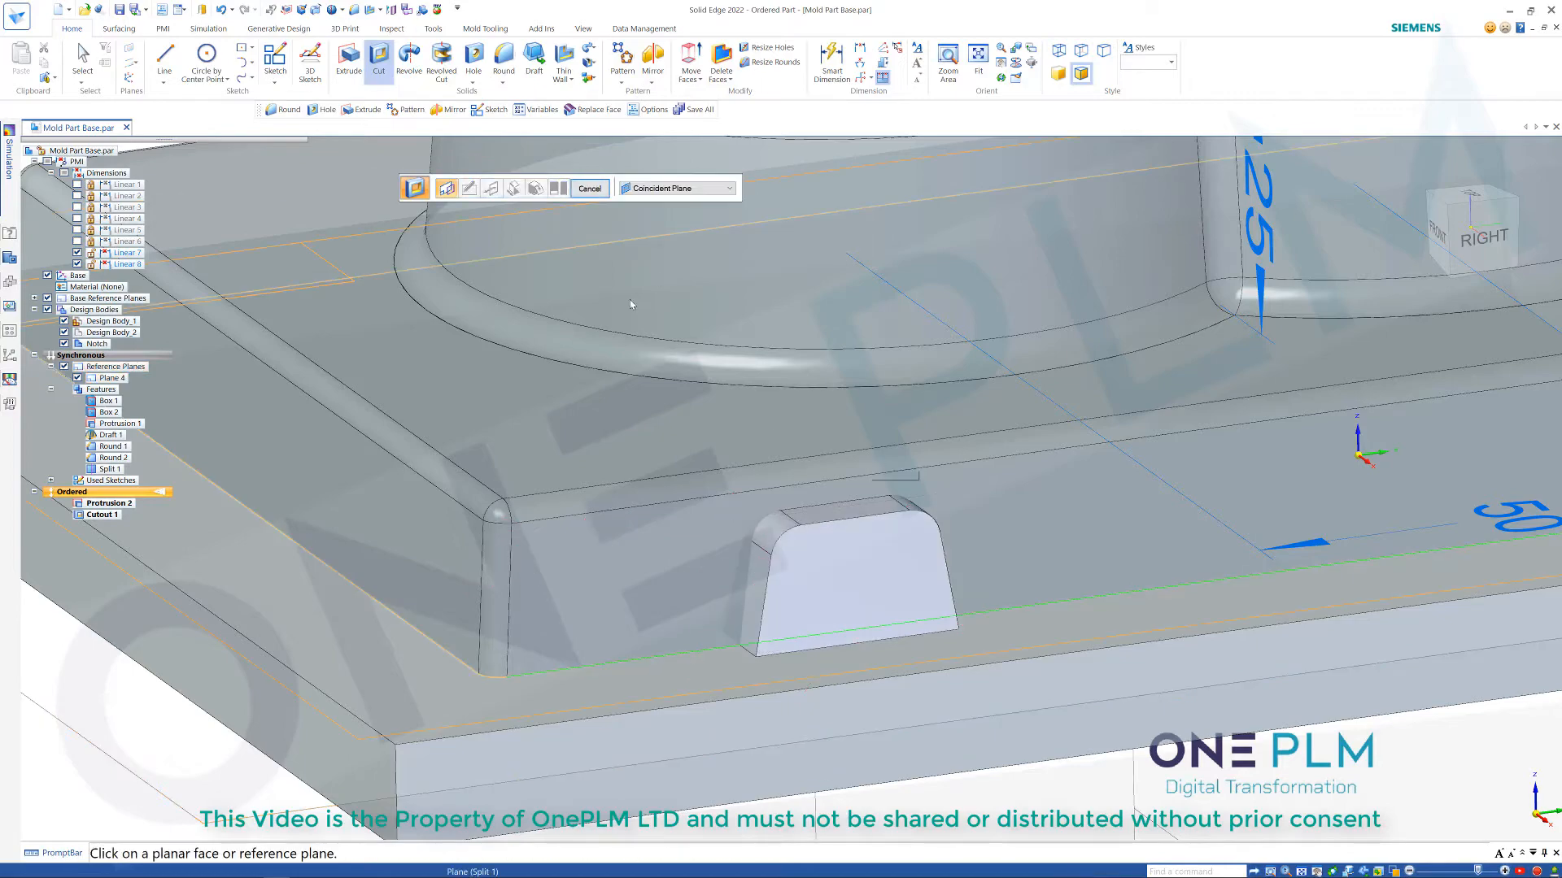
left_click(590, 188)
Make Design Body_1 the active design body.
scroll(872, 534, "down", 2)
scroll(871, 533, "up", 4)
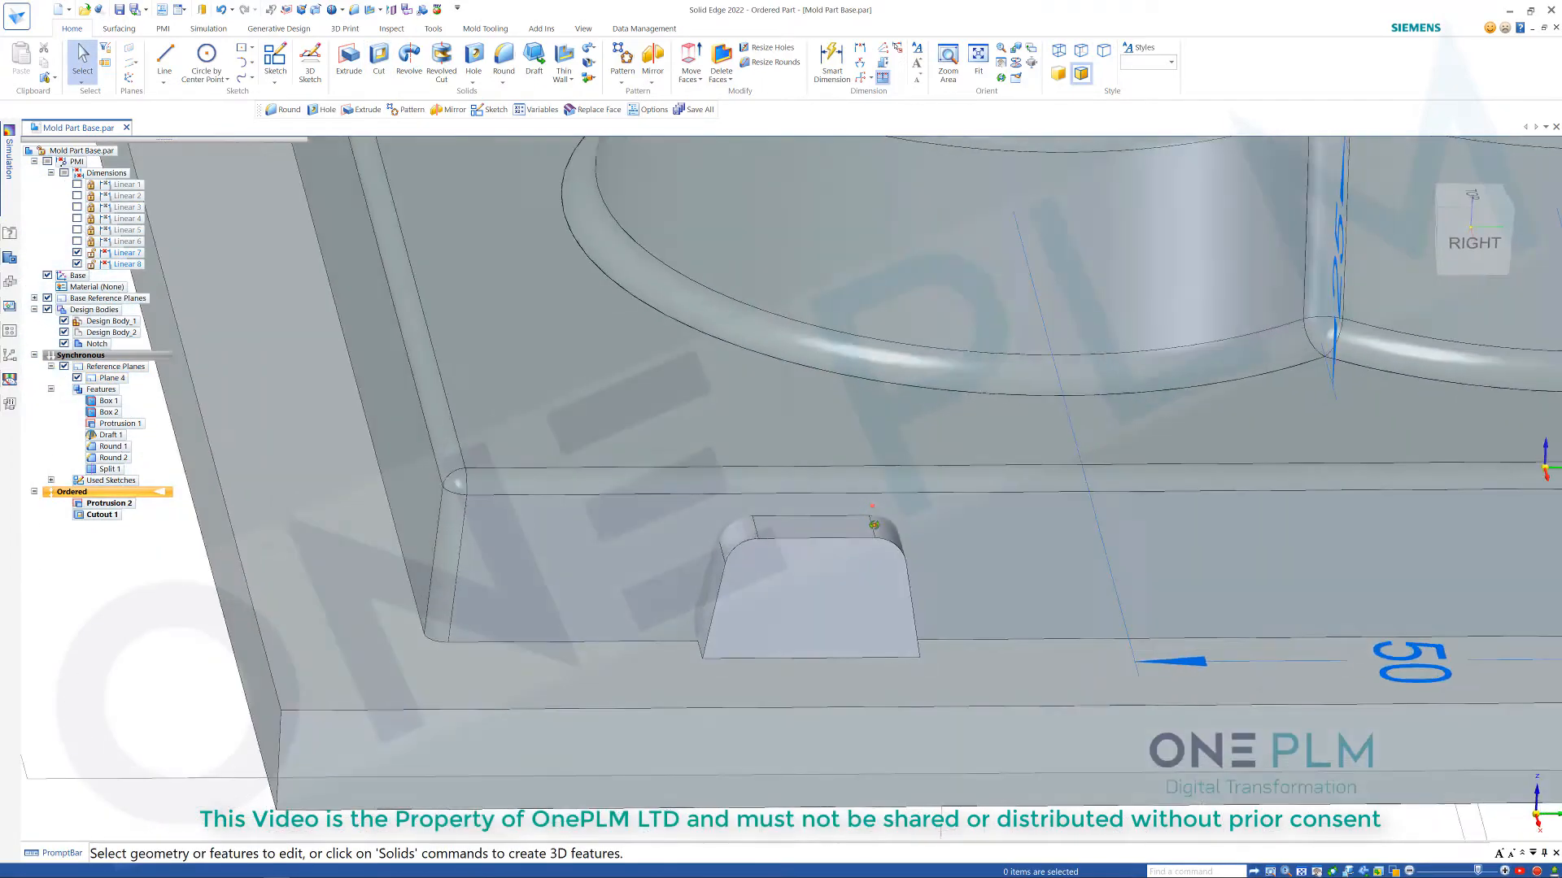
mouse_move(873, 524)
middle_mouse_down()
mouse_move(910, 501)
mouse_move(905, 529)
mouse_move(924, 547)
mouse_move(900, 524)
middle_mouse_up()
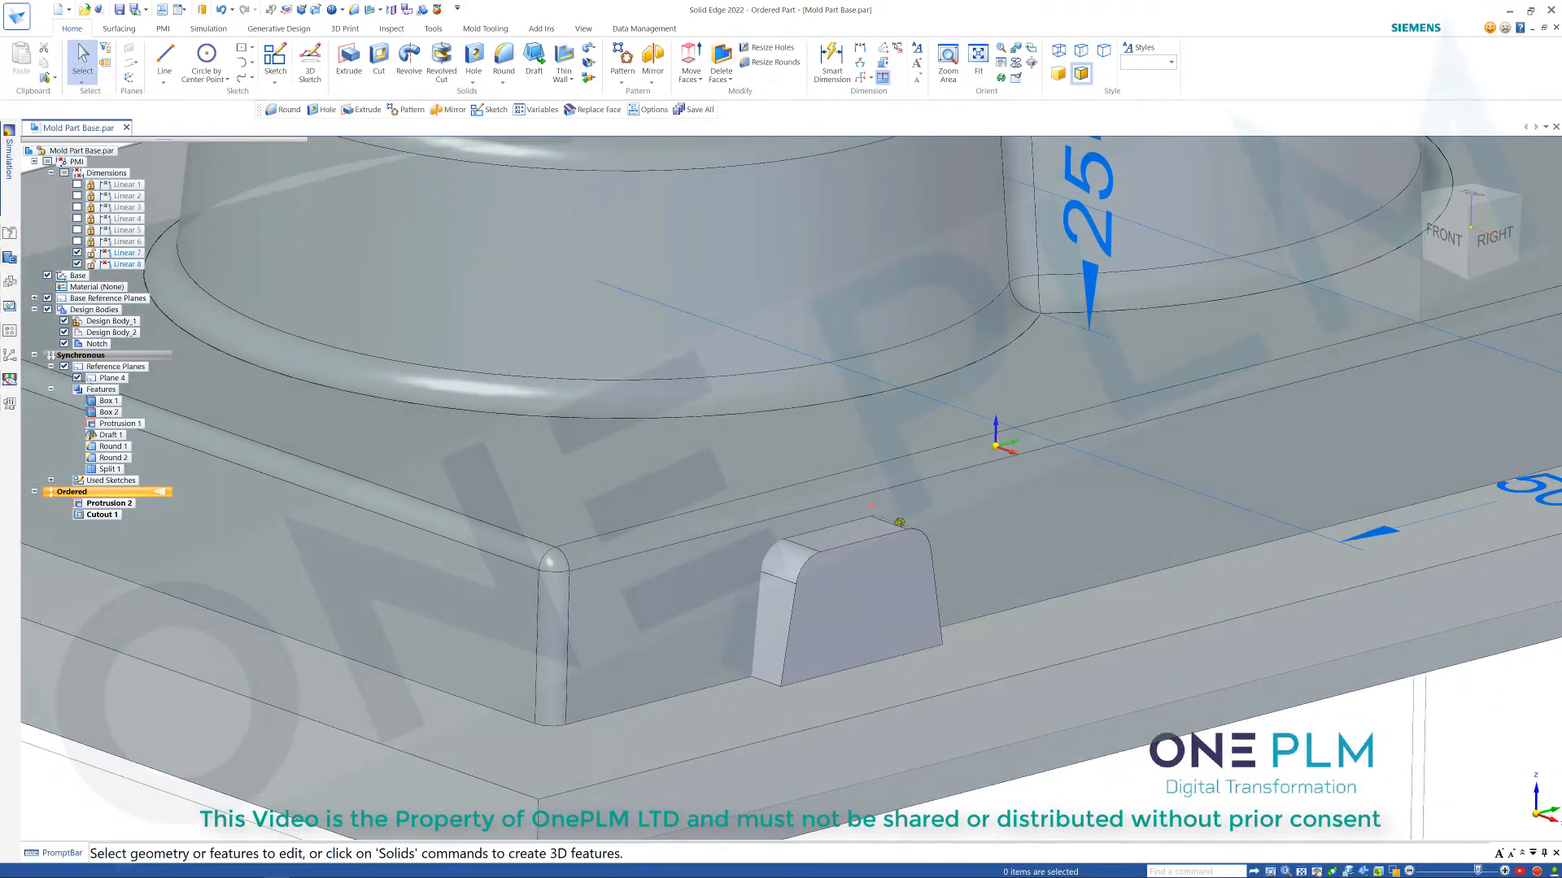
scroll(829, 506, "down", 4)
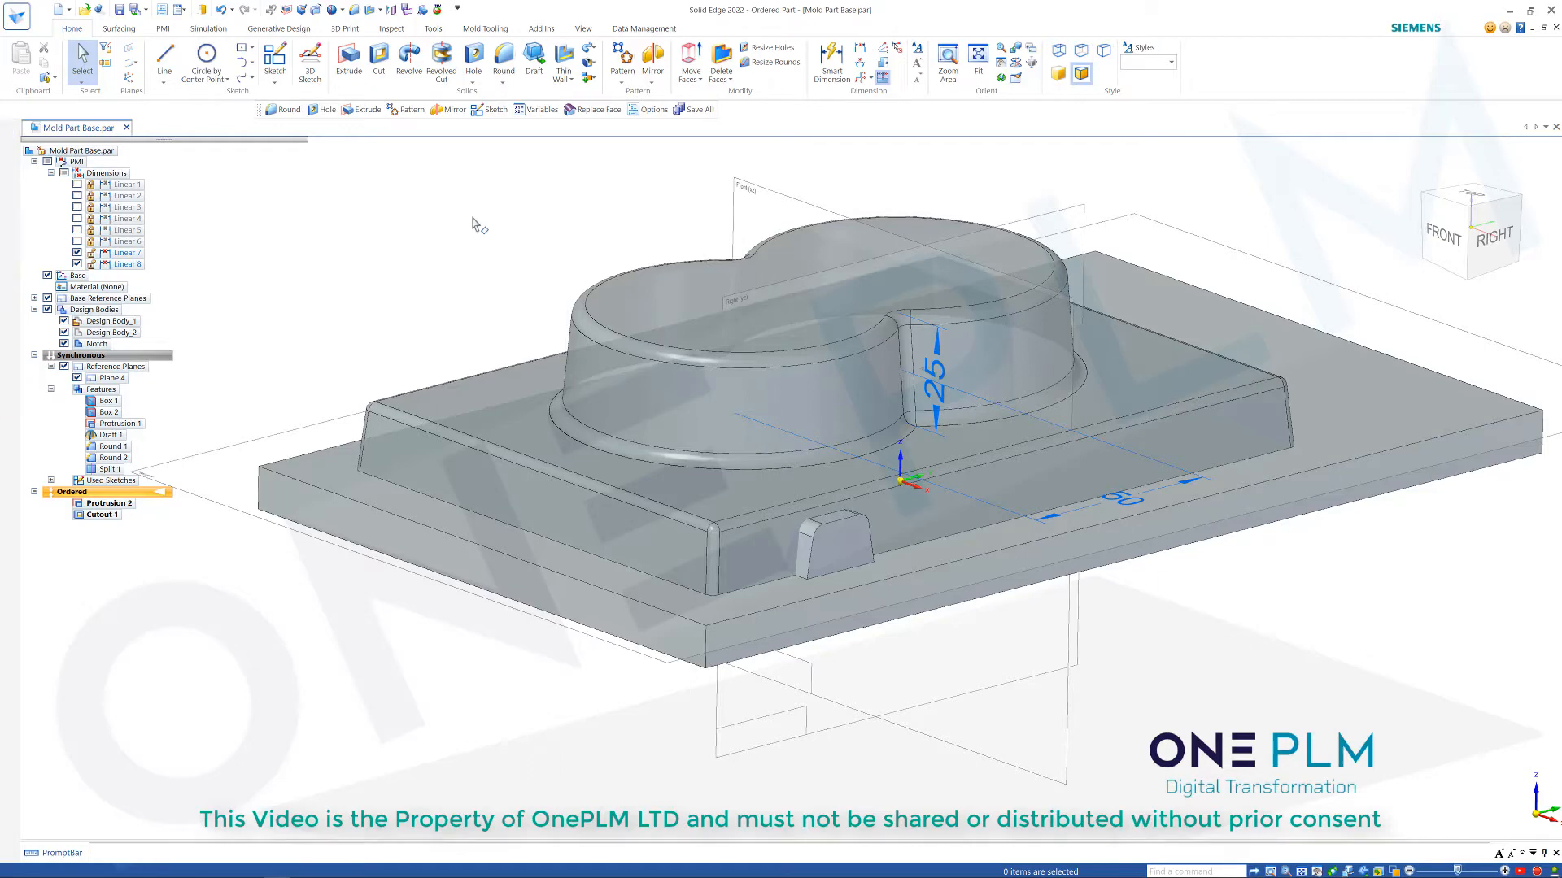
middle_click_drag(485, 241, 481, 248)
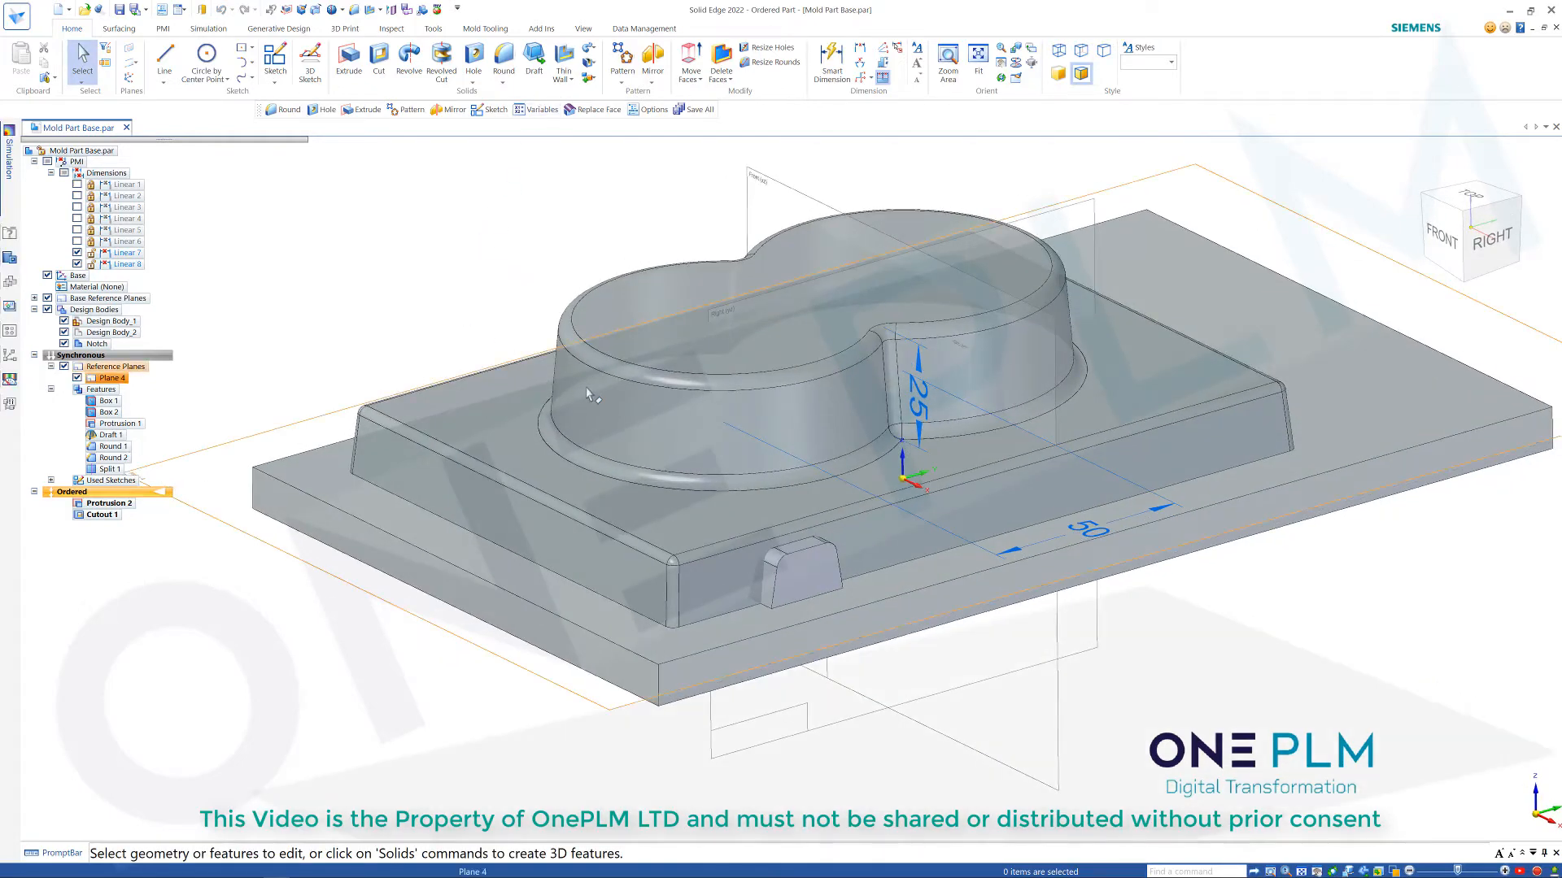
left_click(116, 322)
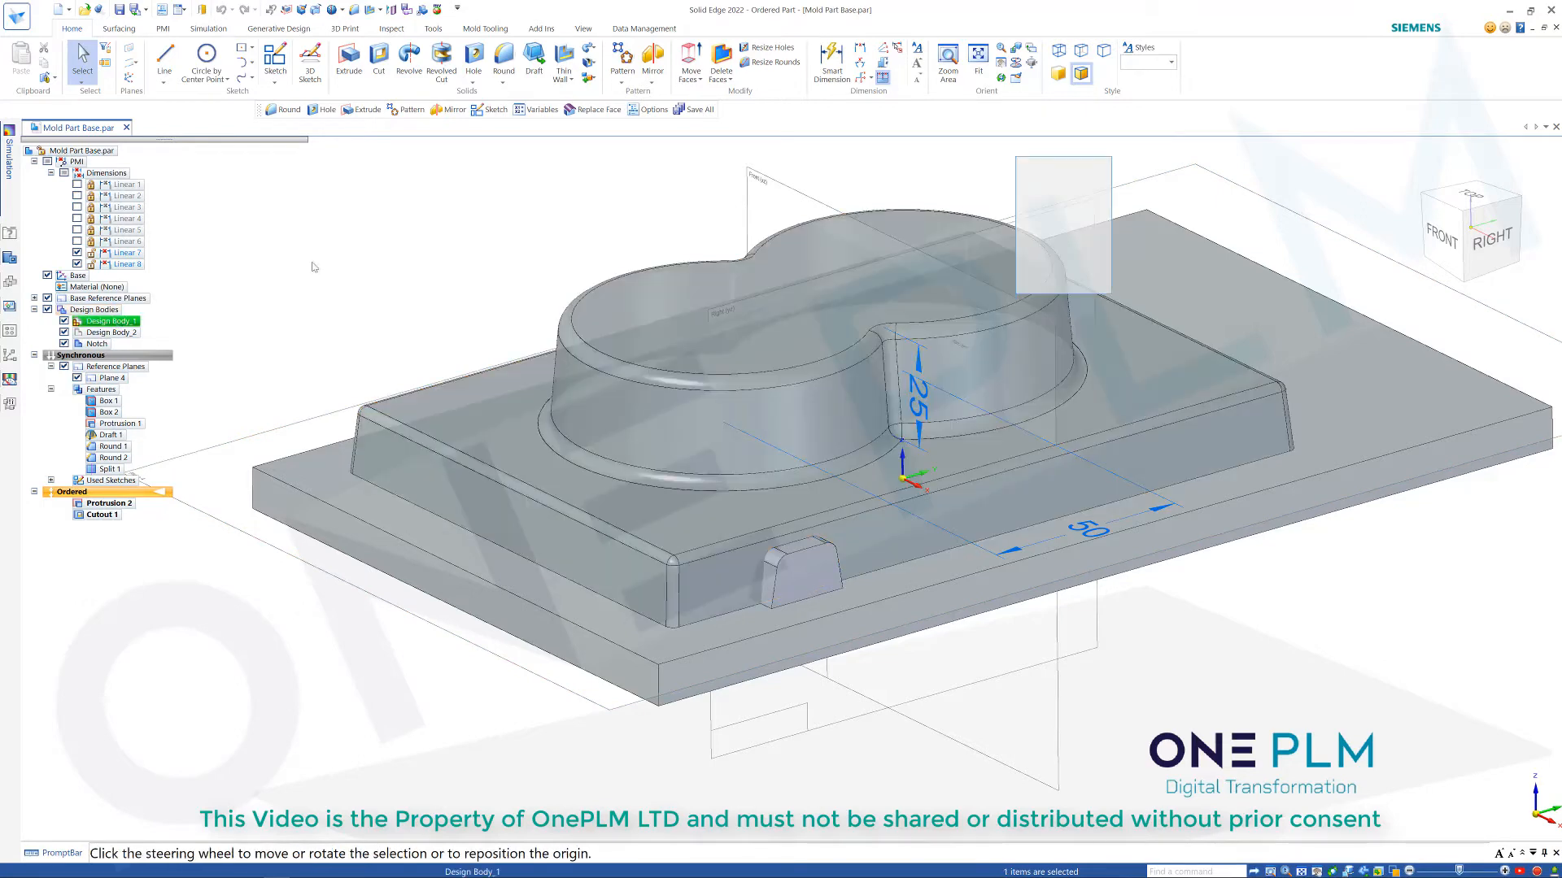
left_click(437, 273)
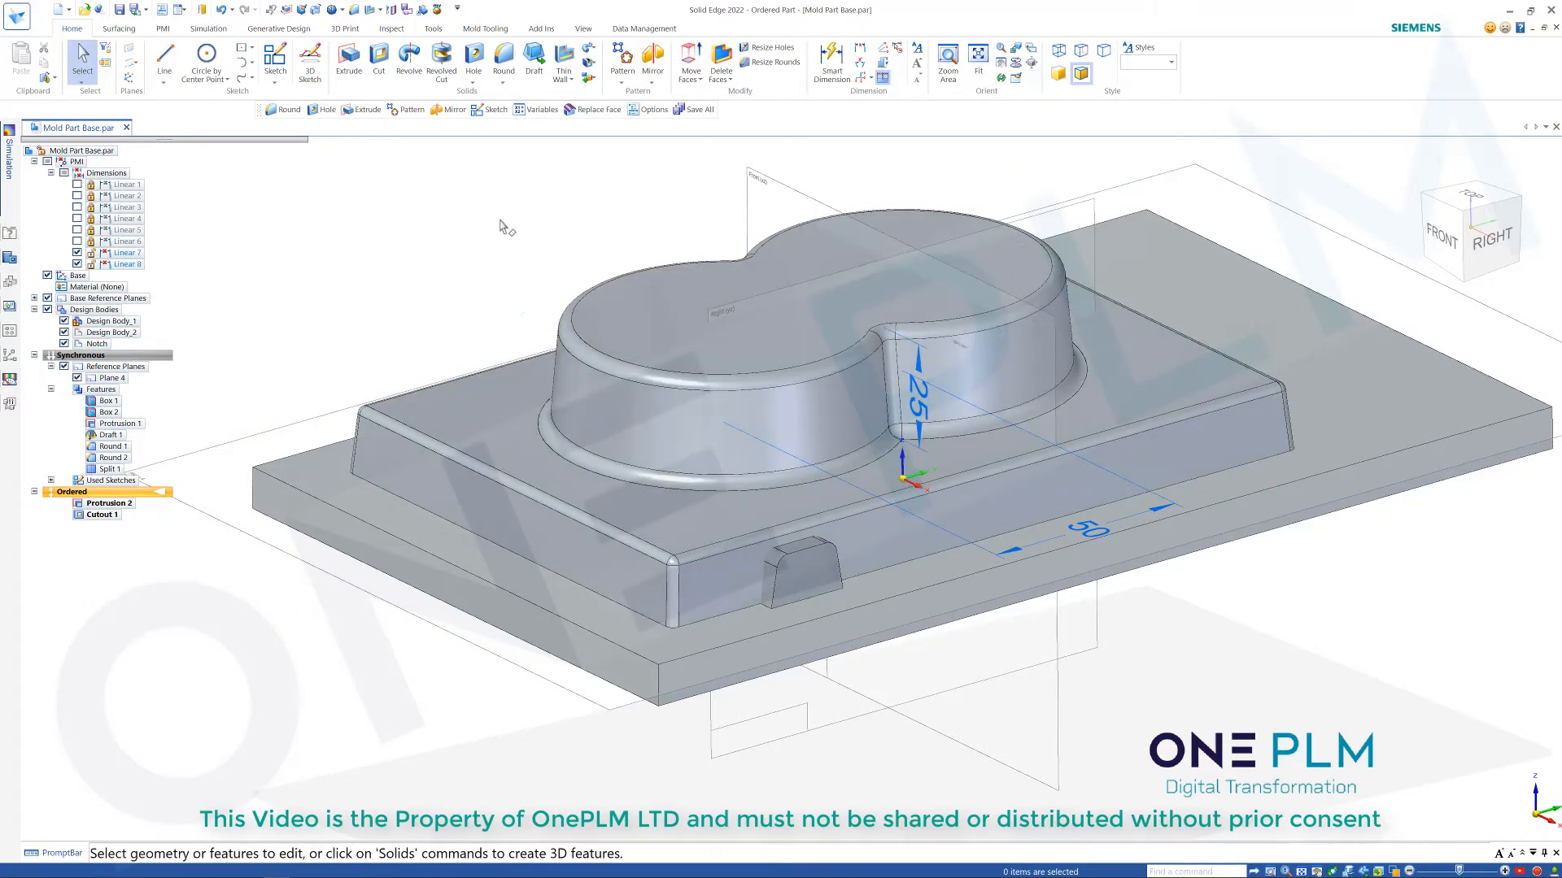
Subtract the Notch body from Design Body_1 and hide the Notch body.
left_click(588, 77)
left_click(620, 168)
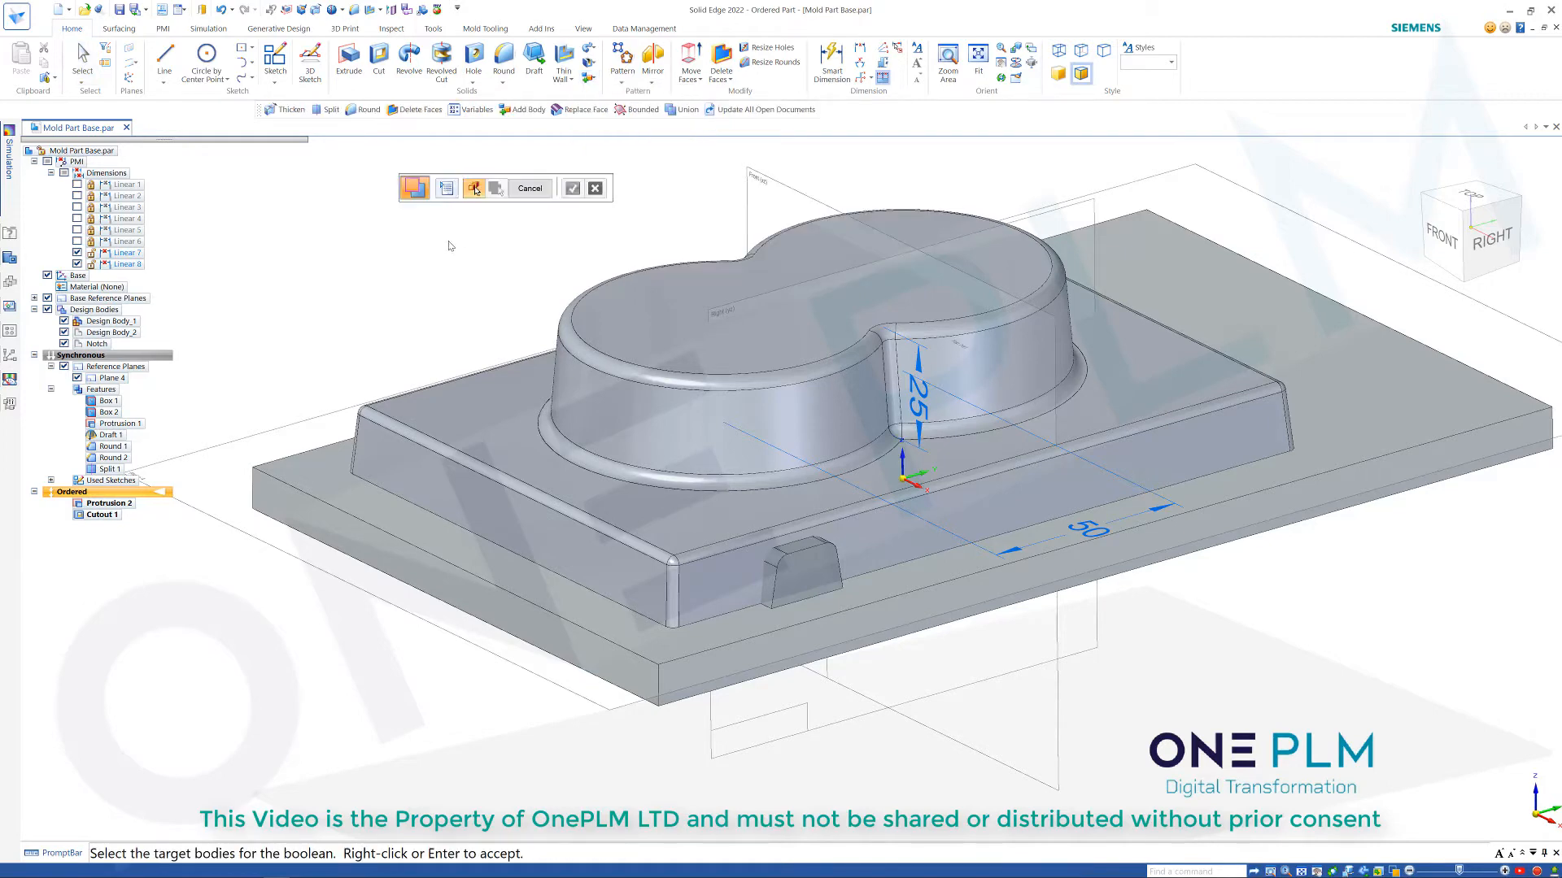
left_click(687, 407)
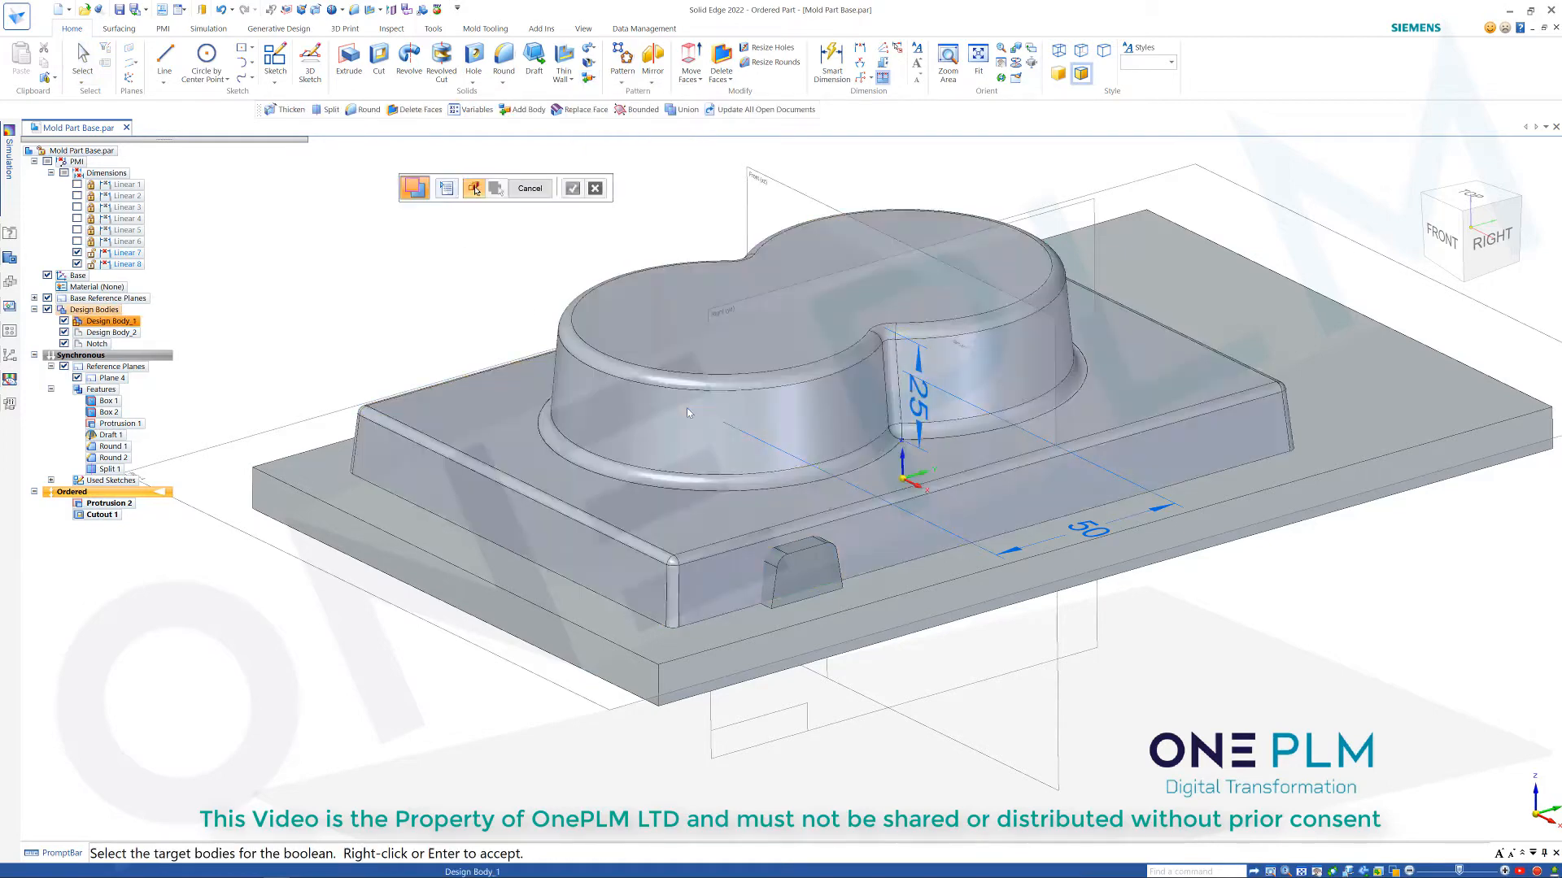
left_click(572, 189)
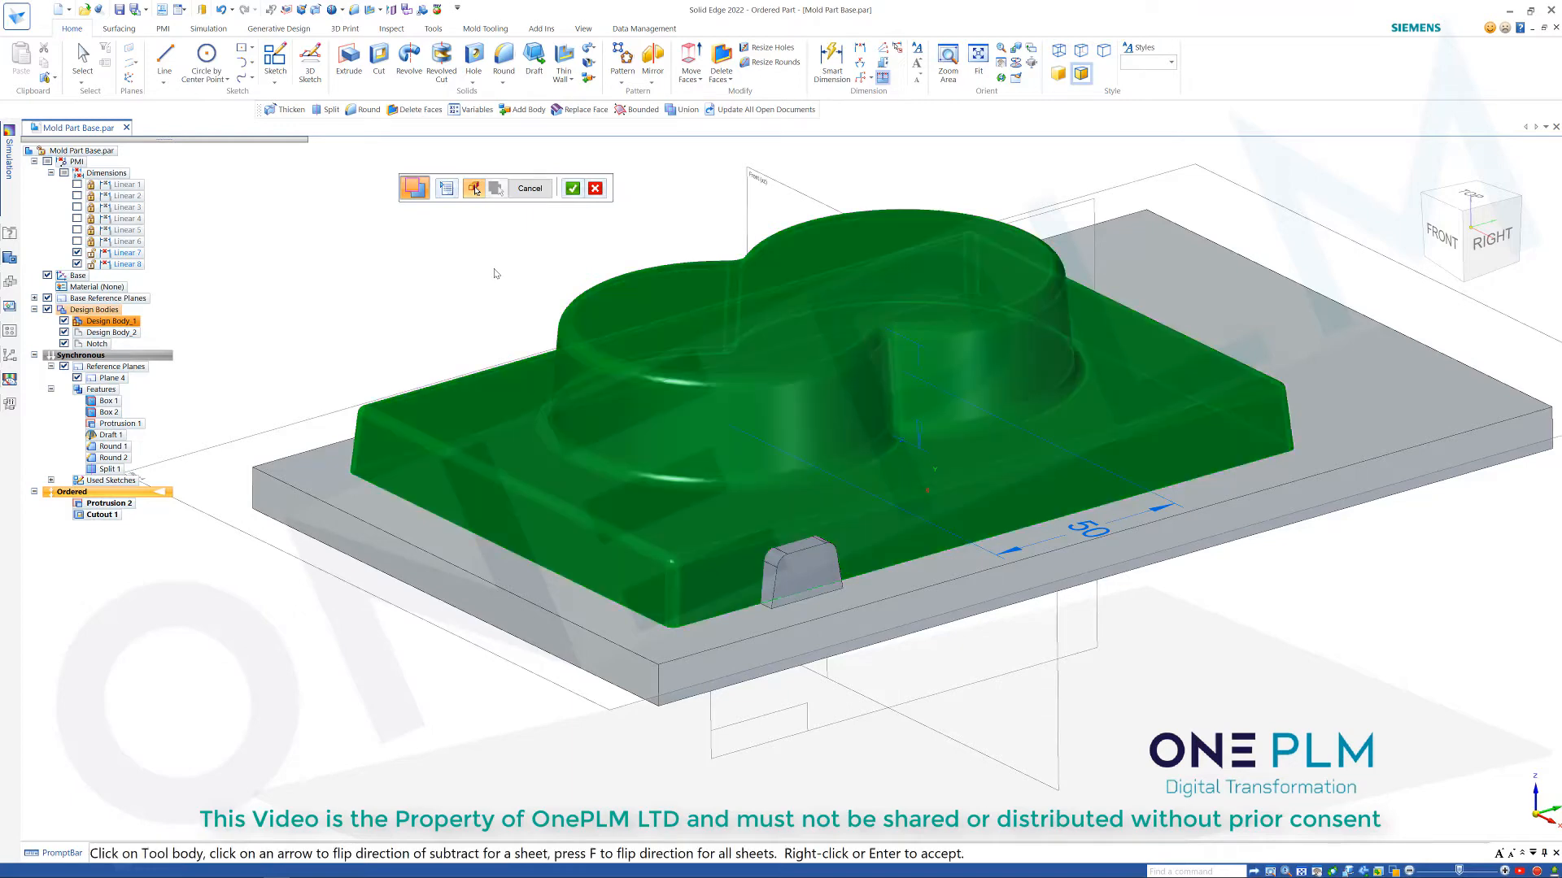
left_click(799, 568)
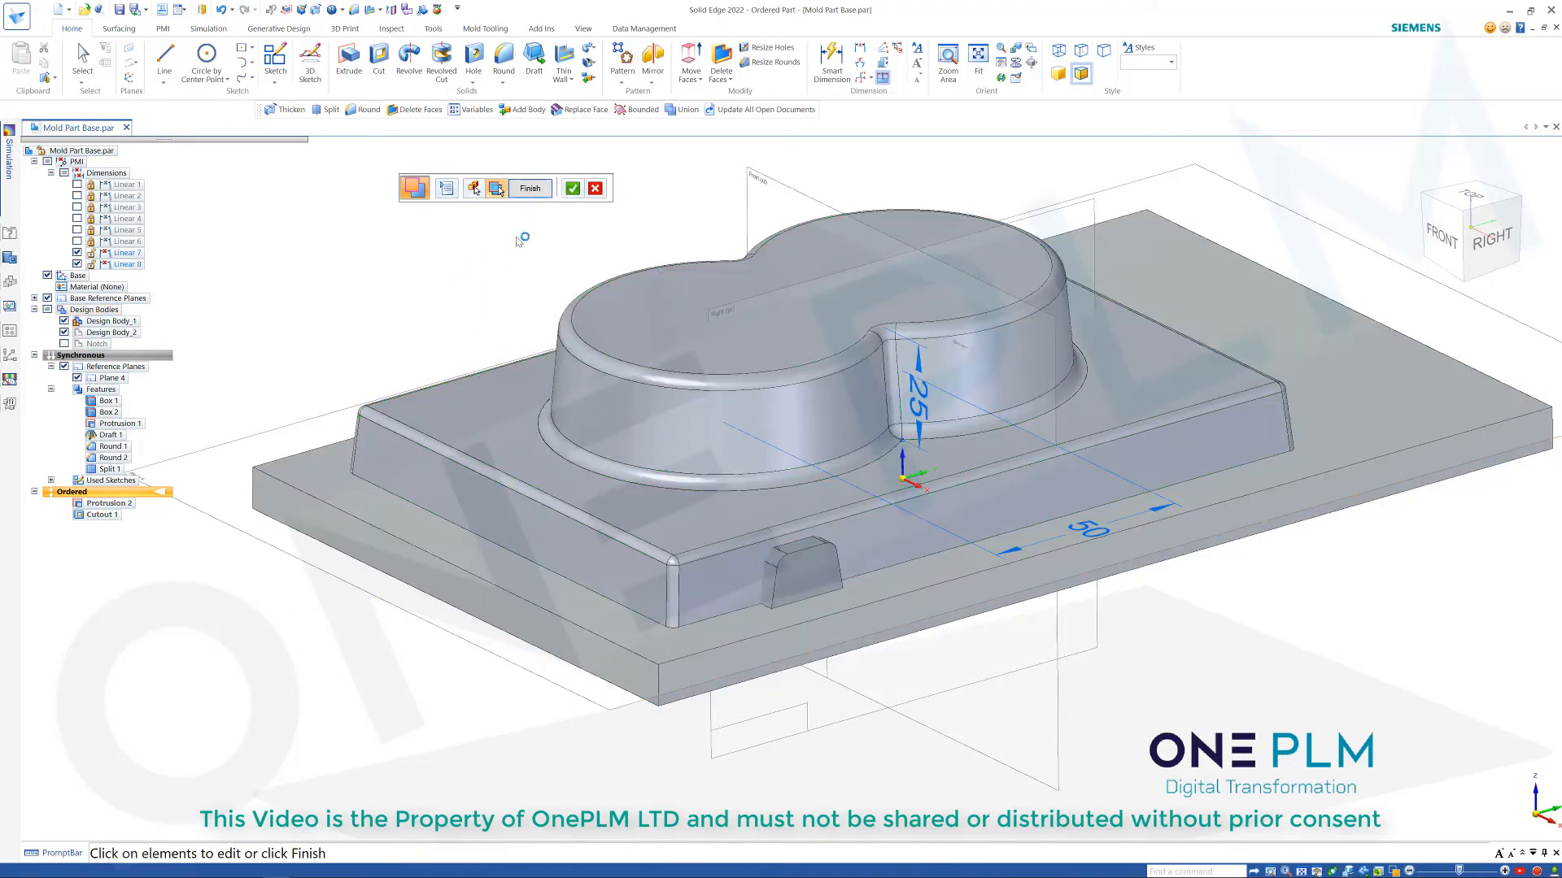
left_click(536, 189)
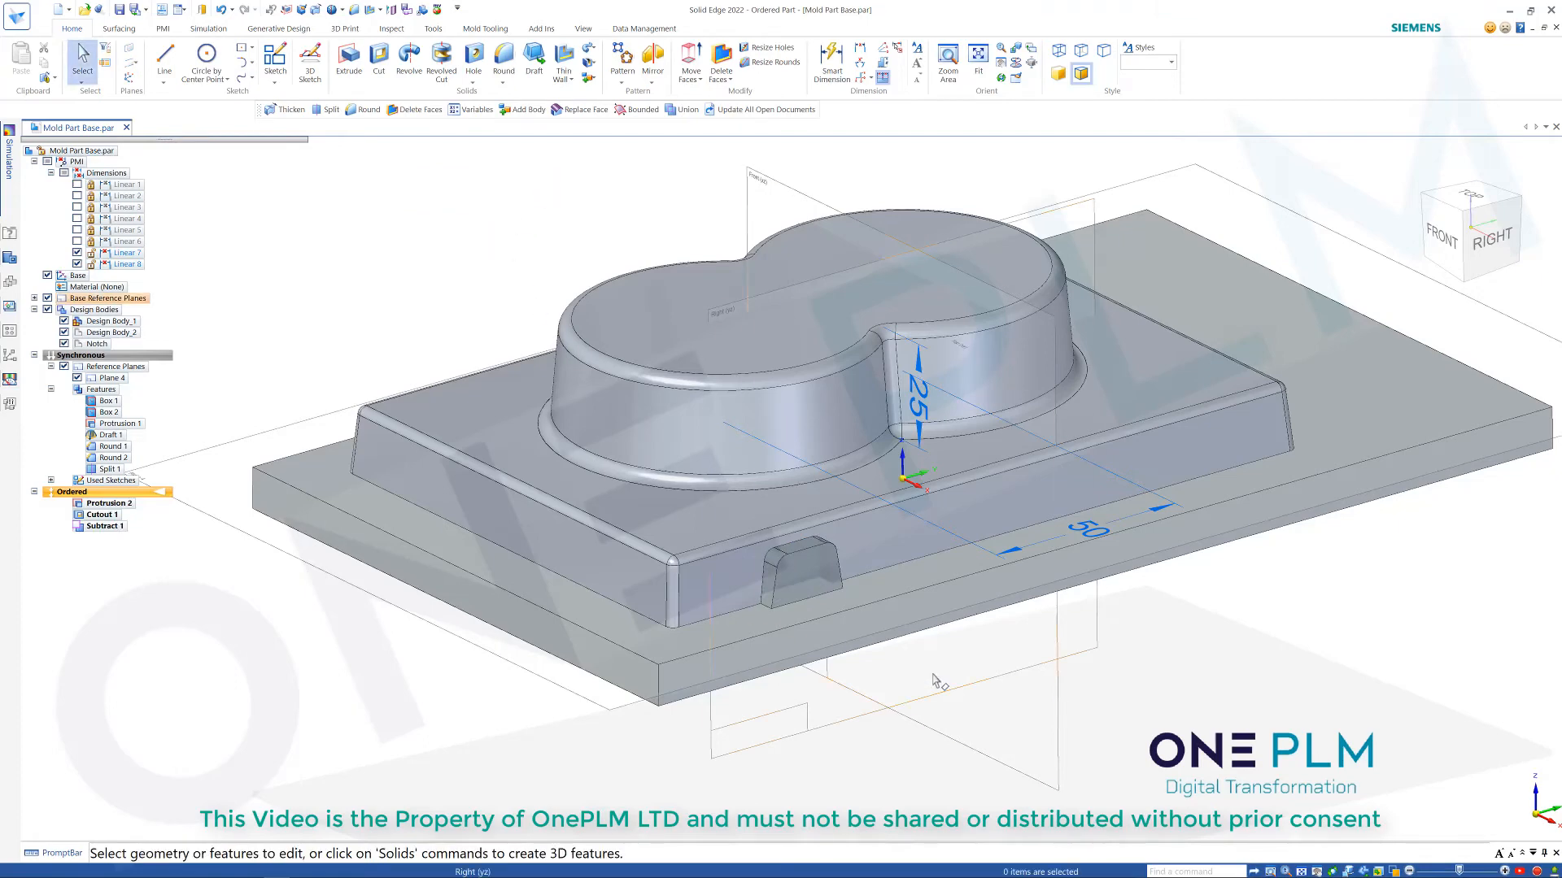
left_click(64, 344)
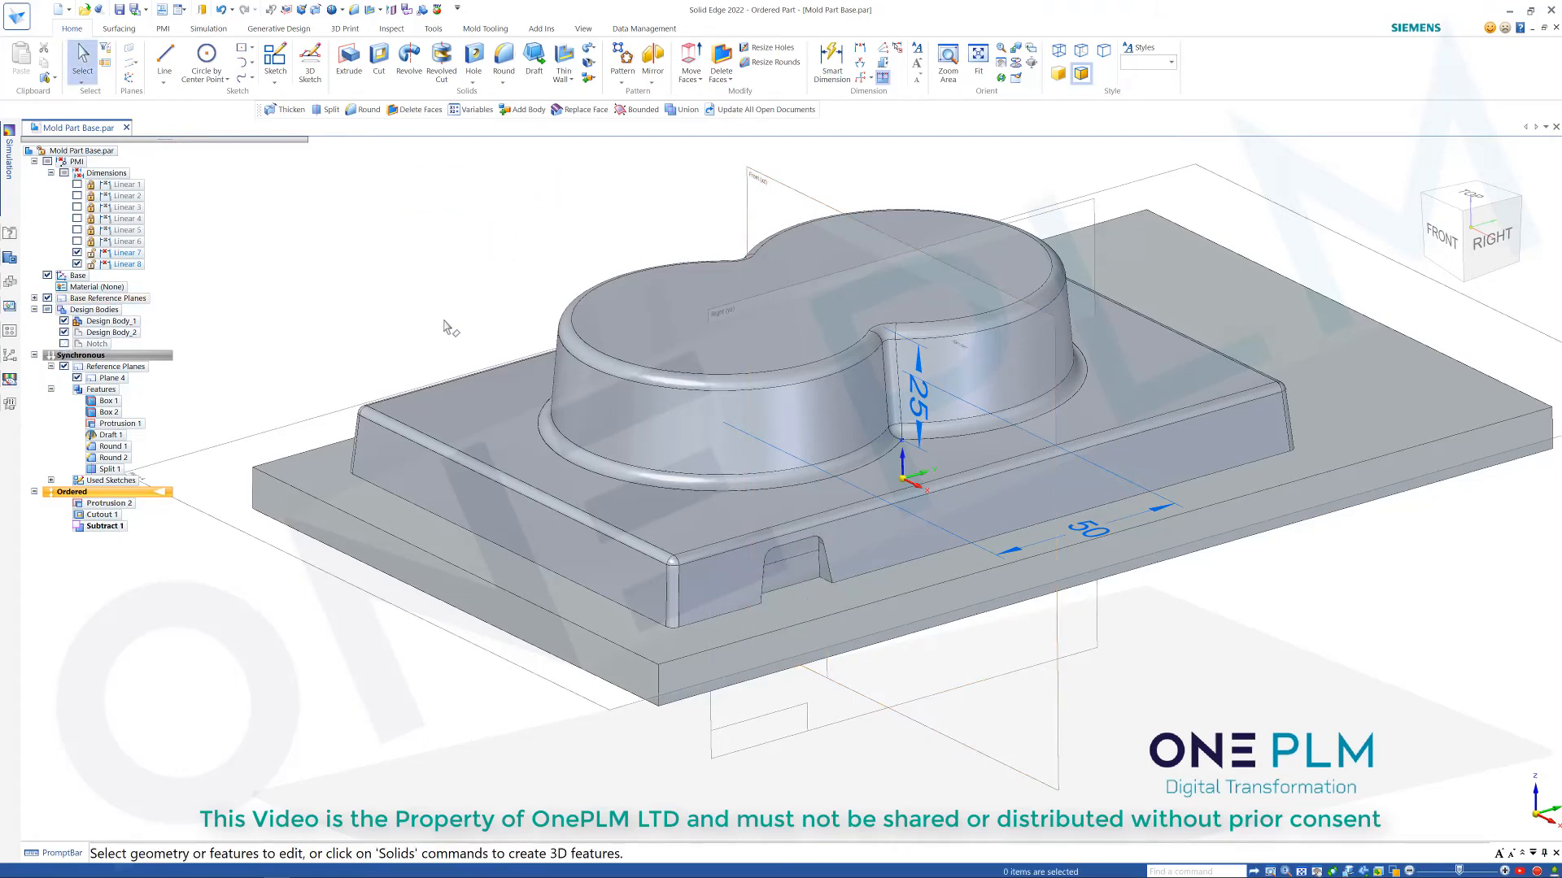
middle_click_drag(455, 325, 376, 329)
scroll(223, 286, "up", 4)
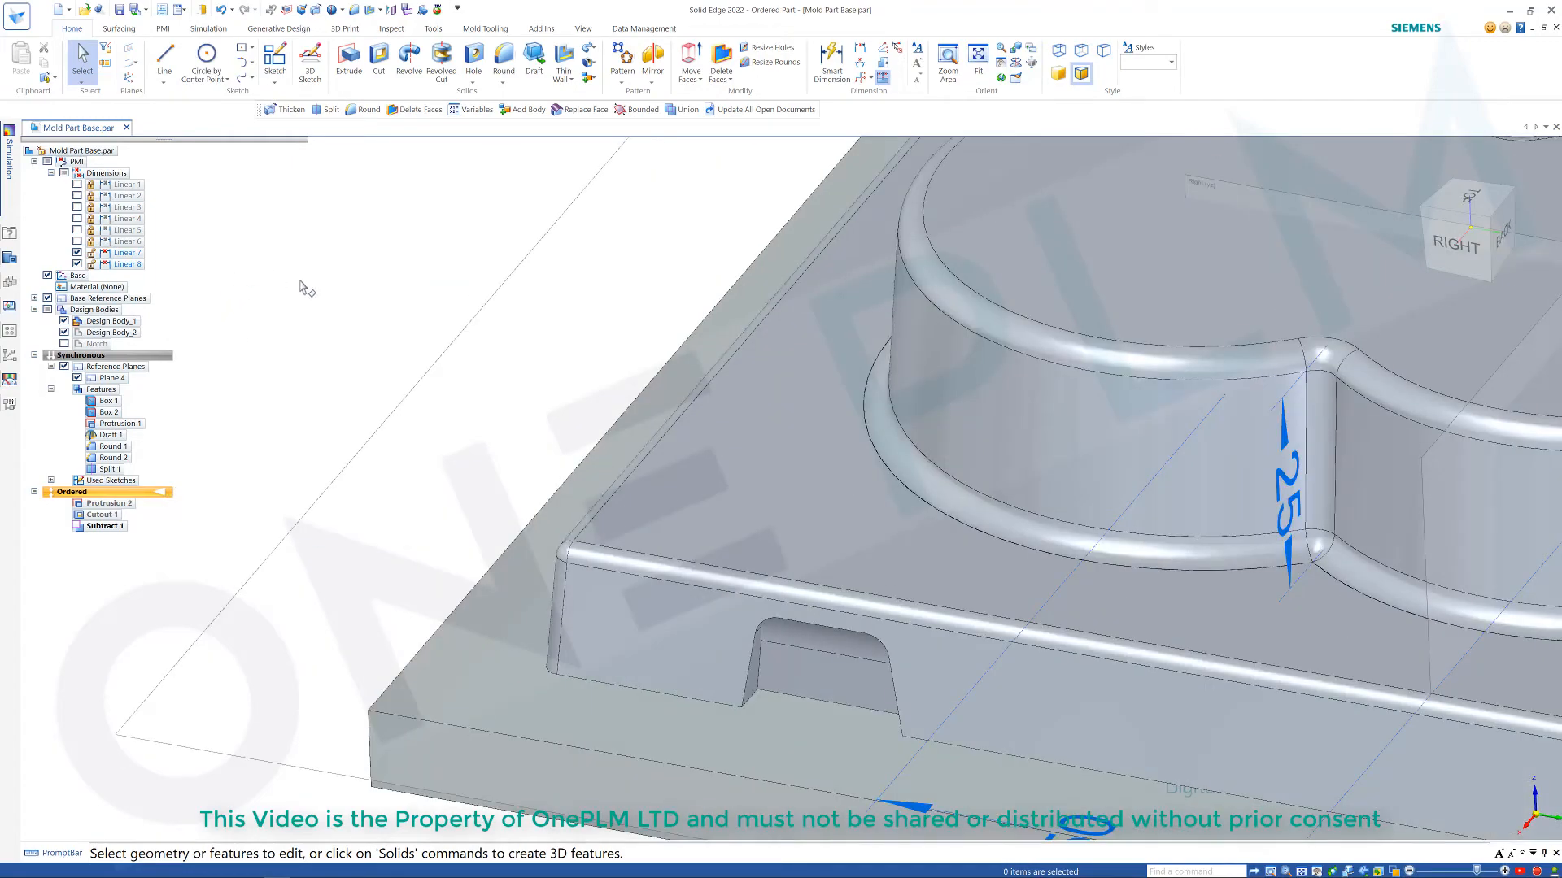
scroll(320, 320, "down", 4)
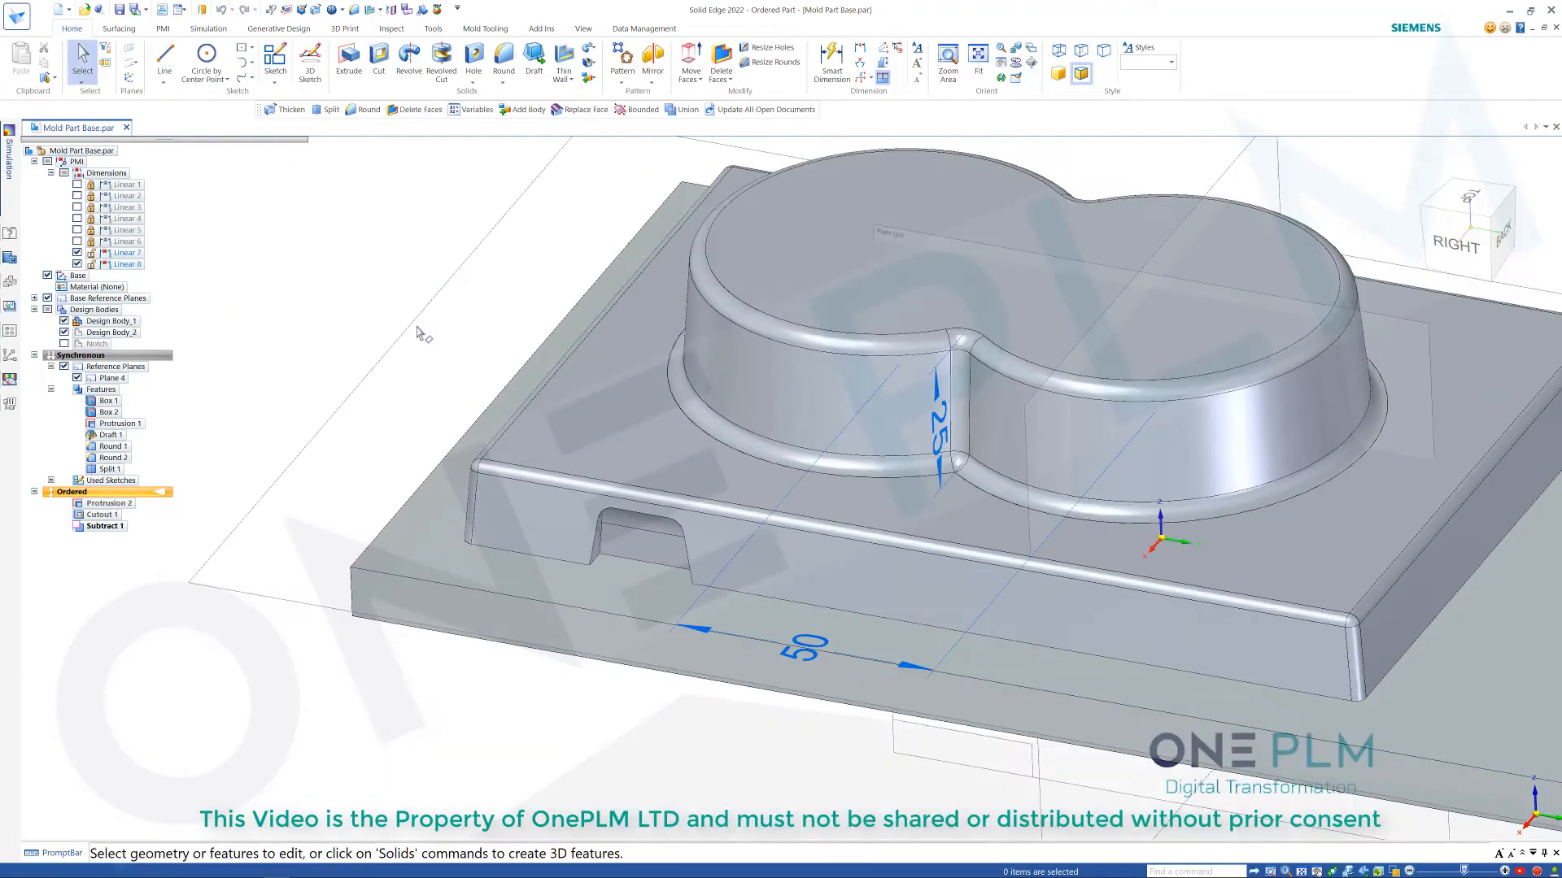
middle_click_drag(320, 320, 429, 315)
Round the two inner side edges of the notch with radius 2.00, using Edge/Corner selection, and finish the feature.
scroll(429, 315, "up", 3)
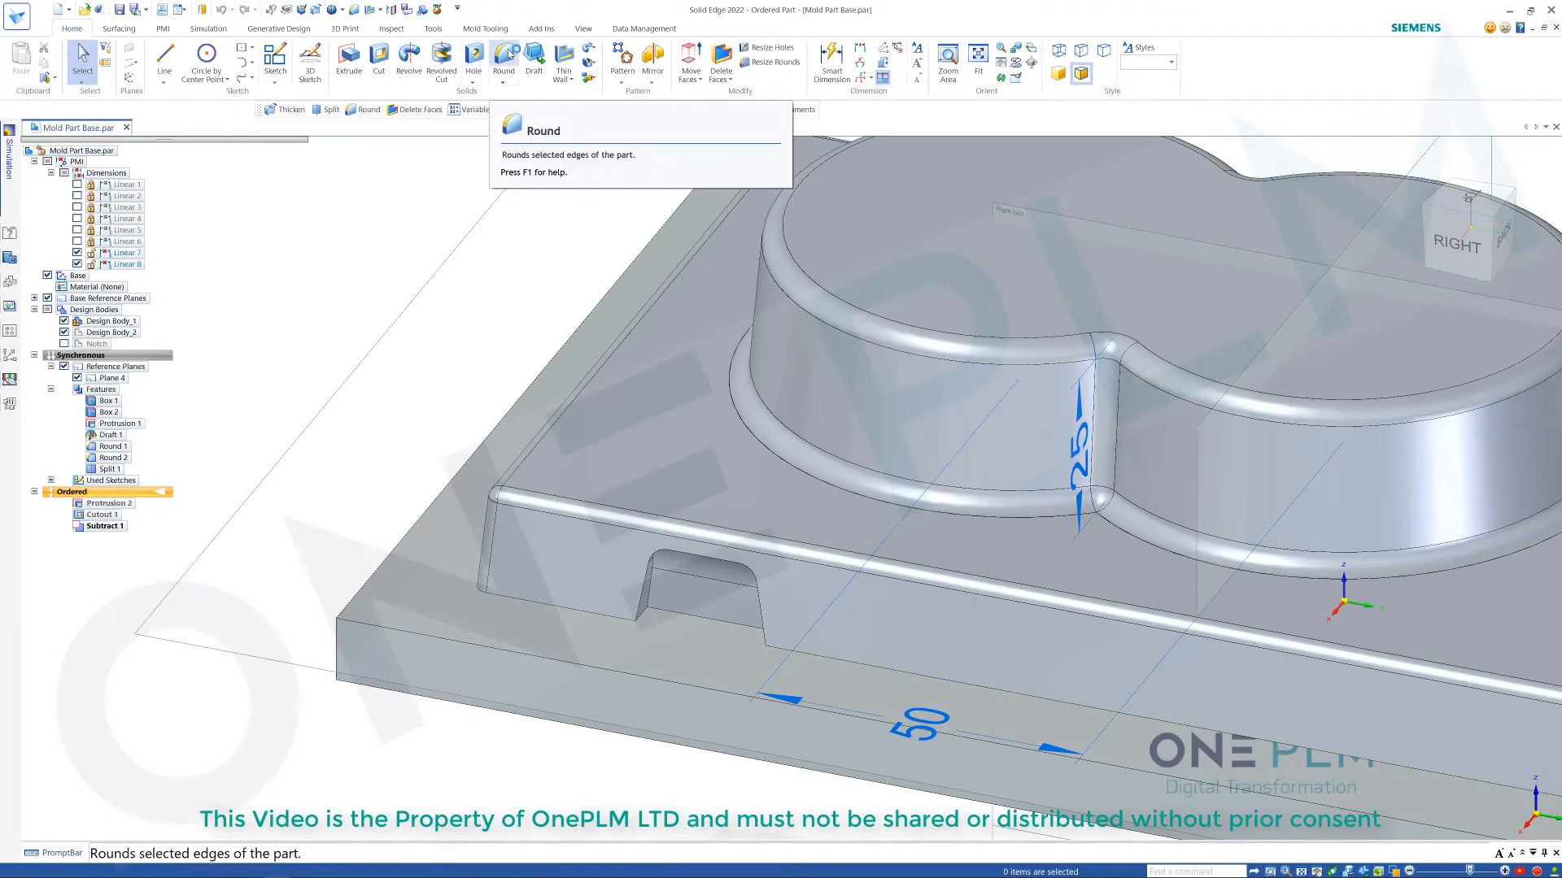
left_click(505, 57)
mouse_move(773, 511)
middle_mouse_down()
mouse_move(763, 476)
mouse_move(776, 489)
middle_mouse_up()
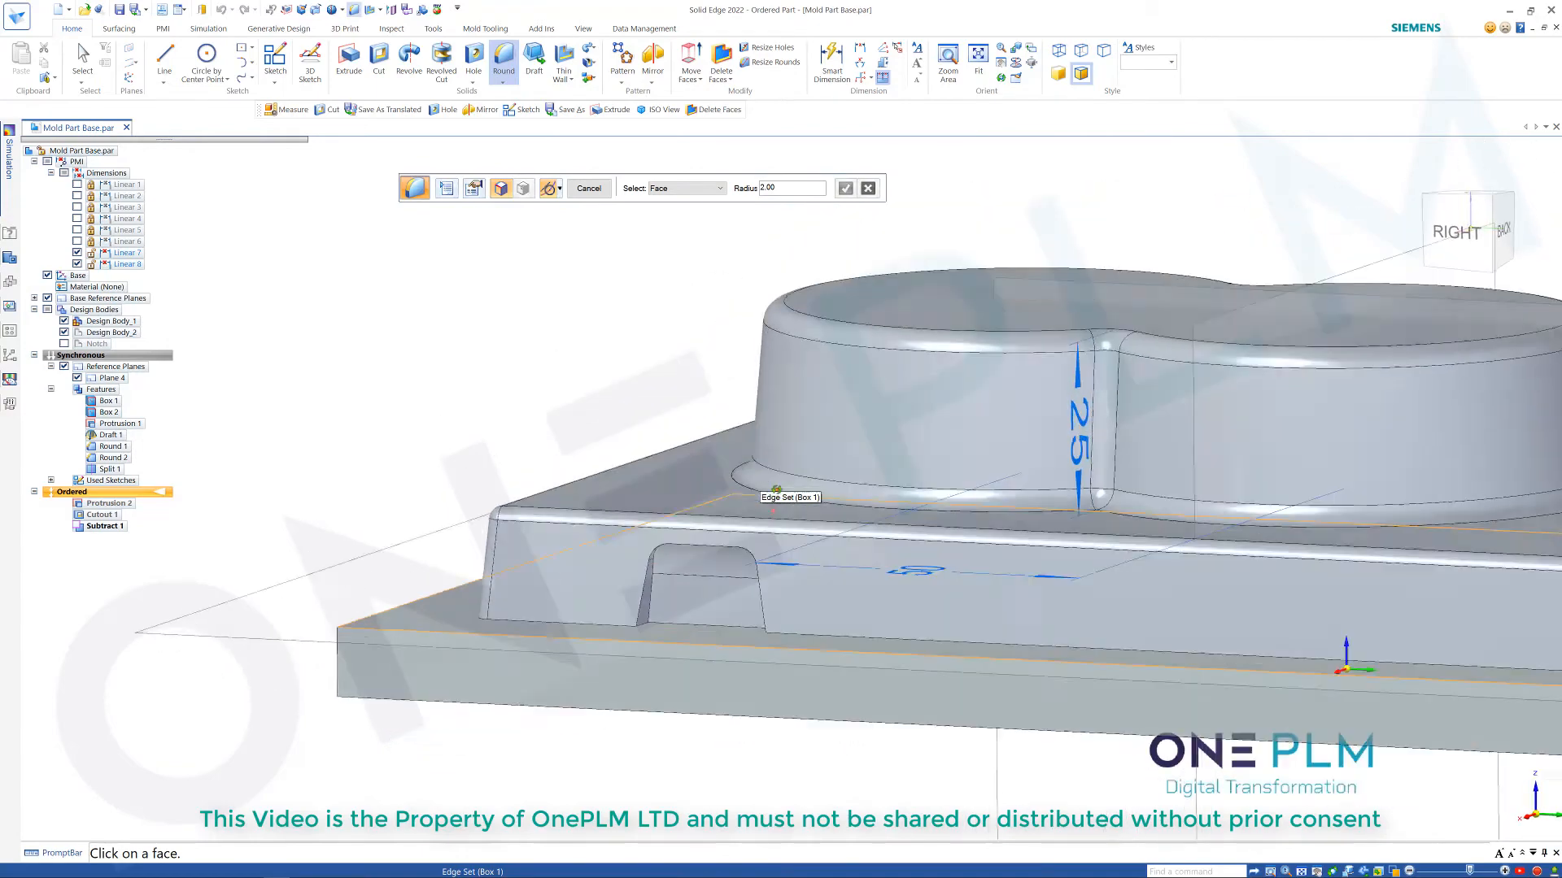
scroll(608, 606, "up", 4)
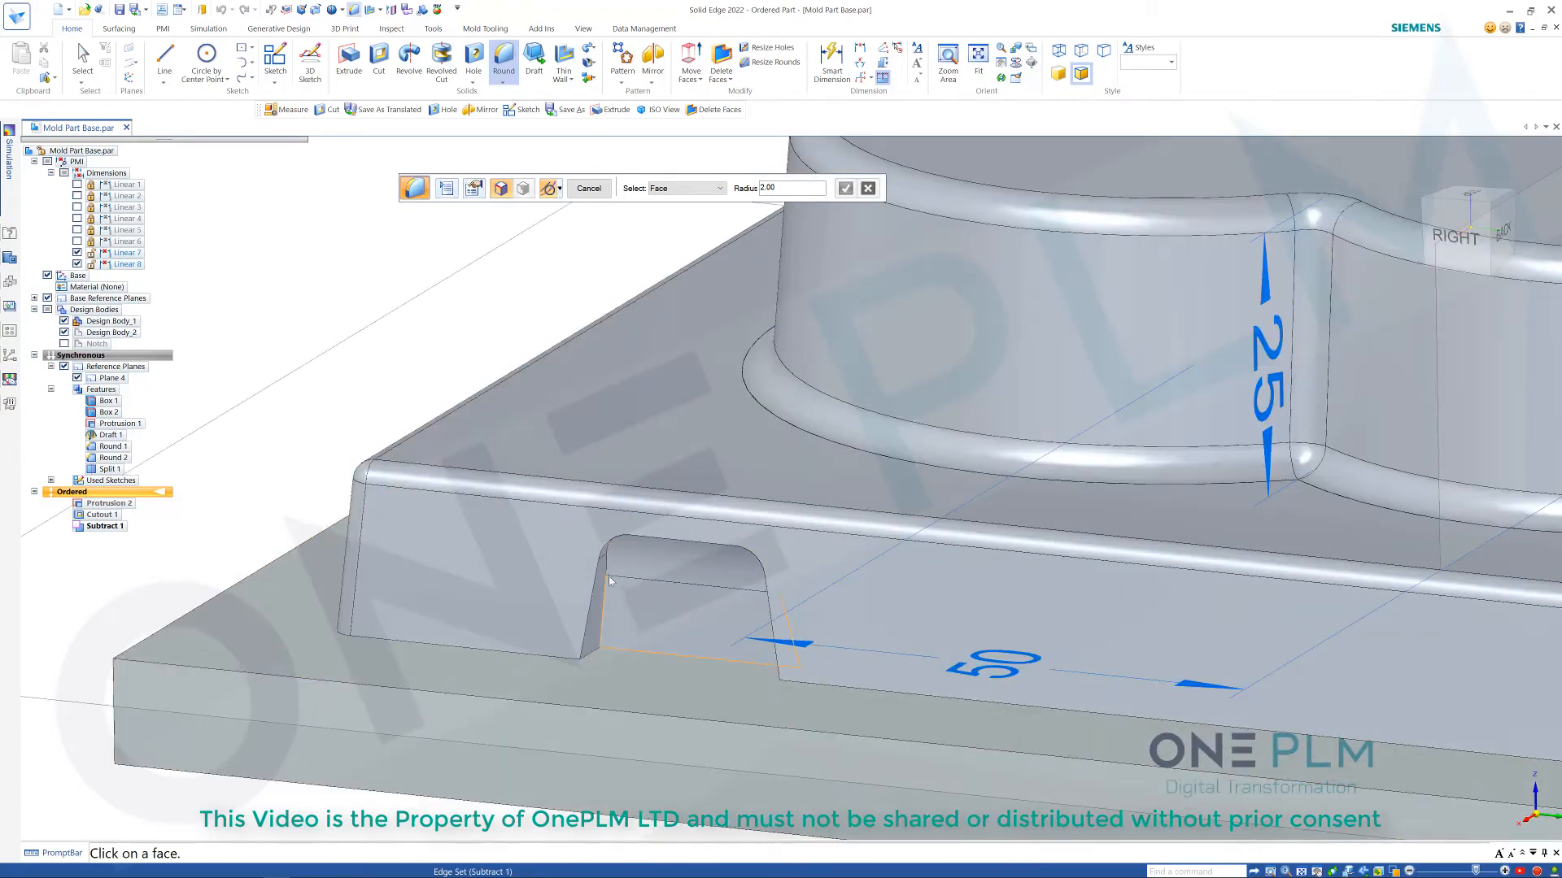
left_click(689, 189)
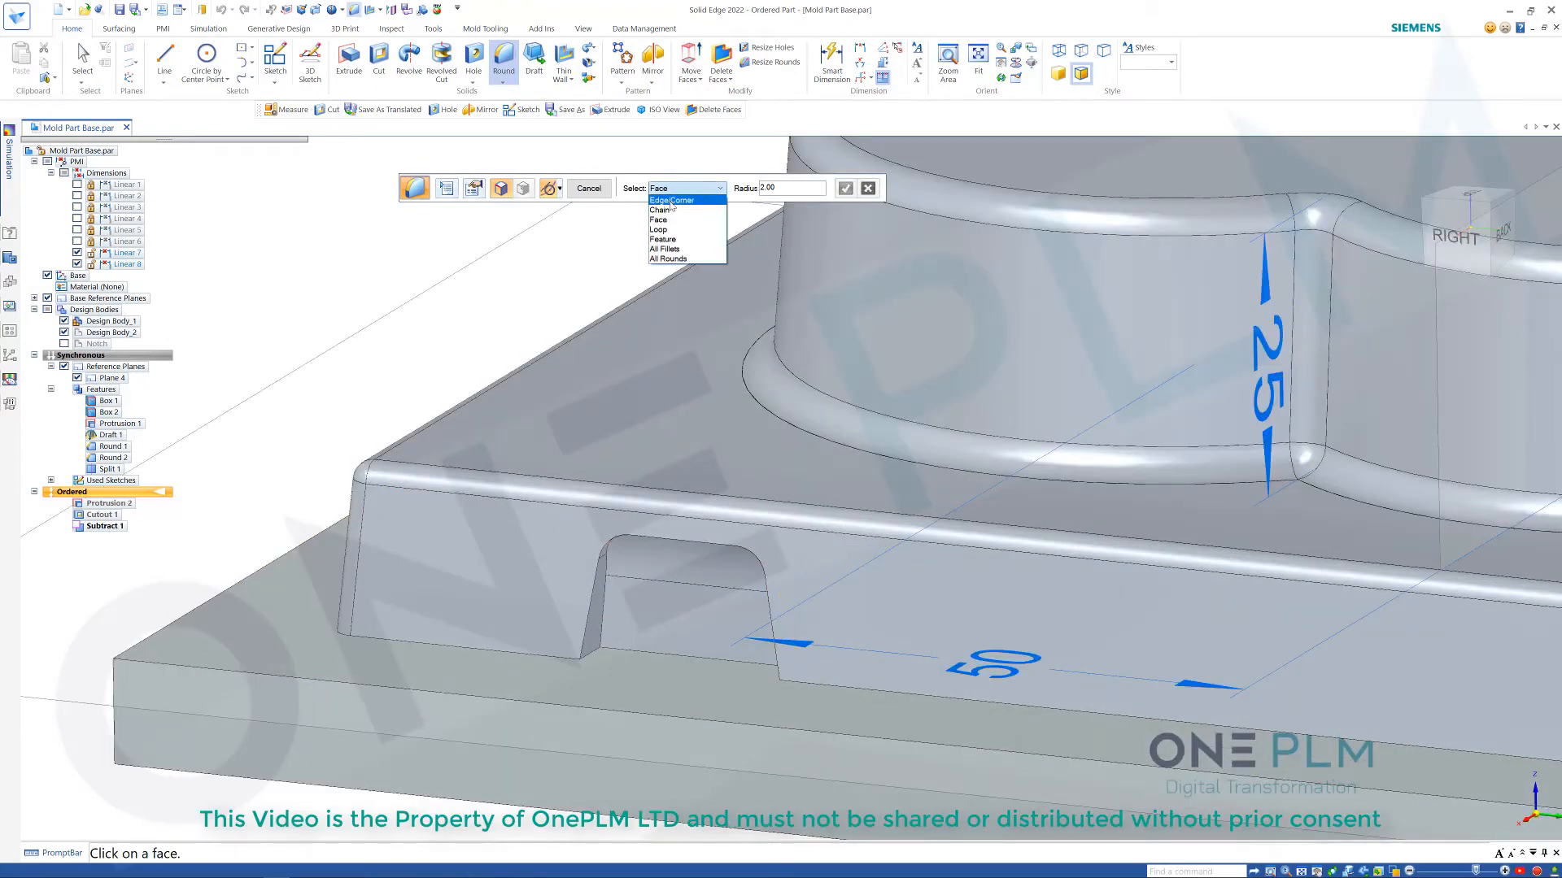
left_click(676, 215)
left_click(606, 589)
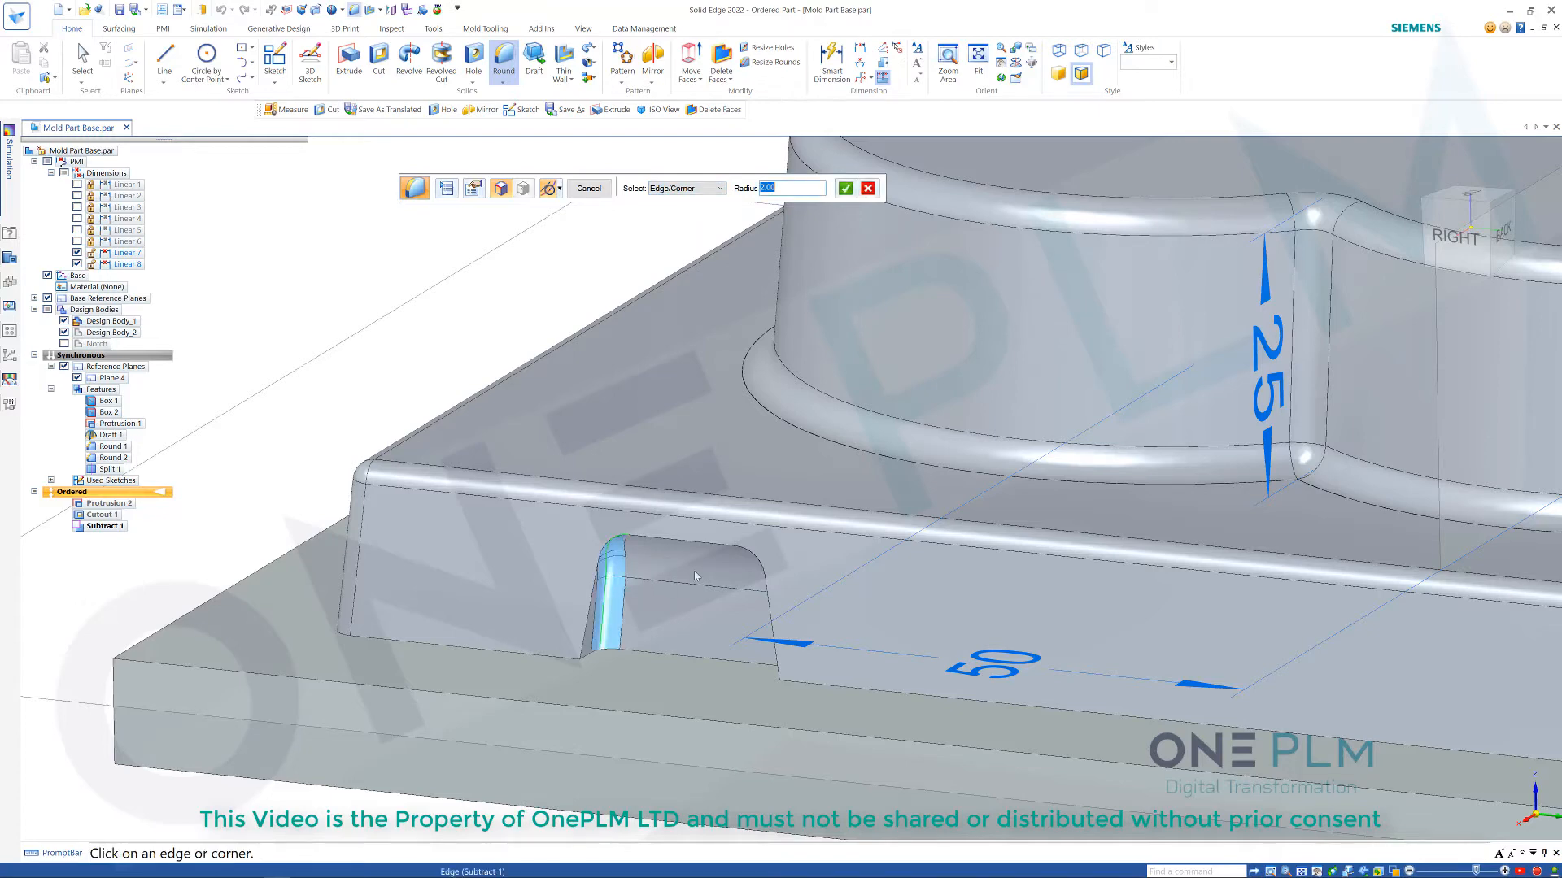
middle_click_drag(694, 574, 775, 592)
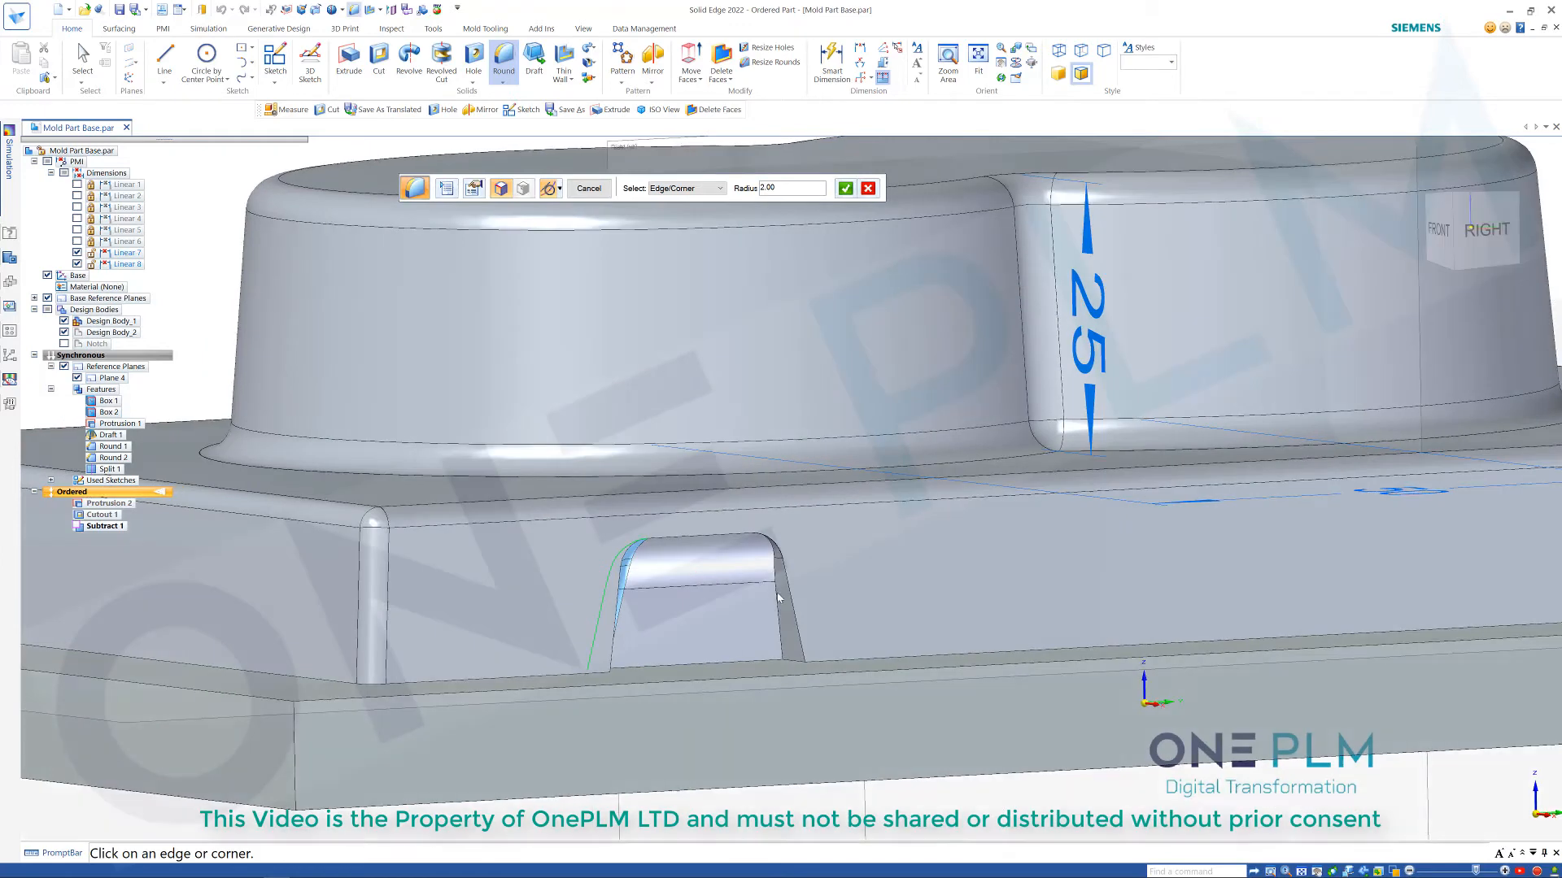
left_click(774, 580)
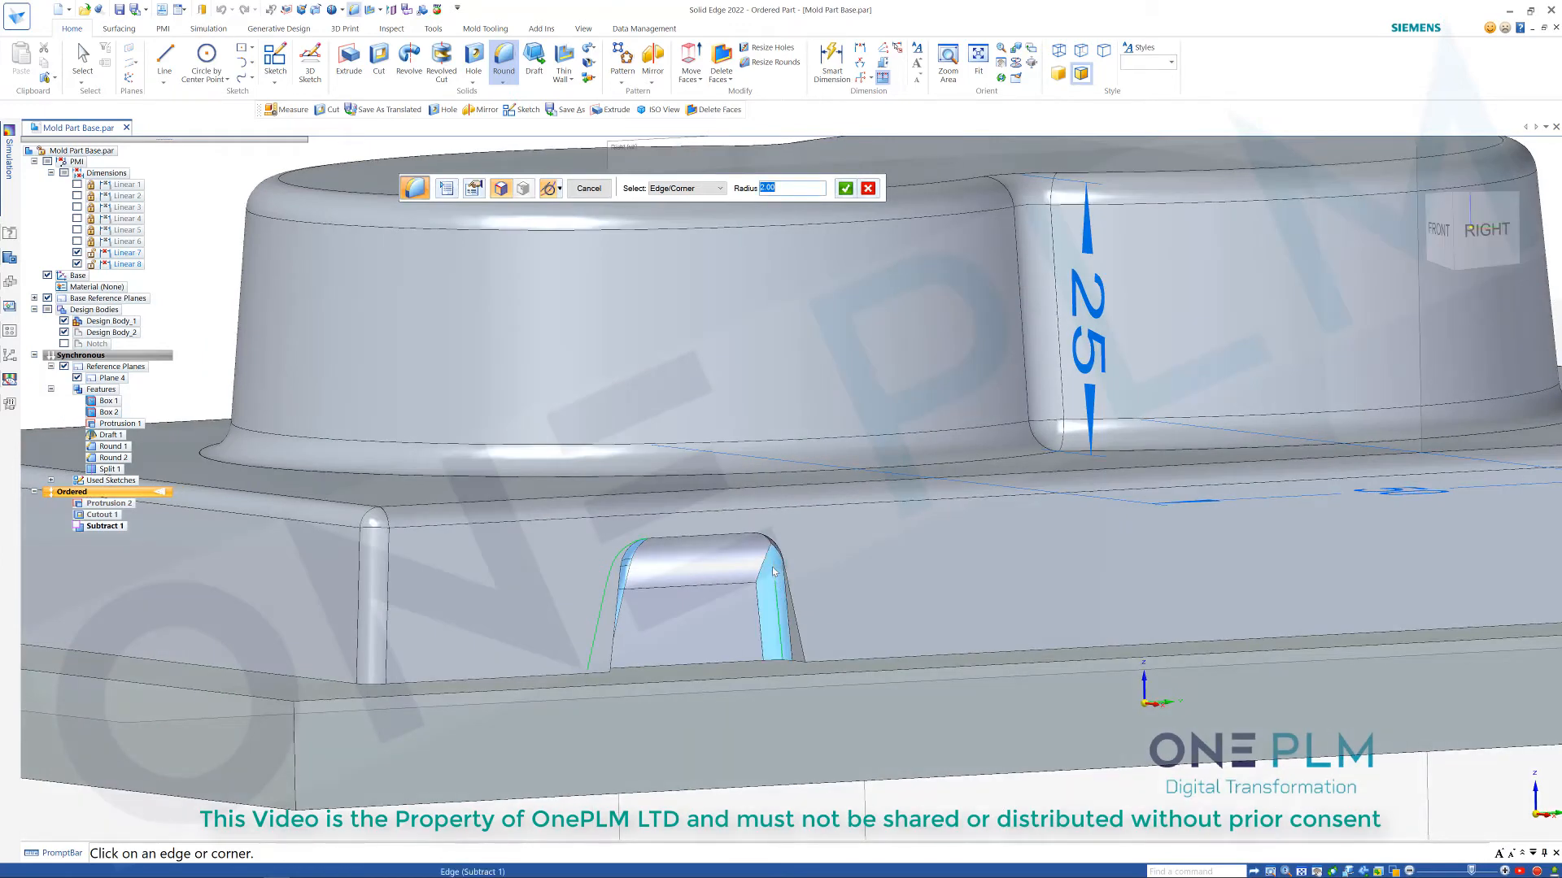
scroll(772, 547, "up", 3)
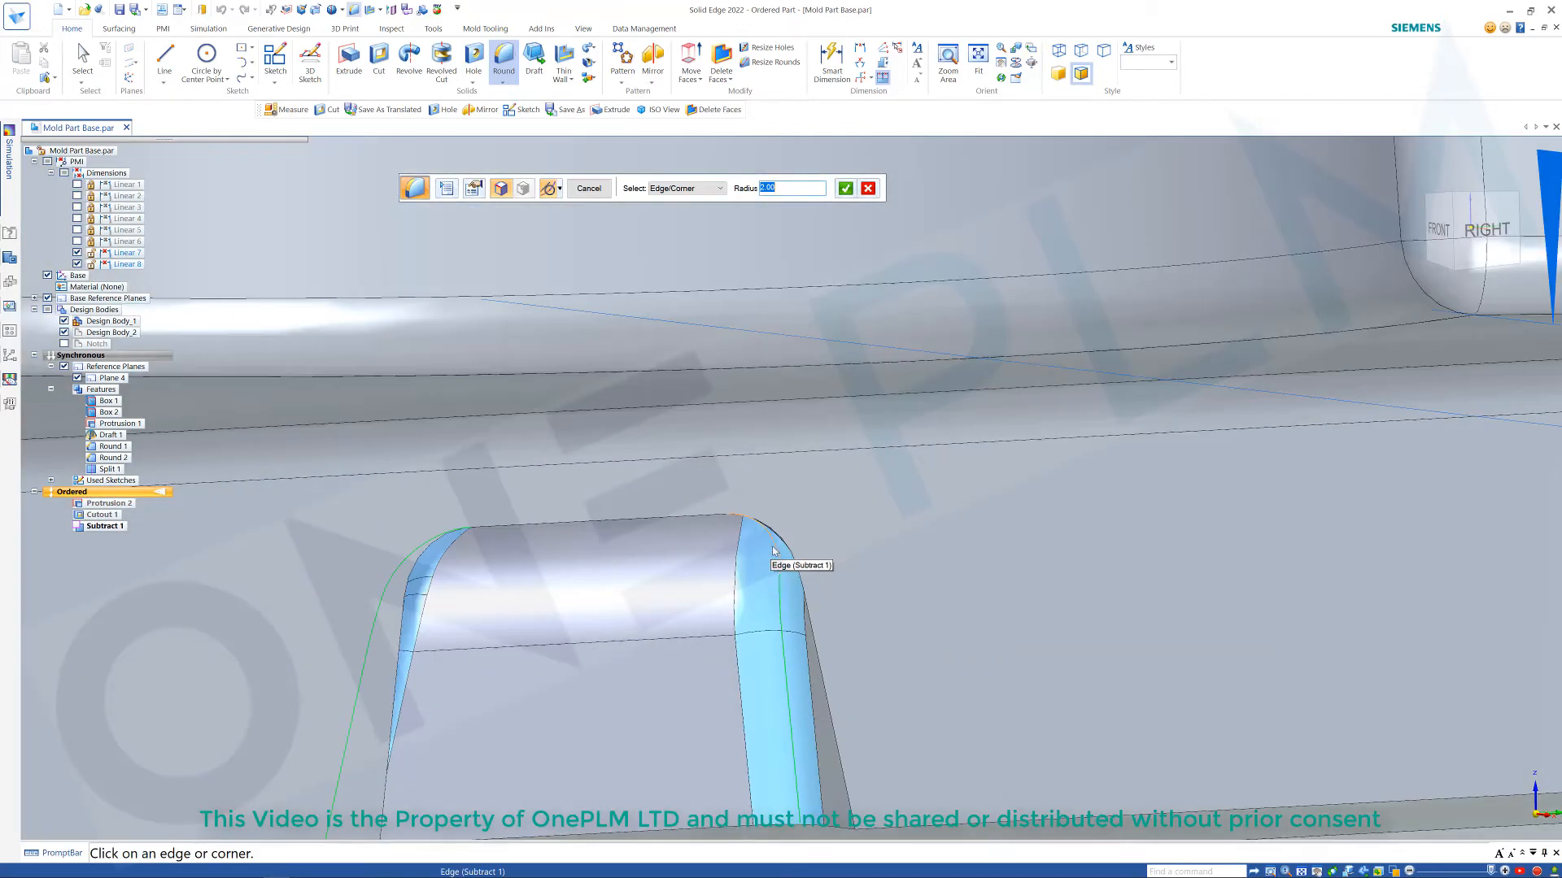
middle_click_drag(769, 491, 724, 520)
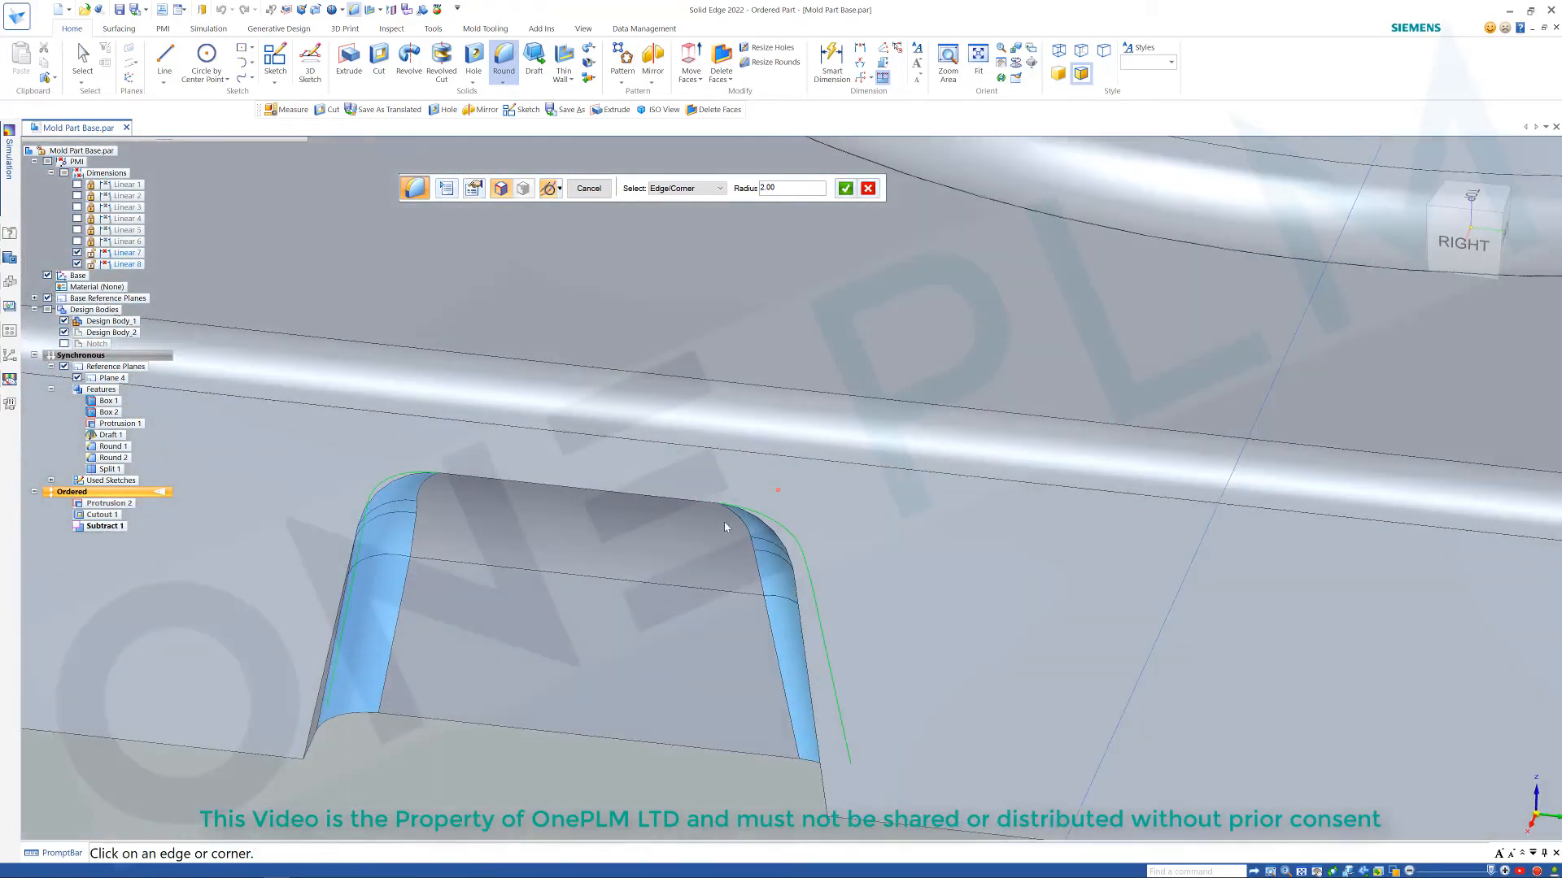
right_click(753, 465)
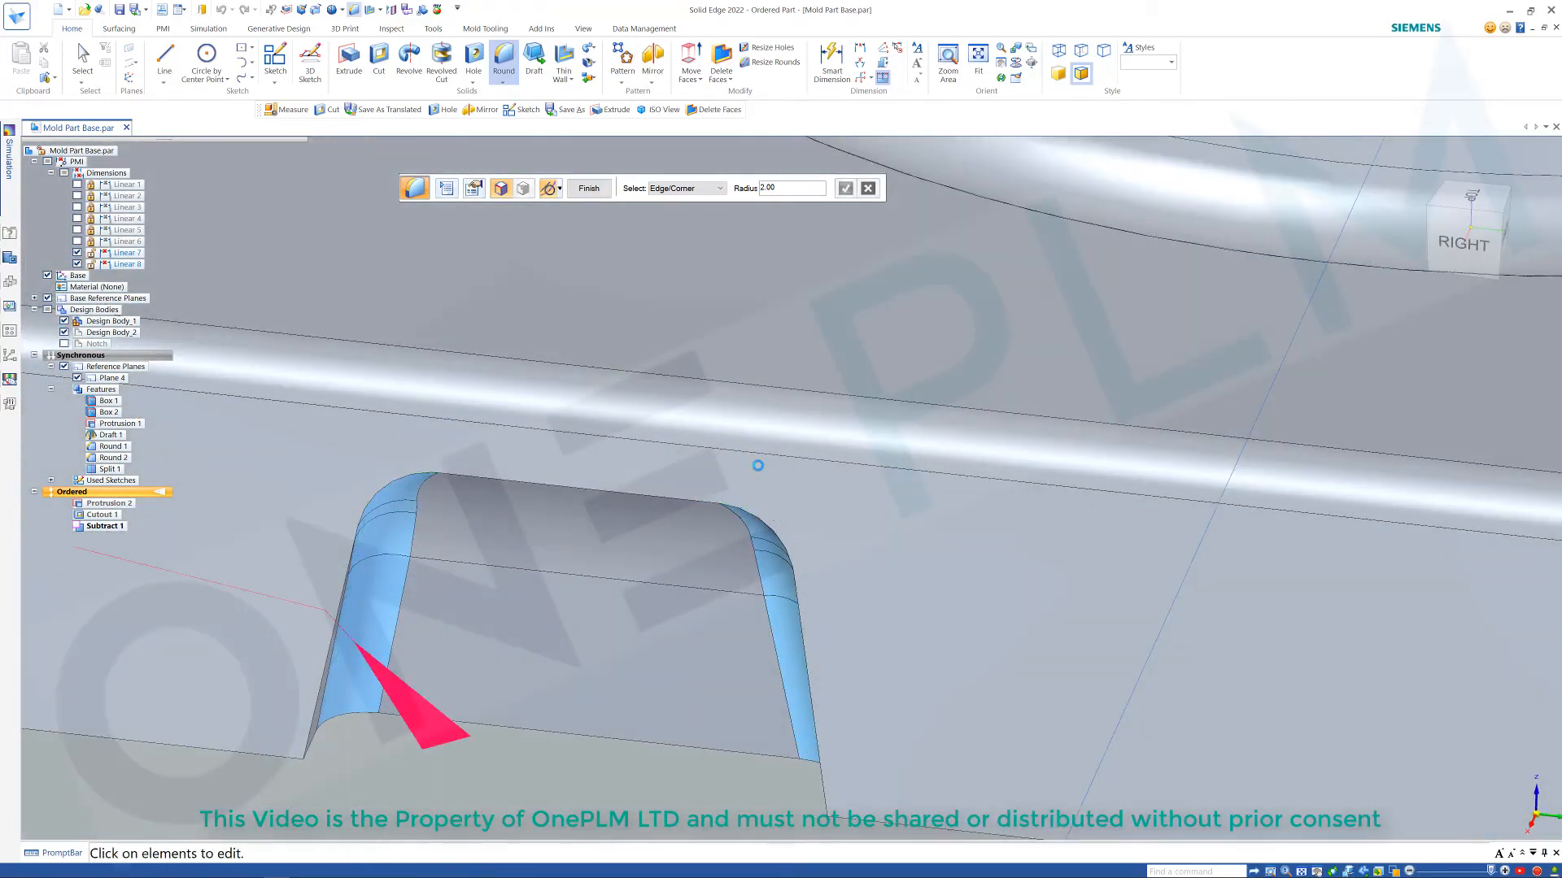
scroll(743, 478, "down", 3)
left_click(587, 188)
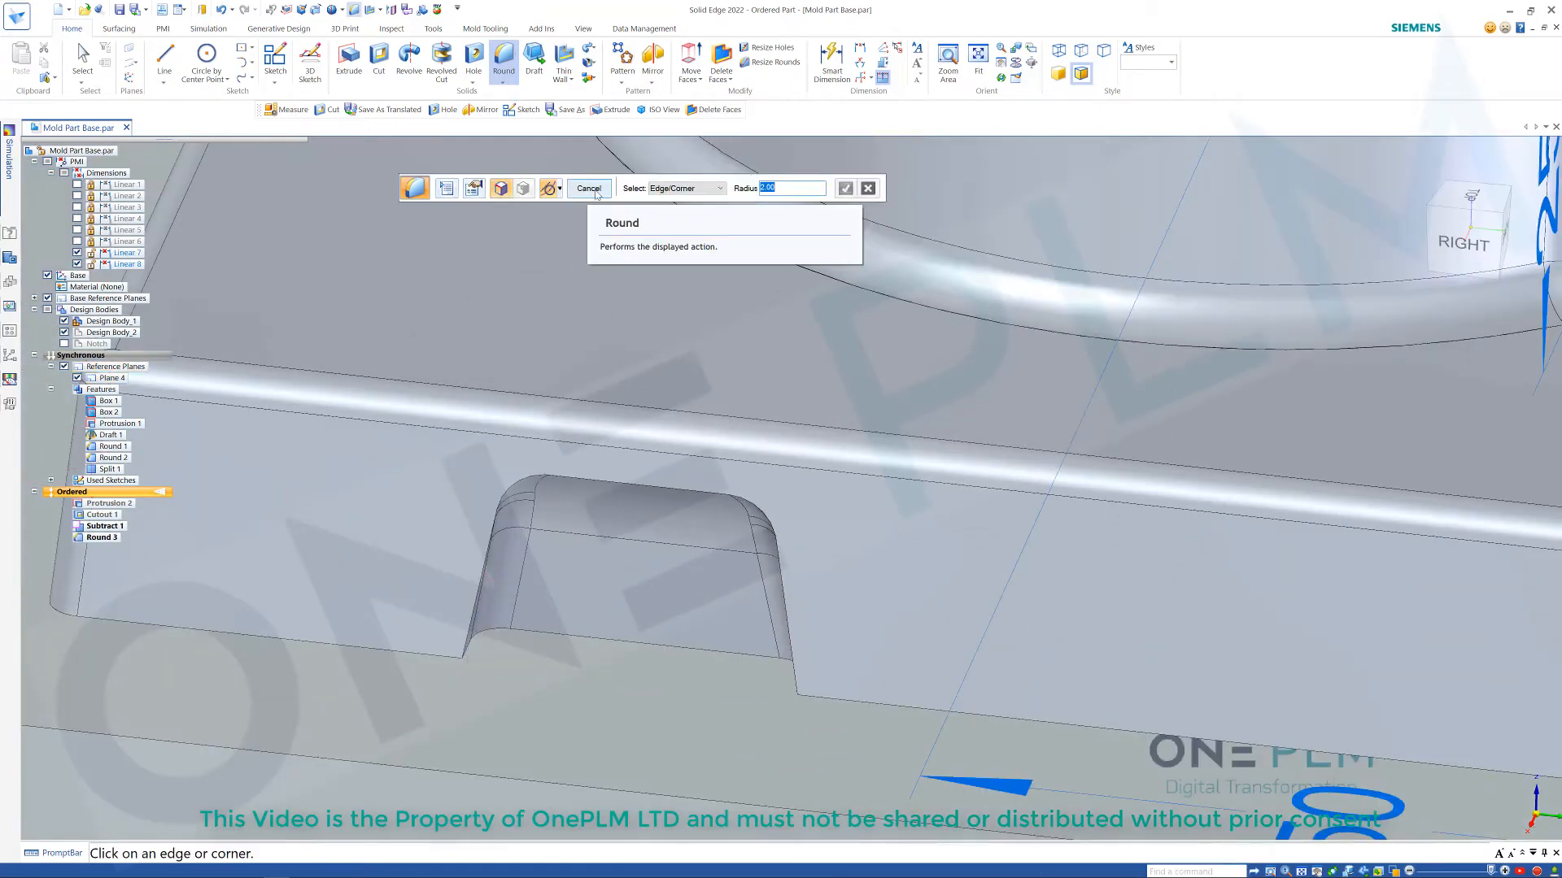
Round the notch's outer opening edges along both sides and the top with radius 2.00, finishing the Round command.
middle_click_drag(488, 555, 473, 555)
left_click(473, 554)
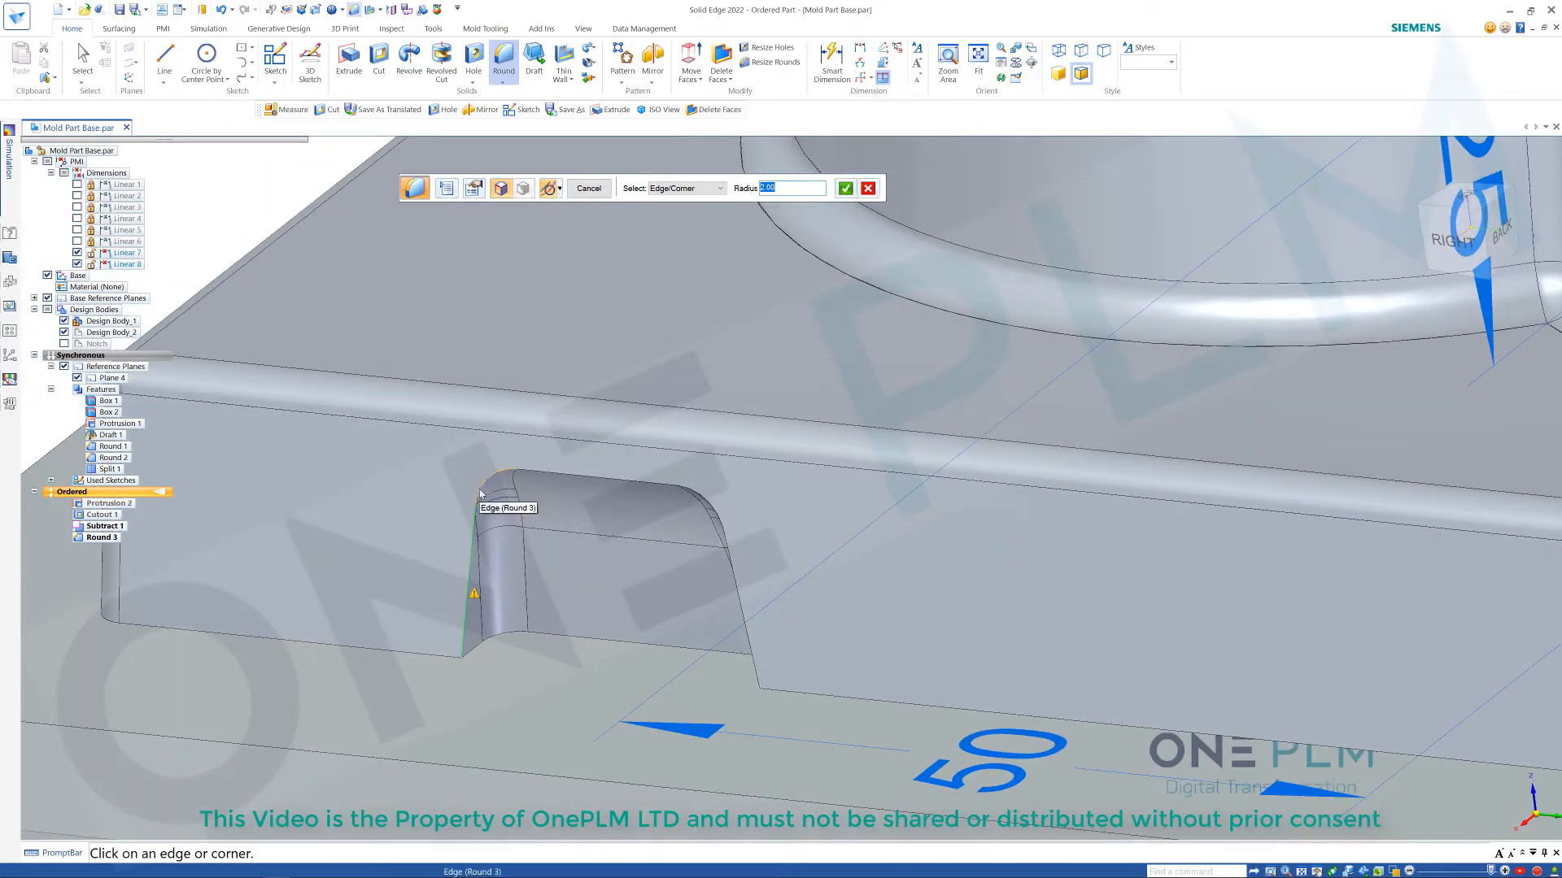
left_click(479, 490)
left_click(555, 476)
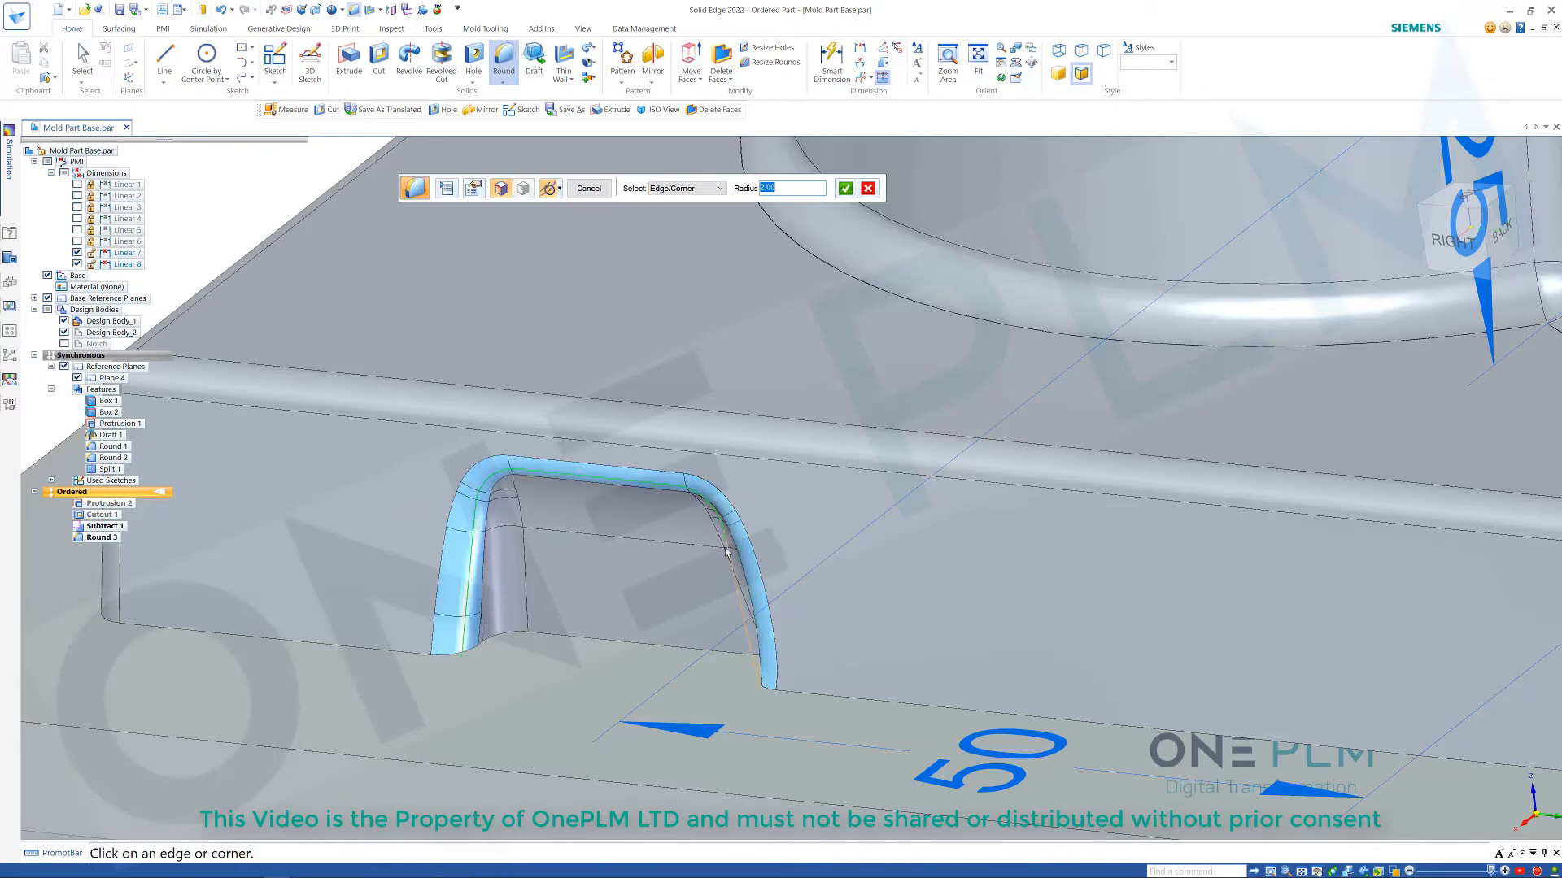
mouse_move(640, 605)
middle_mouse_down()
mouse_move(662, 575)
mouse_move(694, 578)
mouse_move(604, 576)
mouse_move(645, 624)
mouse_move(641, 607)
mouse_move(615, 613)
middle_mouse_up()
scroll(517, 522, "up", 3)
scroll(517, 521, "down", 2)
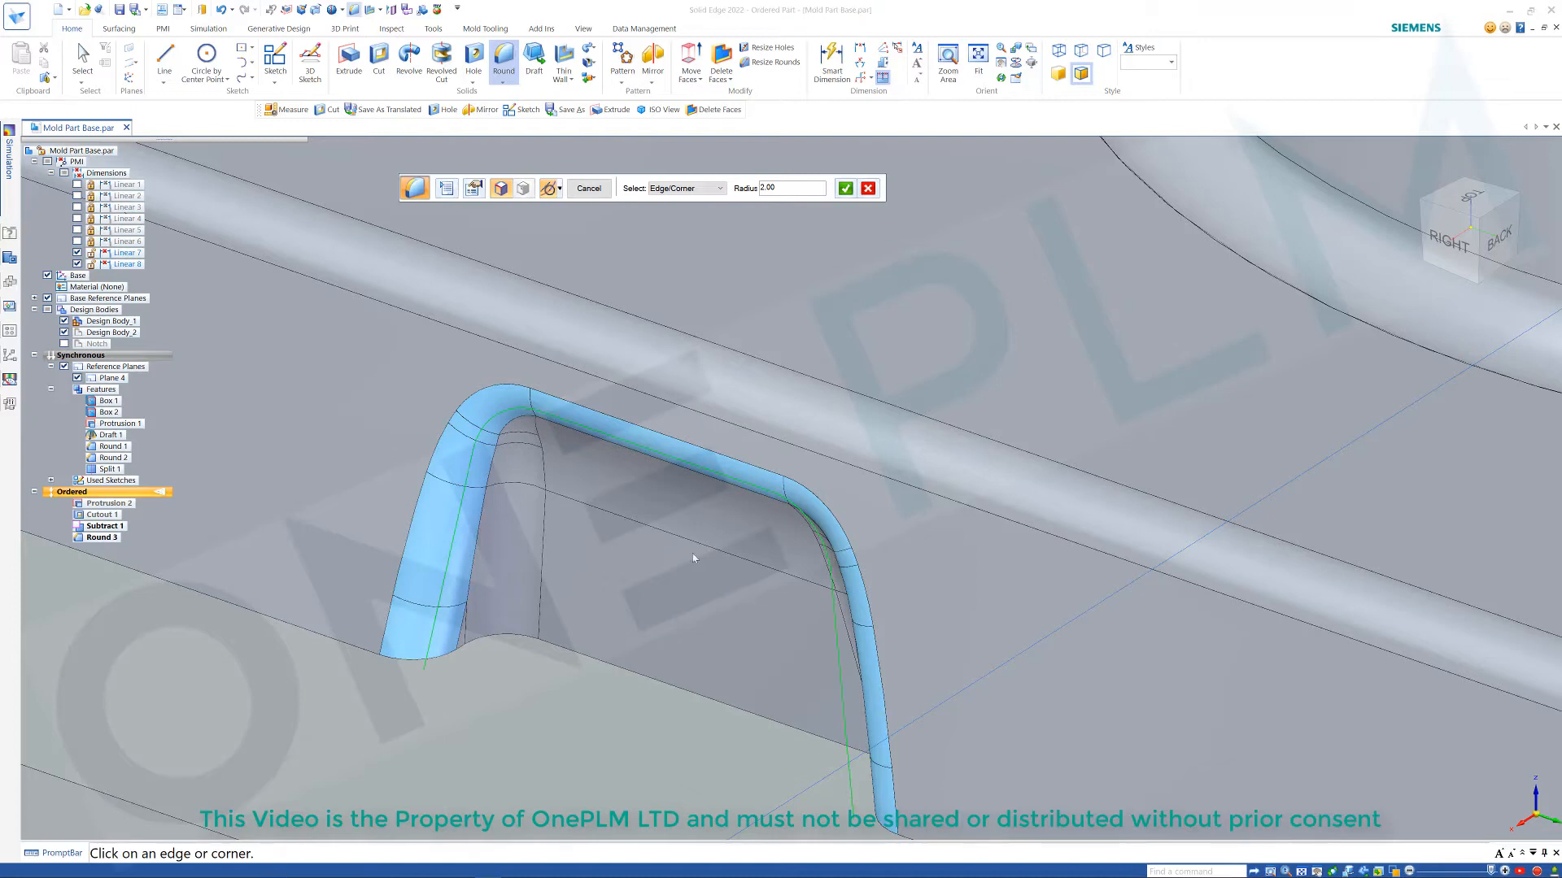
scroll(700, 488, "down", 5)
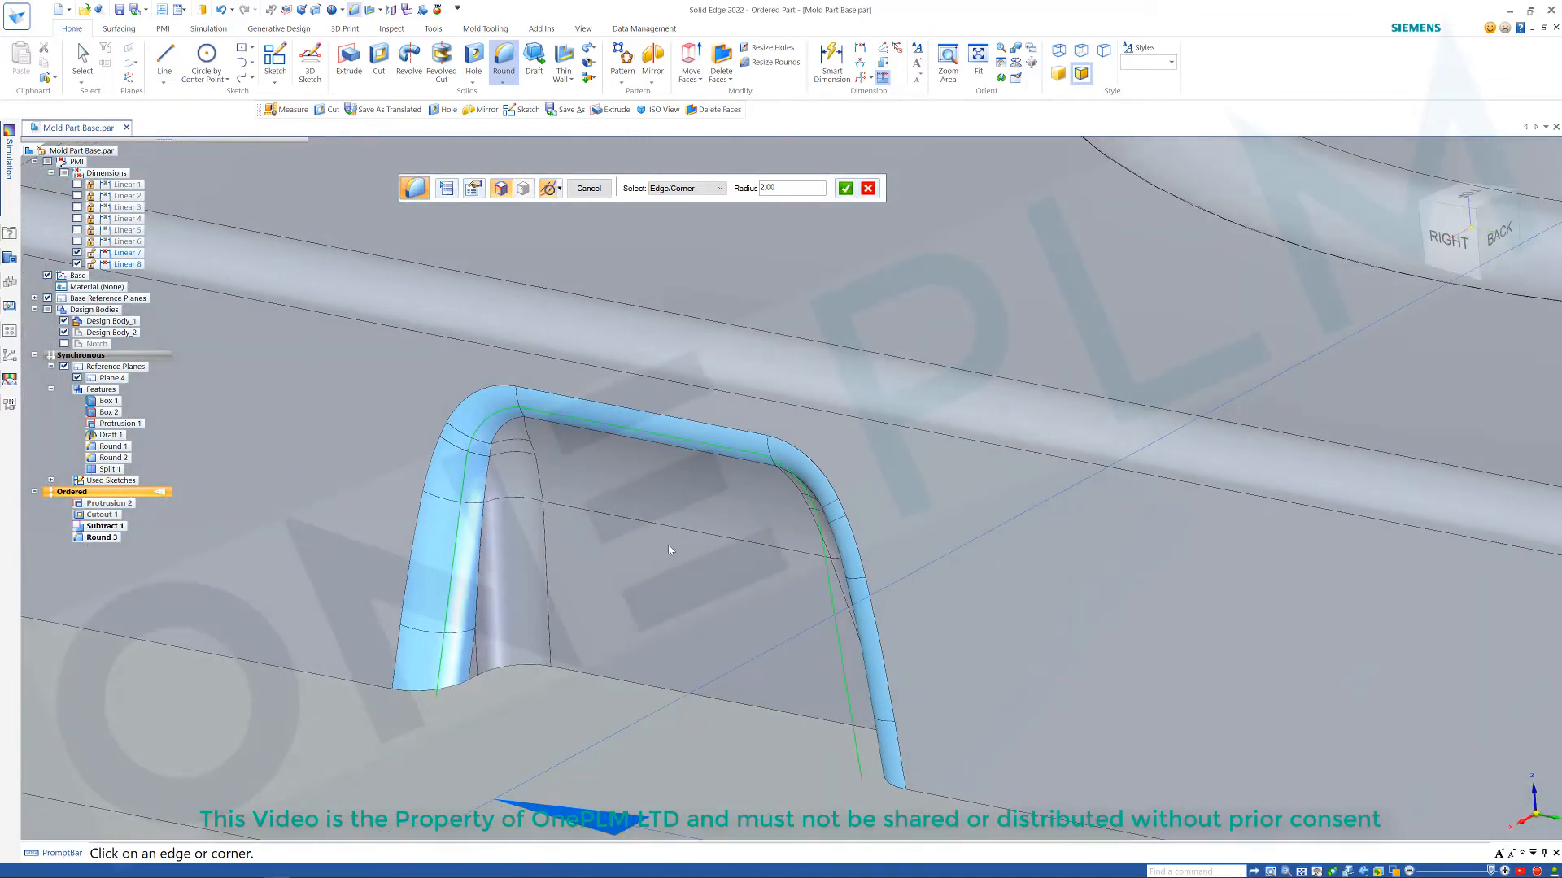
left_click(846, 190)
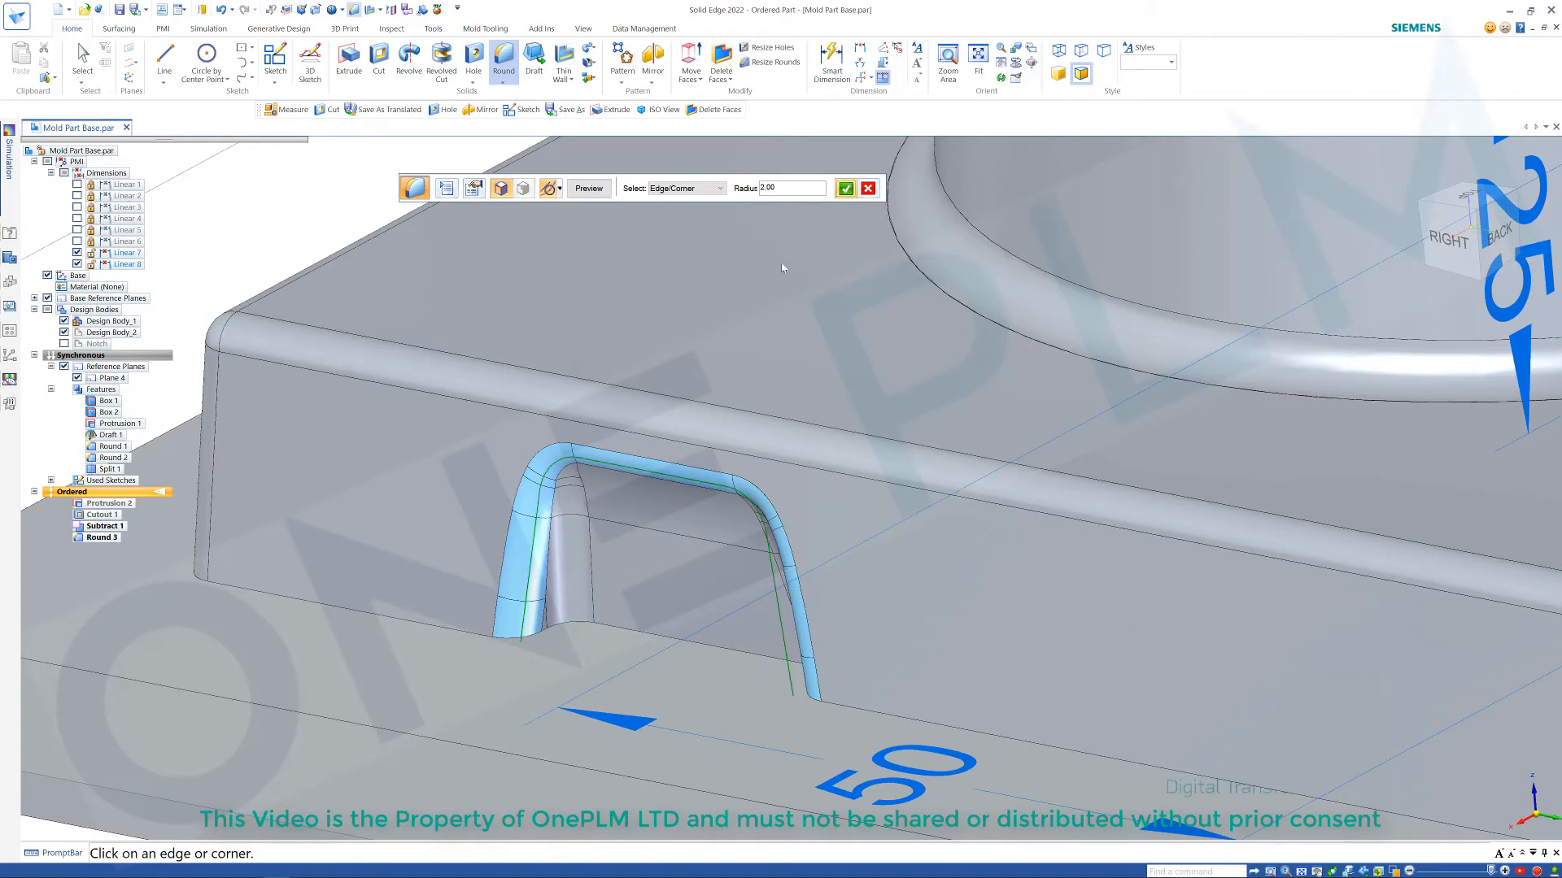
left_click(589, 188)
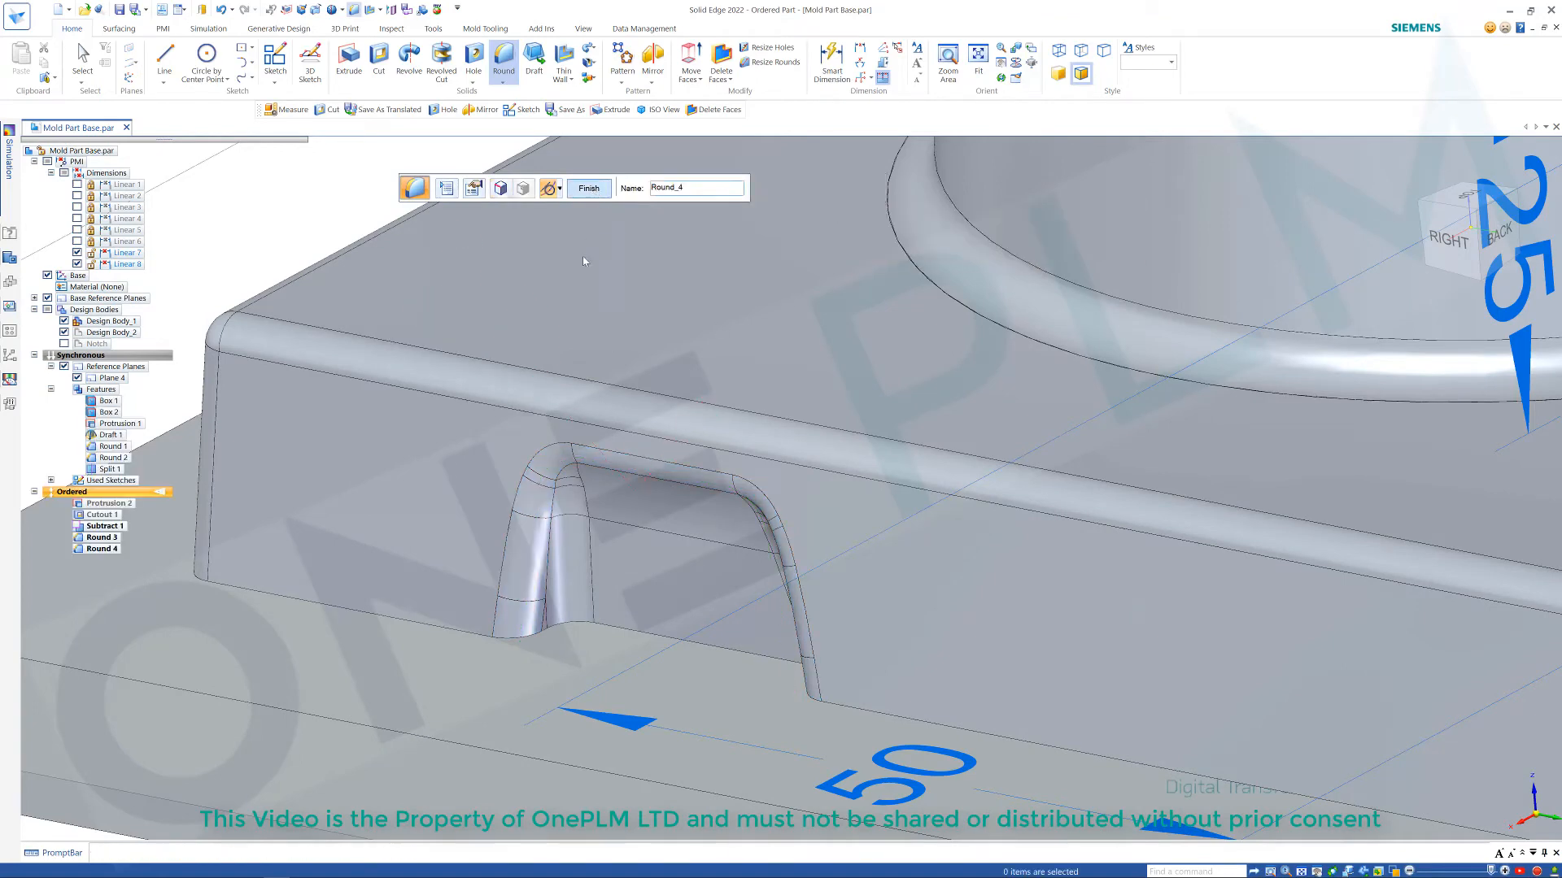
scroll(639, 613, "down", 1)
scroll(639, 613, "down", 3)
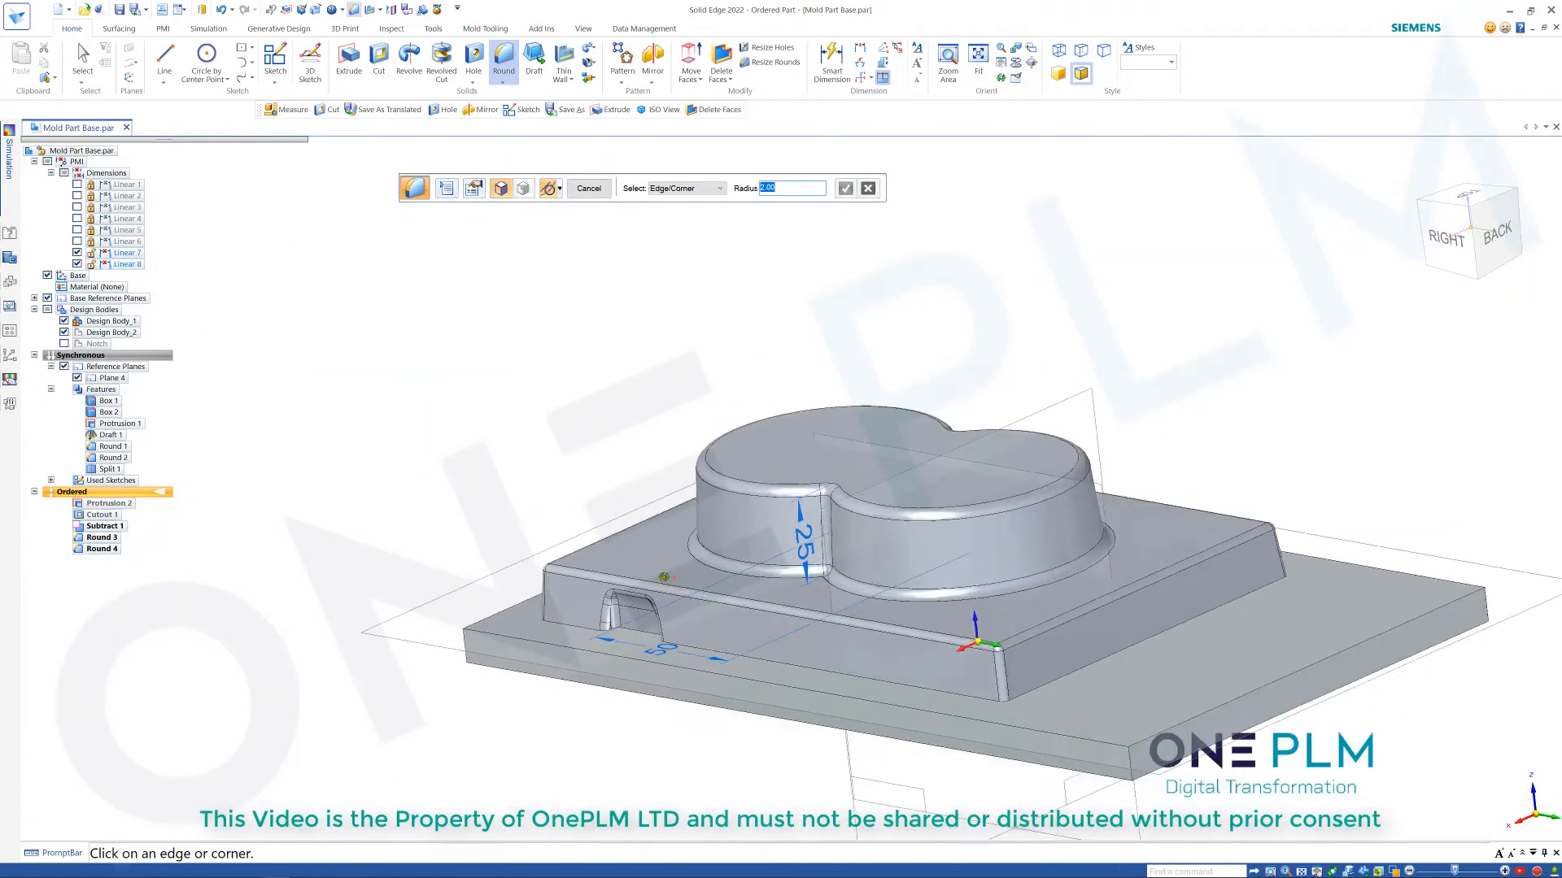
middle_click_drag(668, 602, 810, 661)
scroll(810, 661, "up", 2)
key("Escape")
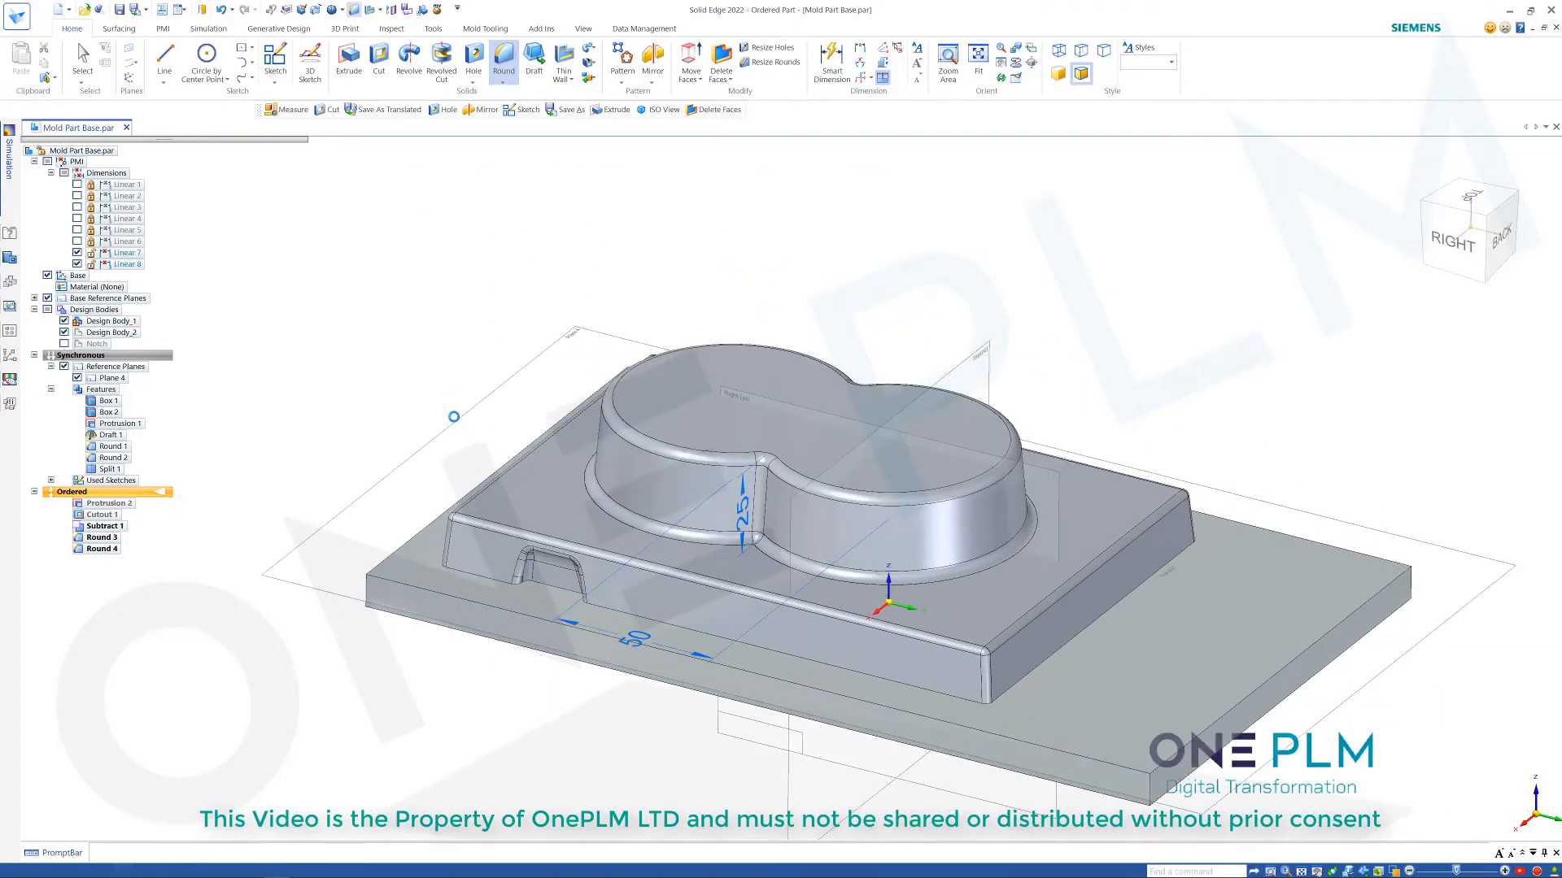
Mirror Subtract 1, Round 3 and Round 4 about a plane normal to the base's long upper edge at position .5.
middle_click_drag(425, 393, 394, 378)
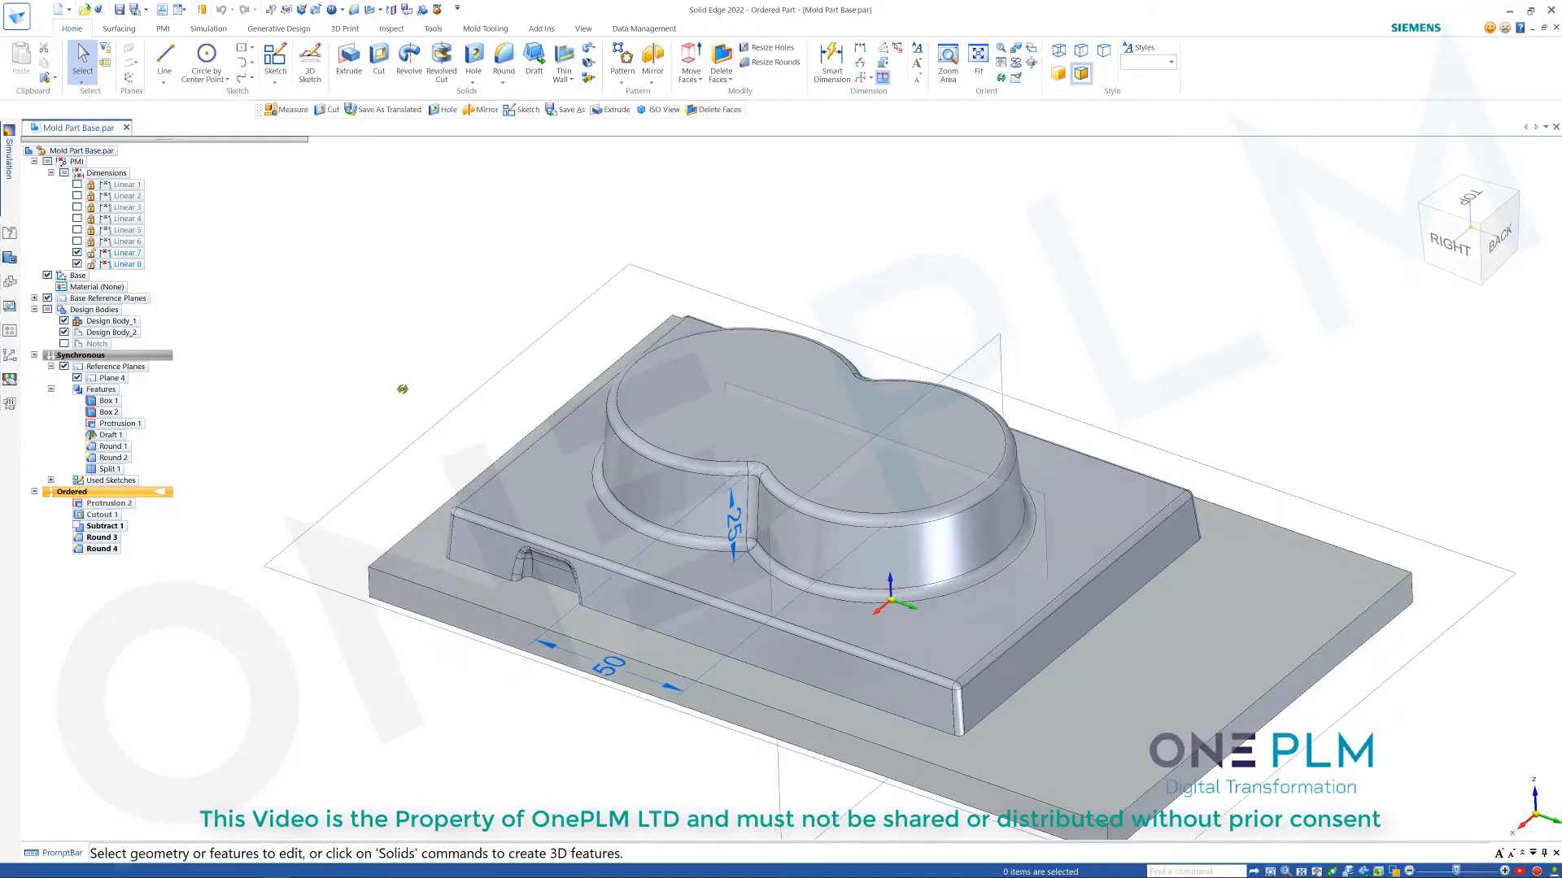
scroll(356, 405, "down", 1)
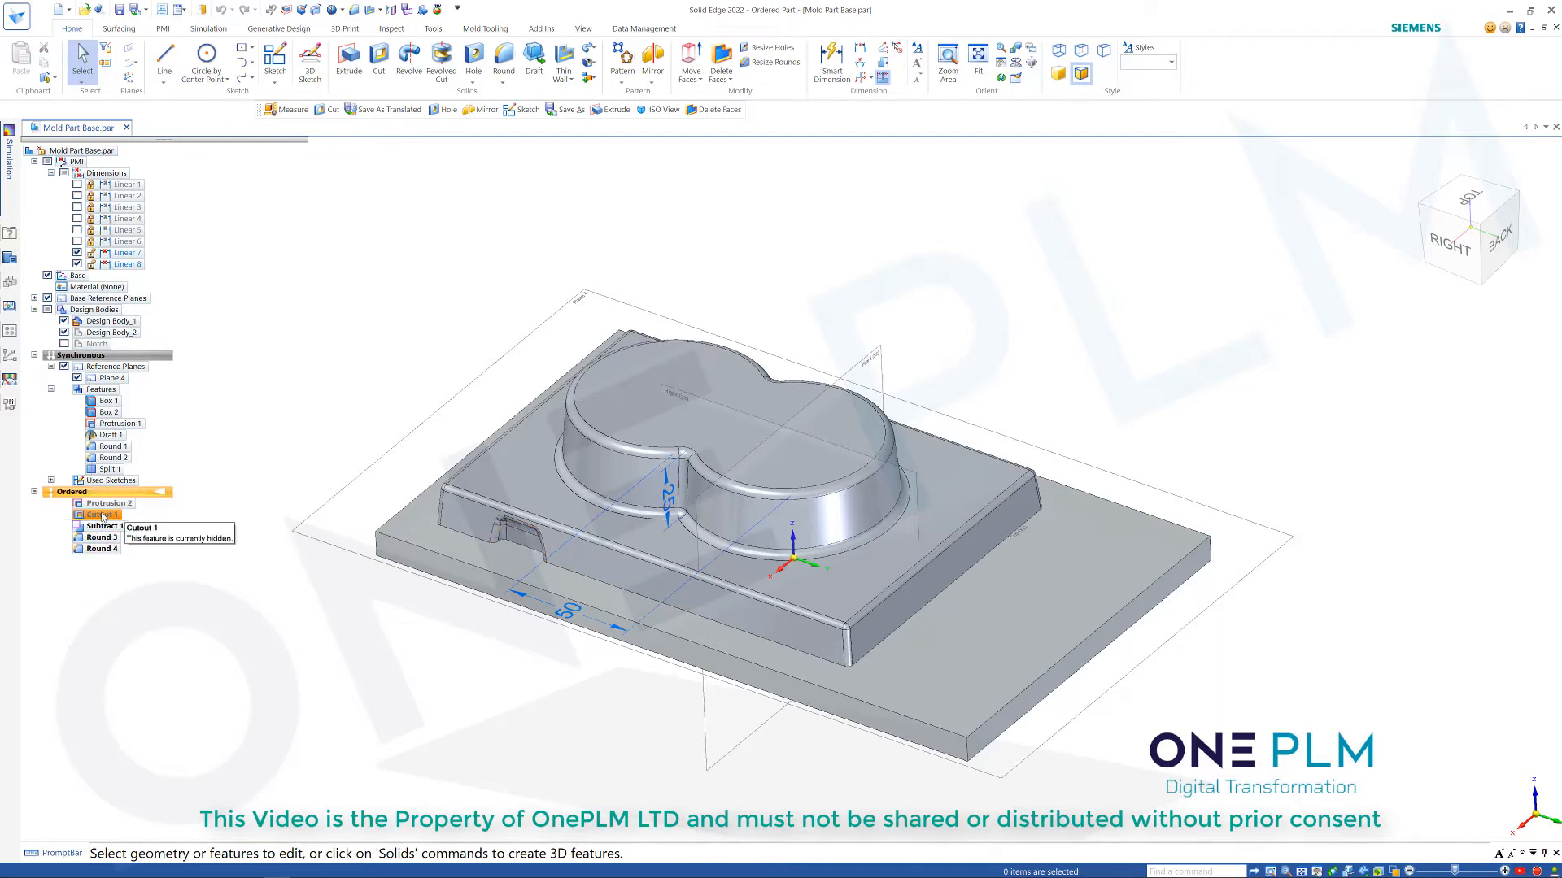
middle_click_drag(249, 588, 265, 622)
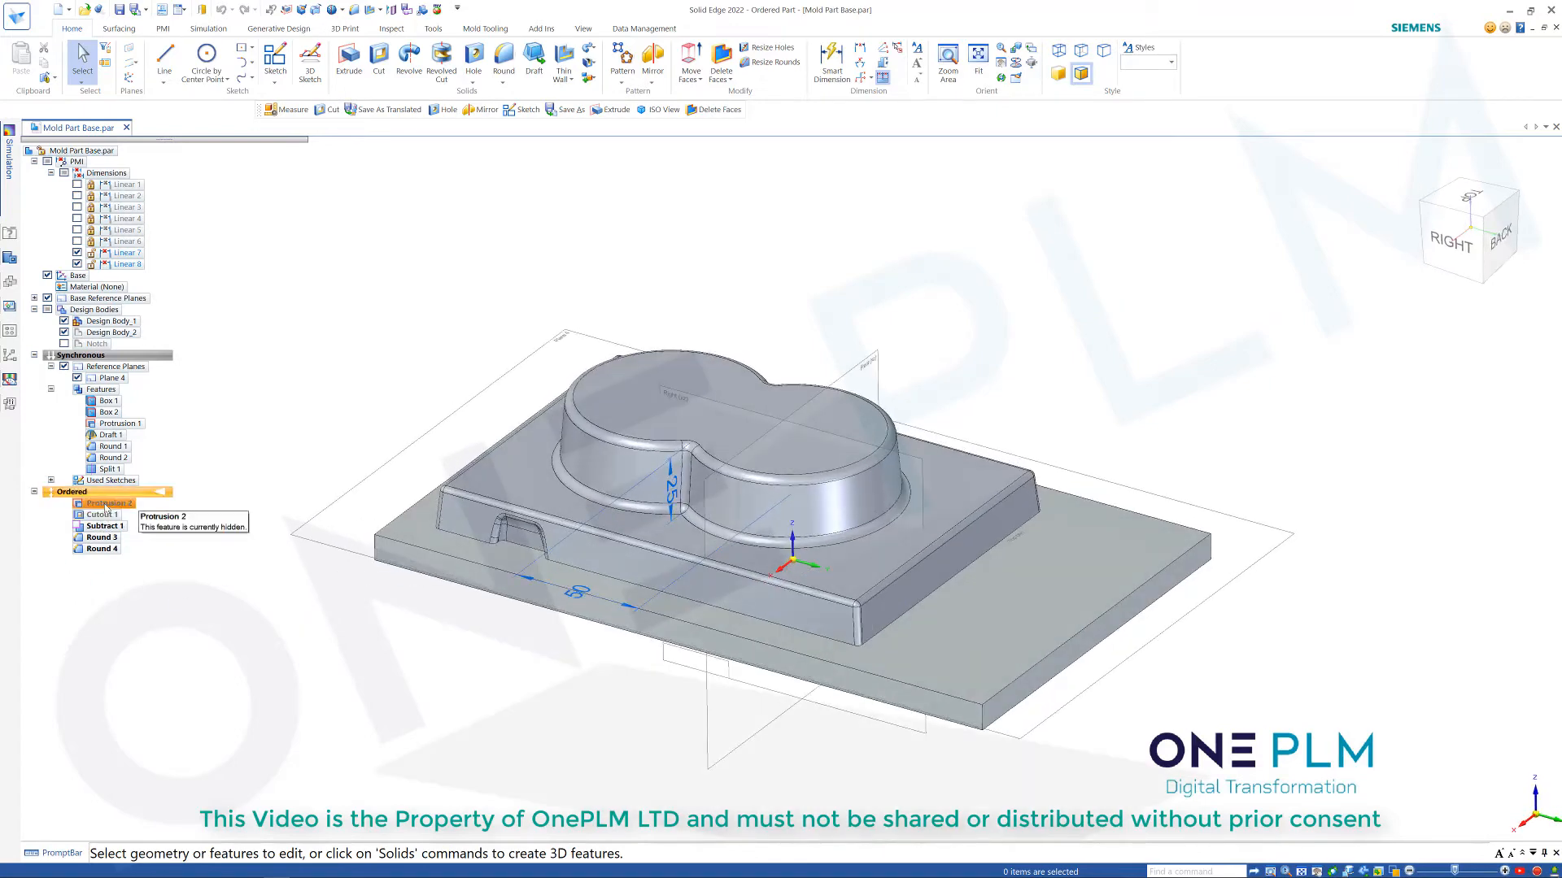
left_click(104, 526)
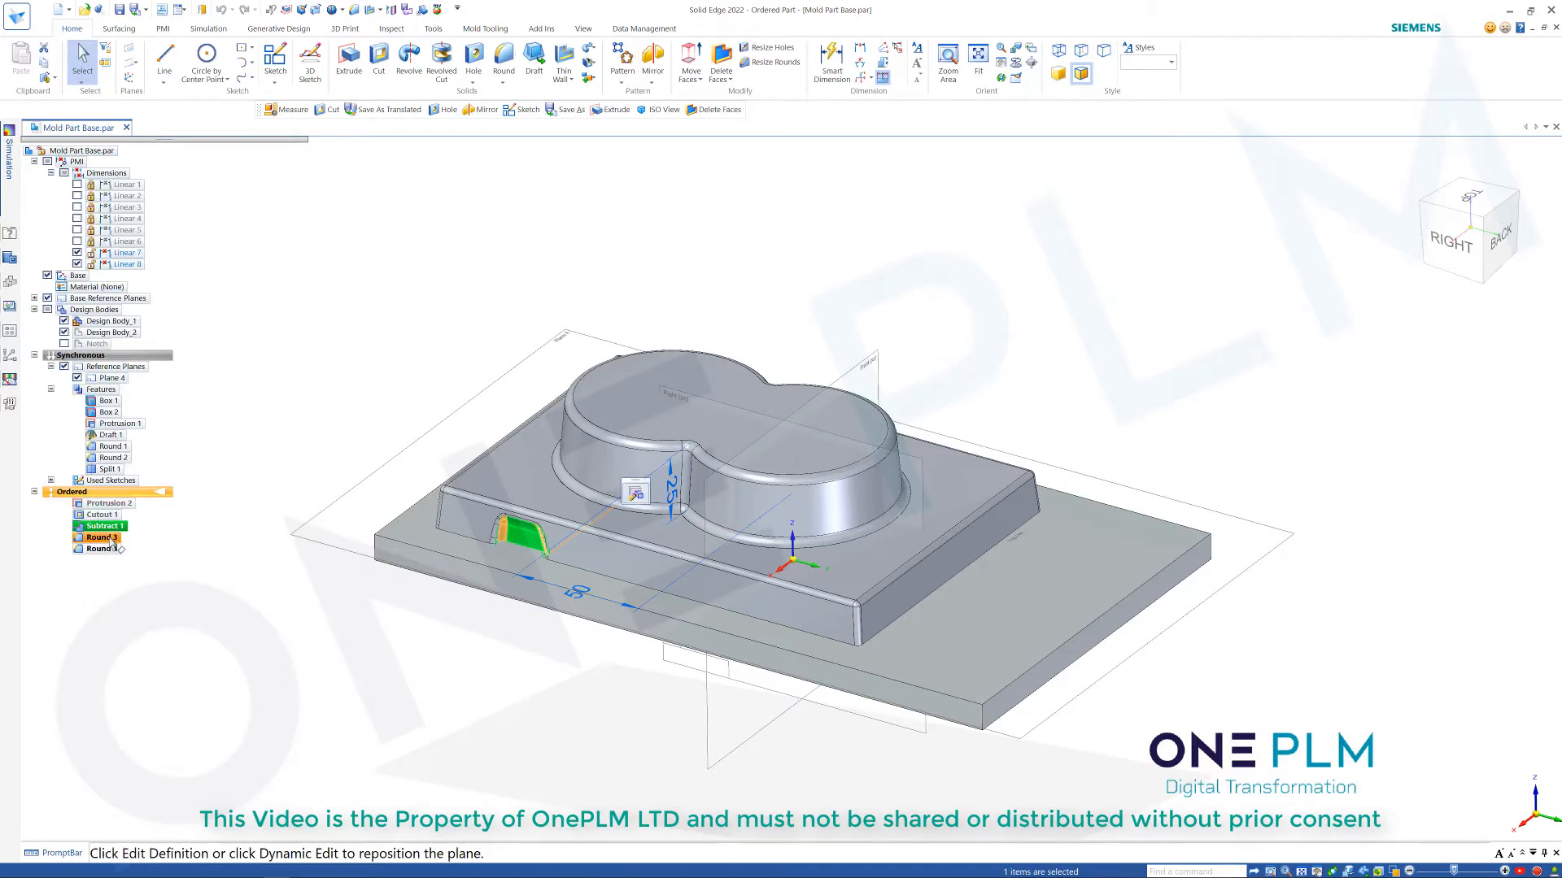
left_click(111, 537, "ctrl")
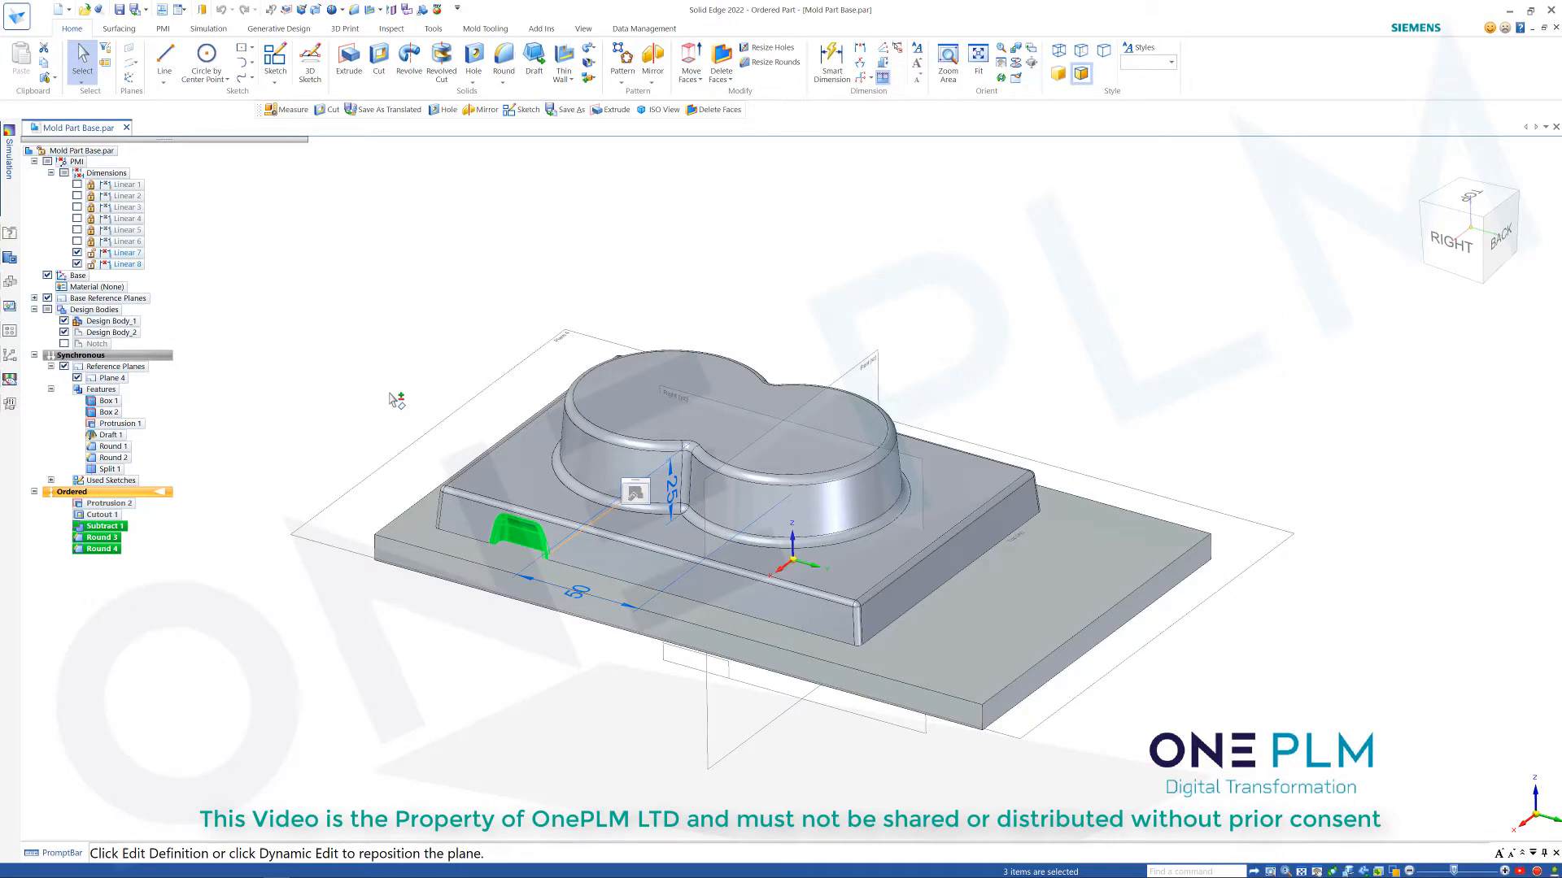
left_click(653, 57)
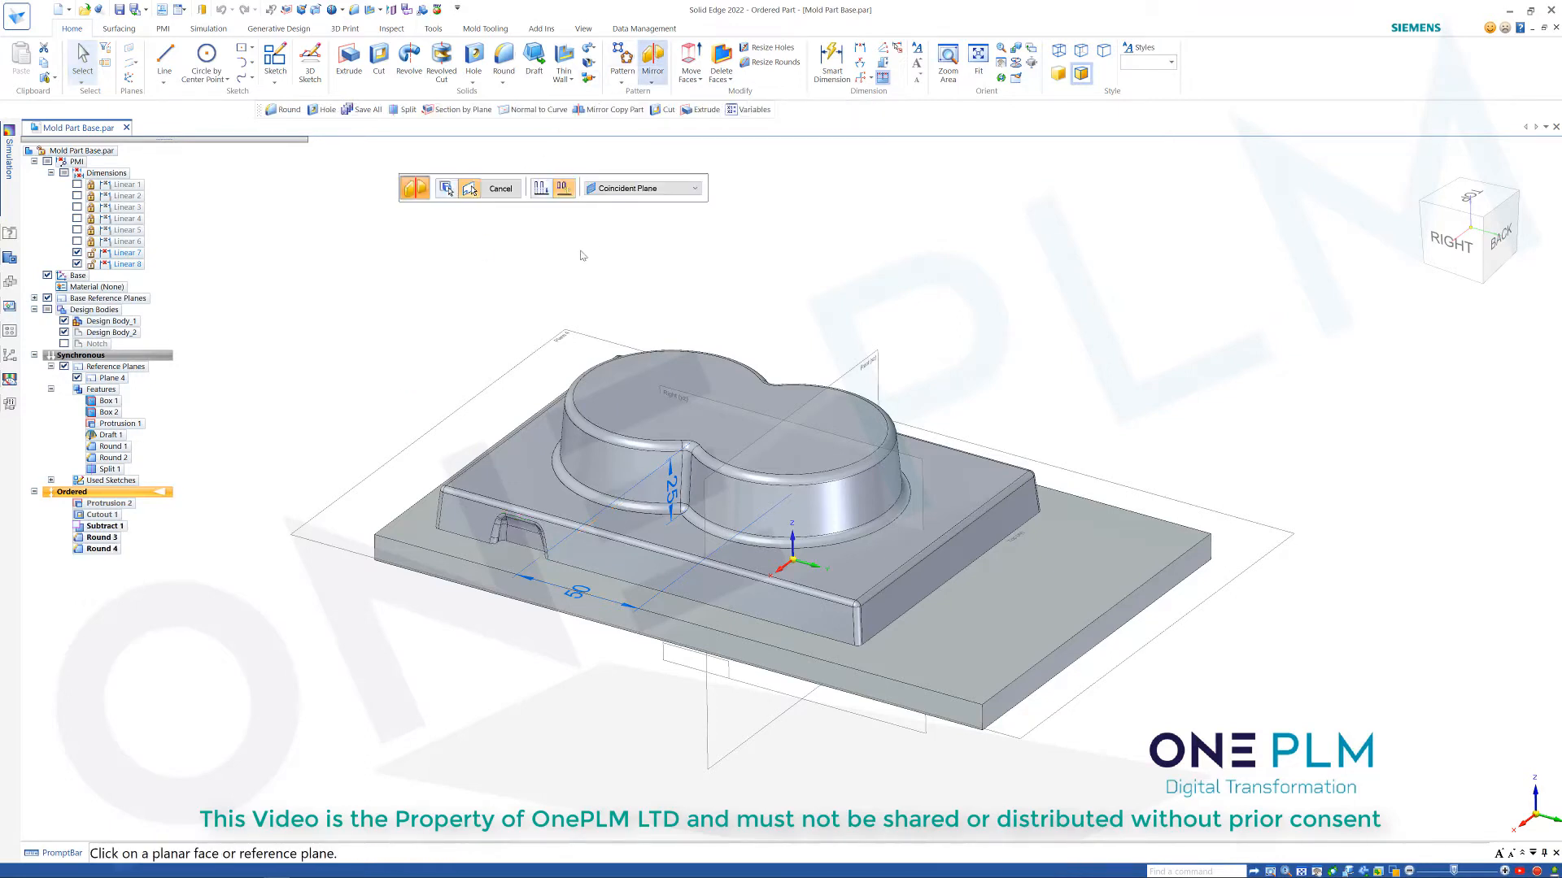
left_click(632, 191)
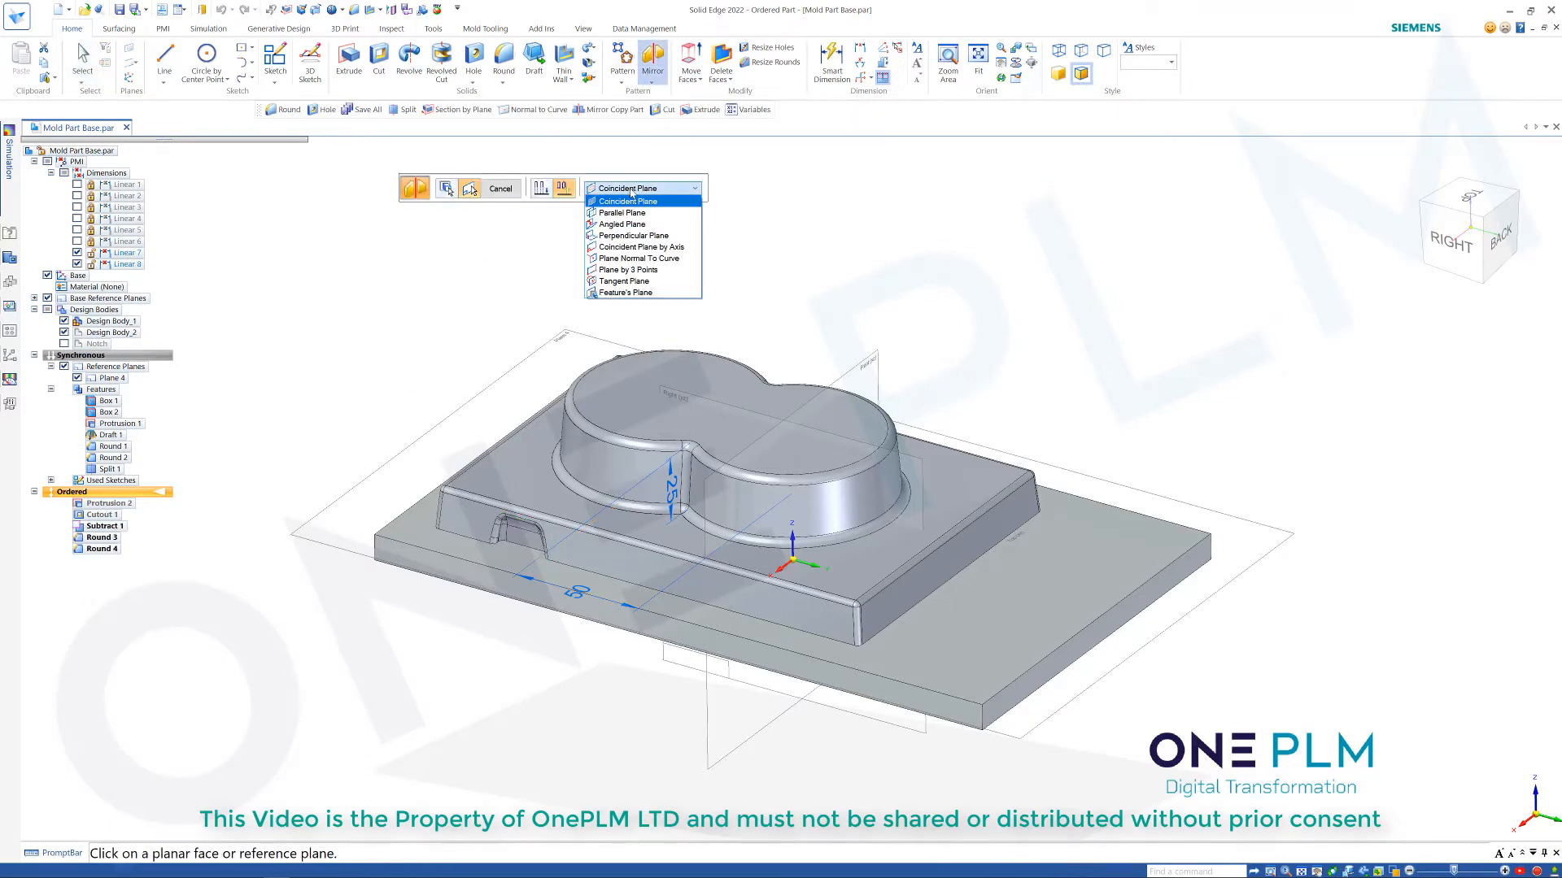
left_click(636, 259)
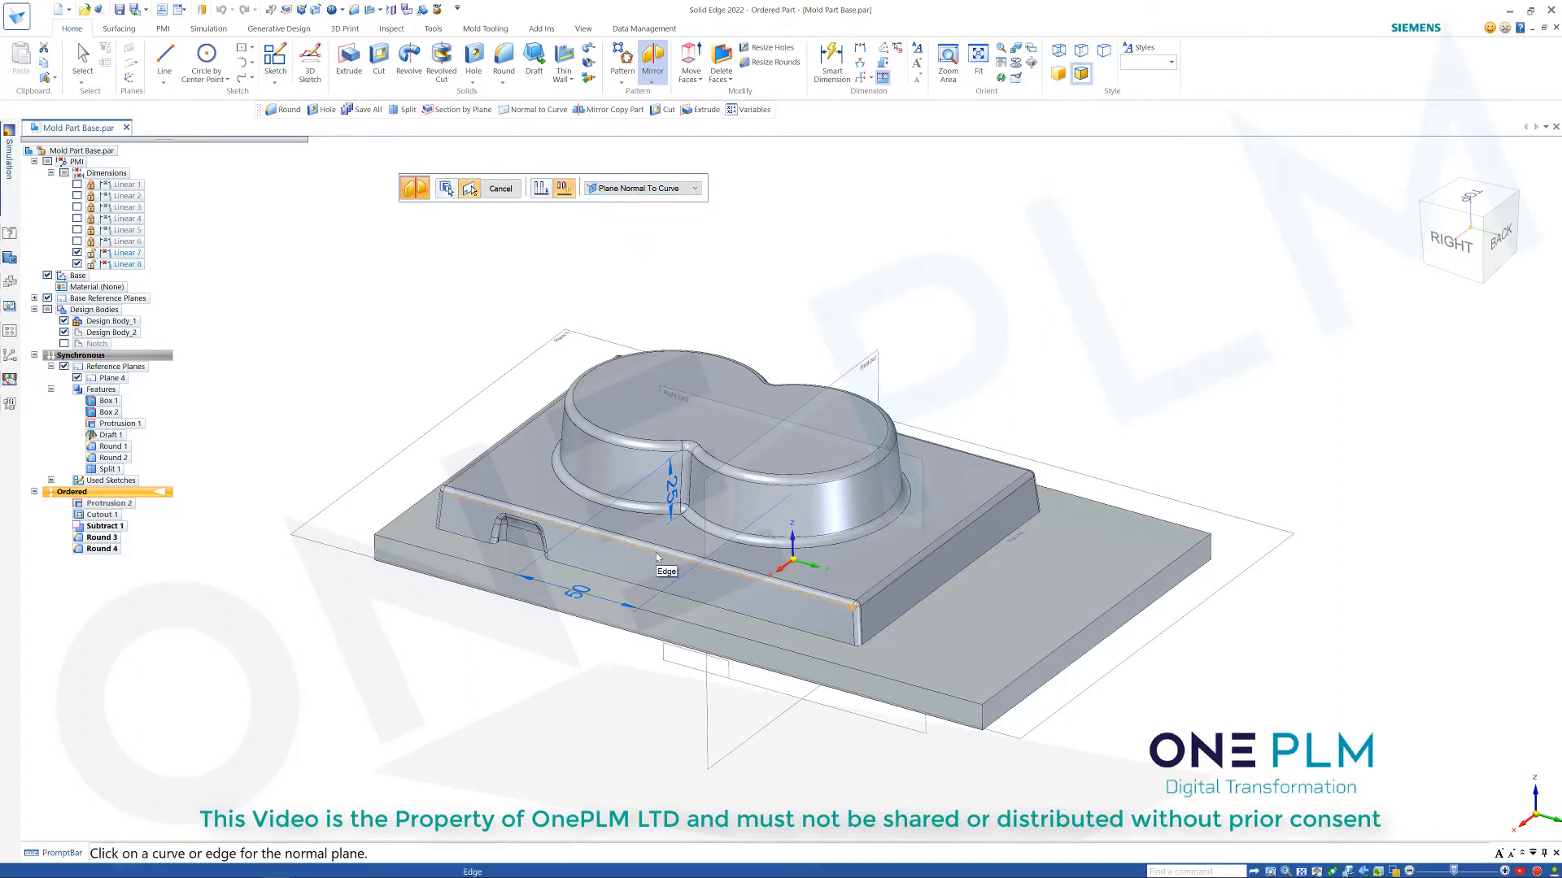
left_click(617, 541)
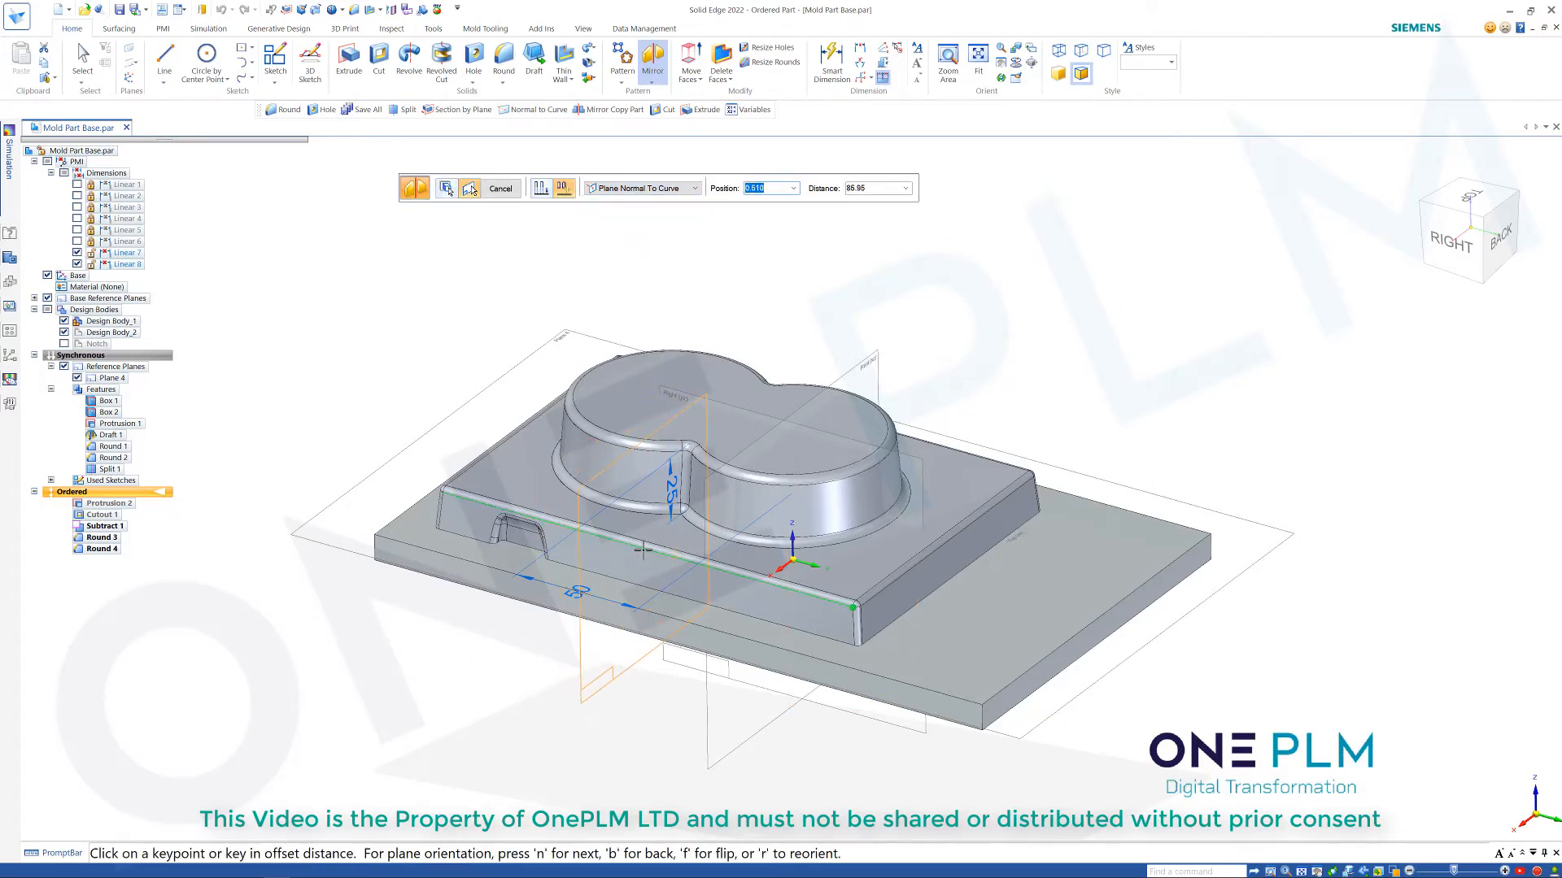
type(".5")
key("Return")
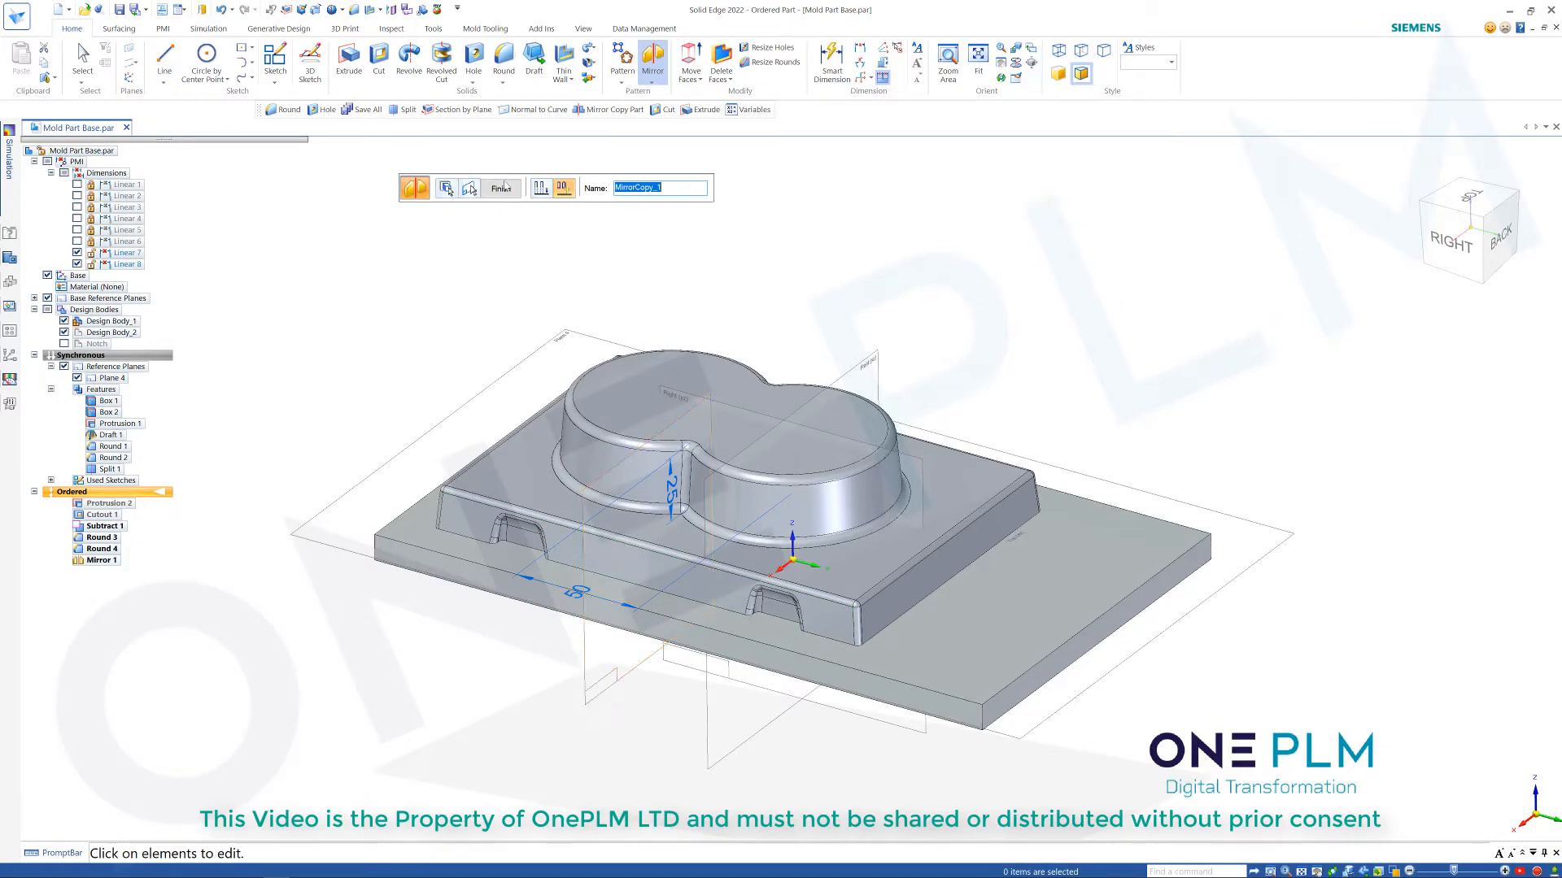
left_click(502, 188)
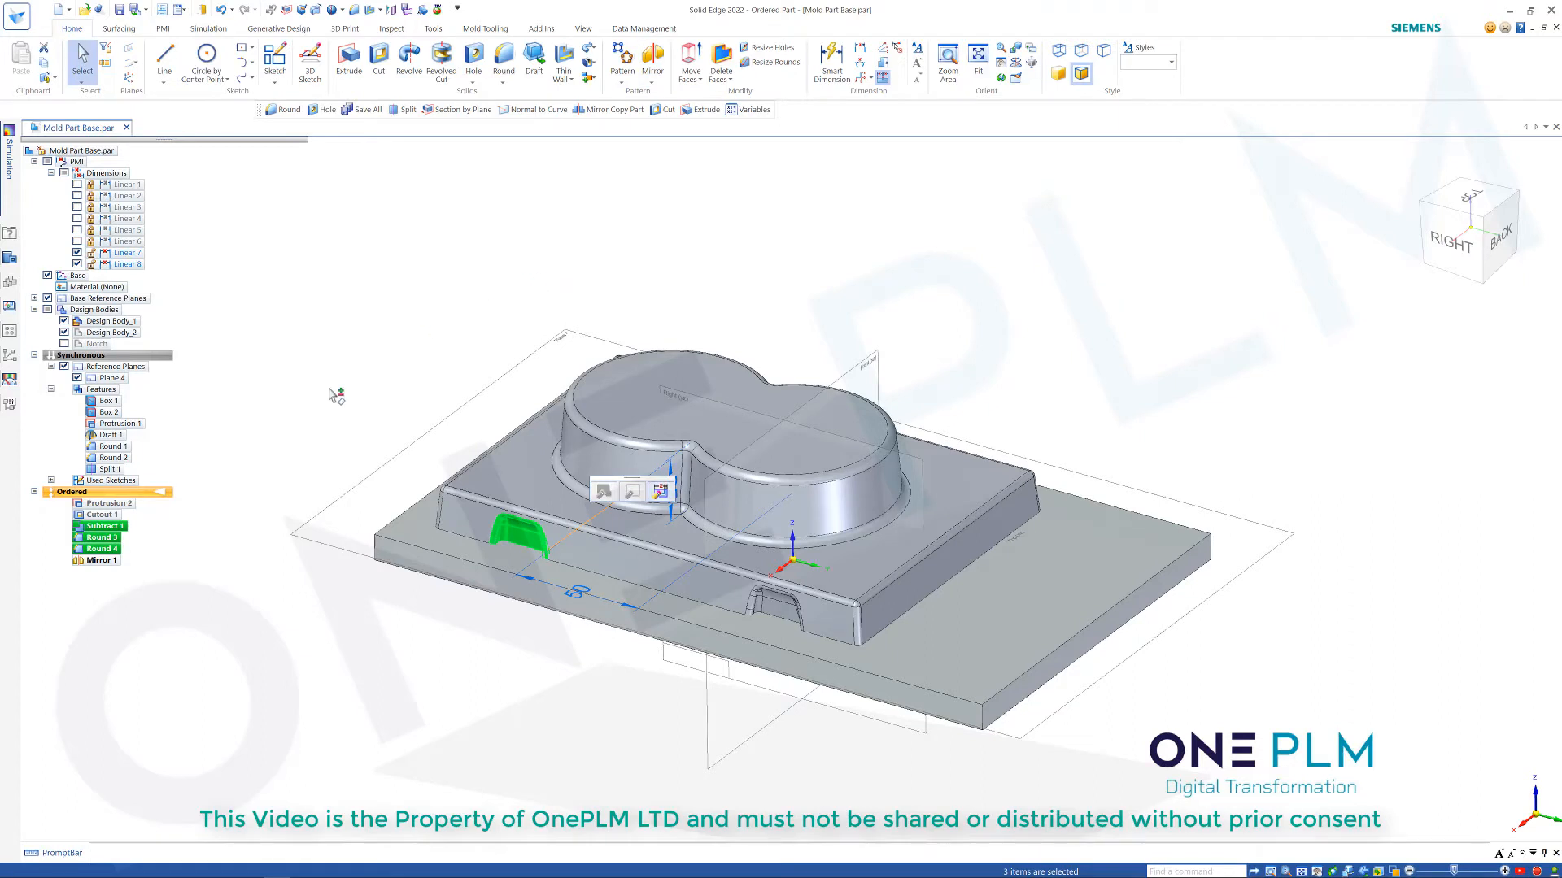
Mirror Subtract 1, Round 3, Round 4 and Mirror 1 about a plane normal to the base's short upper edge at its midpoint.
left_click(100, 560, "ctrl")
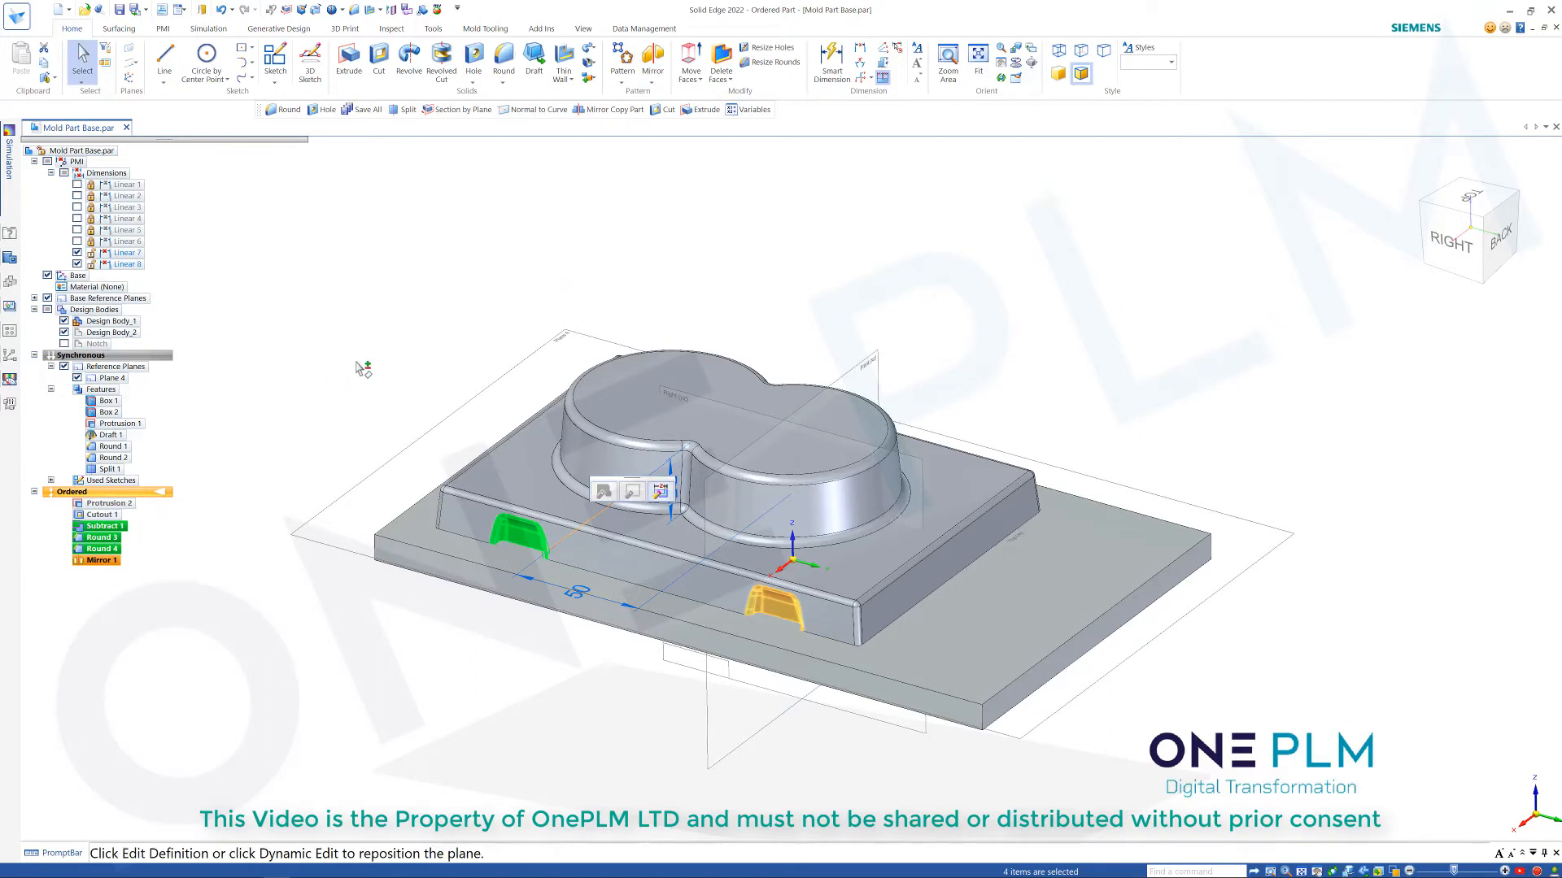
left_click(657, 62)
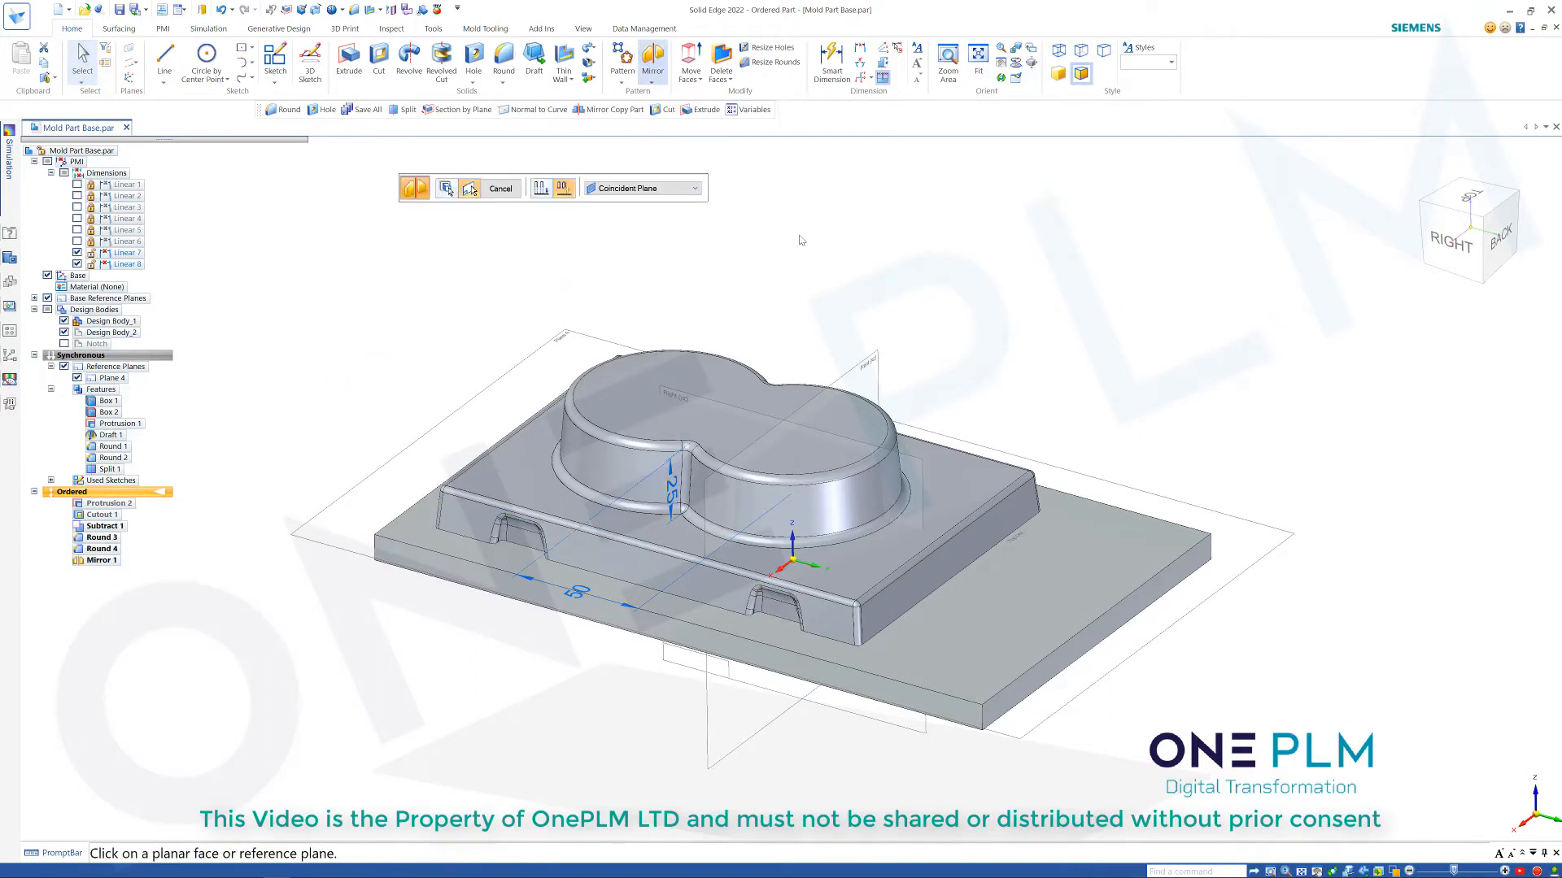
left_click(662, 190)
left_click(646, 258)
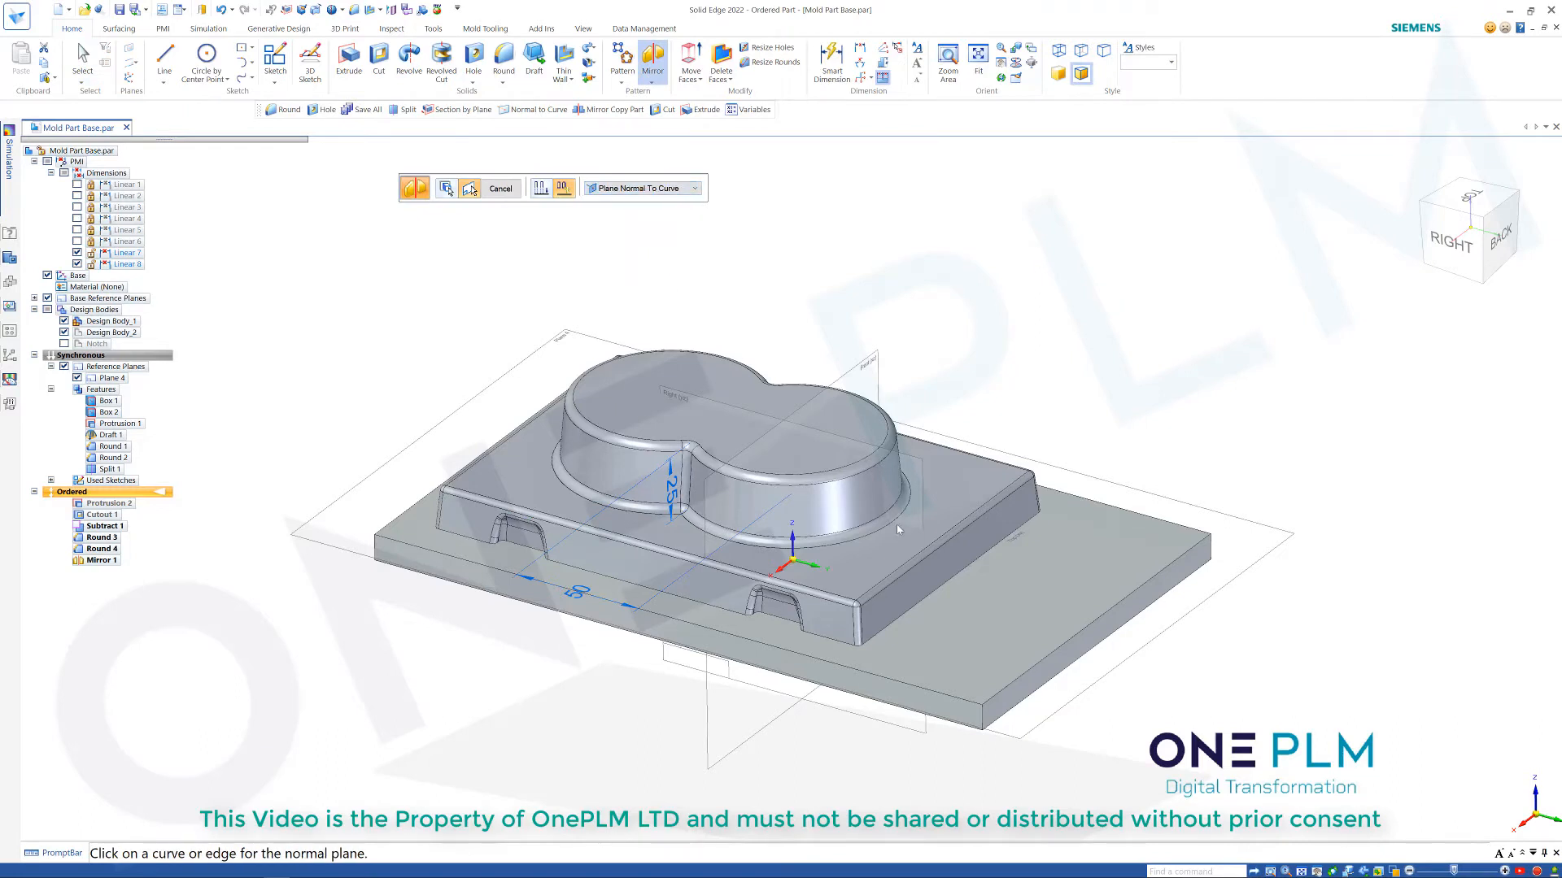
left_click(945, 543)
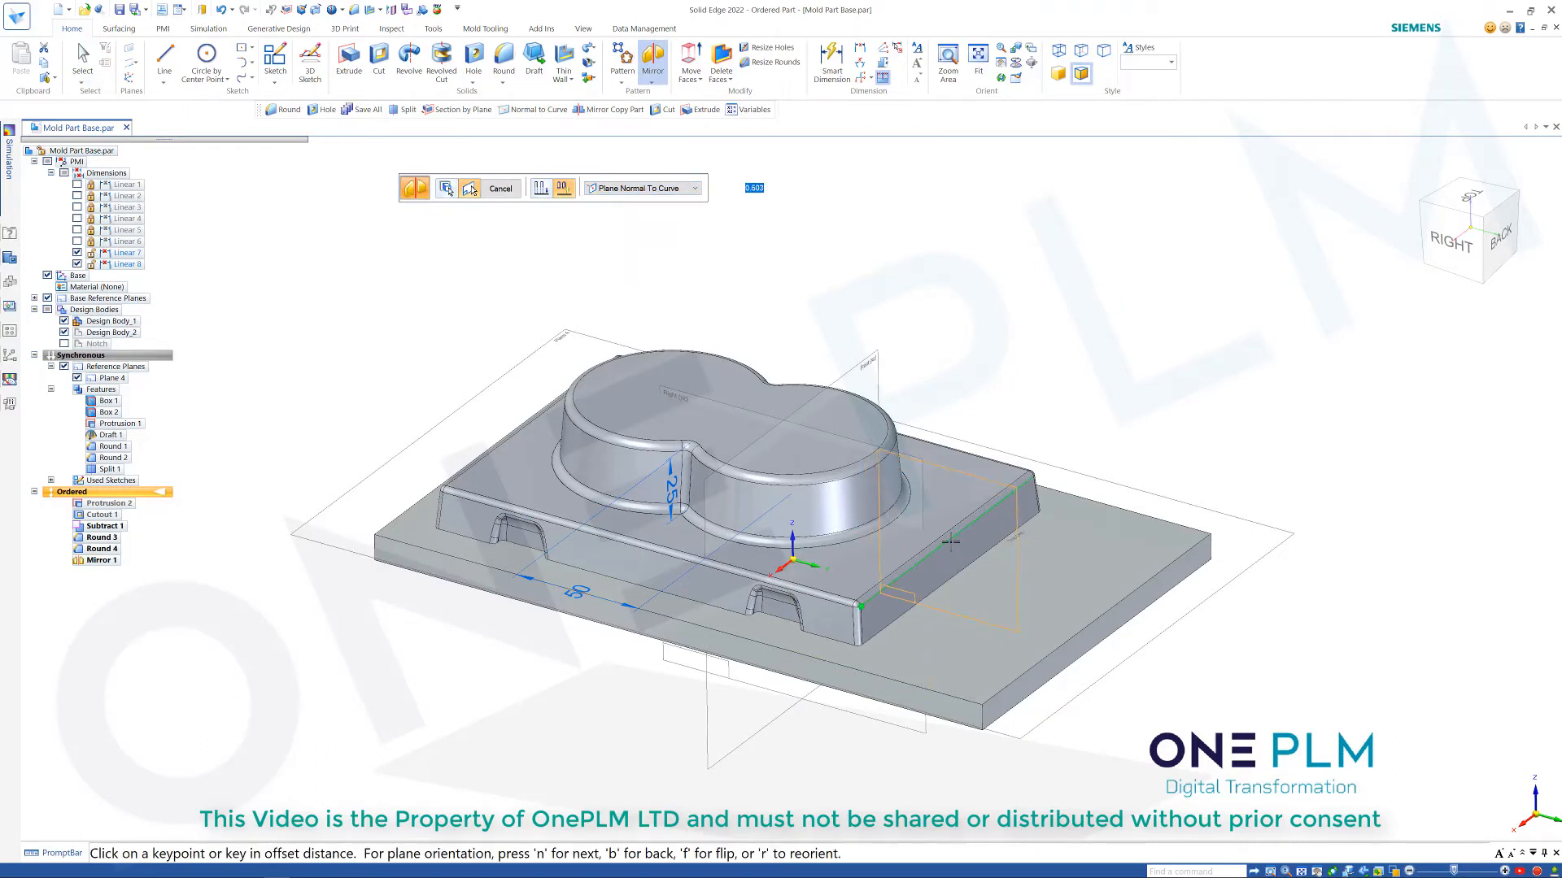
left_click(950, 541)
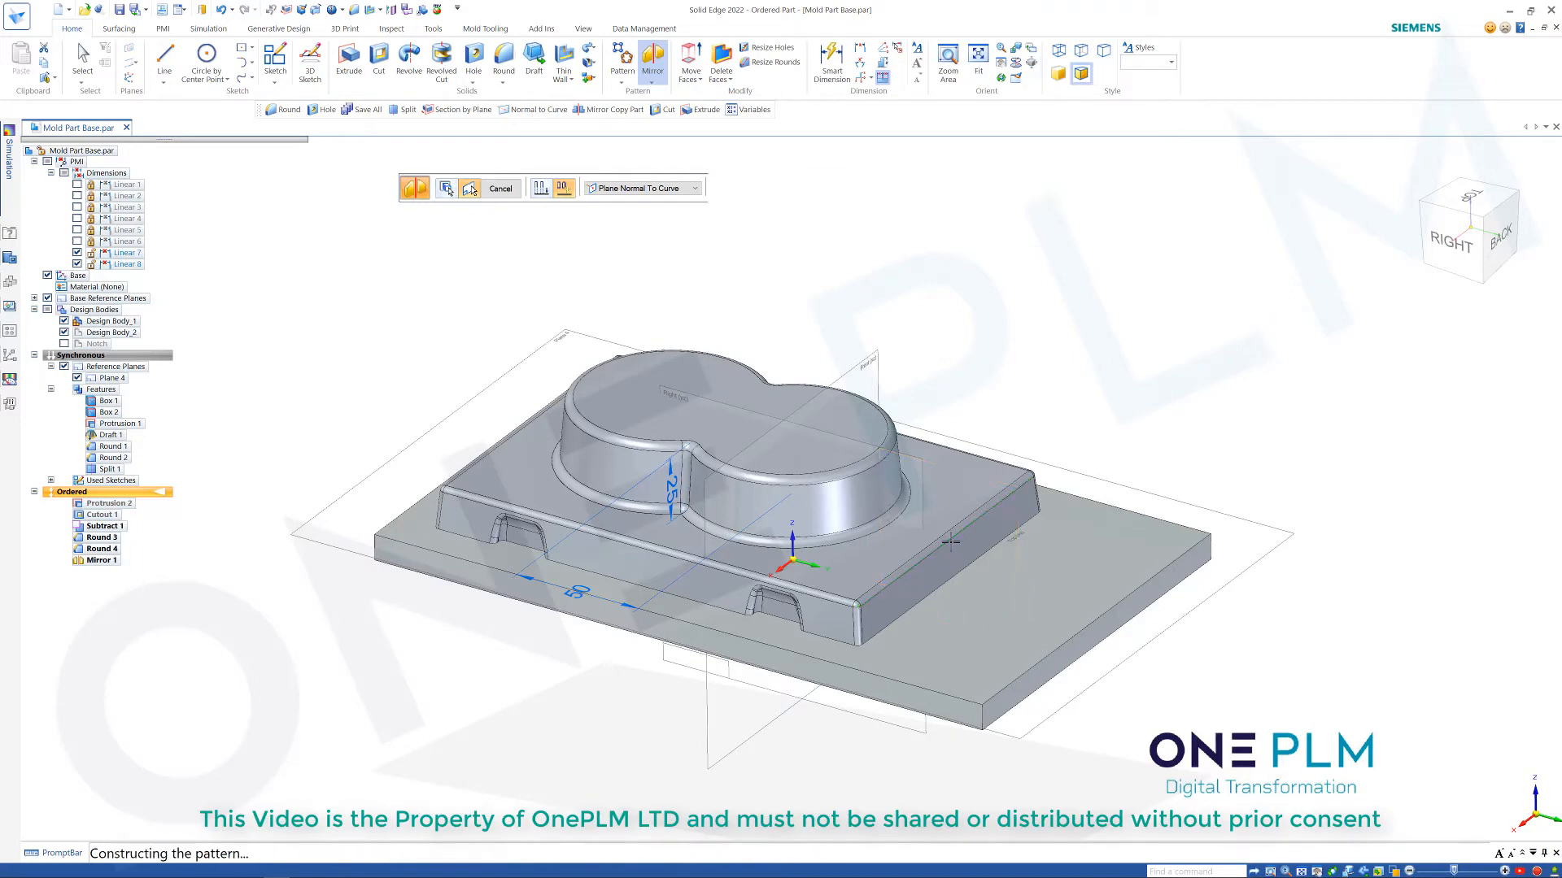
left_click(500, 189)
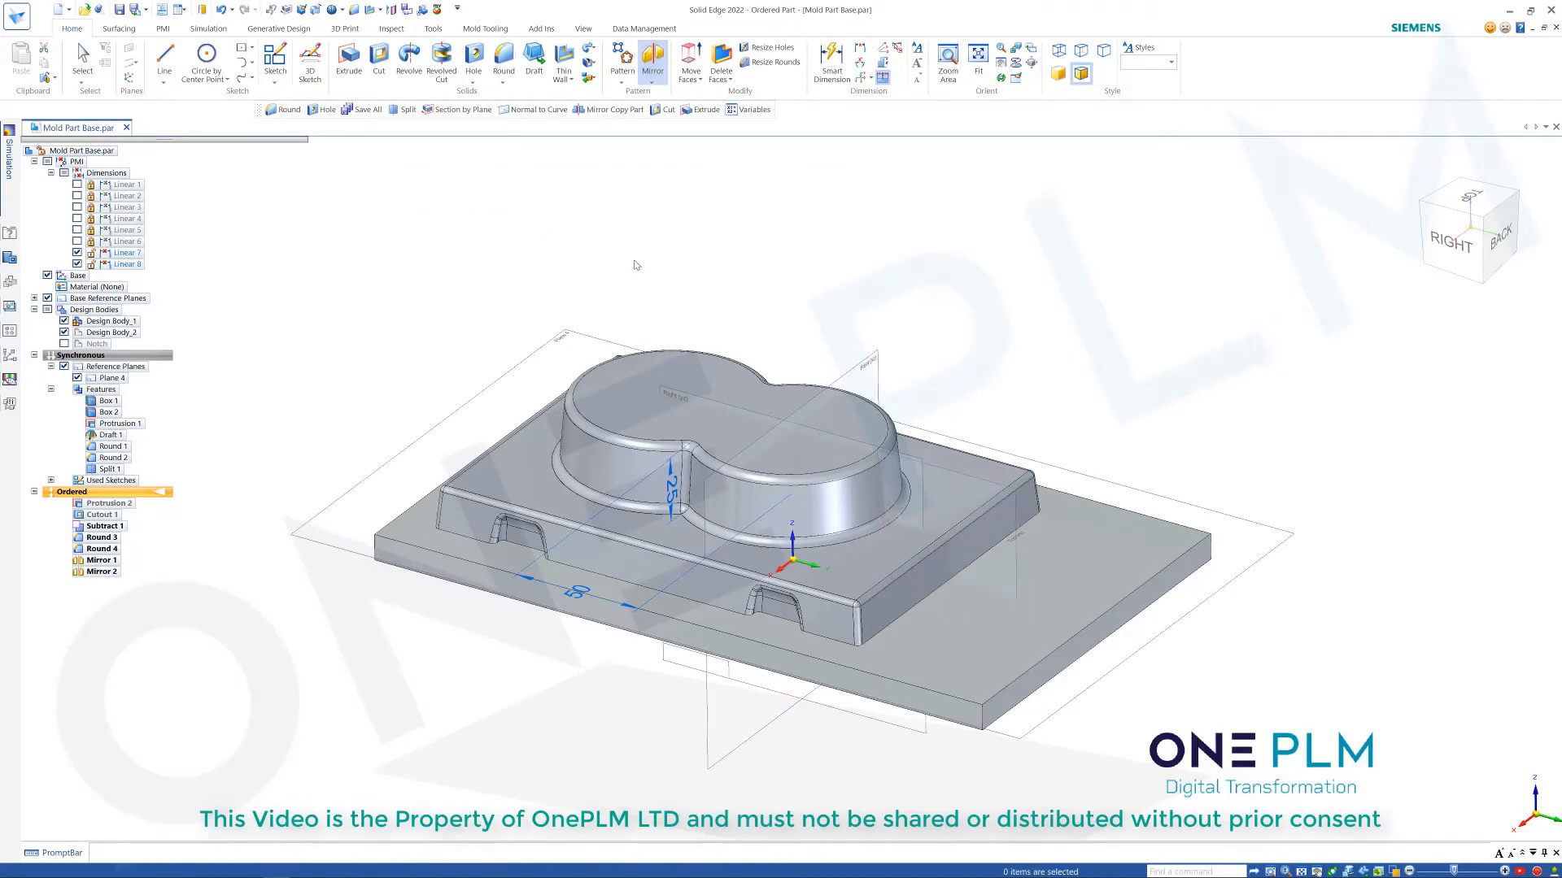
Hide the PMI dimensions, the base reference planes and the synchronous reference planes.
middle_click_drag(643, 350, 1027, 383)
left_click(697, 301)
scroll(1011, 385, "down", 2)
scroll(743, 426, "up", 1)
scroll(610, 251, "up", 1)
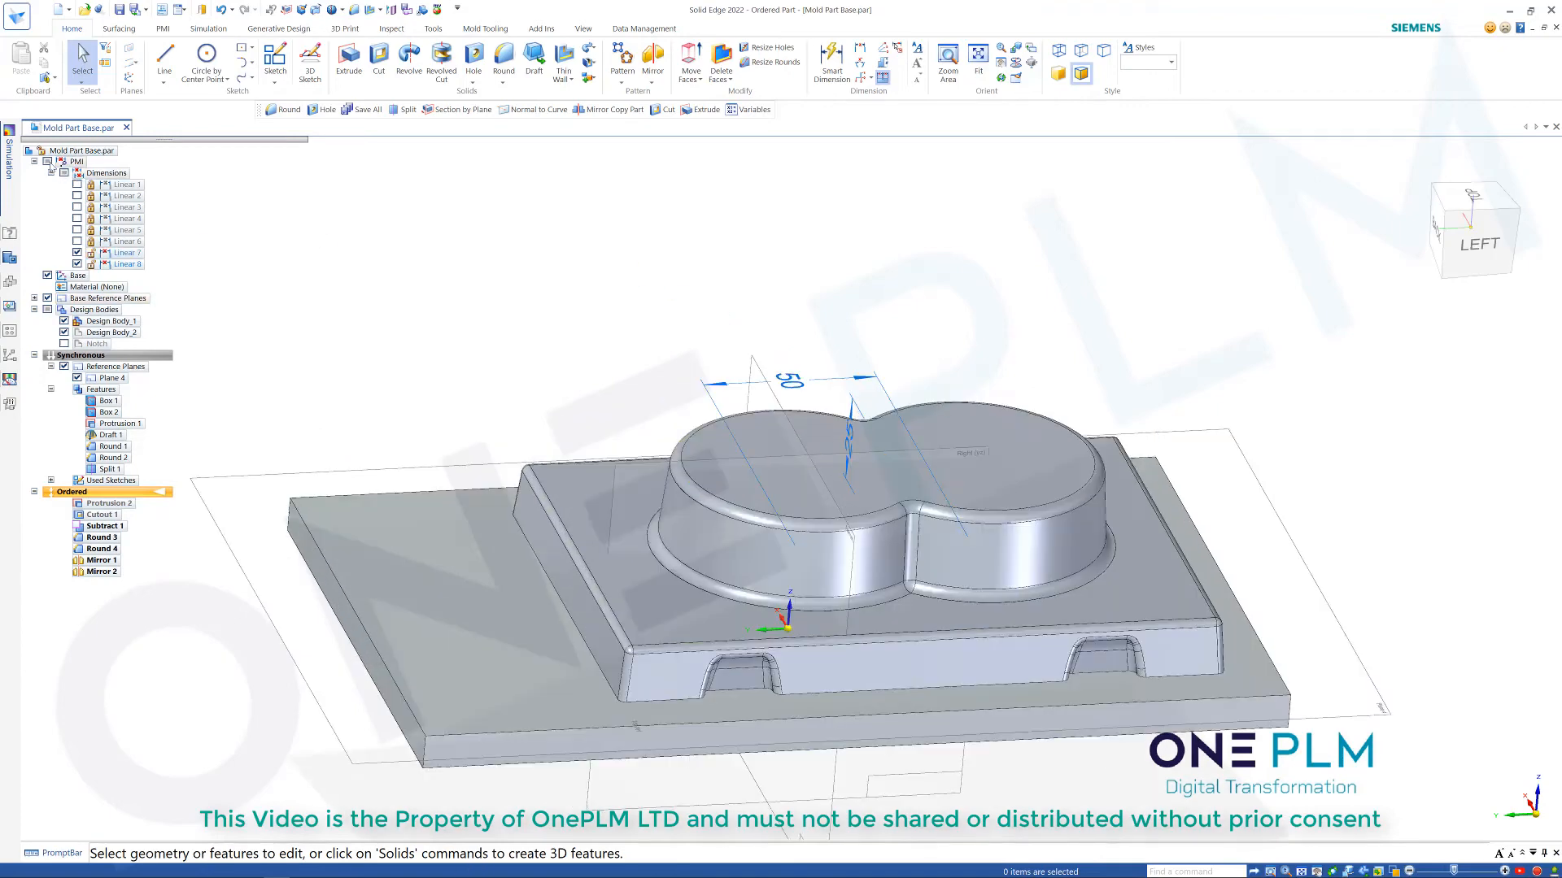
middle_click_drag(532, 333, 510, 332)
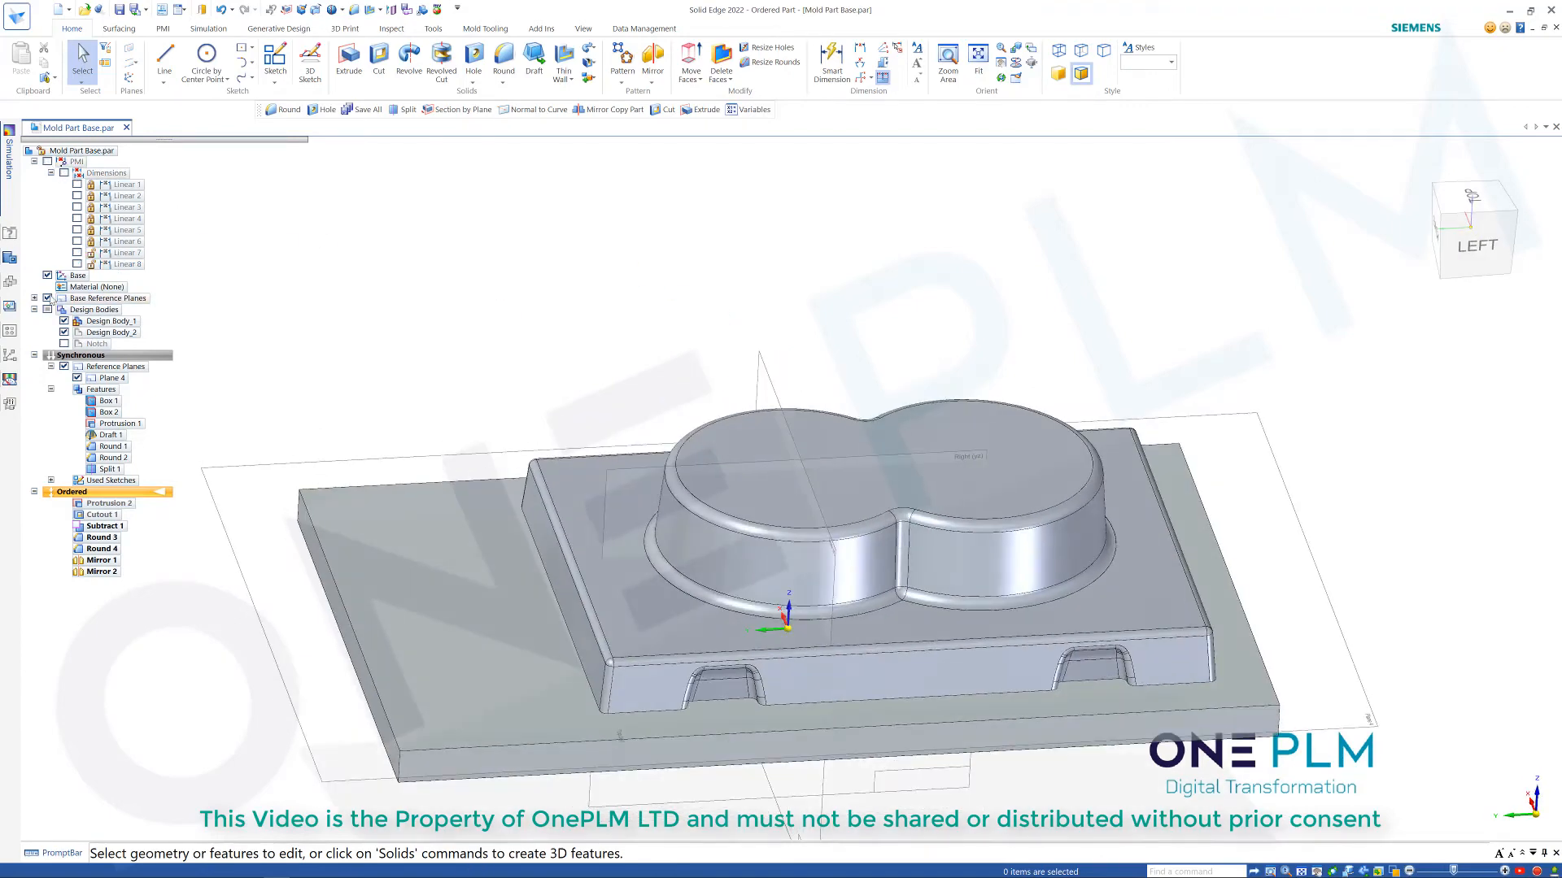
left_click(47, 298)
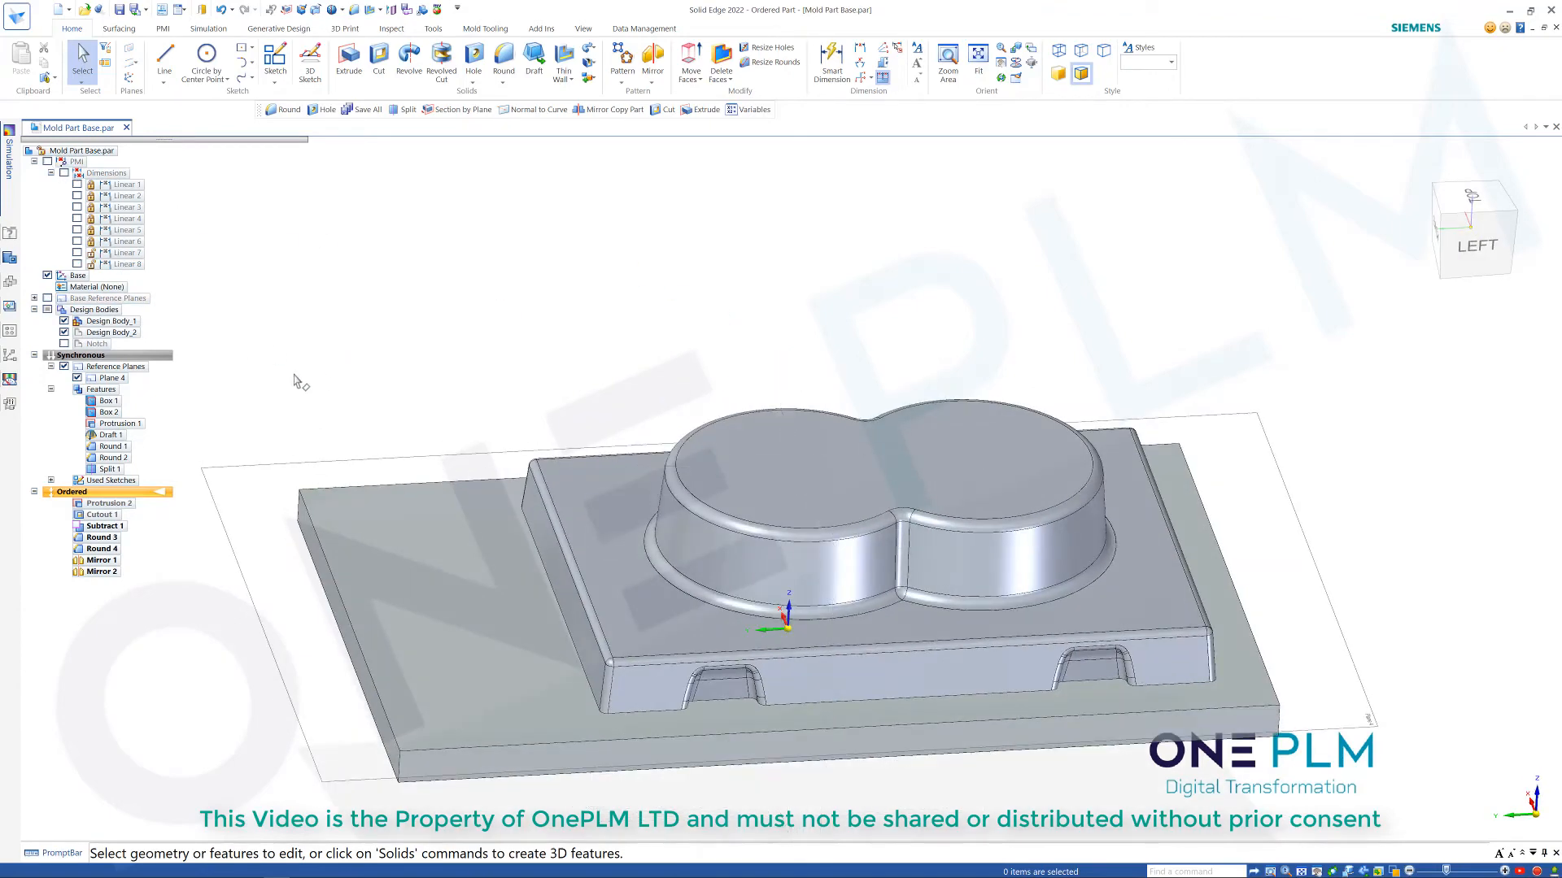
left_click(64, 366)
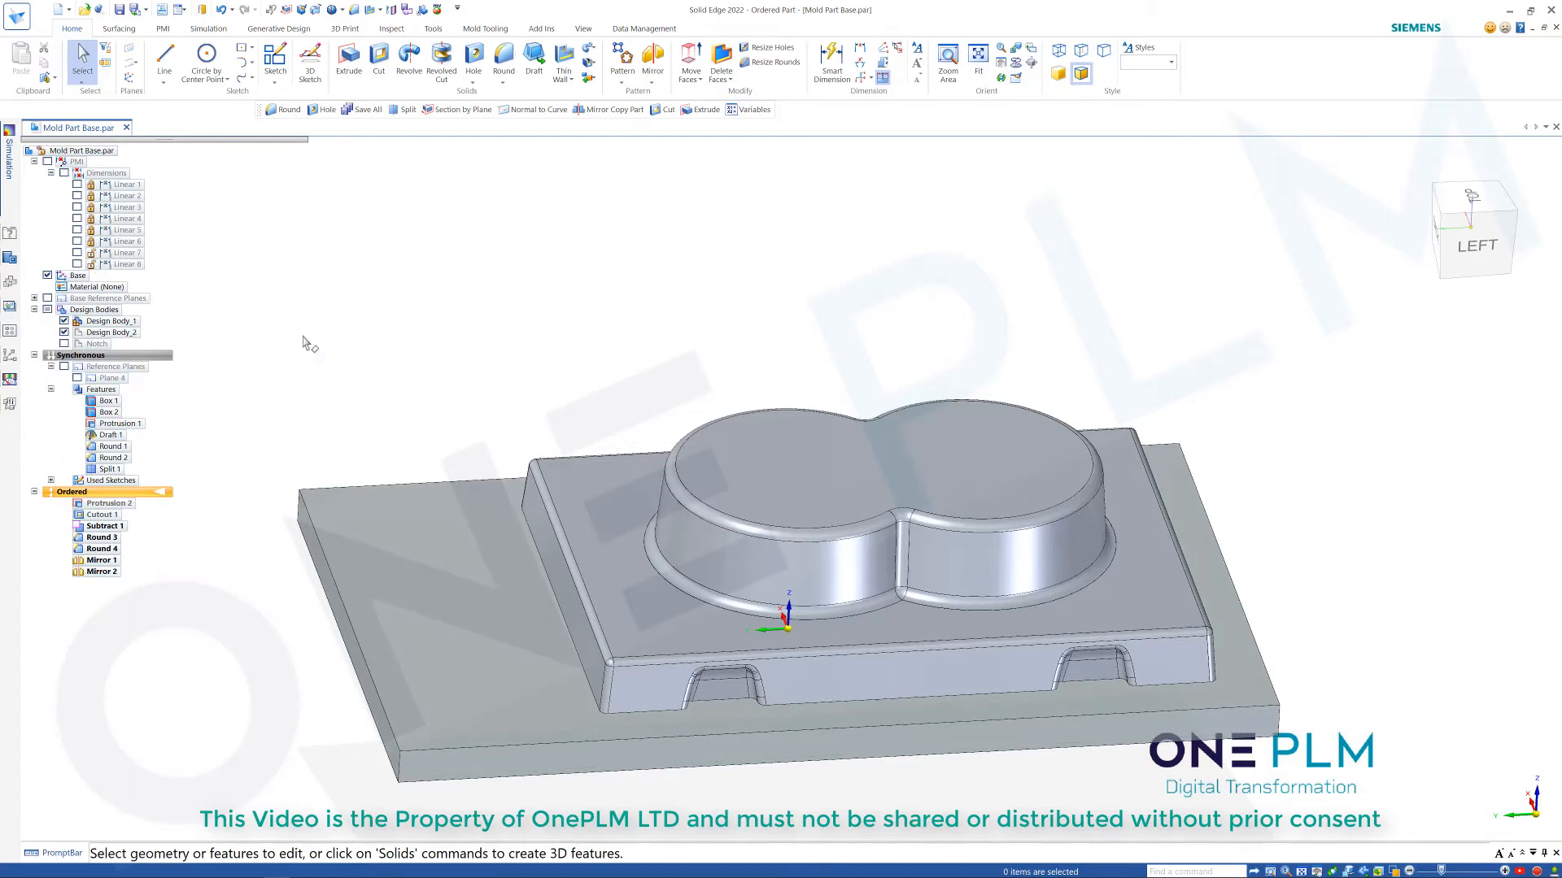
Unite Design Body_2, the flat base plate, with Design Body_1 using the Union command.
scroll(685, 366, "down", 3)
mouse_move(701, 381)
middle_mouse_down()
mouse_move(735, 354)
mouse_move(716, 393)
middle_mouse_up()
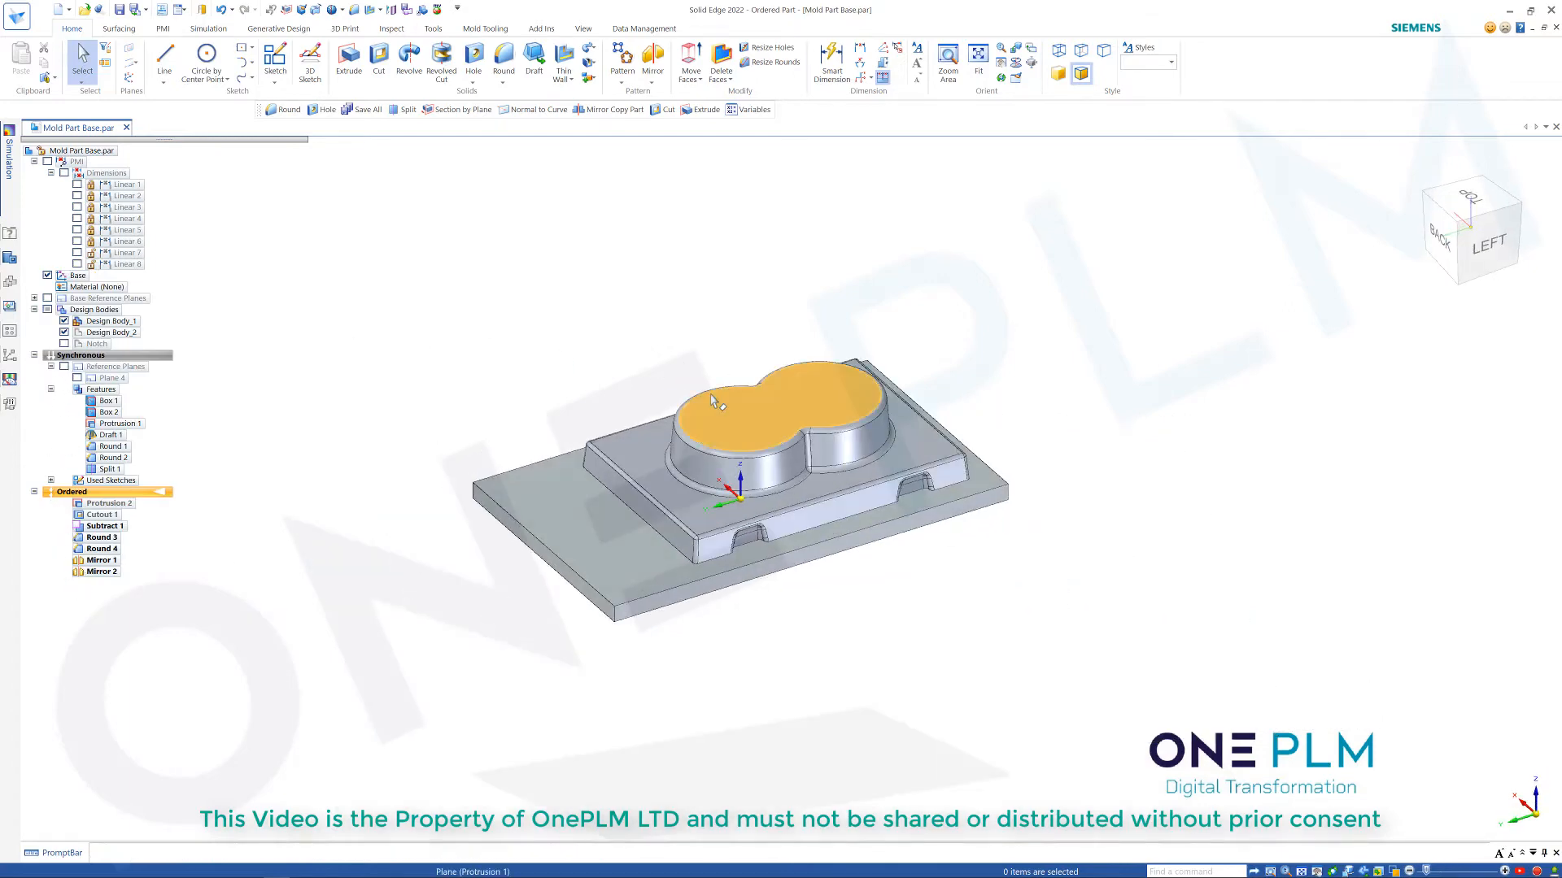
scroll(614, 400, "up", 2)
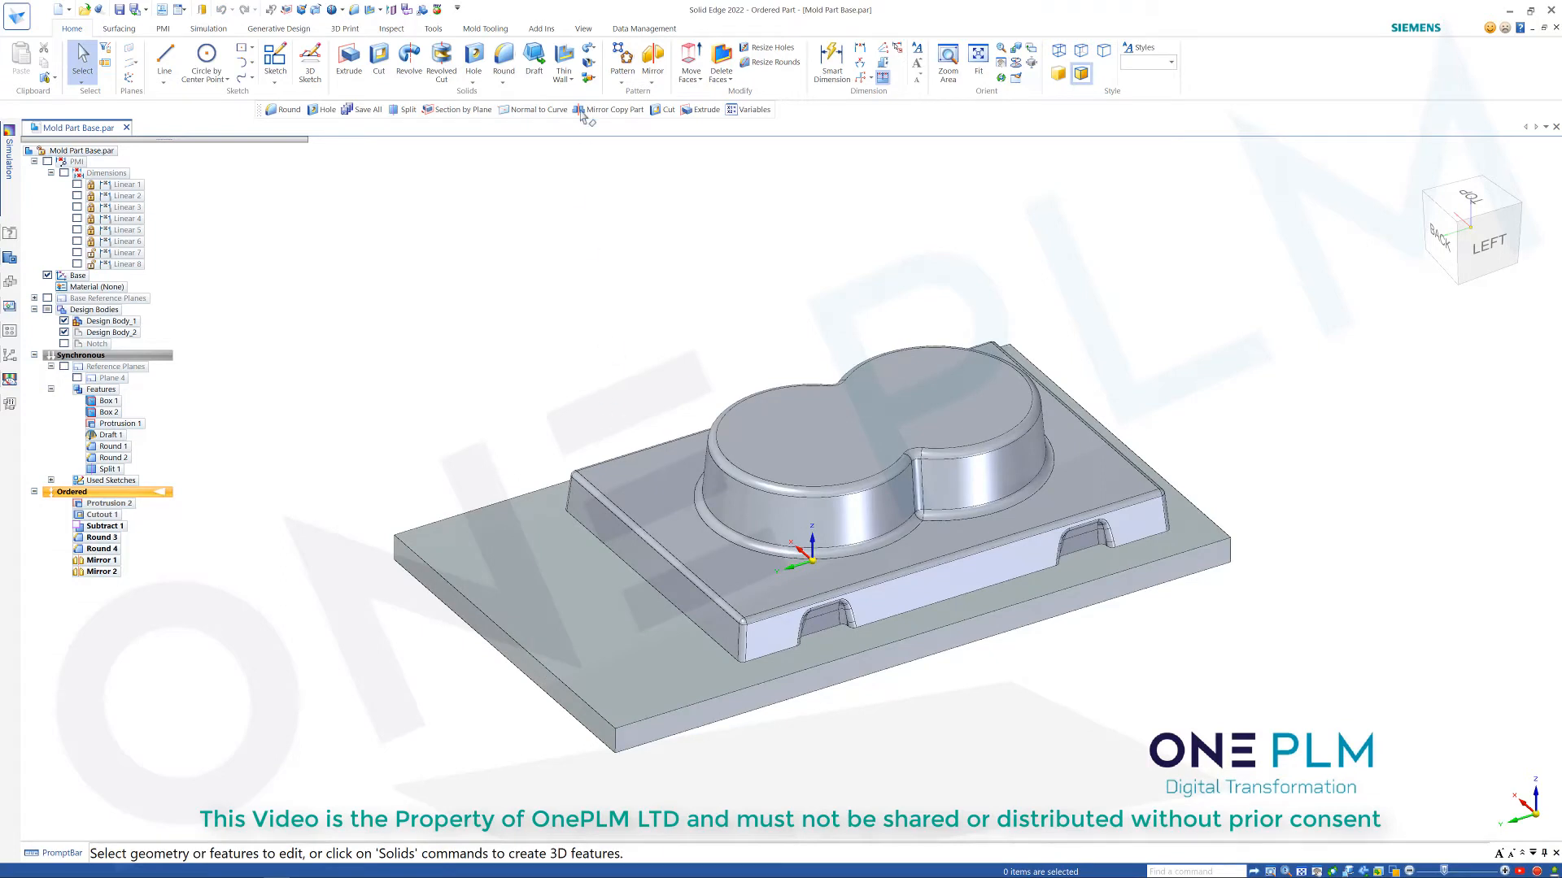
left_click(588, 77)
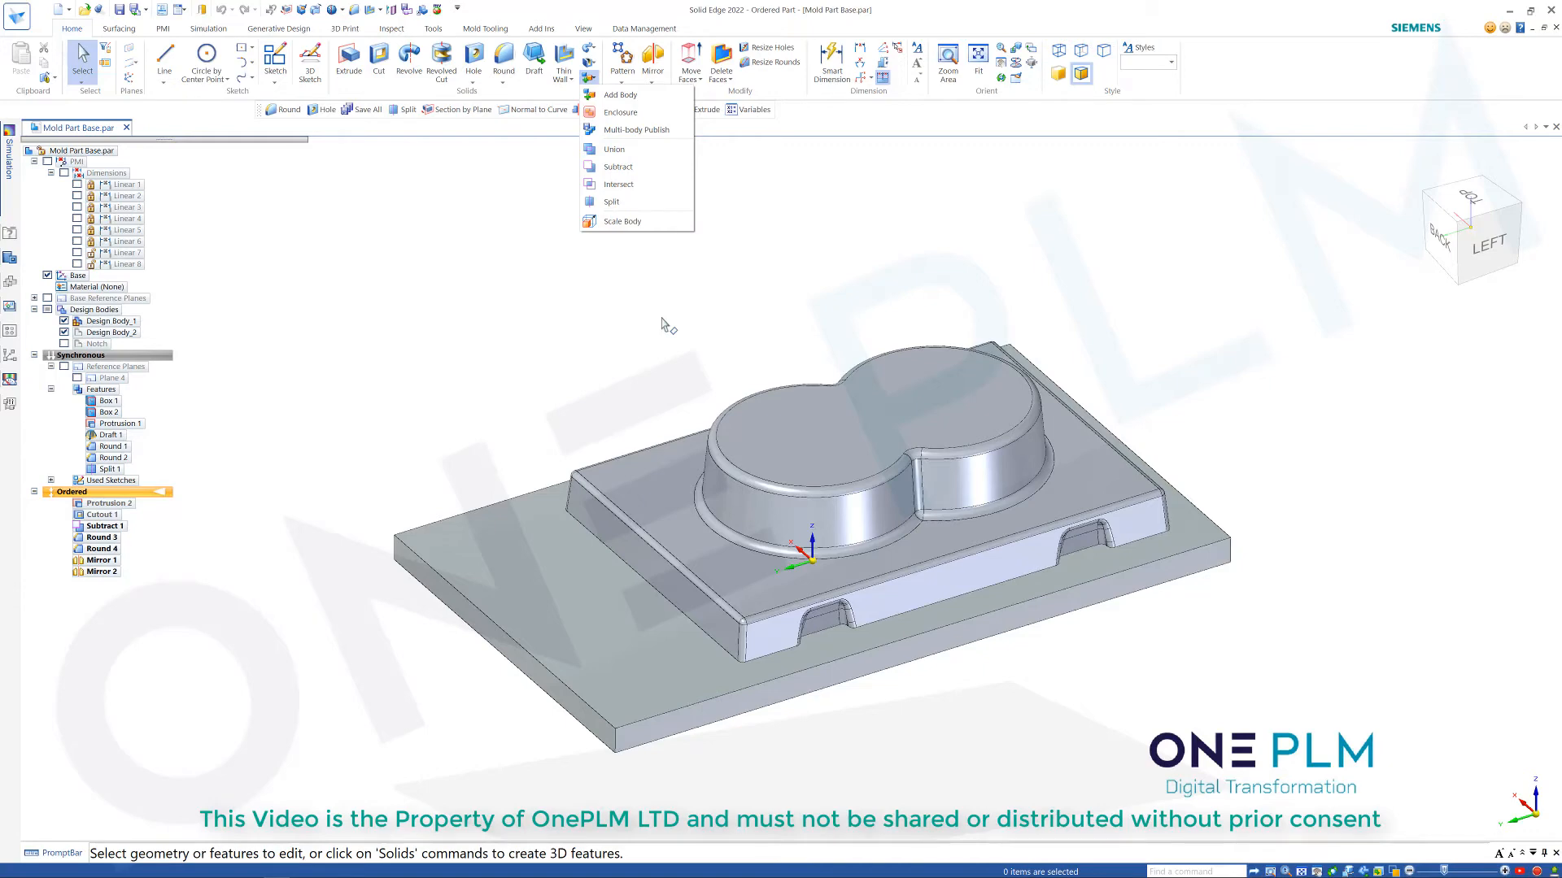
left_click(614, 149)
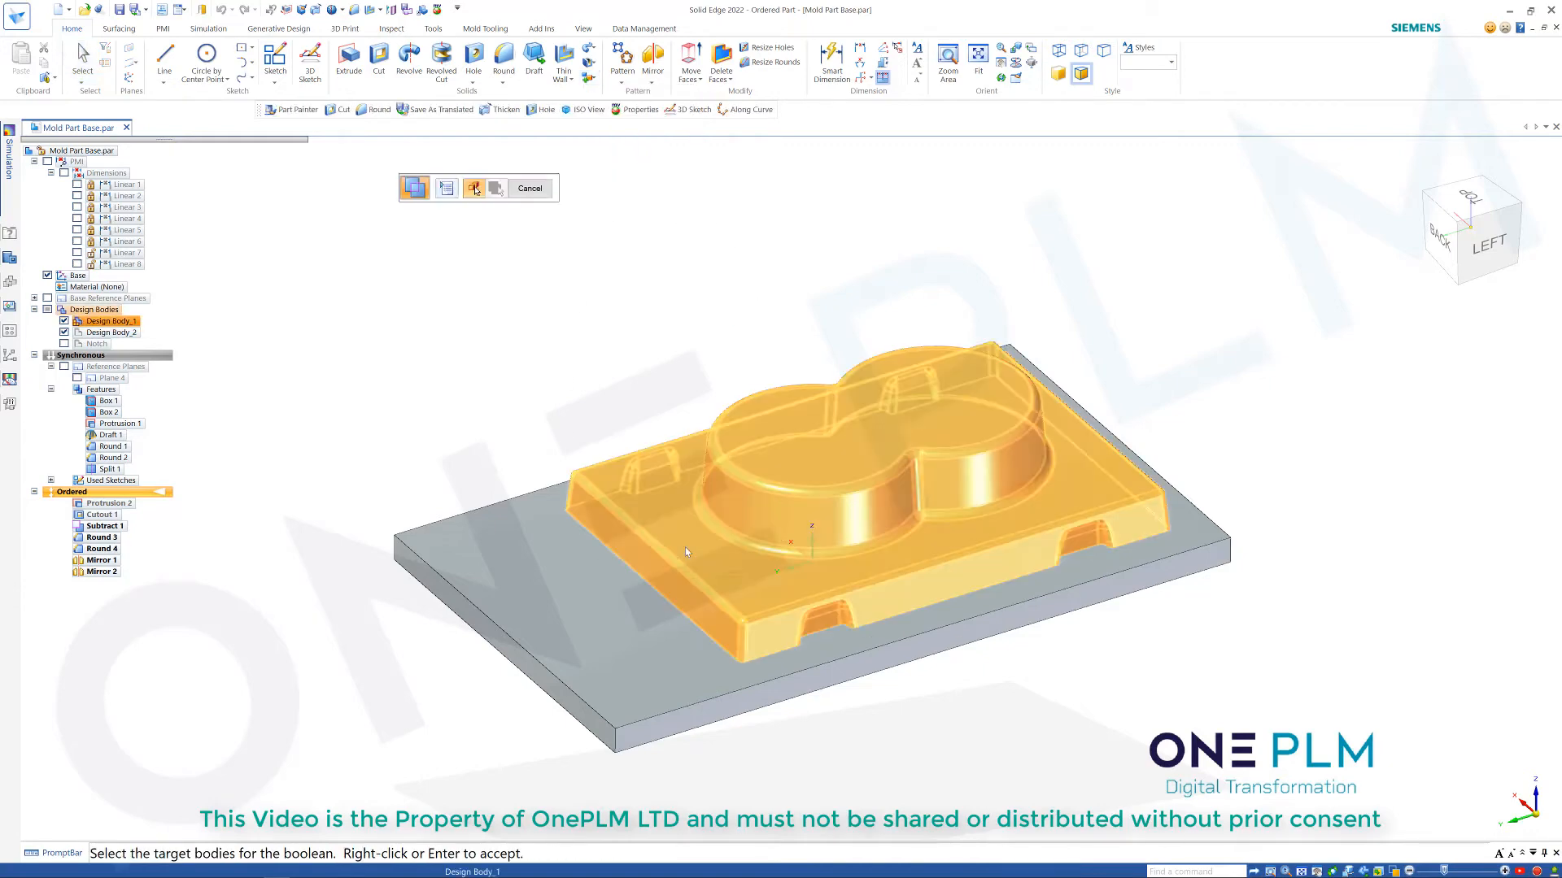
left_click(652, 599)
right_click(590, 327)
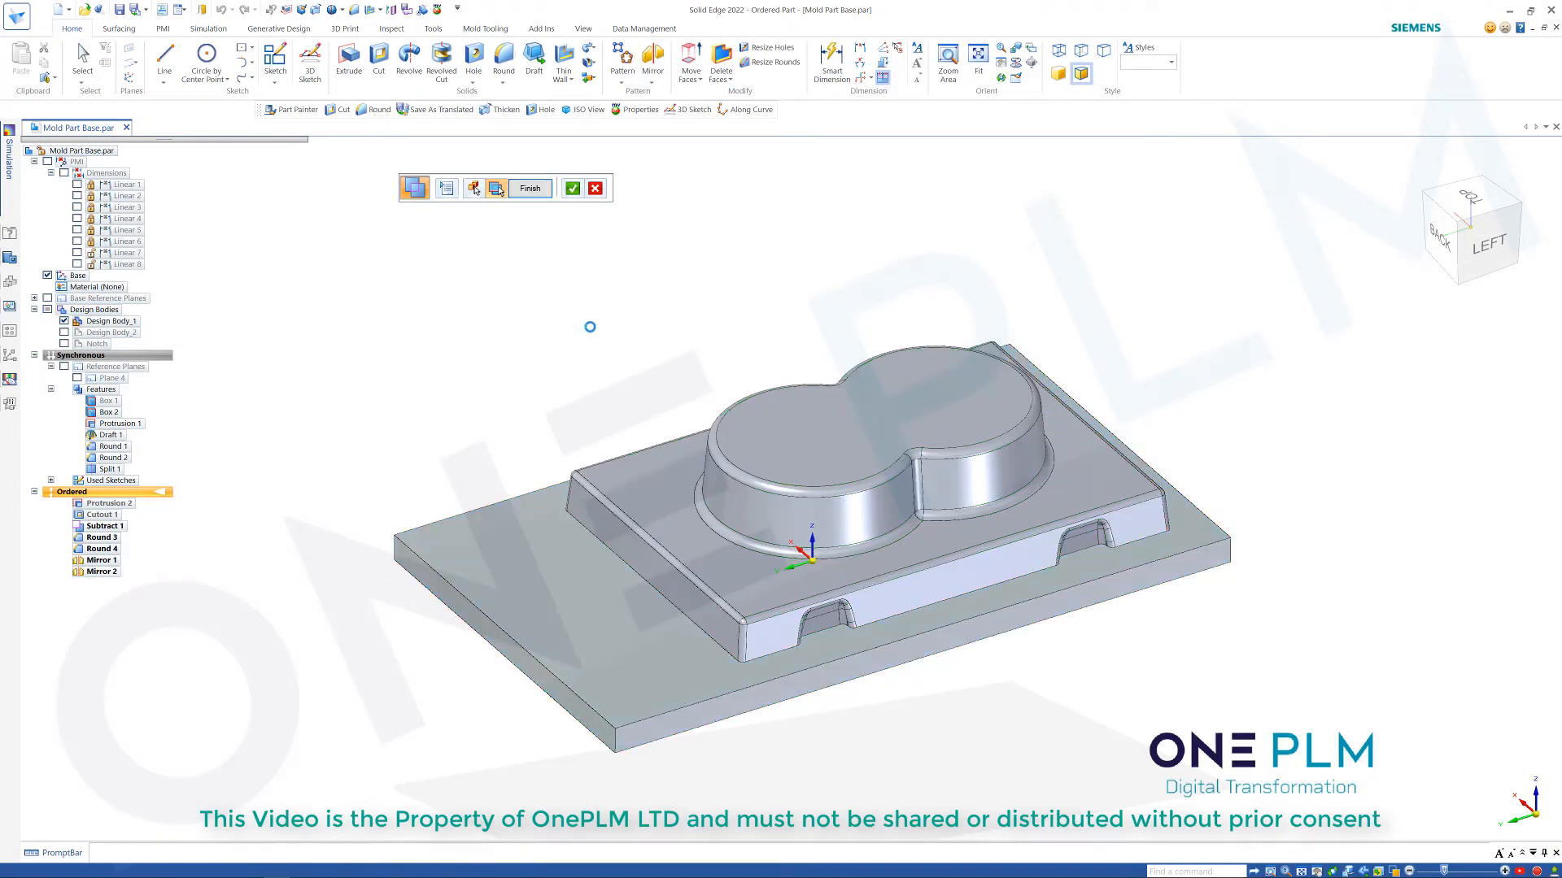
left_click(529, 188)
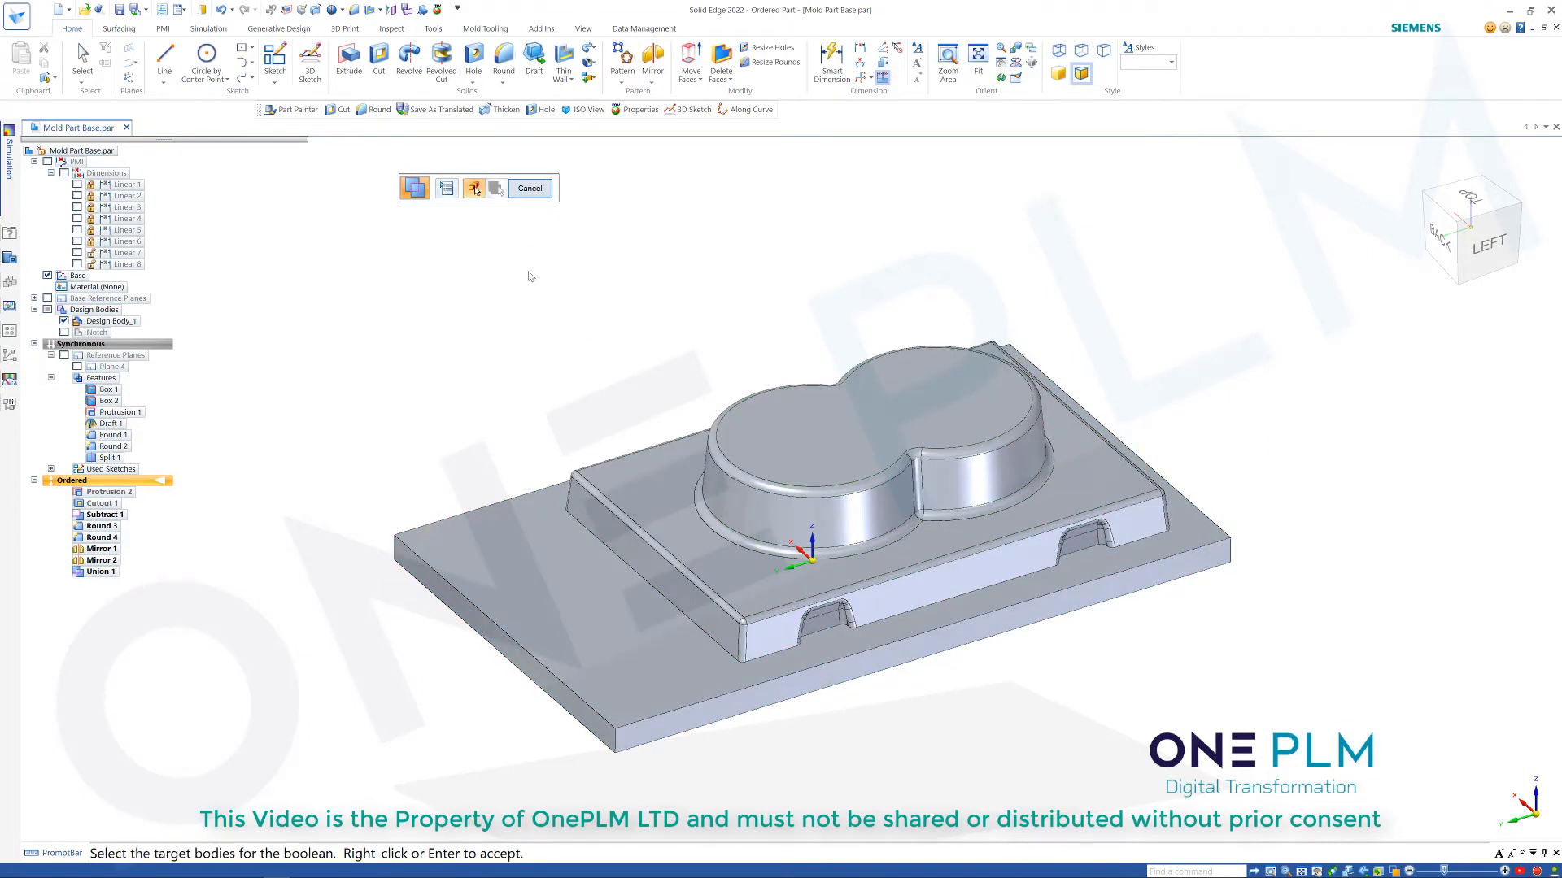
left_click(531, 189)
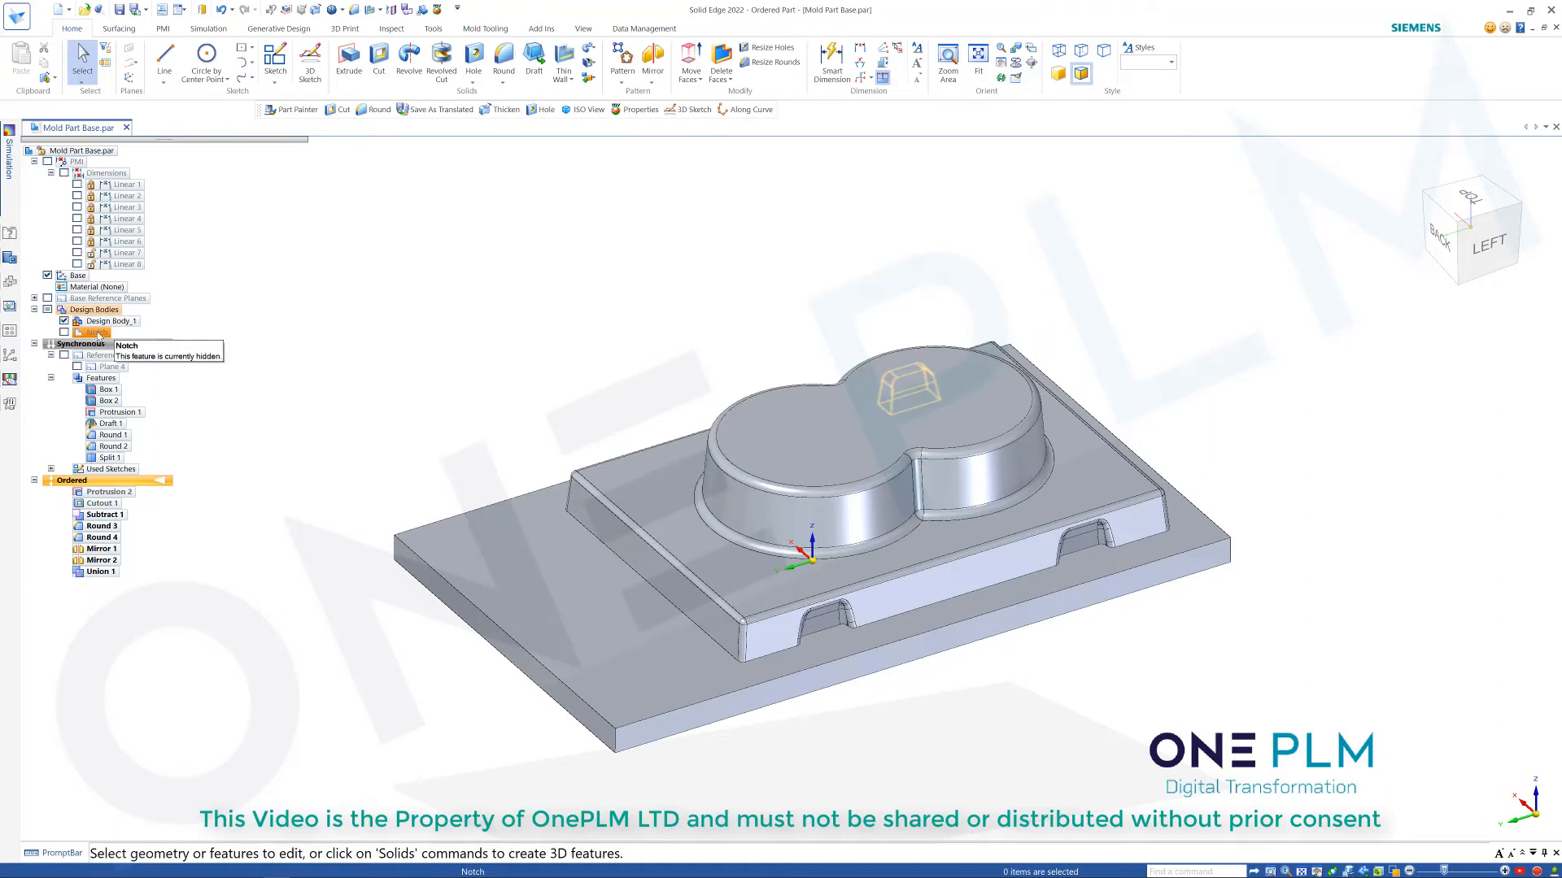
Convert the Notch design body to a construction body and hide it.
right_click(95, 333)
left_click(134, 377)
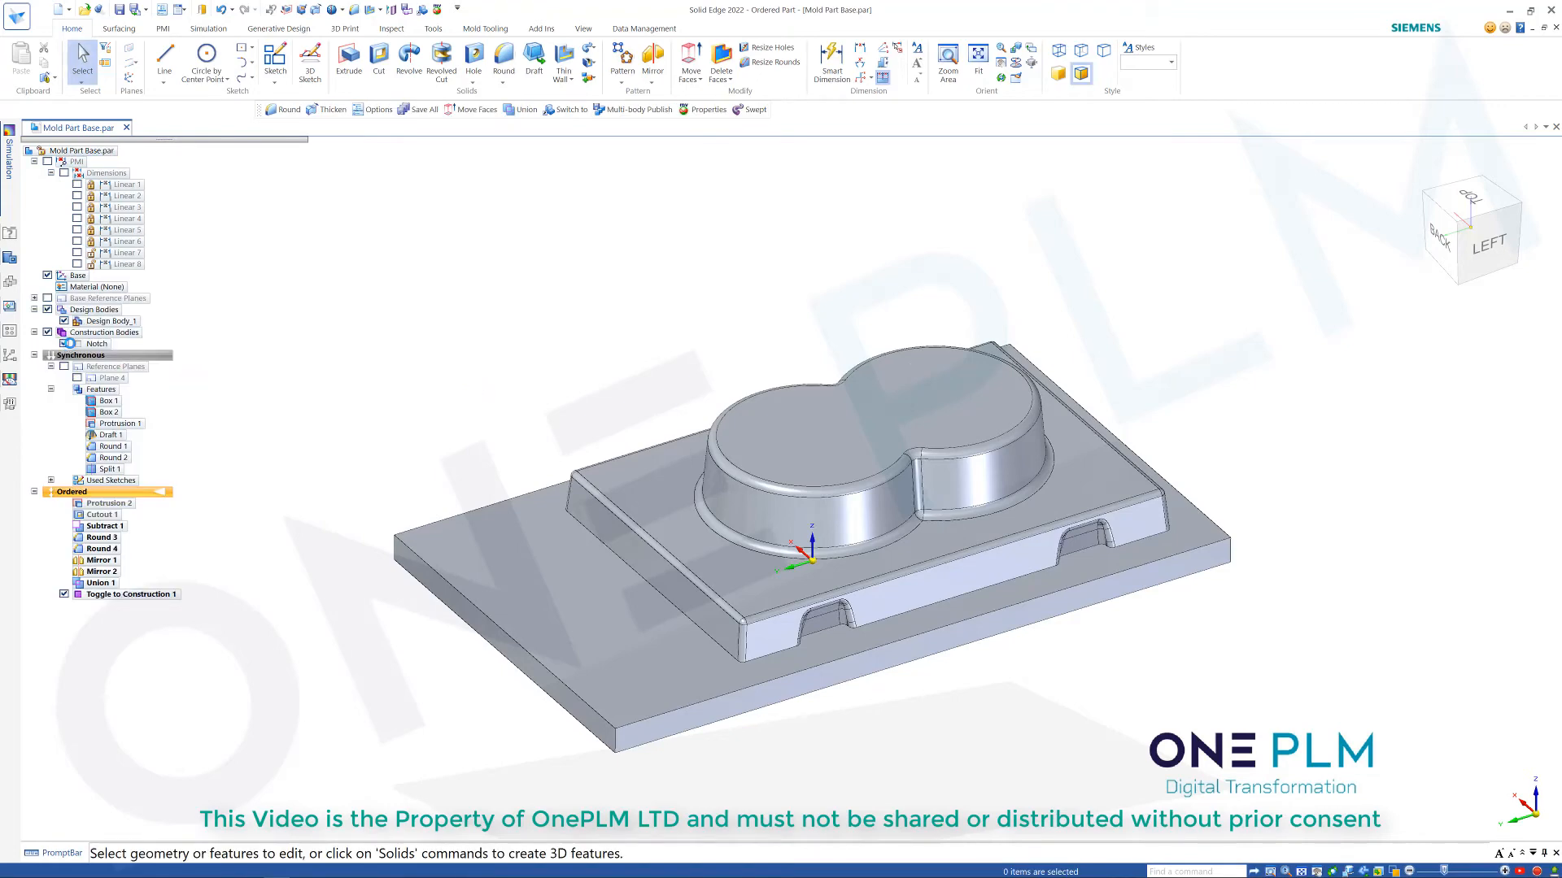
left_click(66, 343)
Start a Hole feature on the plate's underside and display the model as a wireframe in the sketch.
middle_click_drag(434, 410, 426, 404)
scroll(427, 403, "down", 2)
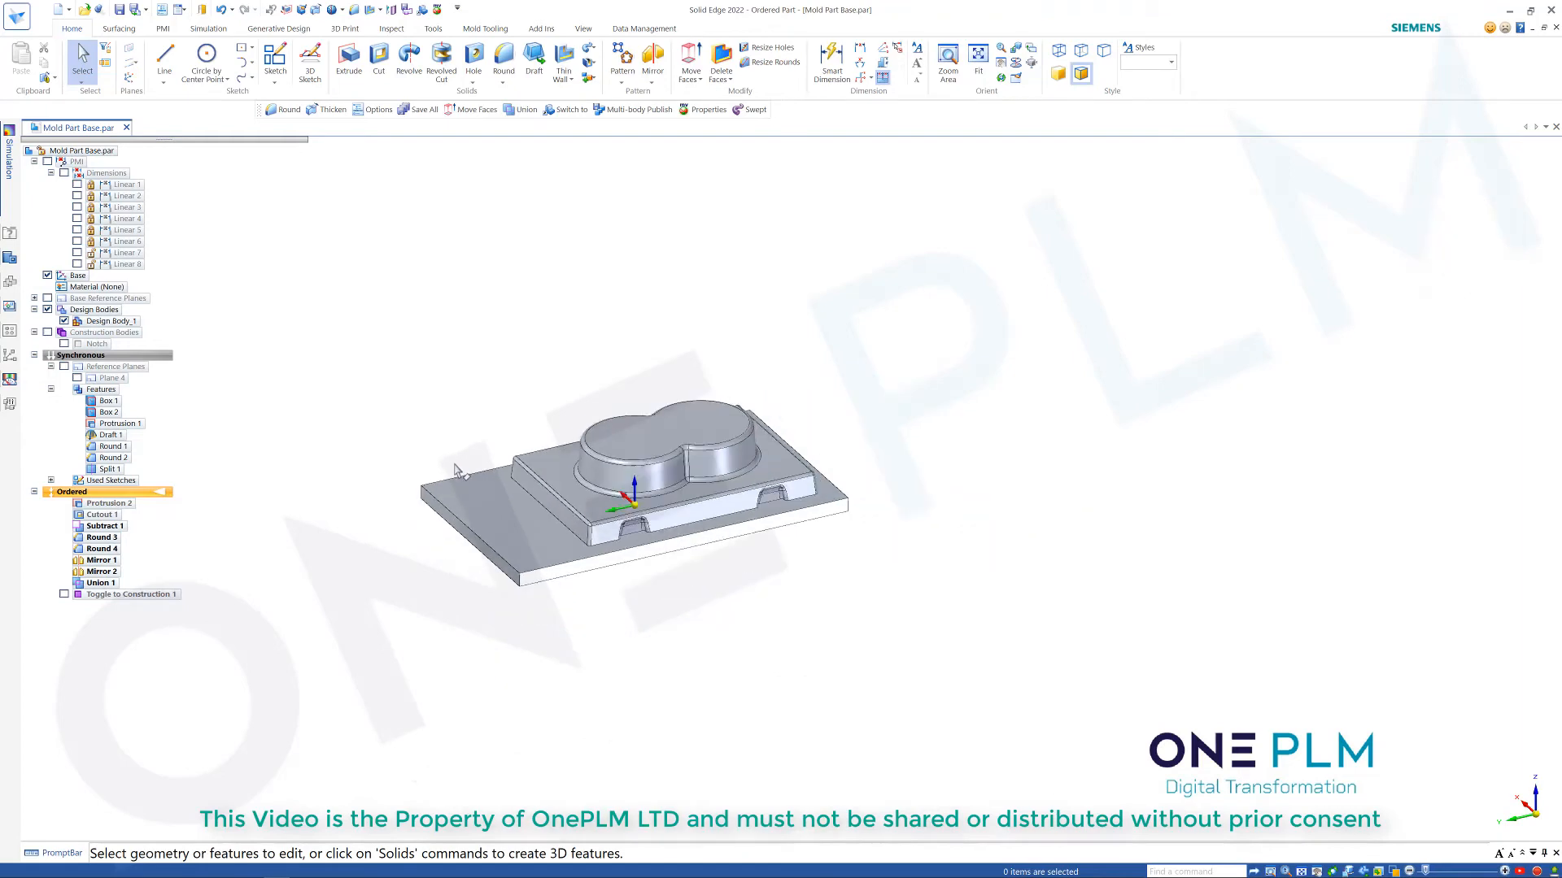
middle_click_drag(479, 333, 510, 327)
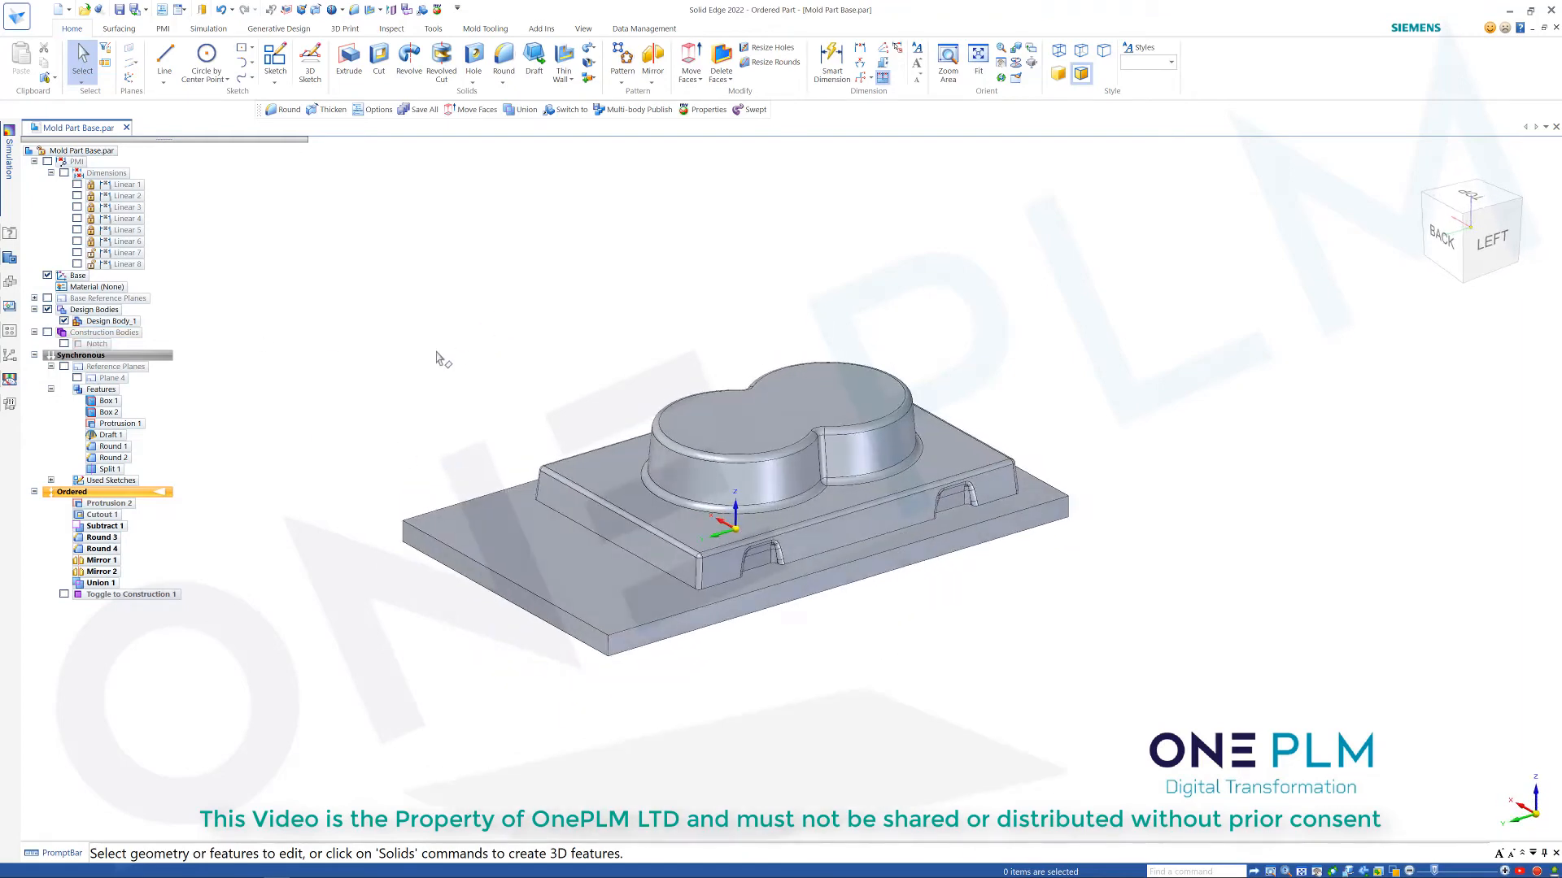
scroll(371, 475, "up", 2)
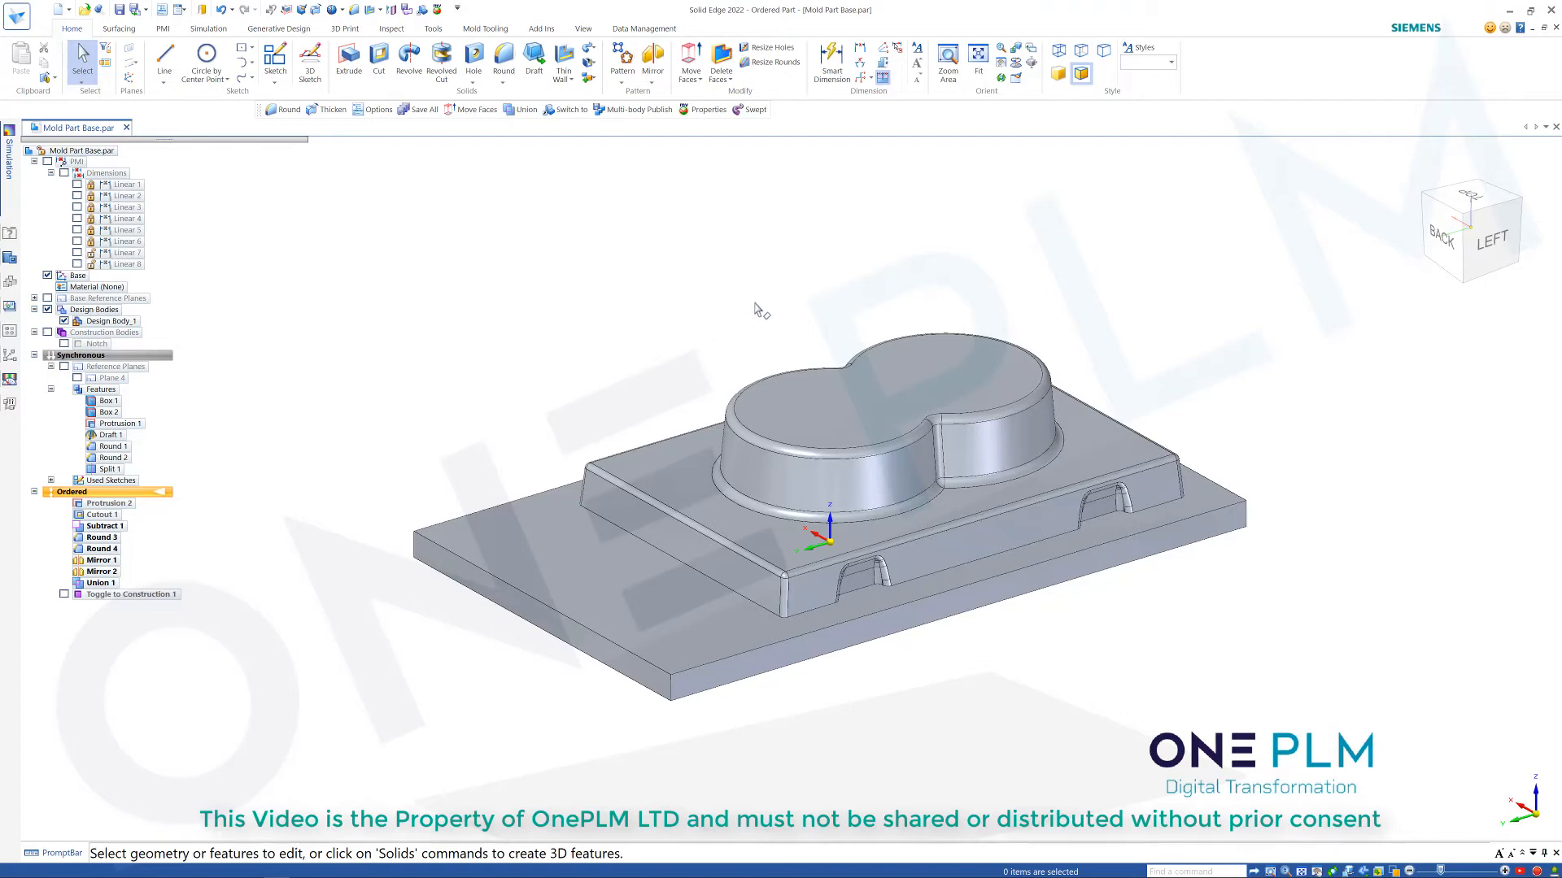
middle_click_drag(755, 305, 754, 319)
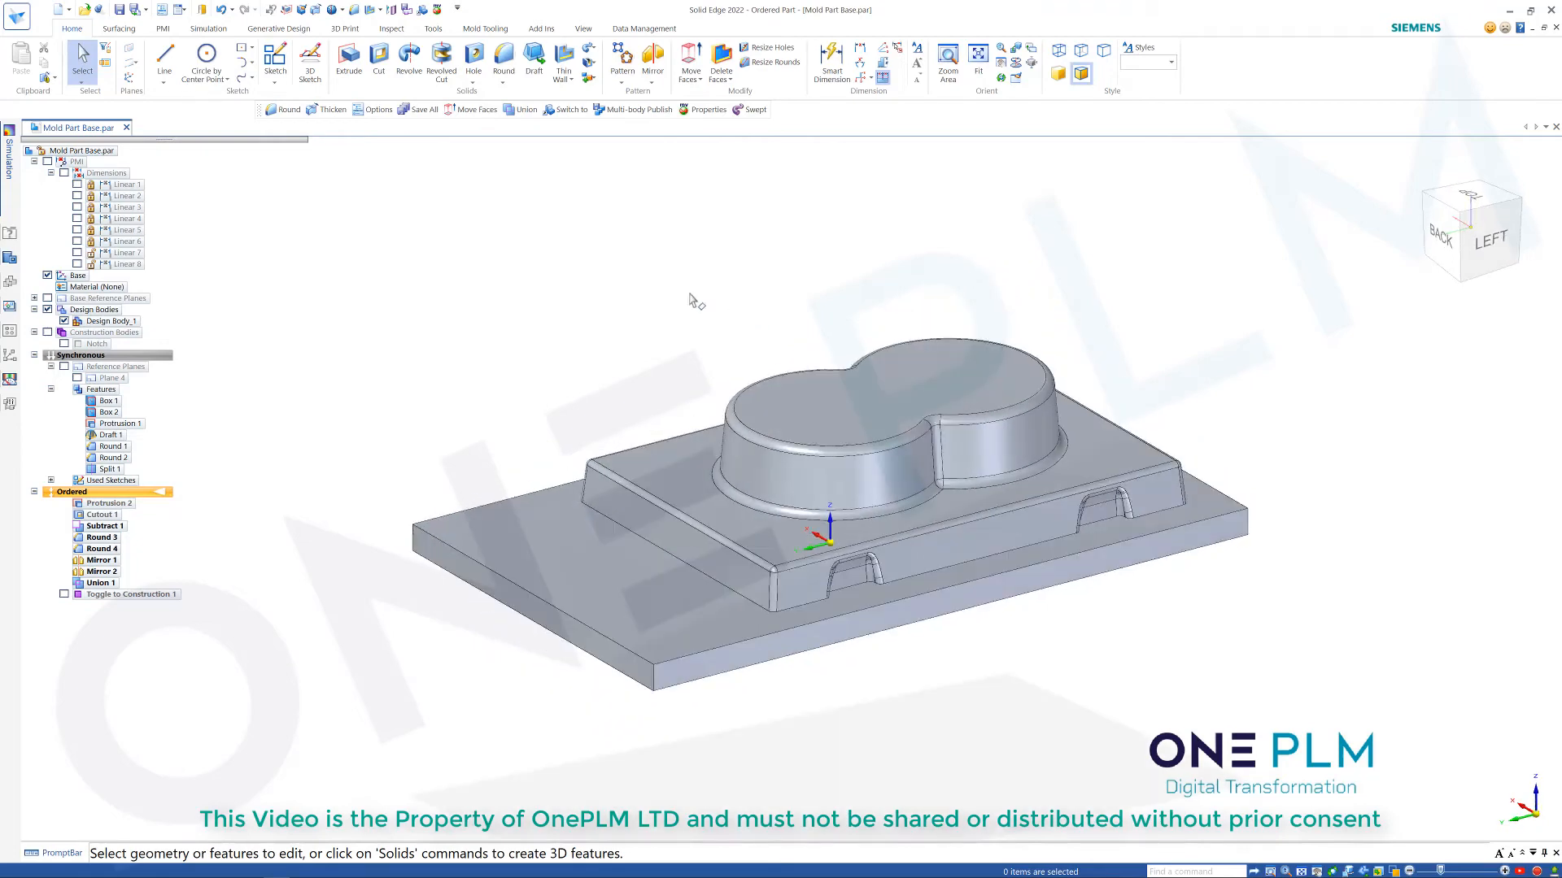
left_click(475, 56)
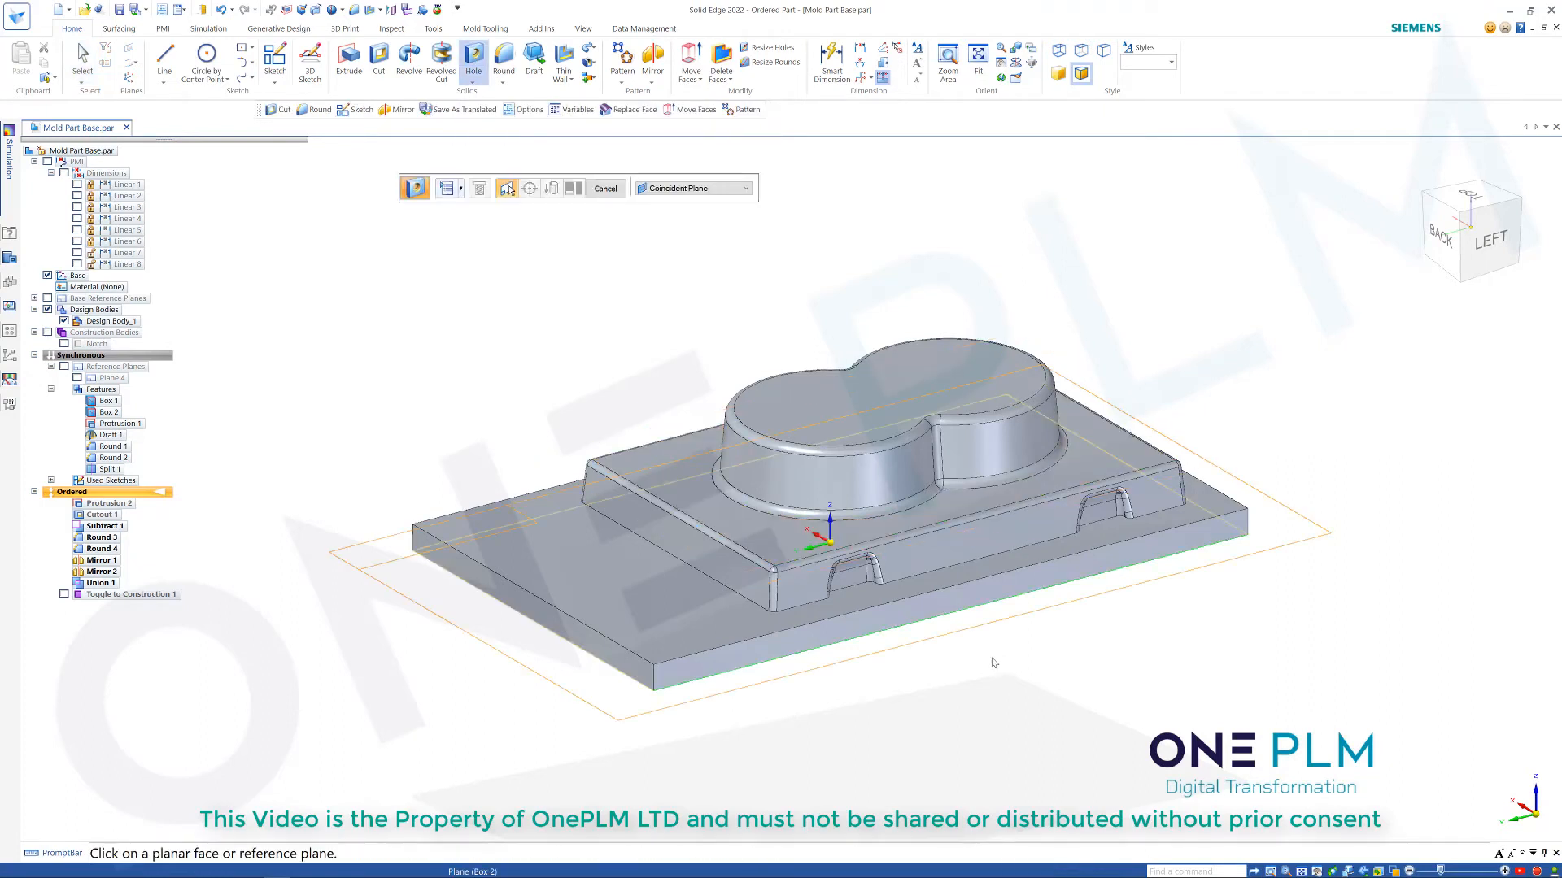
middle_click_drag(983, 682, 955, 551)
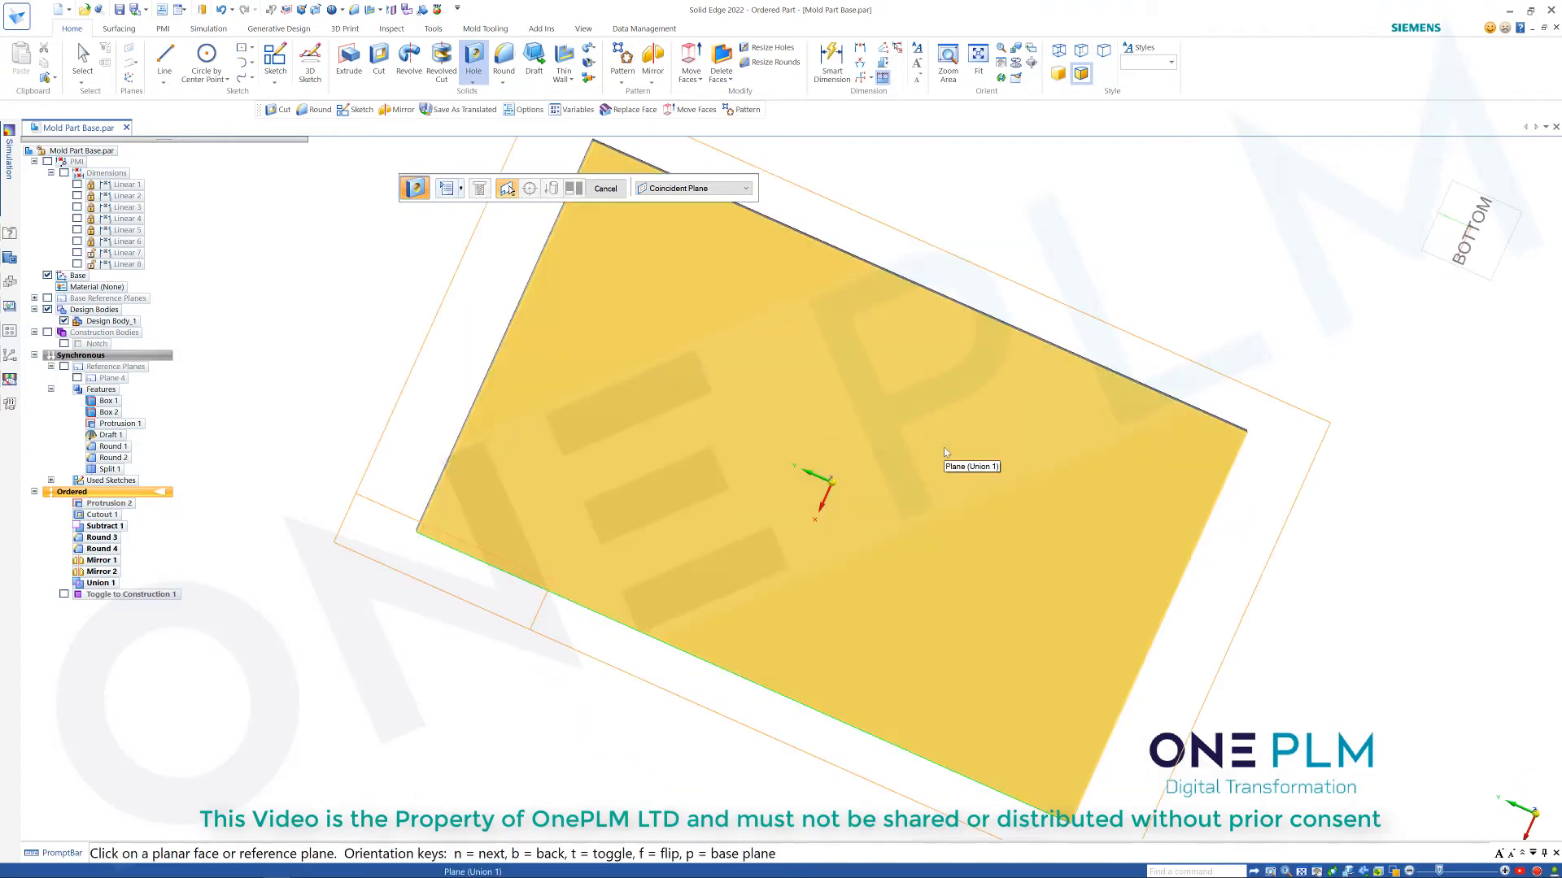
left_click(880, 527)
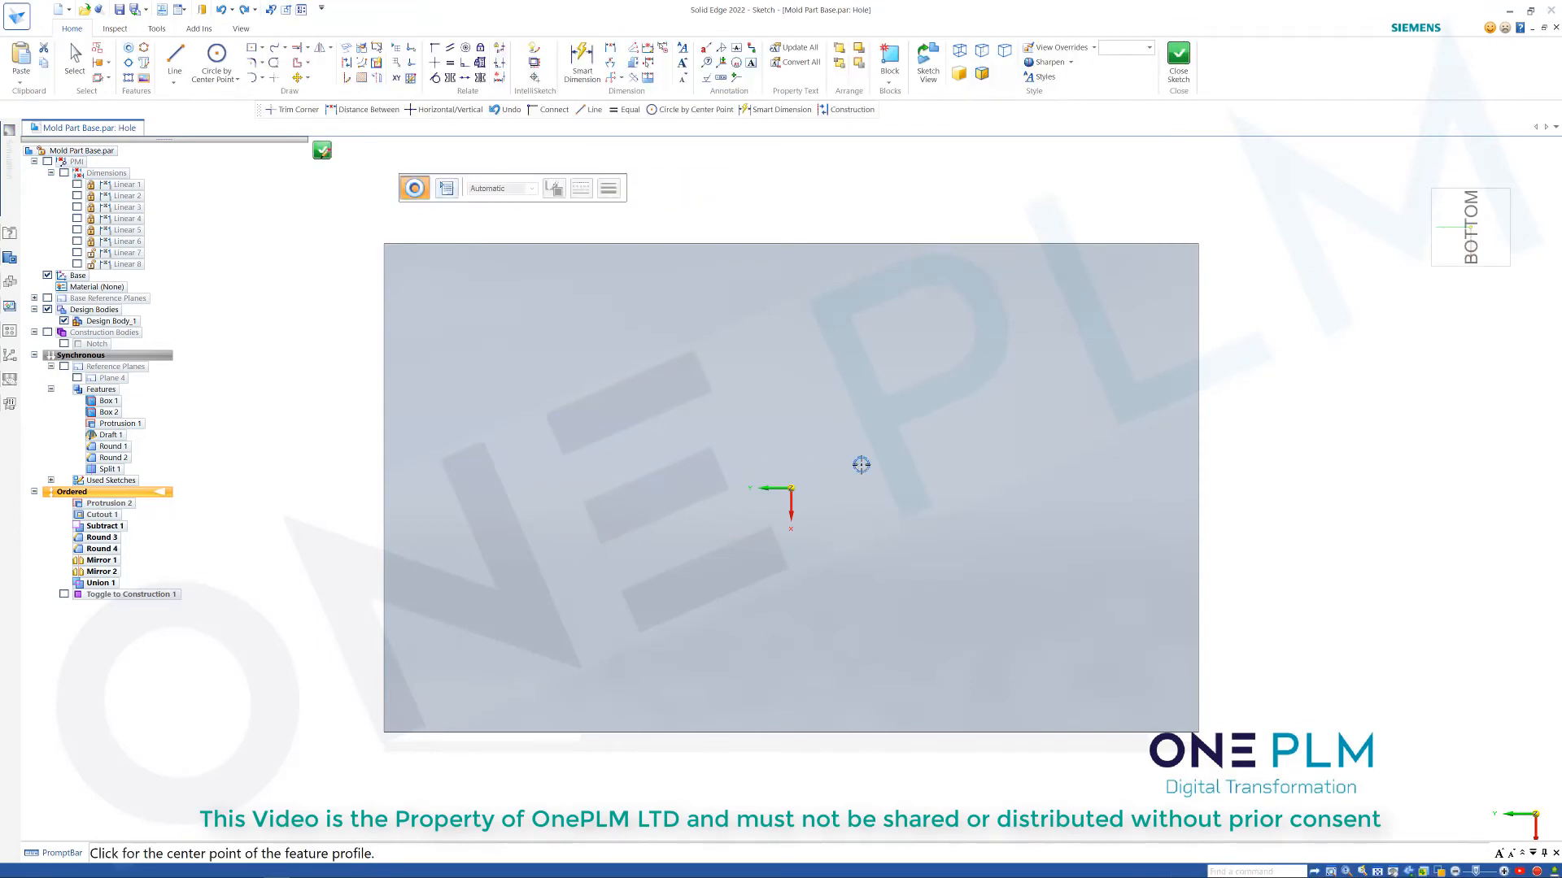
left_click(960, 50)
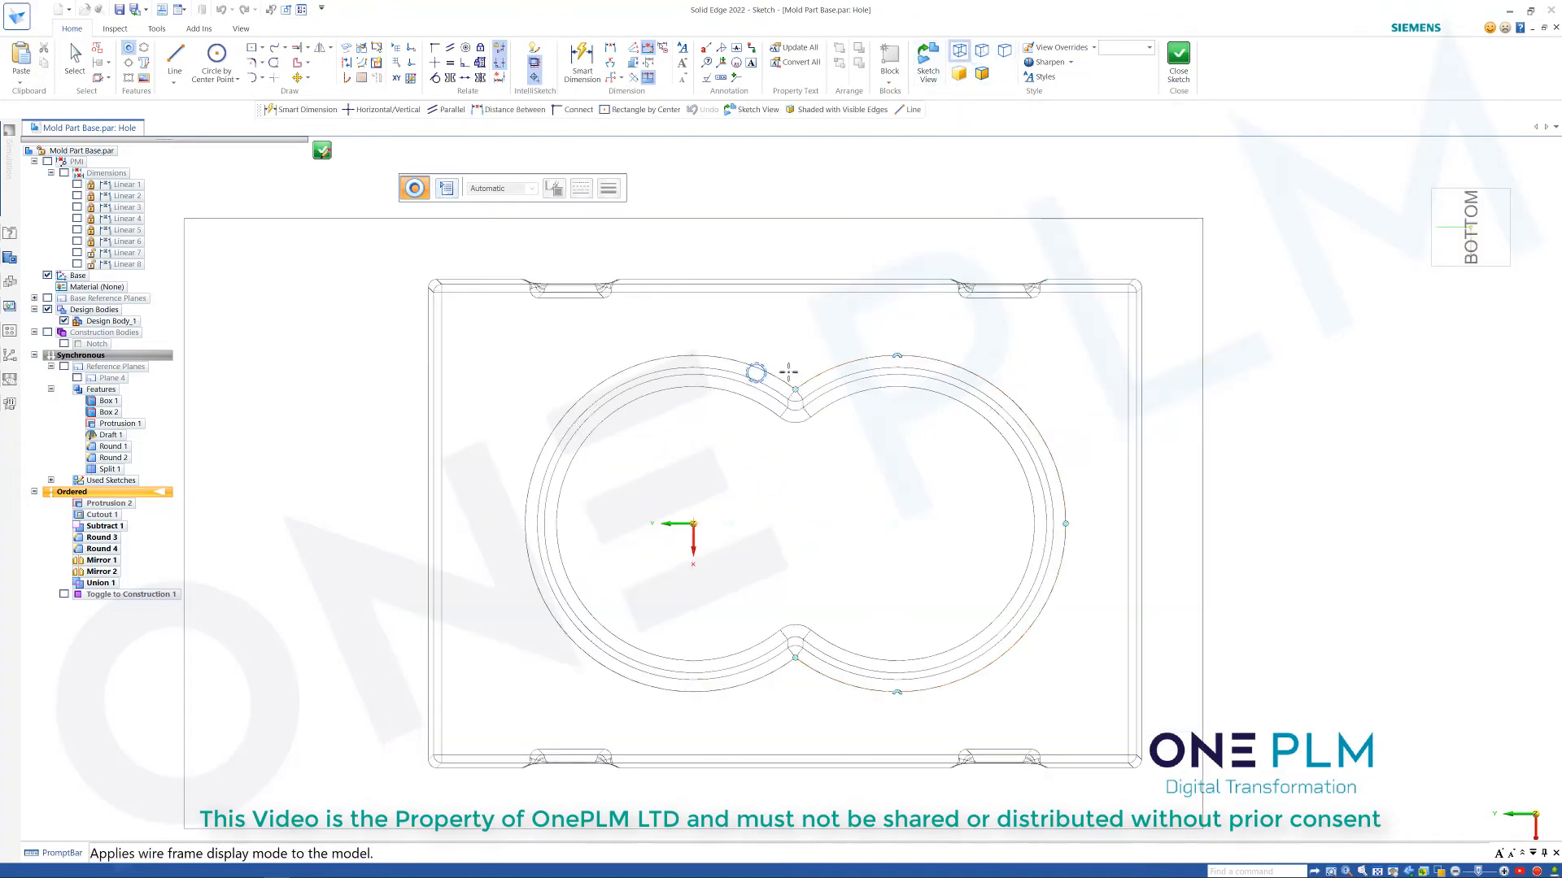
scroll(781, 366, "up", 5)
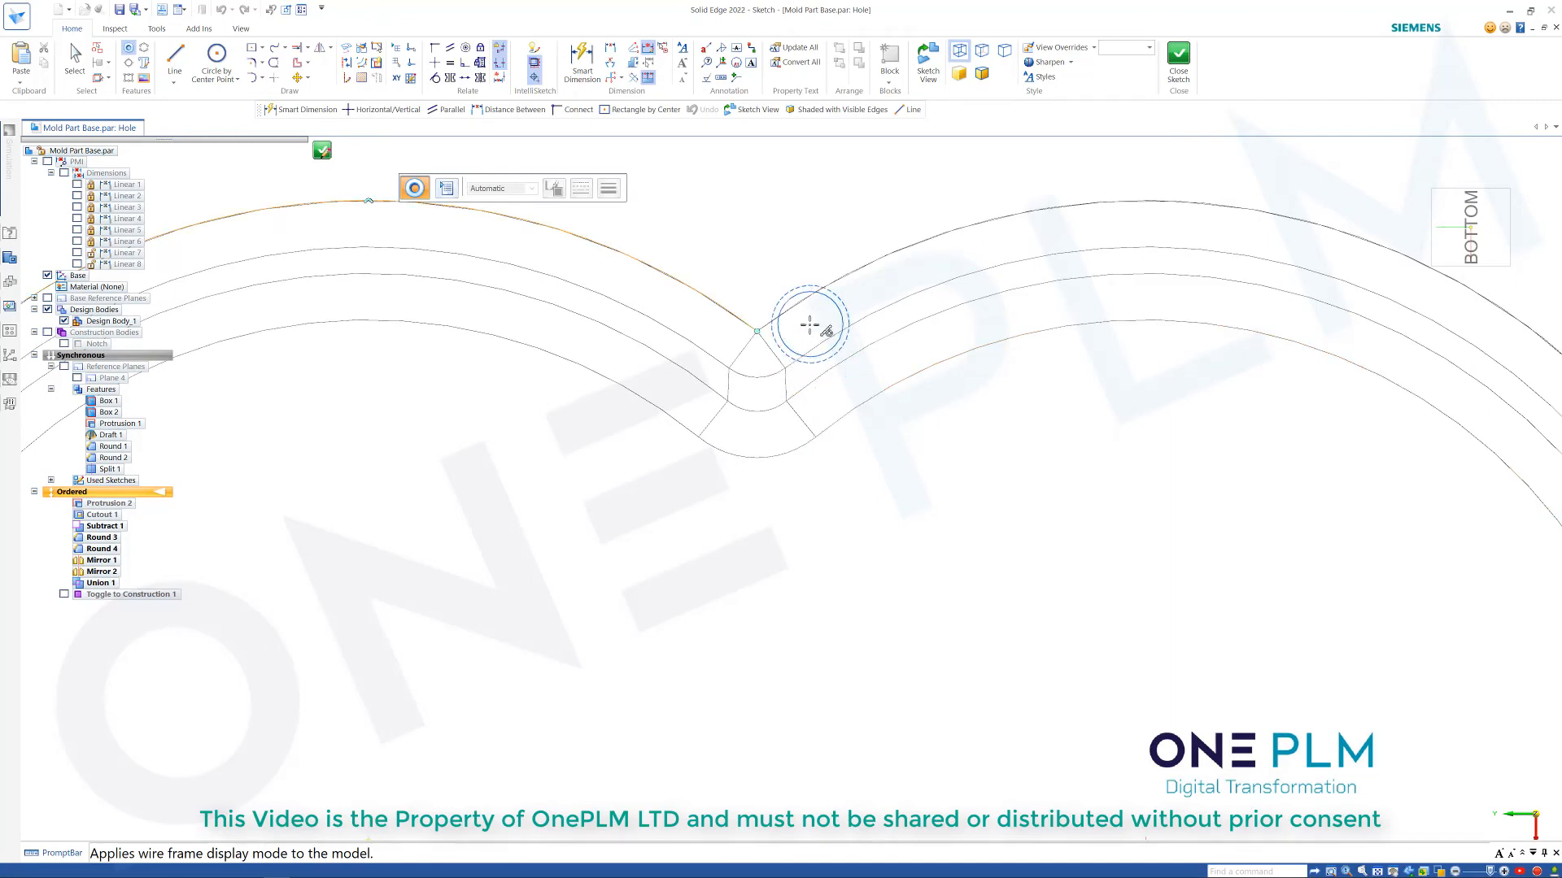
scroll(861, 439, "down", 4)
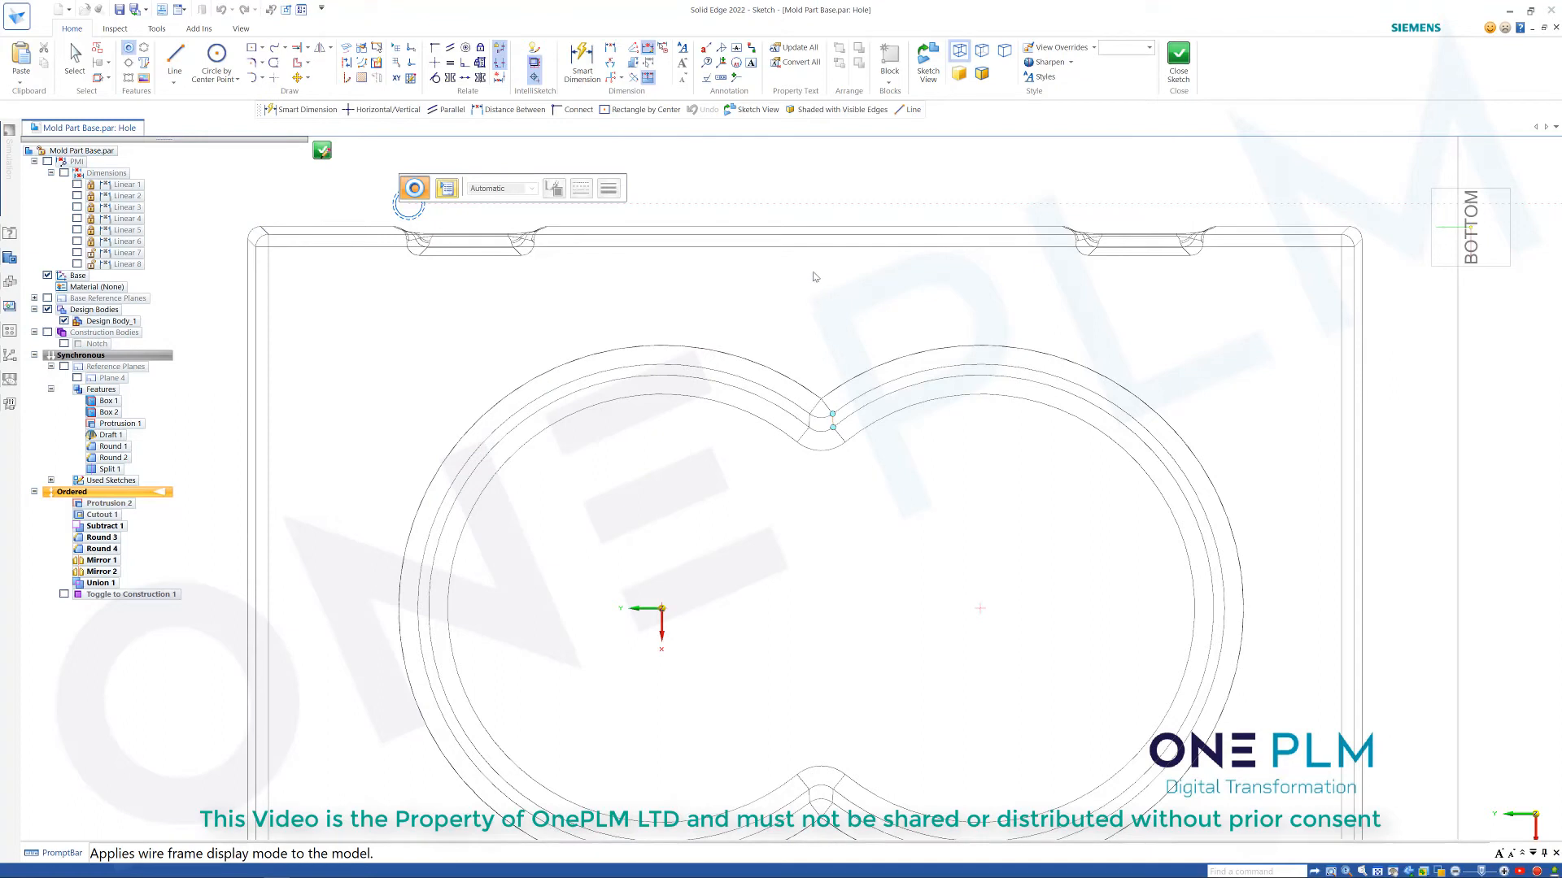
Define the hole as a simple ISO Metric hole with sub type Drill Size and size 2, and accept the options.
left_click(446, 188)
left_click(611, 266)
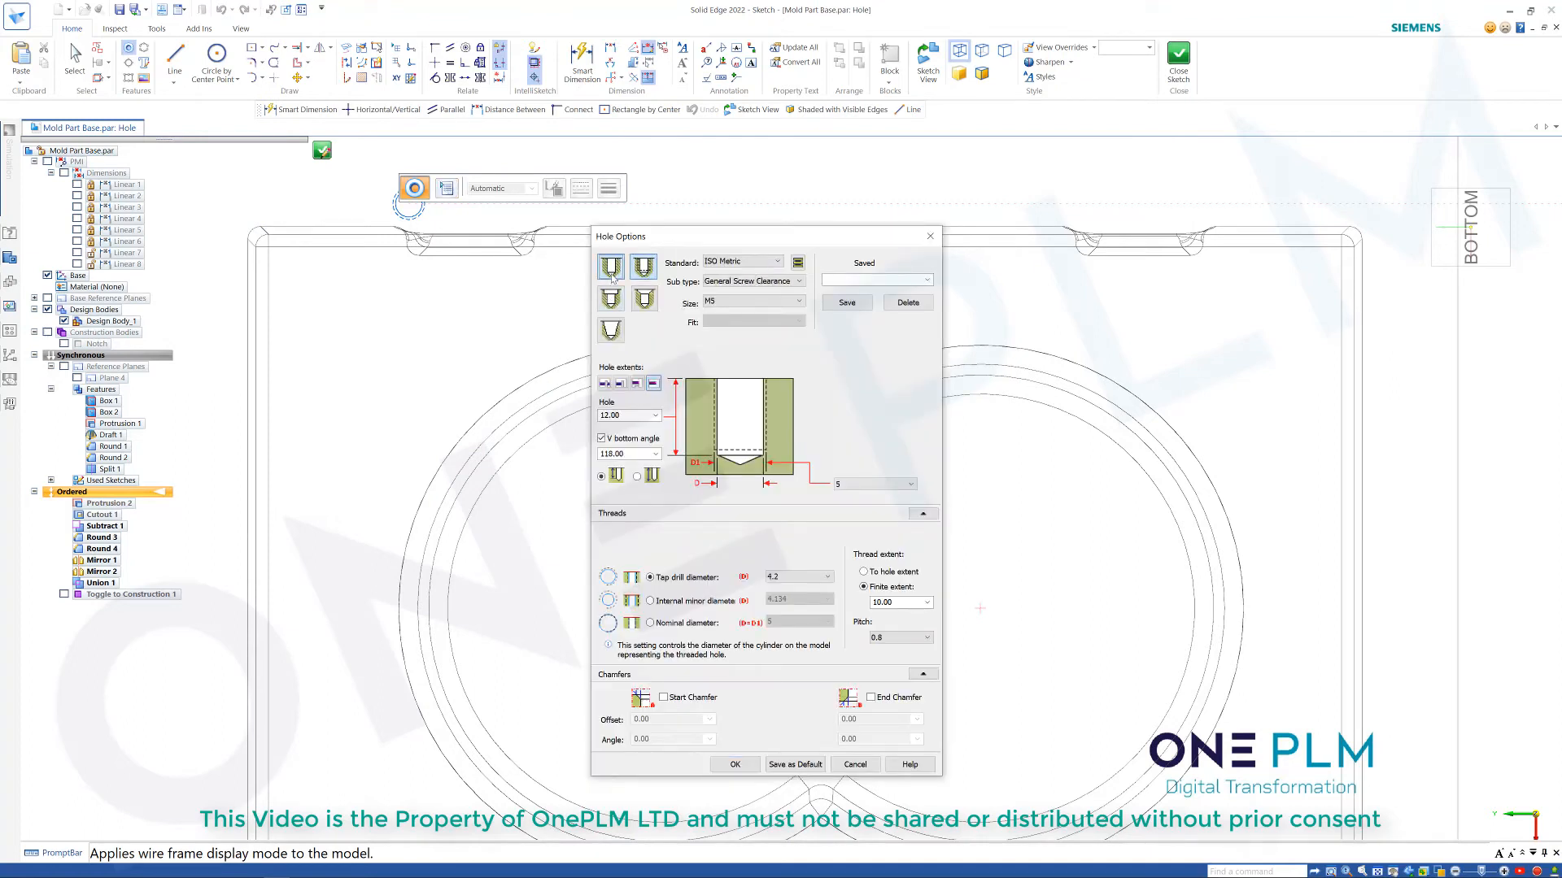
left_click(773, 281)
left_click(726, 293)
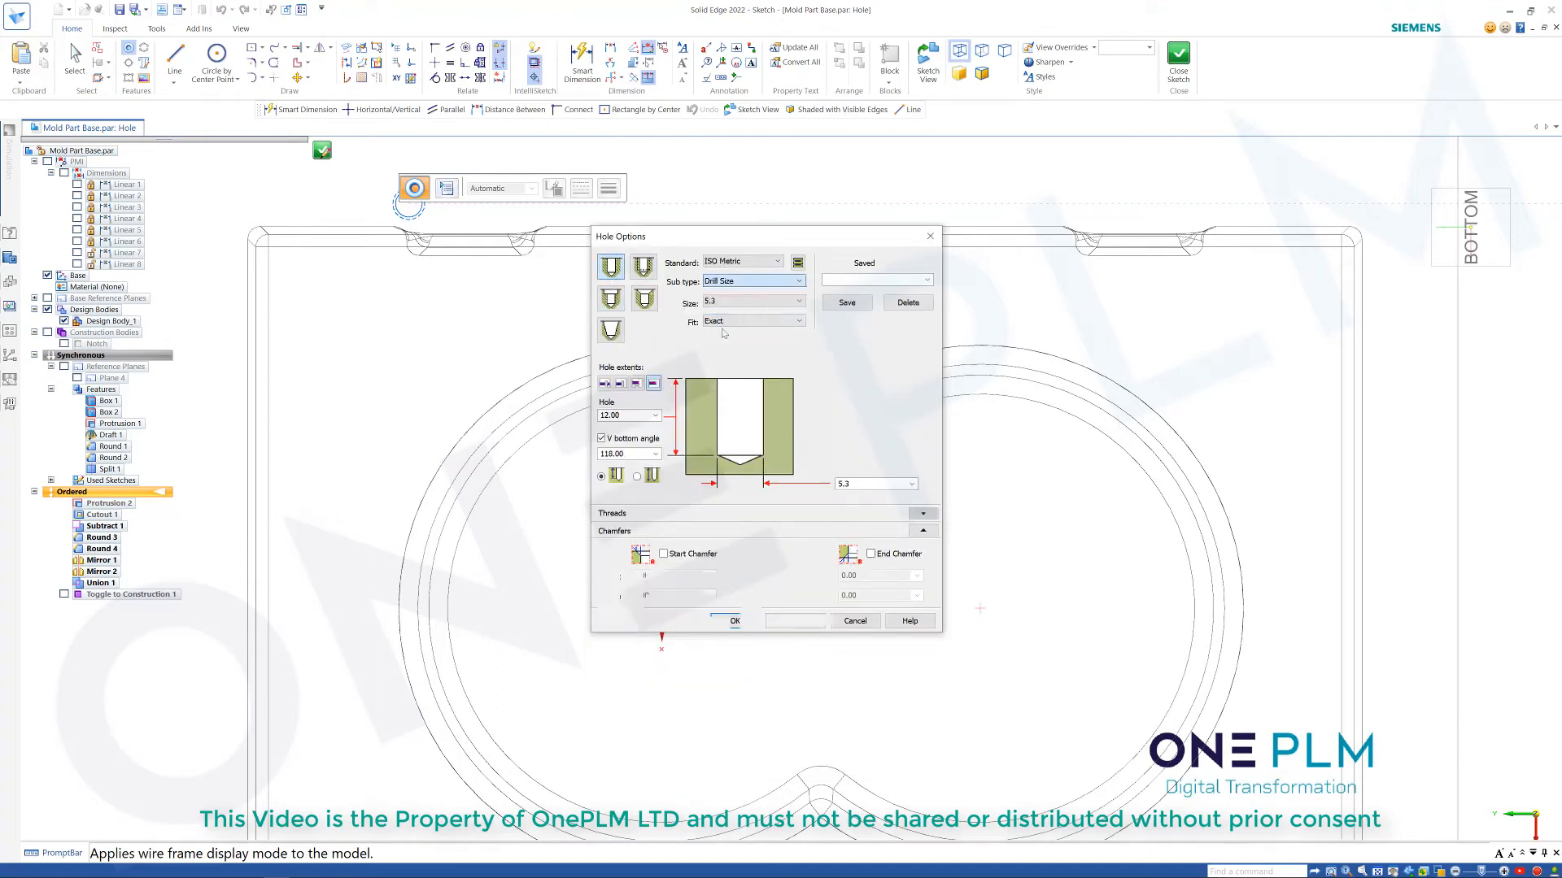
left_click(740, 302)
scroll(793, 358, "up", 18)
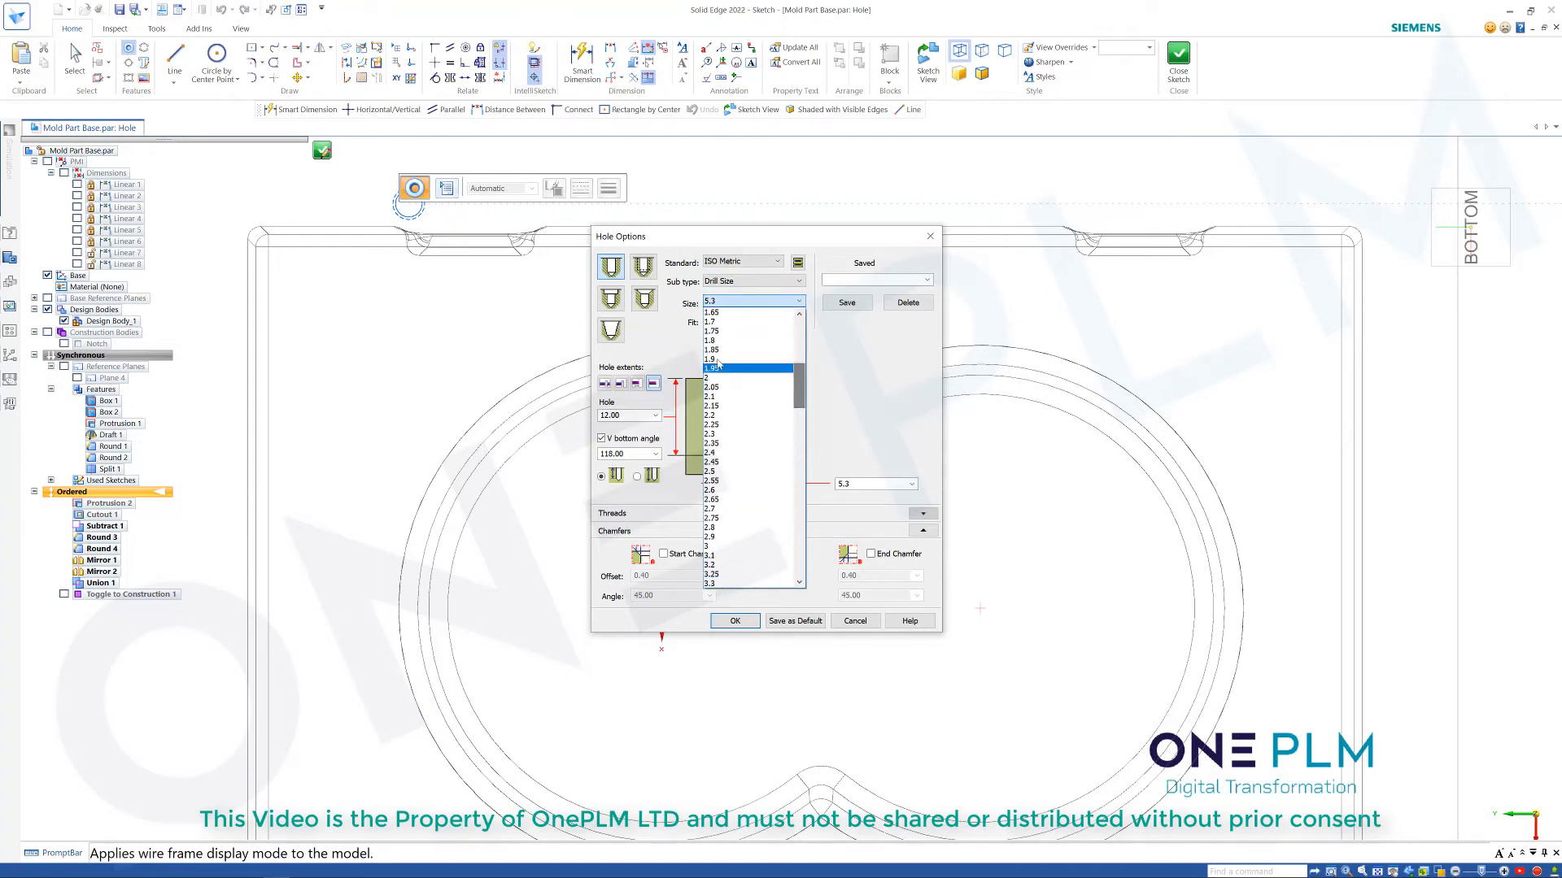
left_click(732, 387)
left_click(757, 302)
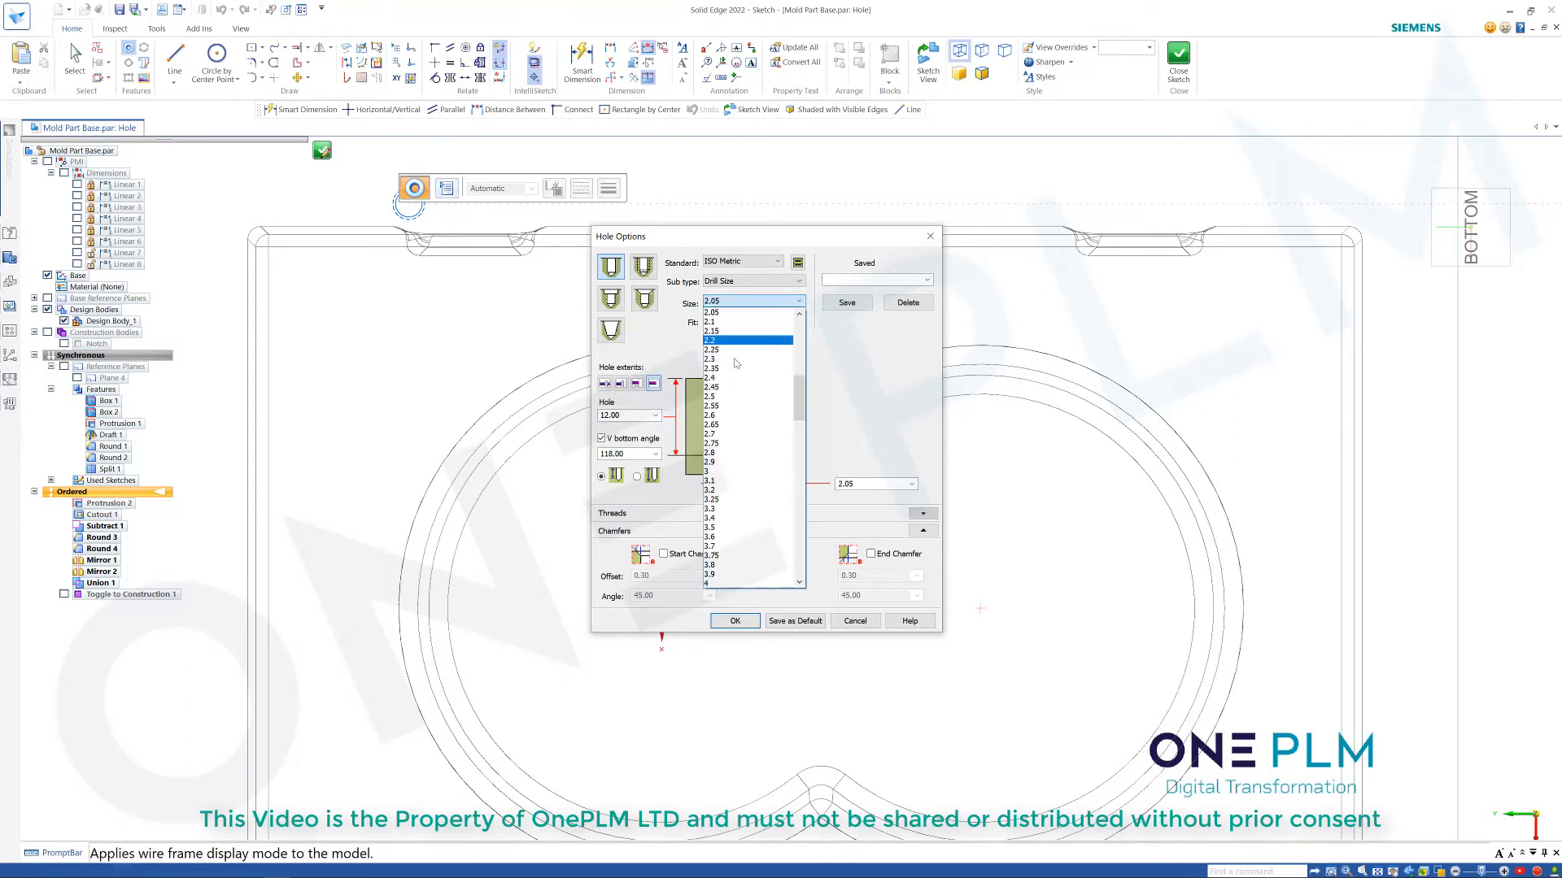
scroll(739, 325, "up", 1)
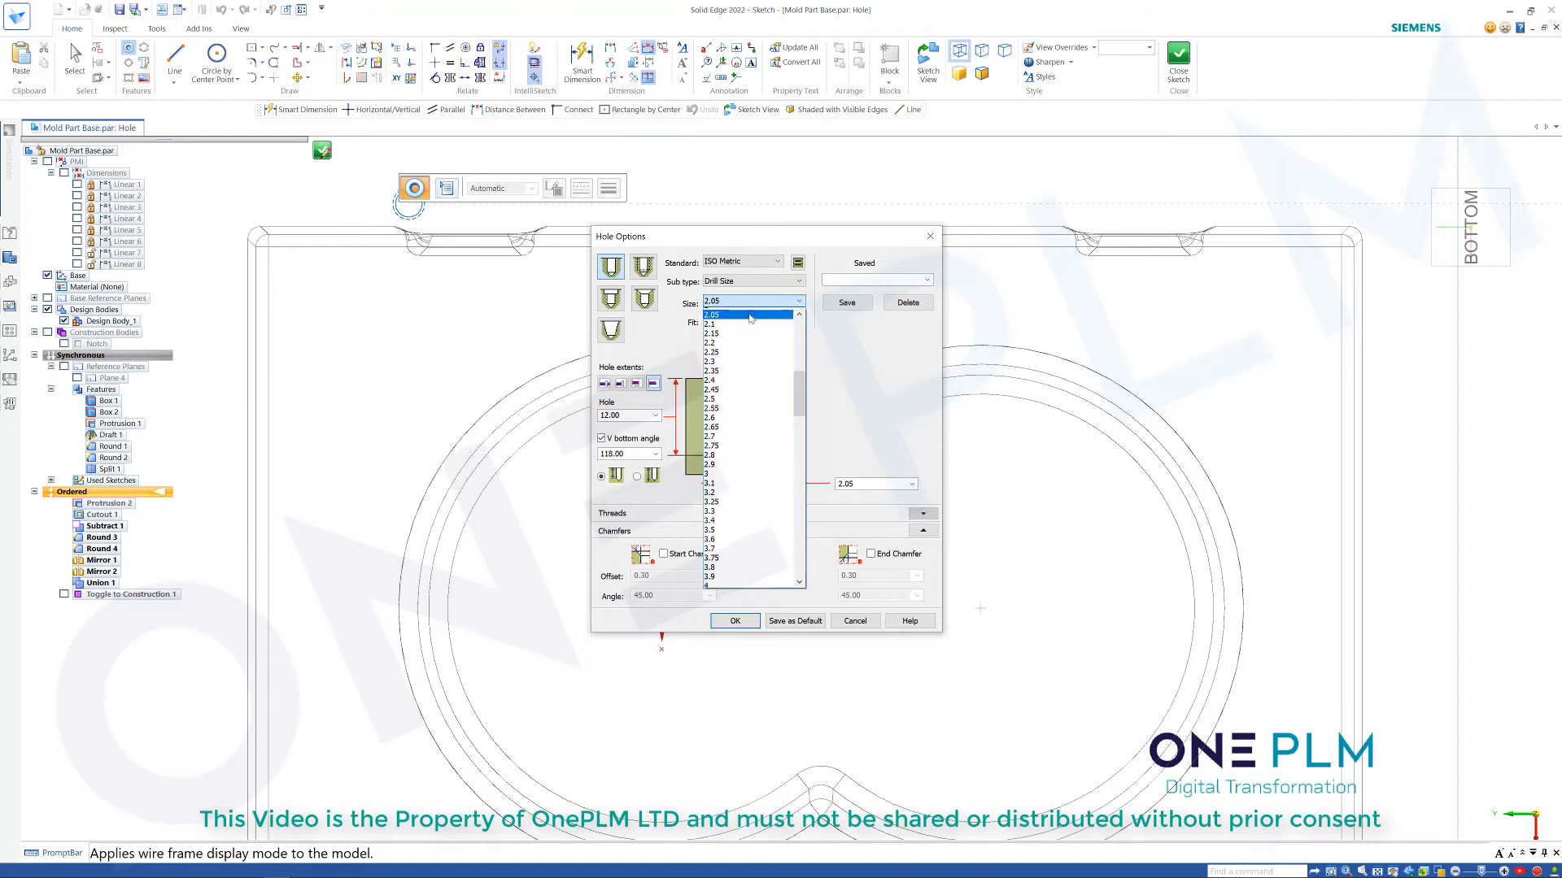
left_click(742, 331)
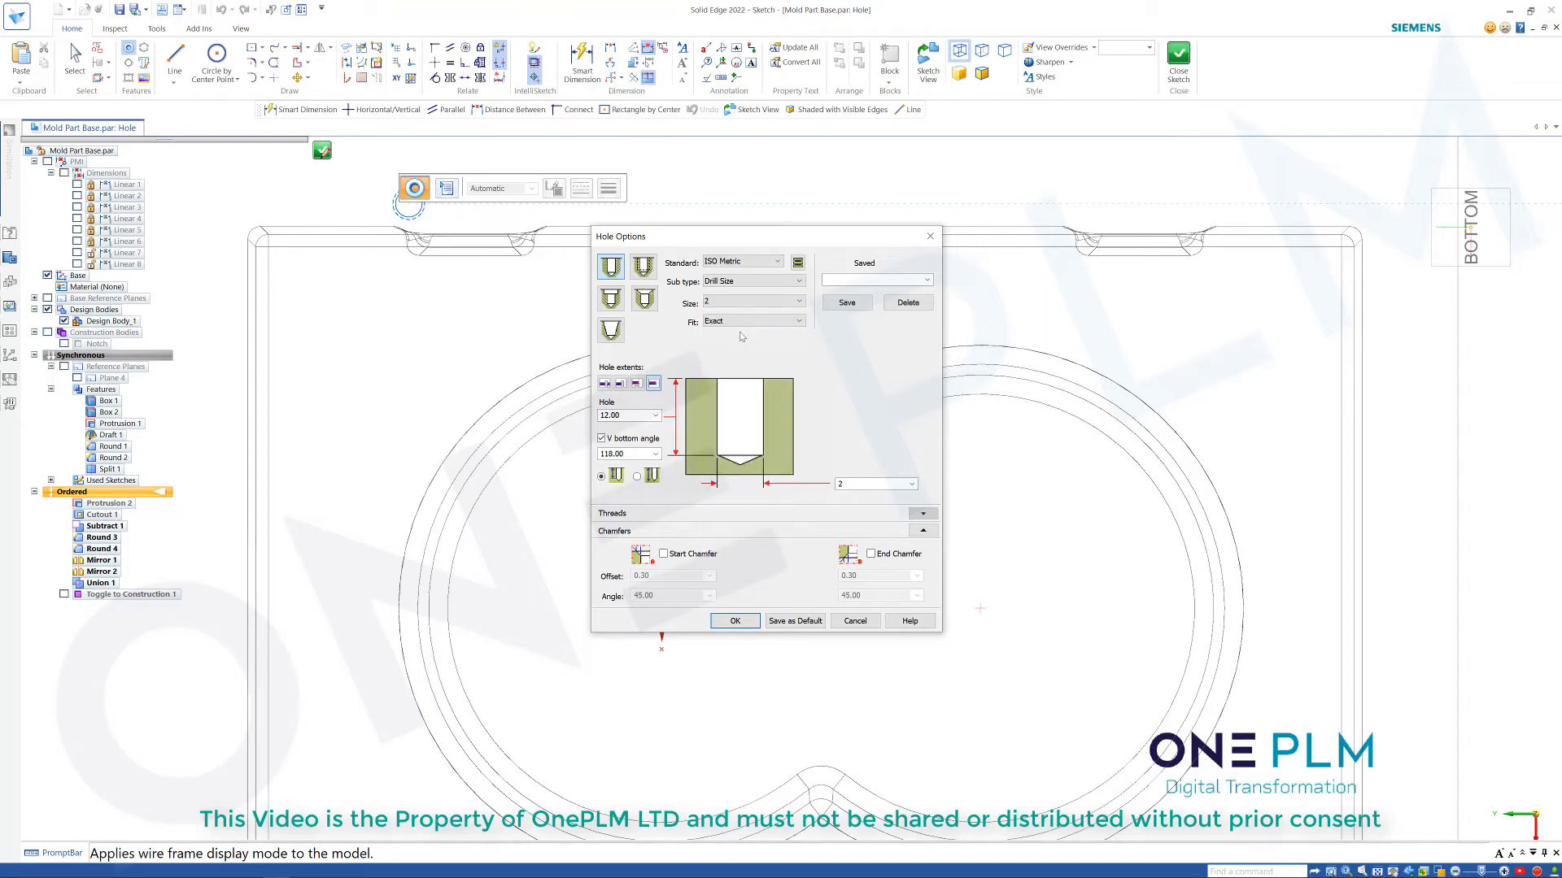
left_click(736, 620)
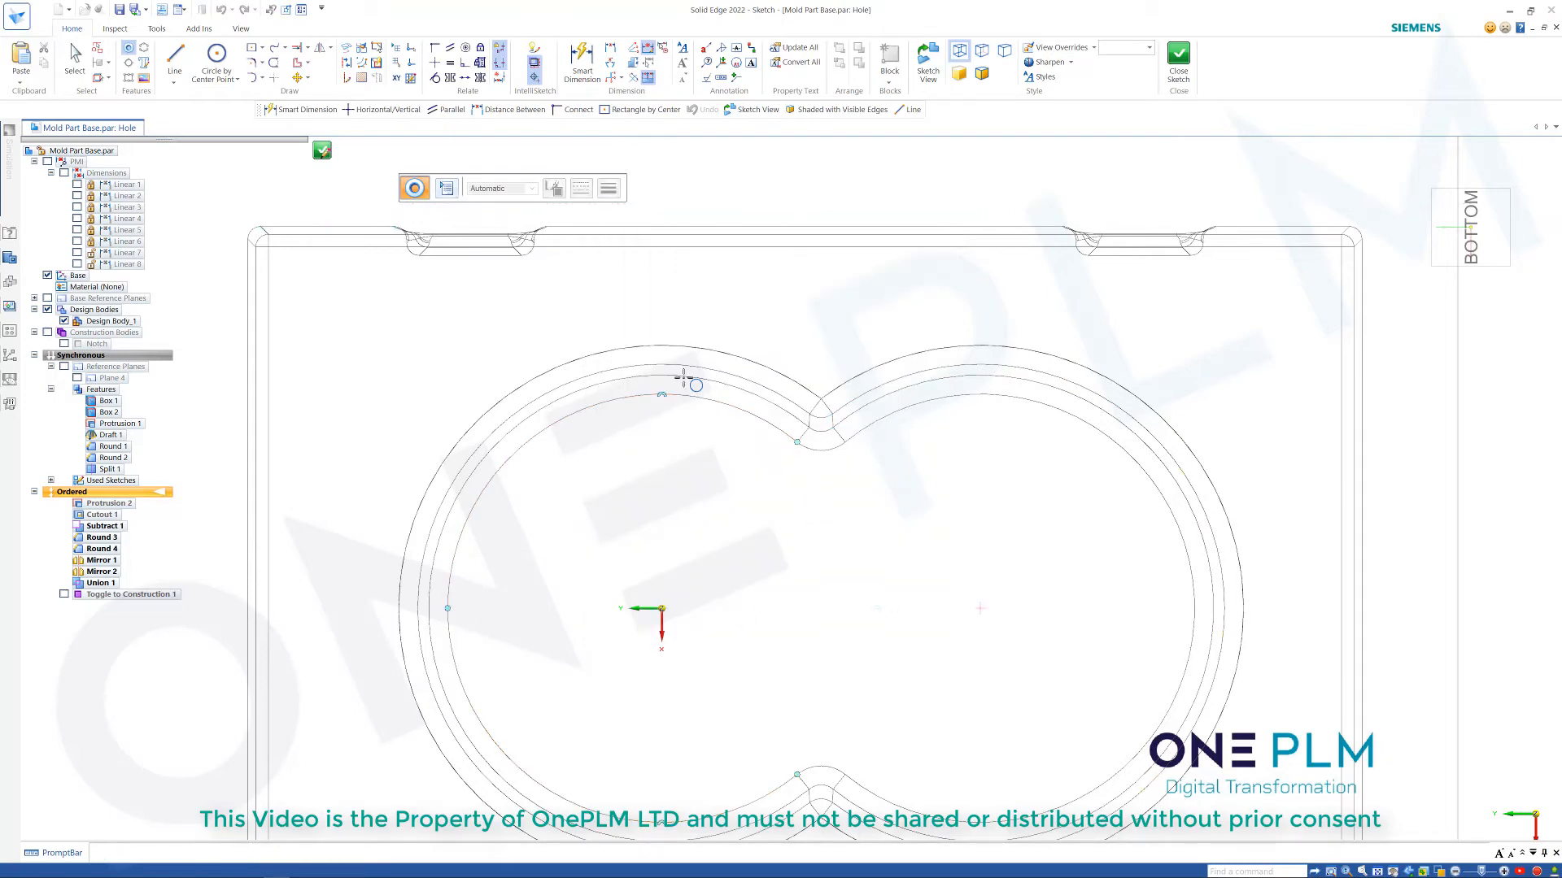
Place three hole circles on the left lobe's rim band, at its upper, outer and lower quadrant positions.
scroll(661, 352, "up", 3)
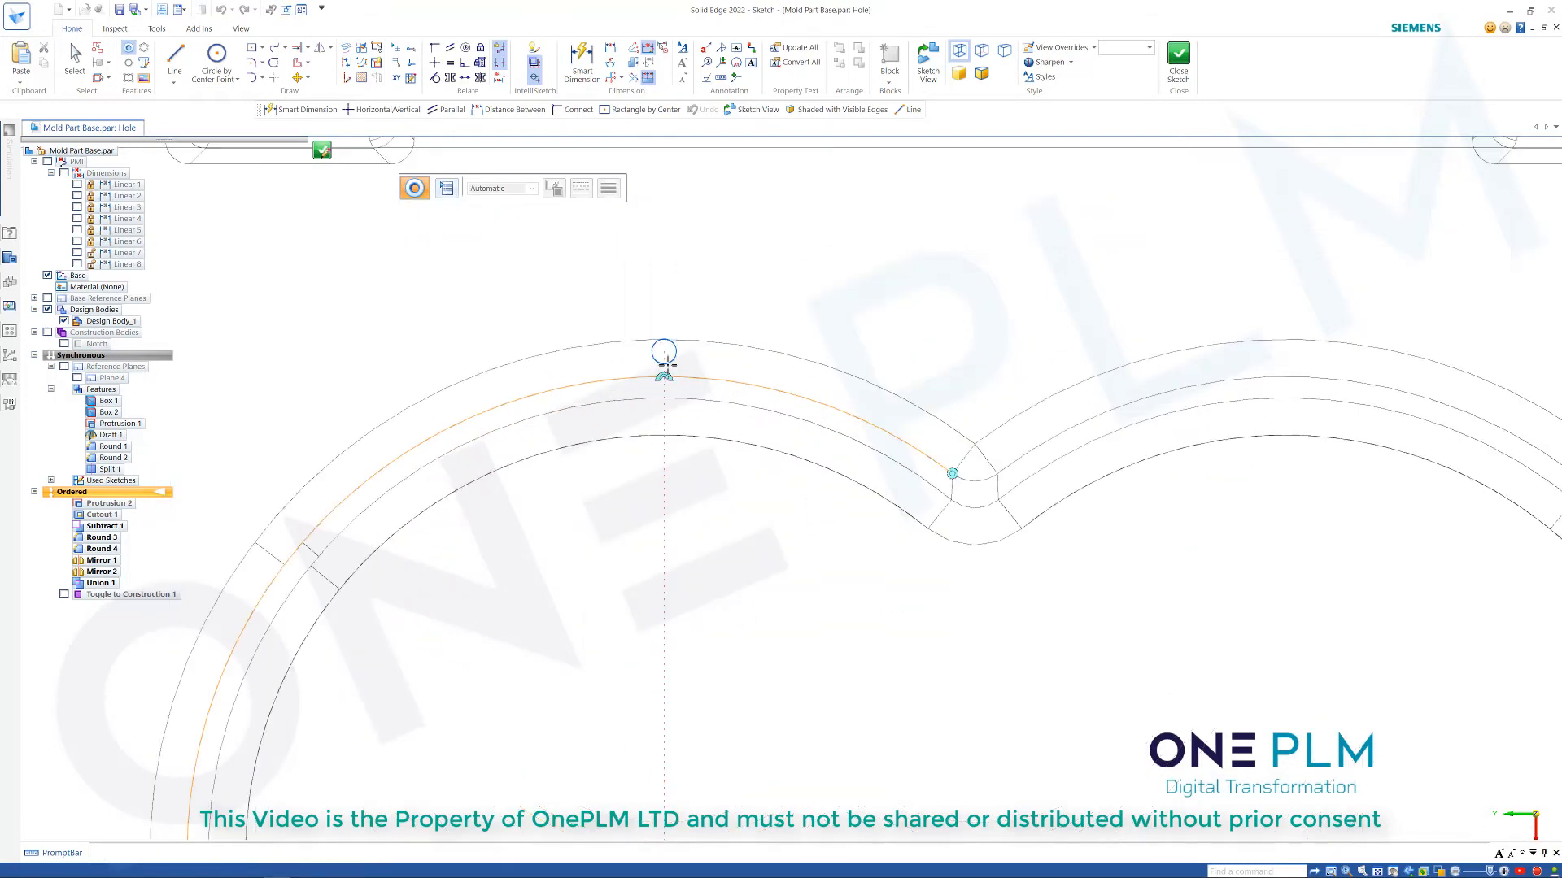
scroll(665, 357, "down", 3)
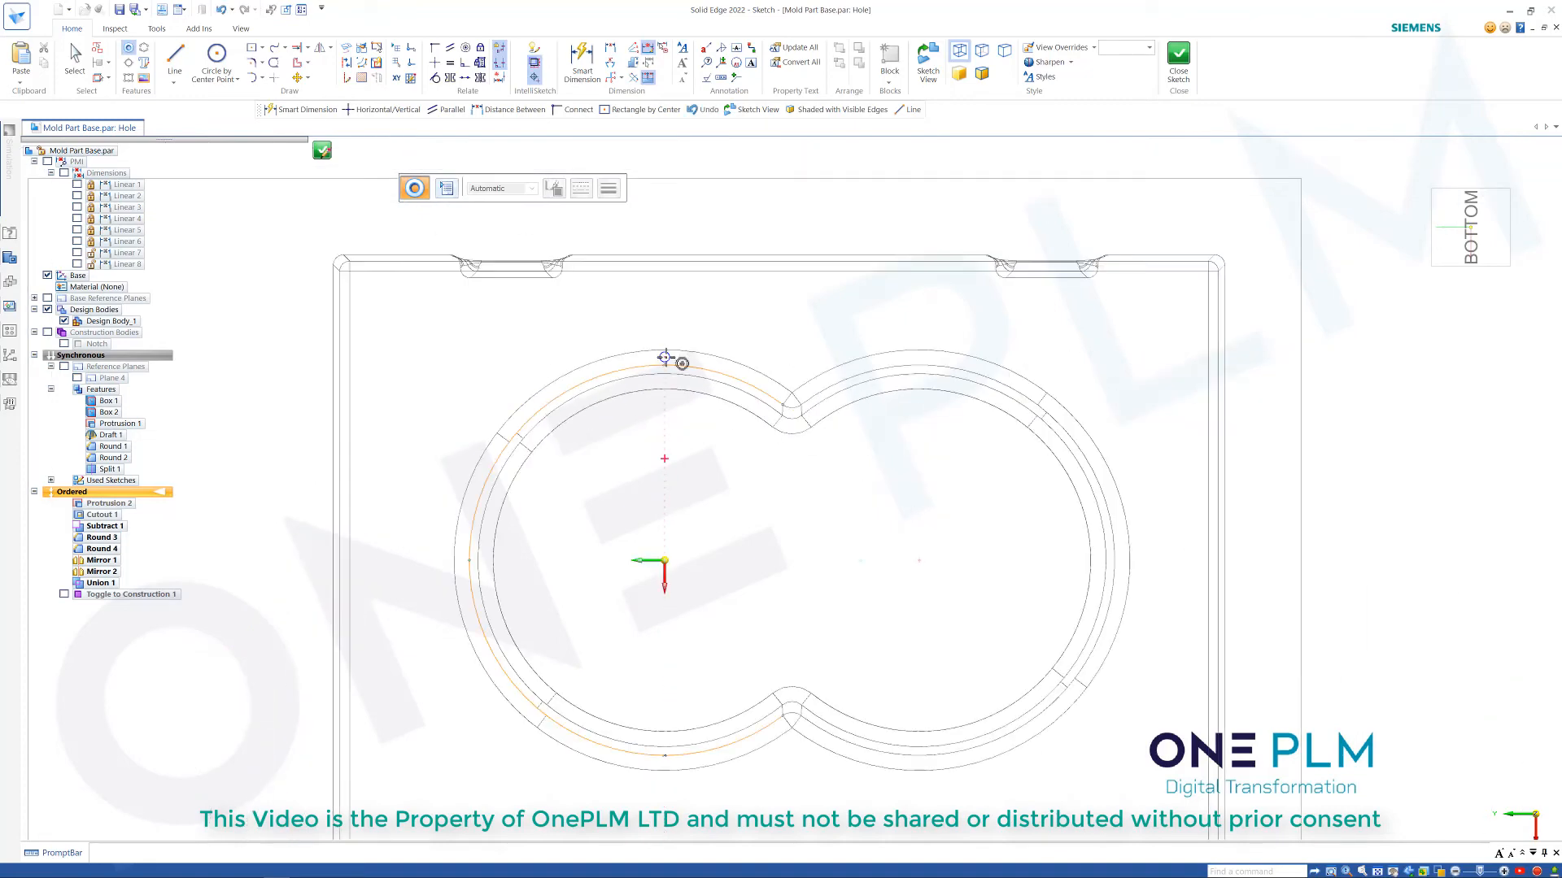
scroll(463, 559, "up", 3)
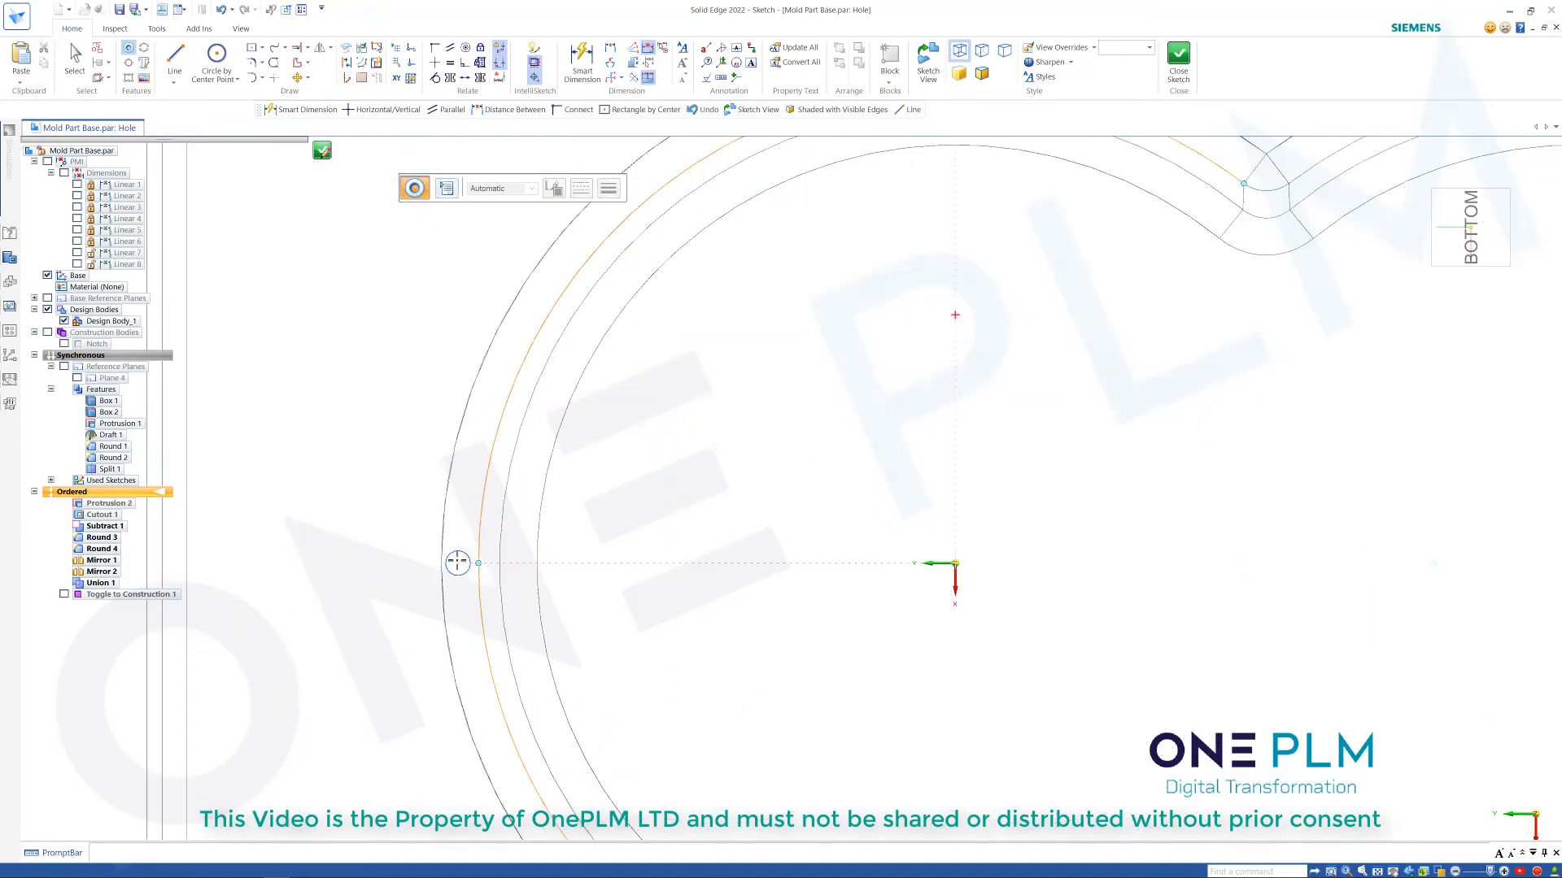
scroll(461, 561, "down", 3)
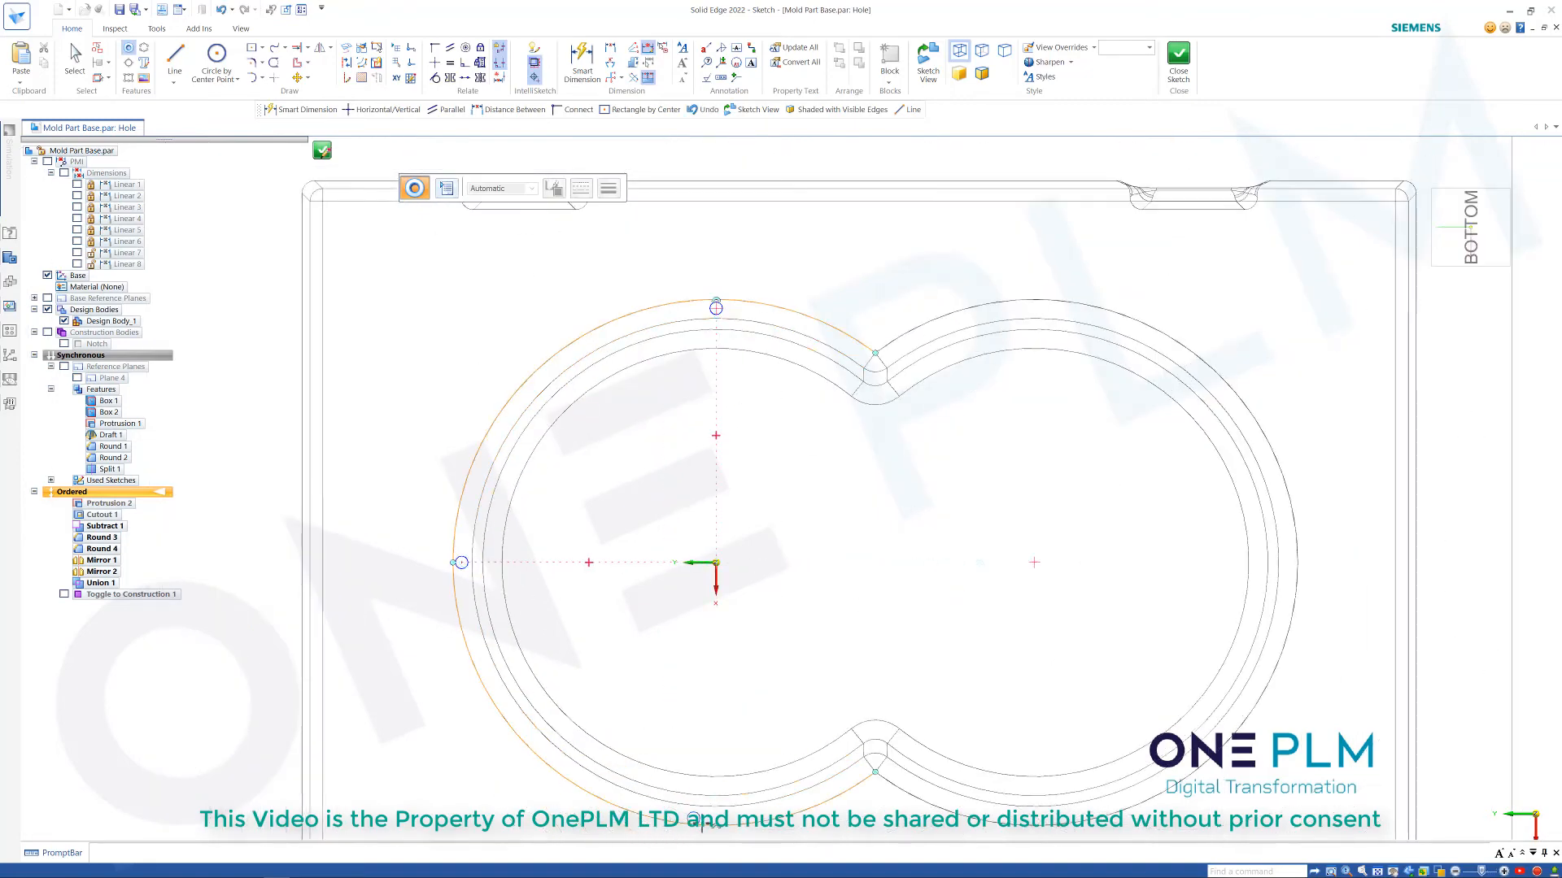
scroll(713, 817, "up", 2)
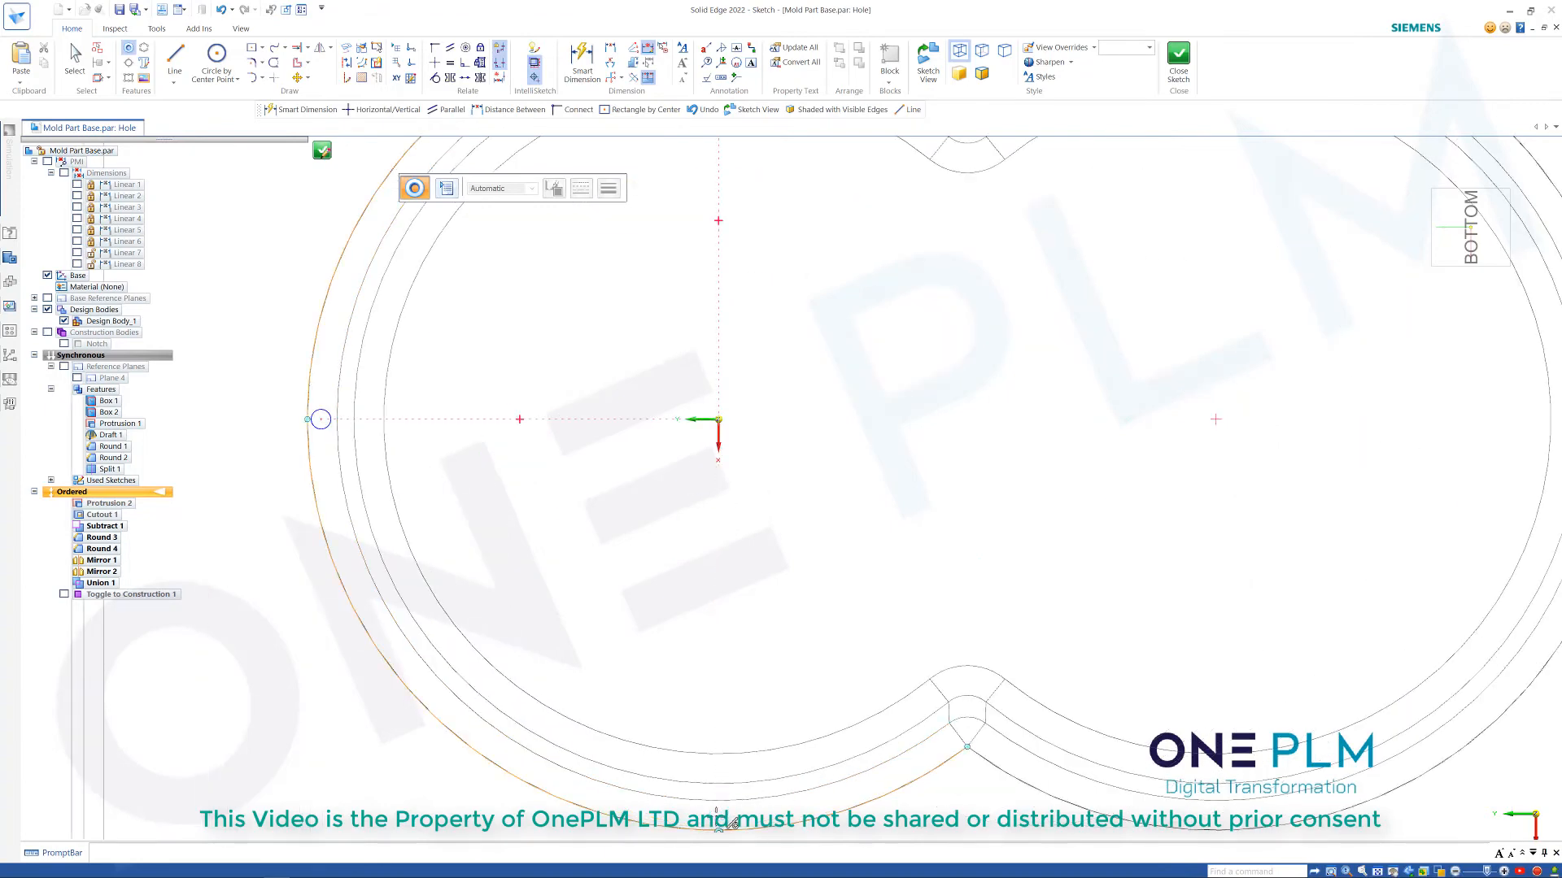
scroll(730, 823, "up", 3)
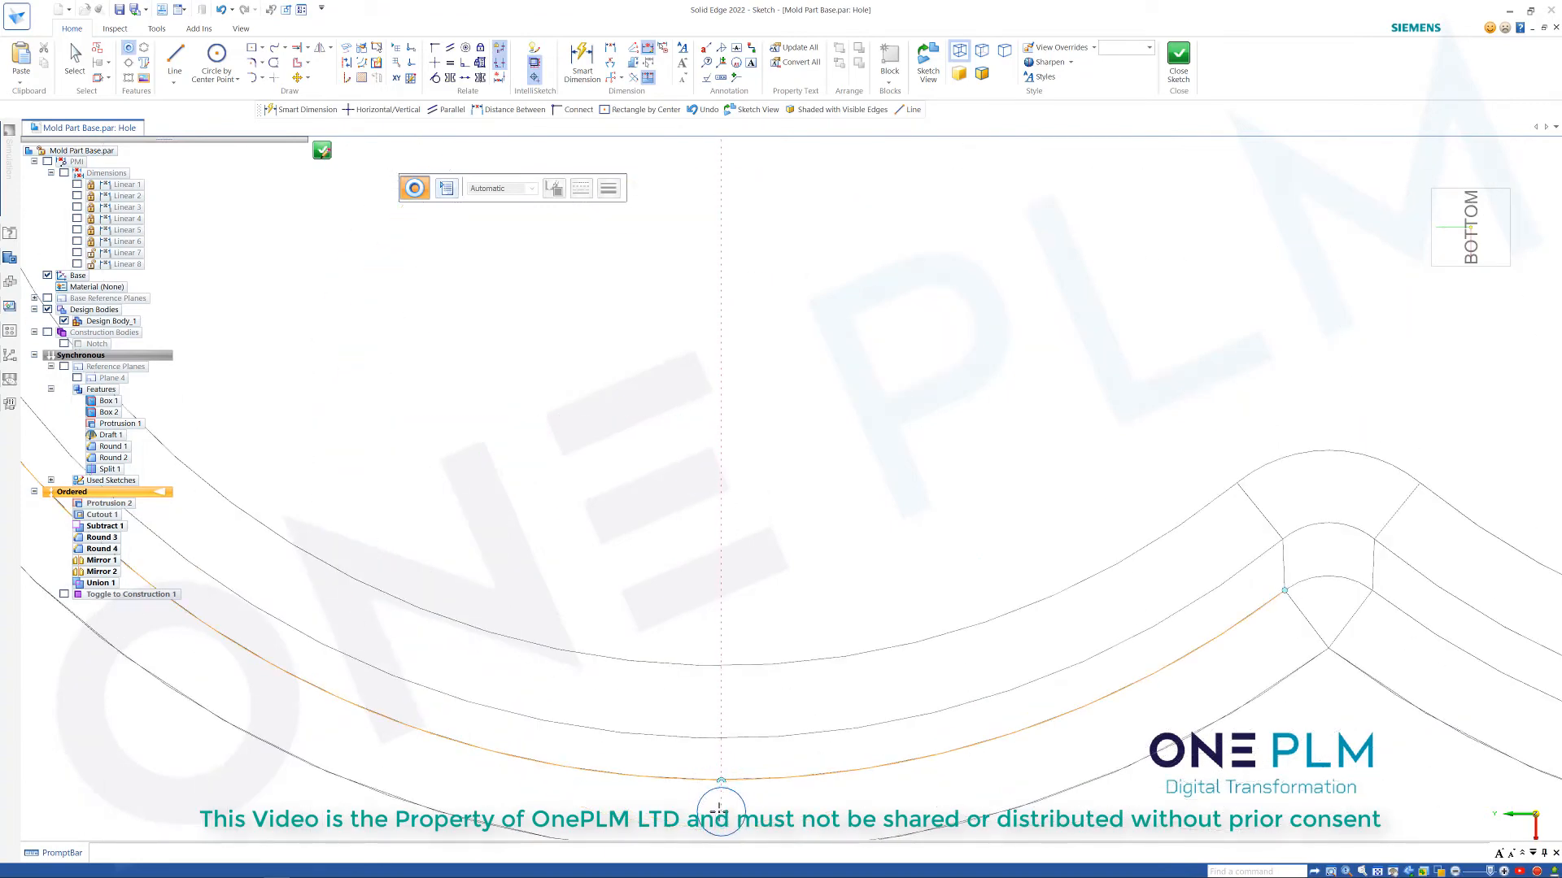
Place a hole circle at the lower cusp between the two lobes, aligned vertically with the cusp point.
scroll(719, 810, "down", 2)
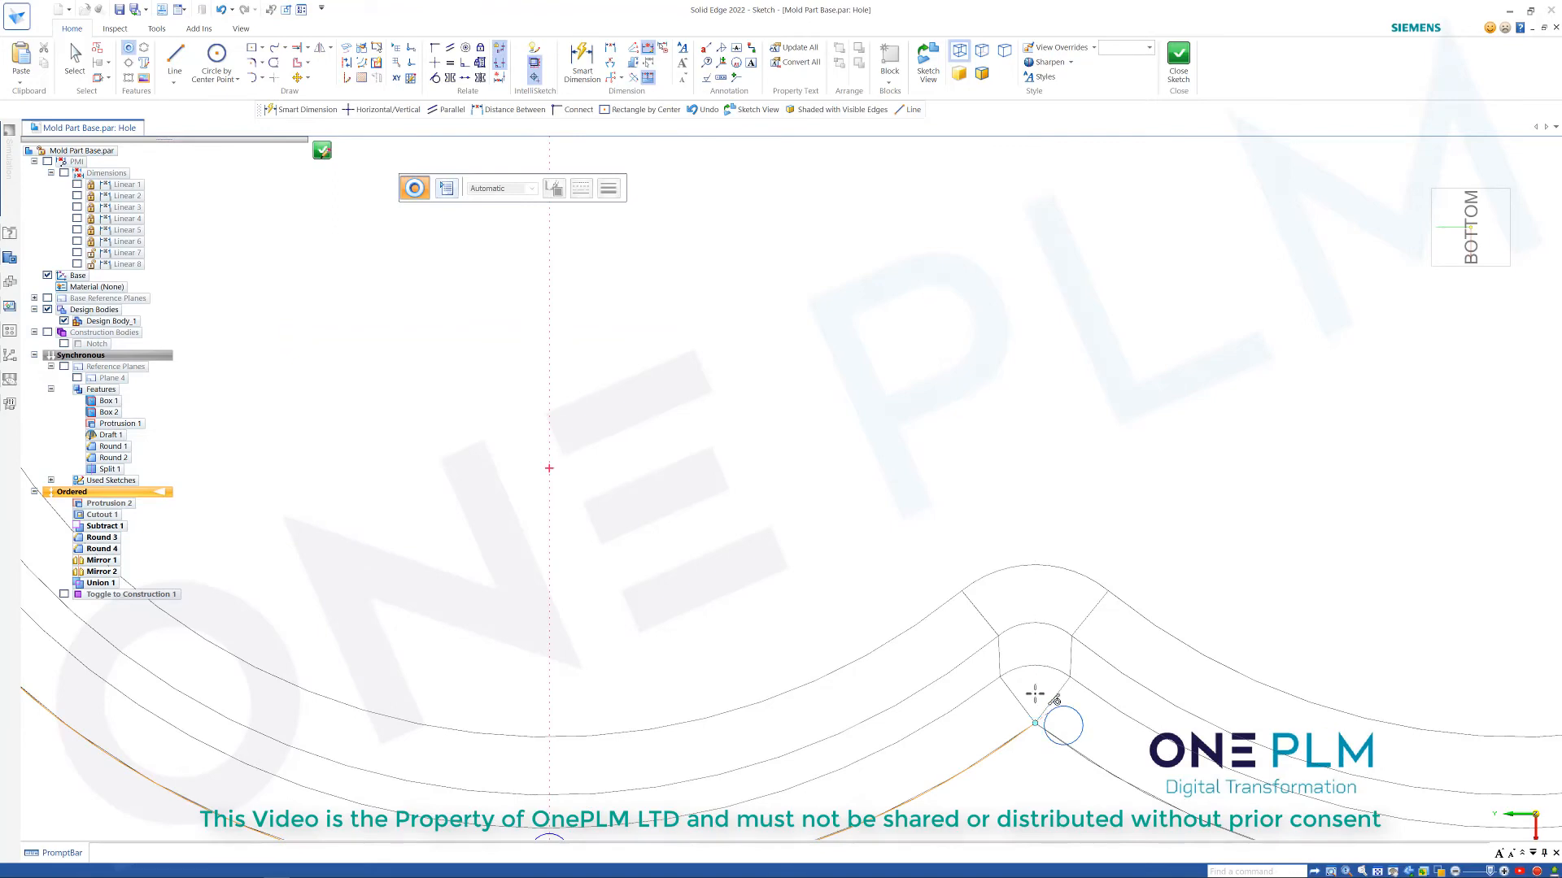
scroll(1031, 704, "up", 2)
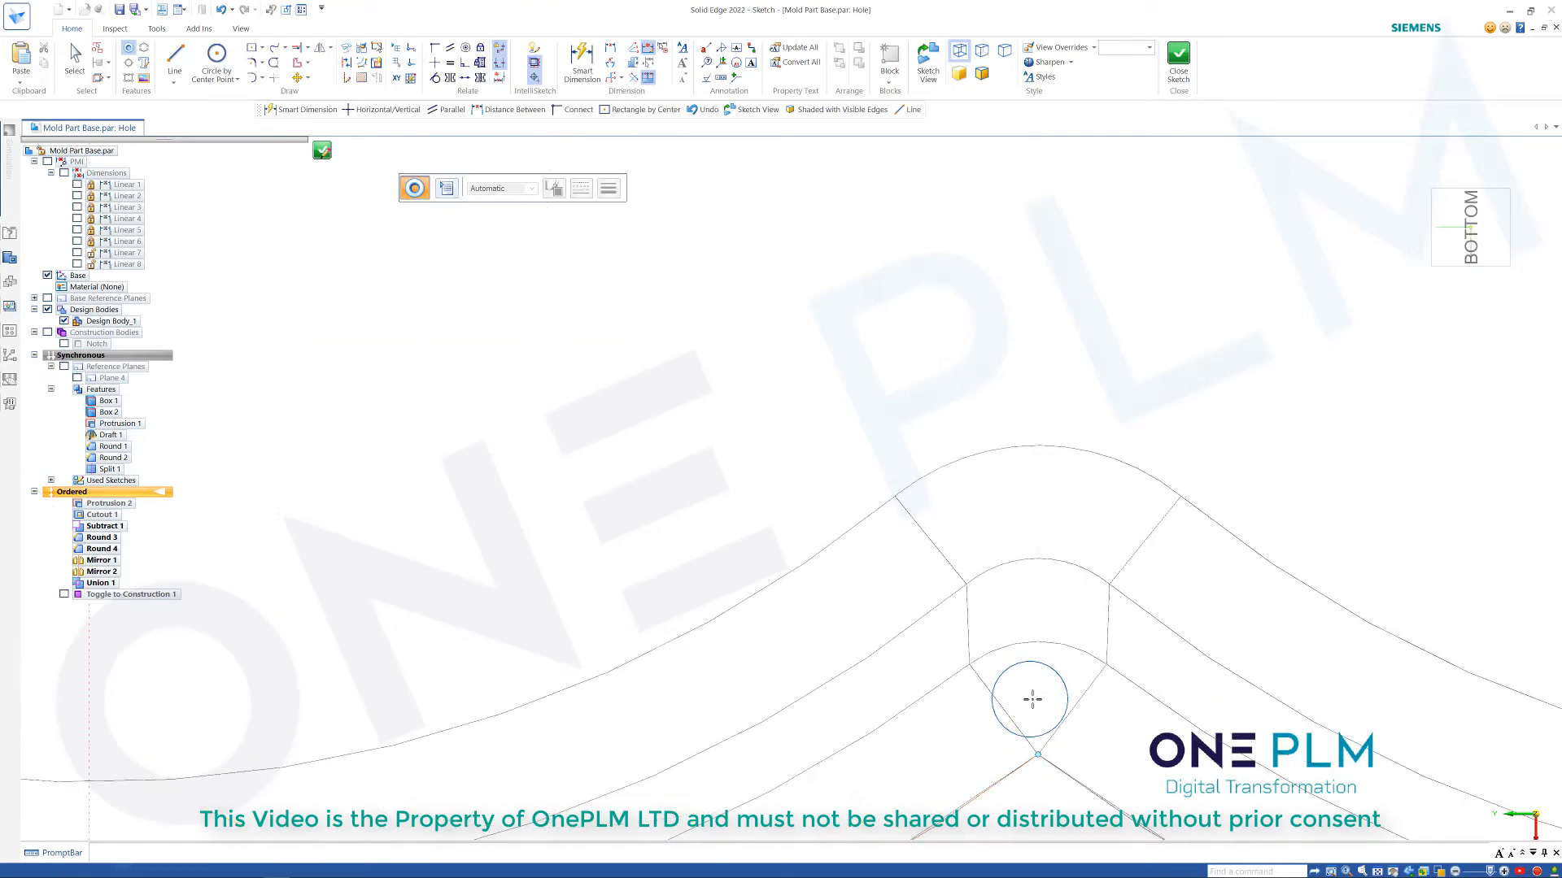
scroll(1034, 701, "down", 2)
scroll(1034, 700, "down", 3)
Place two hole circles on the right lobe's rim band, aligned with its lower and outer quadrant points.
scroll(1066, 708, "up", 4)
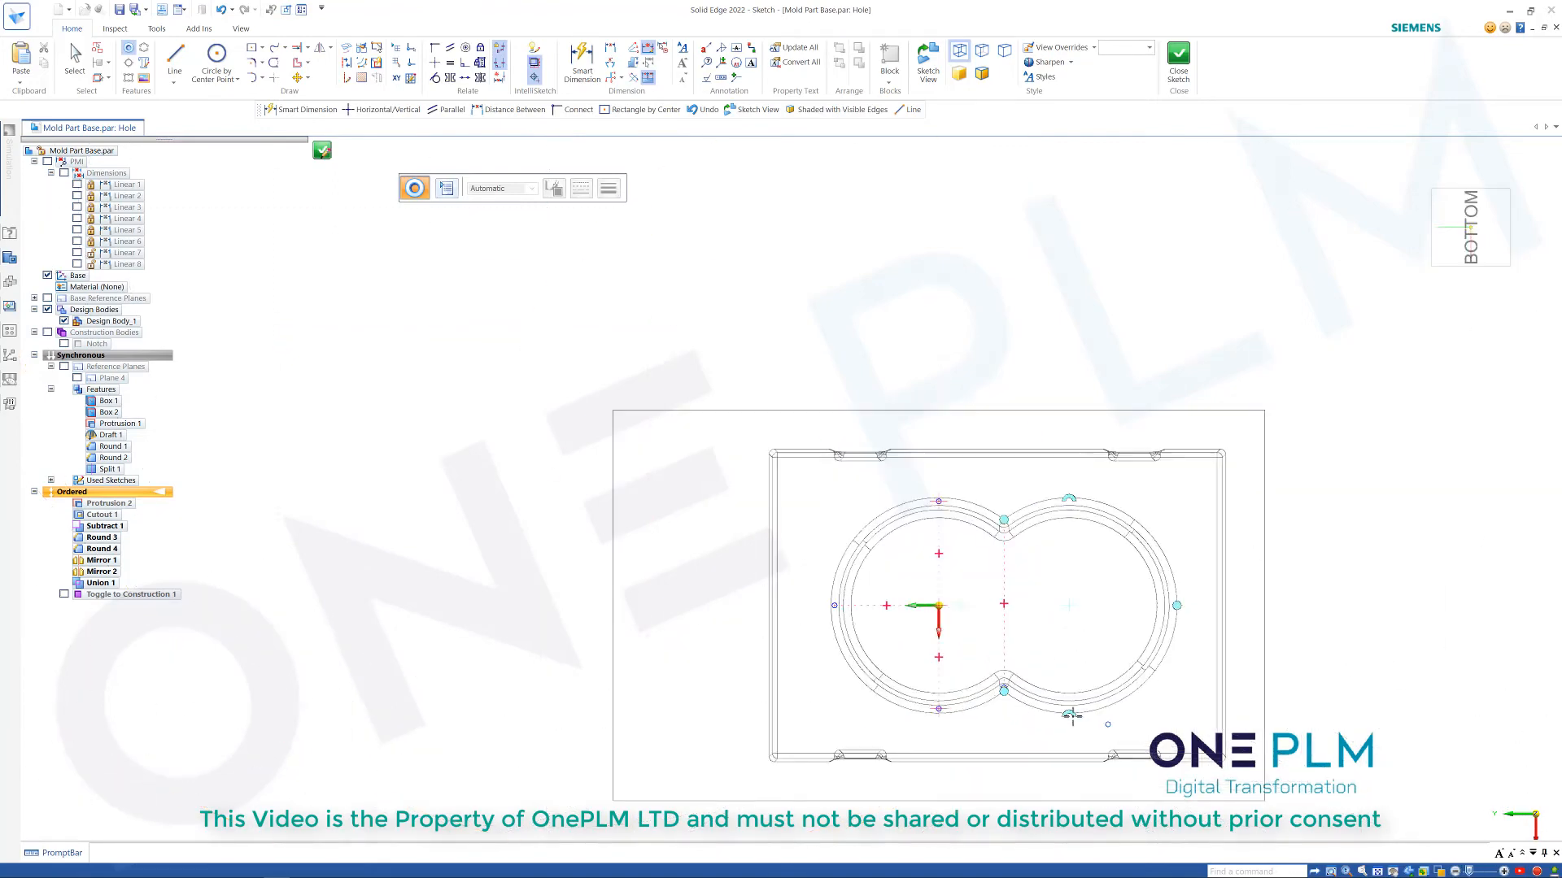
scroll(1069, 706, "up", 3)
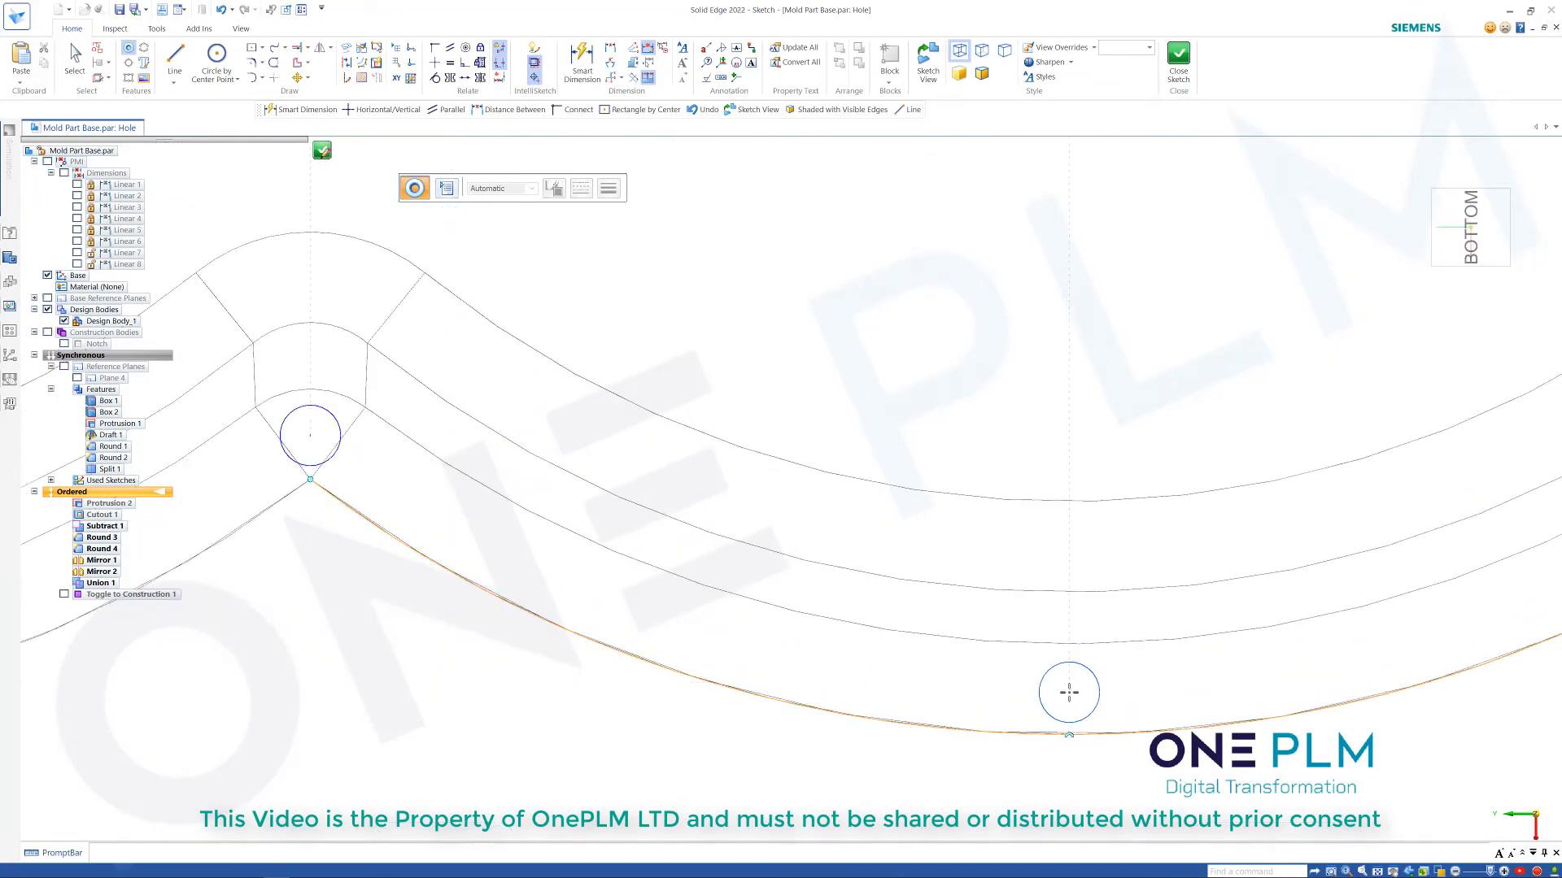
scroll(1068, 691, "down", 3)
scroll(1172, 594, "up", 5)
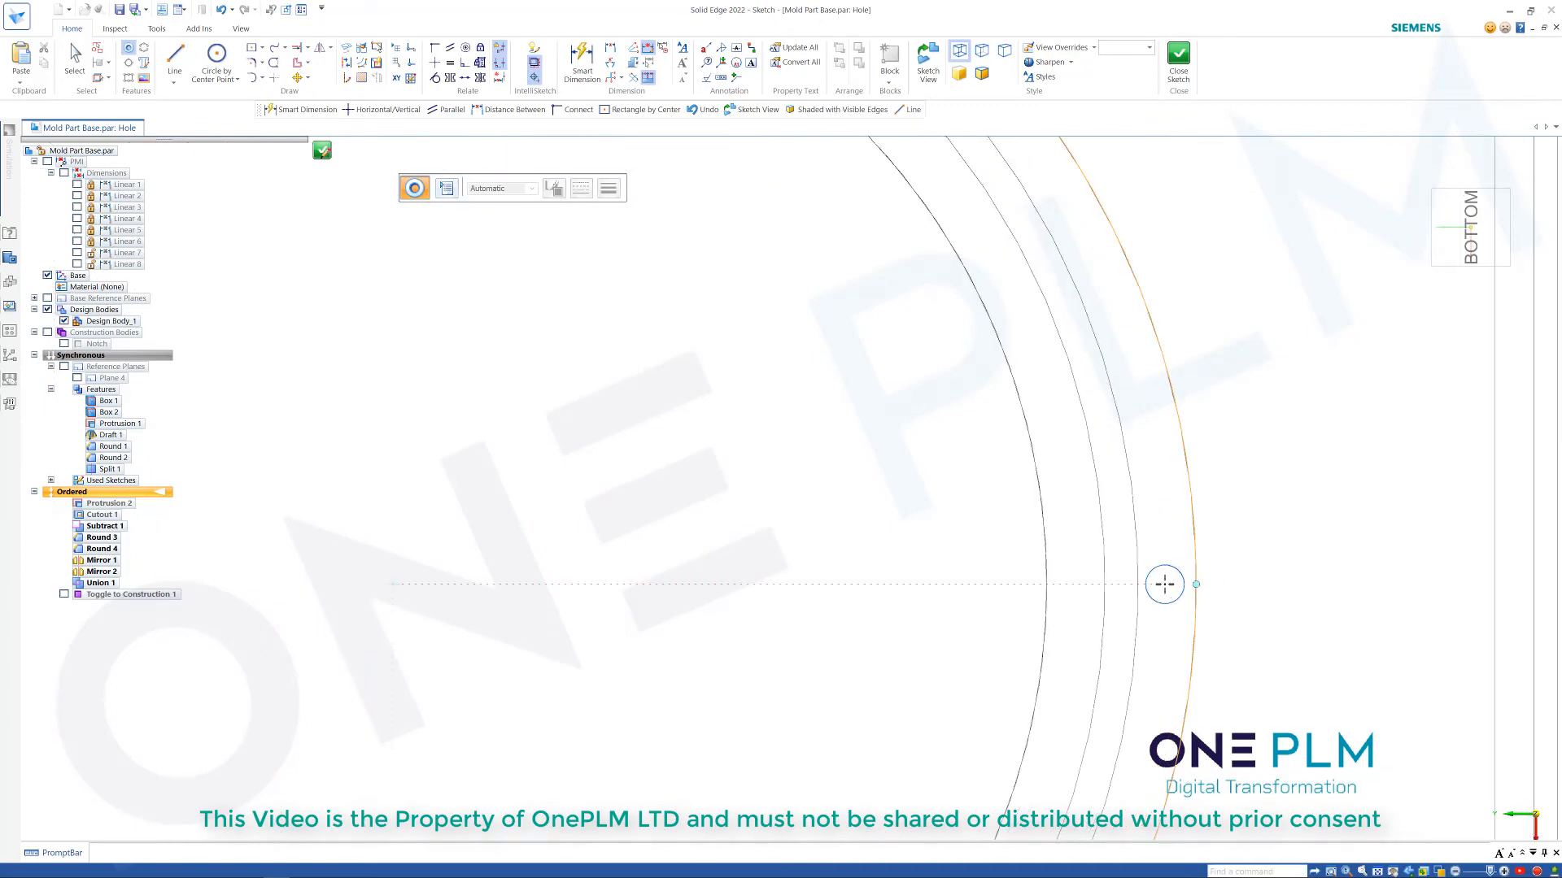
scroll(1168, 584, "up", 1)
scroll(1171, 586, "down", 4)
Draw a vertical line about 2.99 long across the rim at the right lobe's uppermost point and place a hole circle at its midpoint.
scroll(1113, 480, "up", 6)
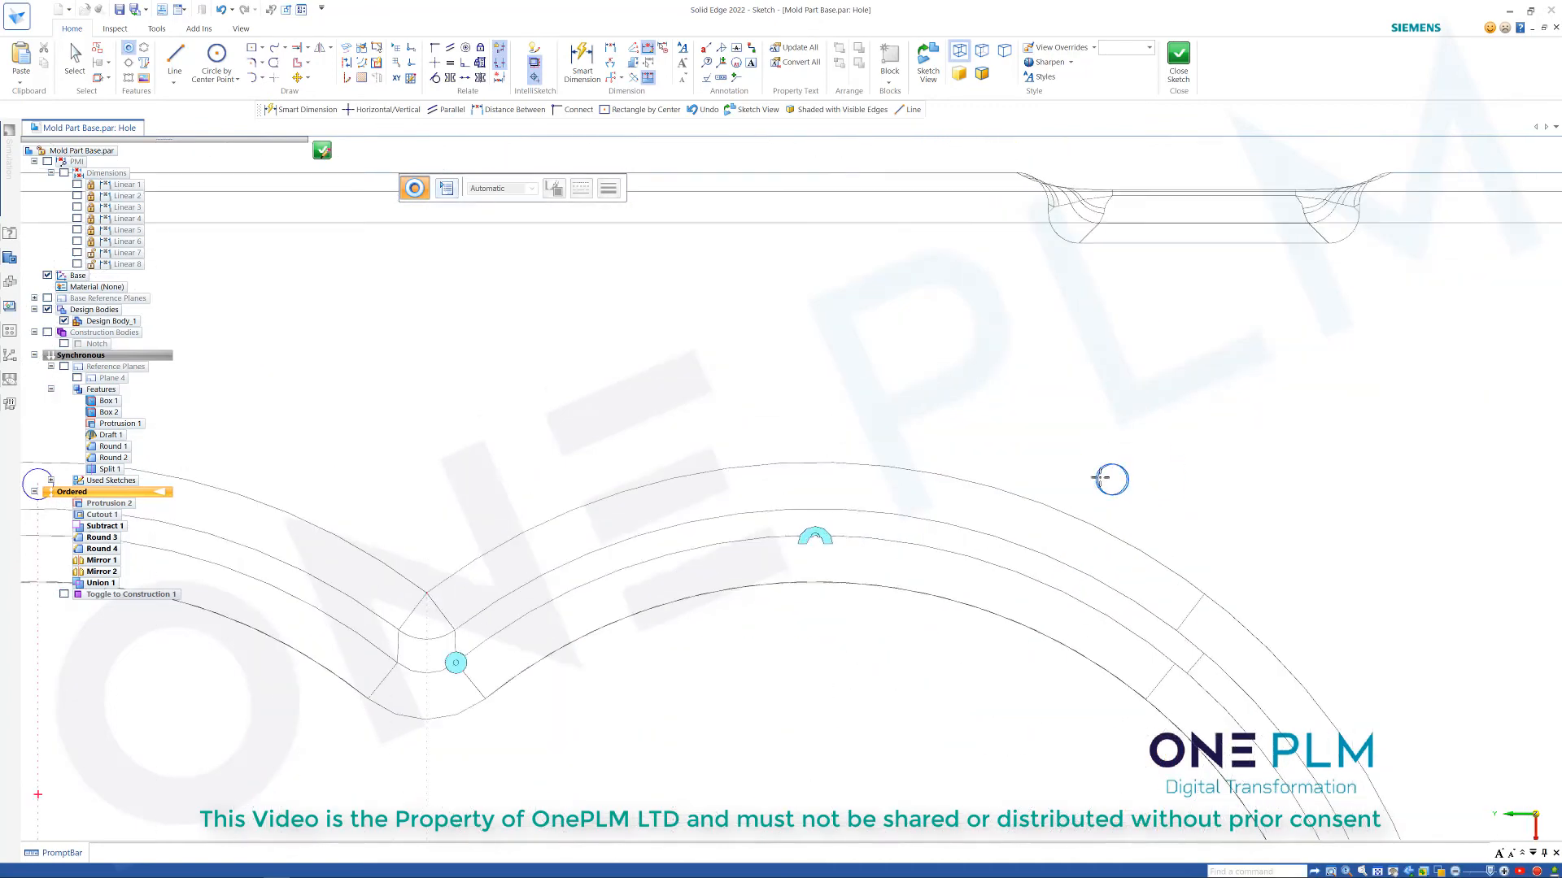
left_click(175, 57)
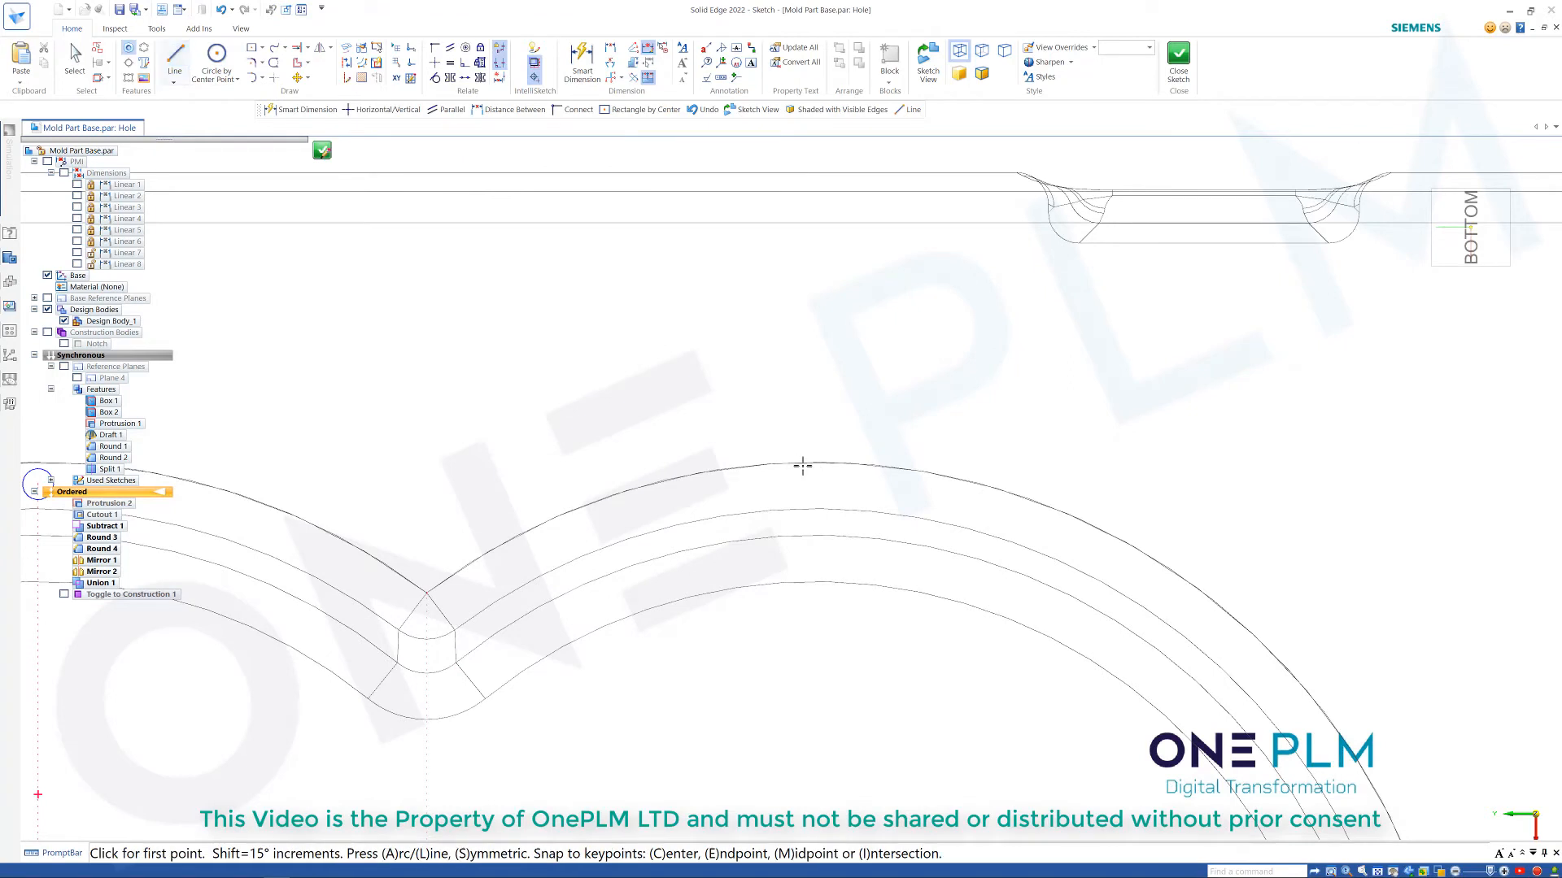
left_click(816, 463)
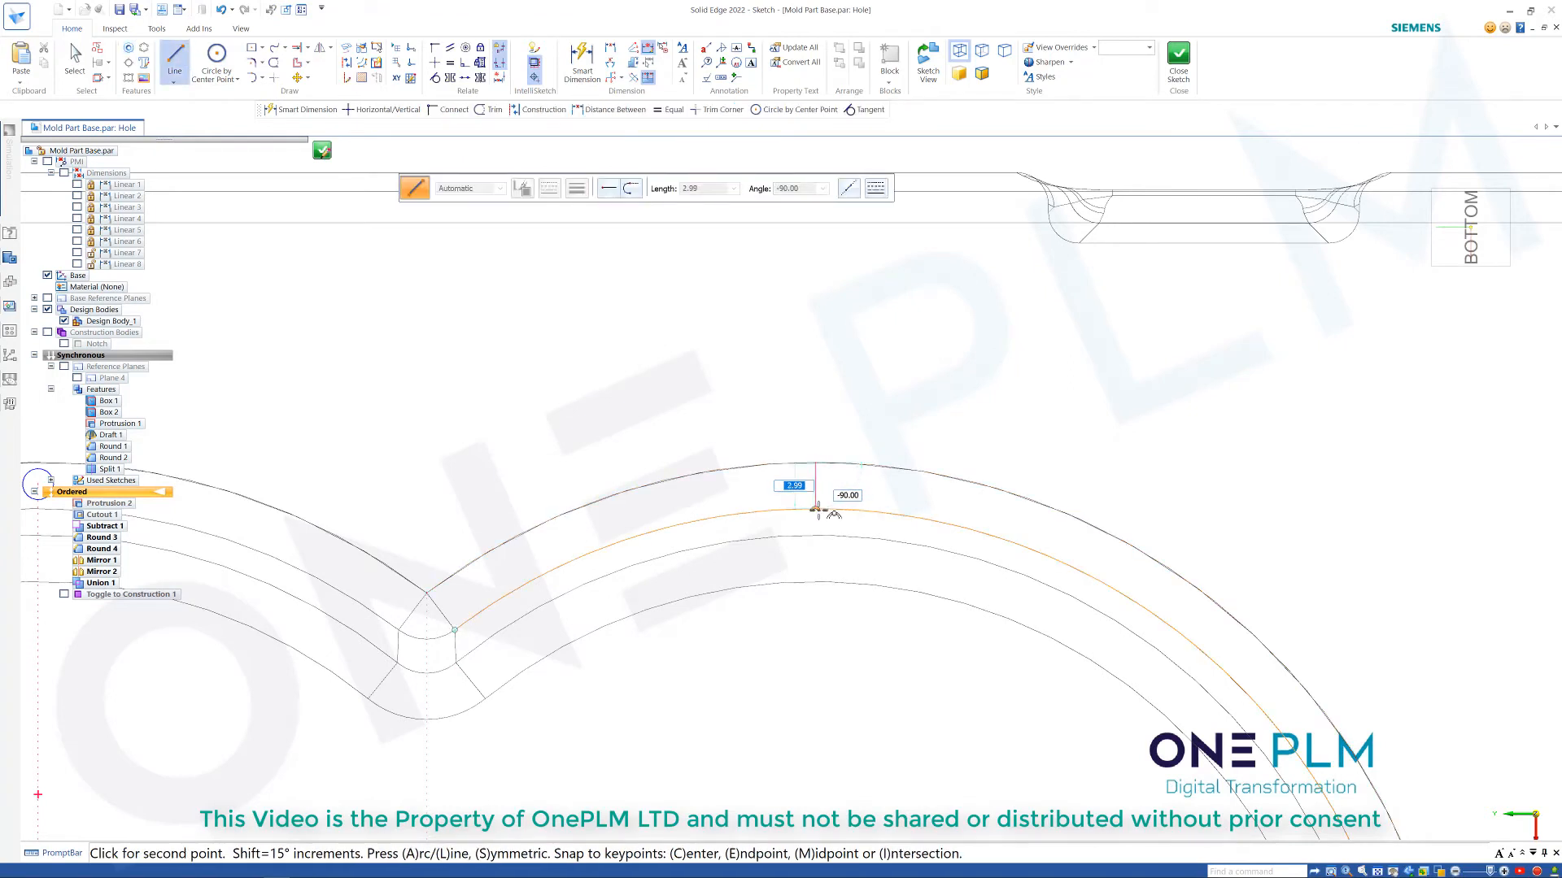
left_click(815, 509)
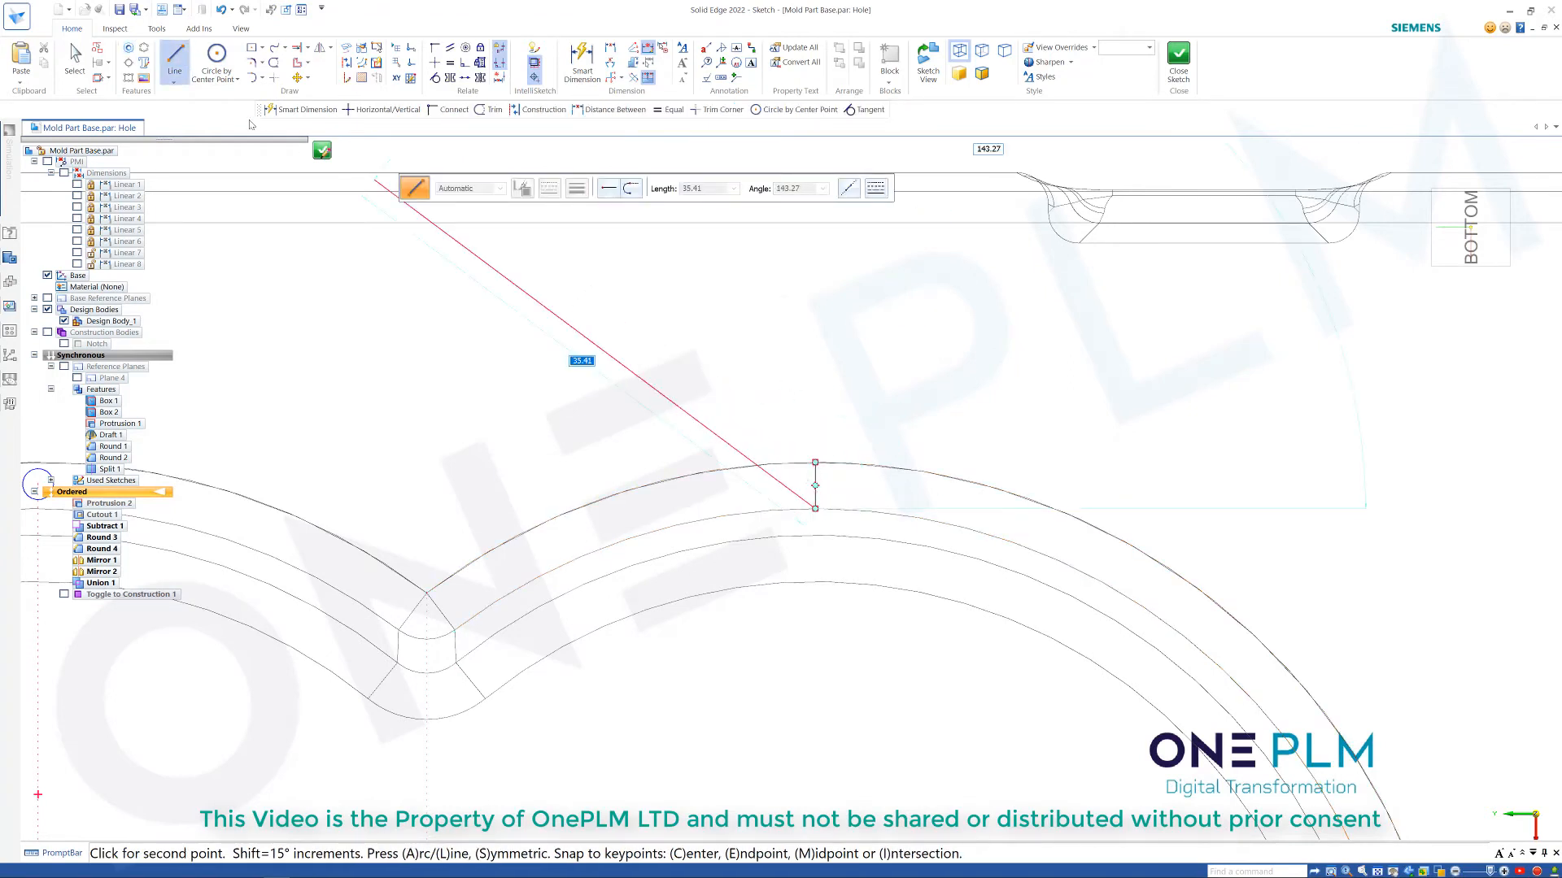
left_click(129, 49)
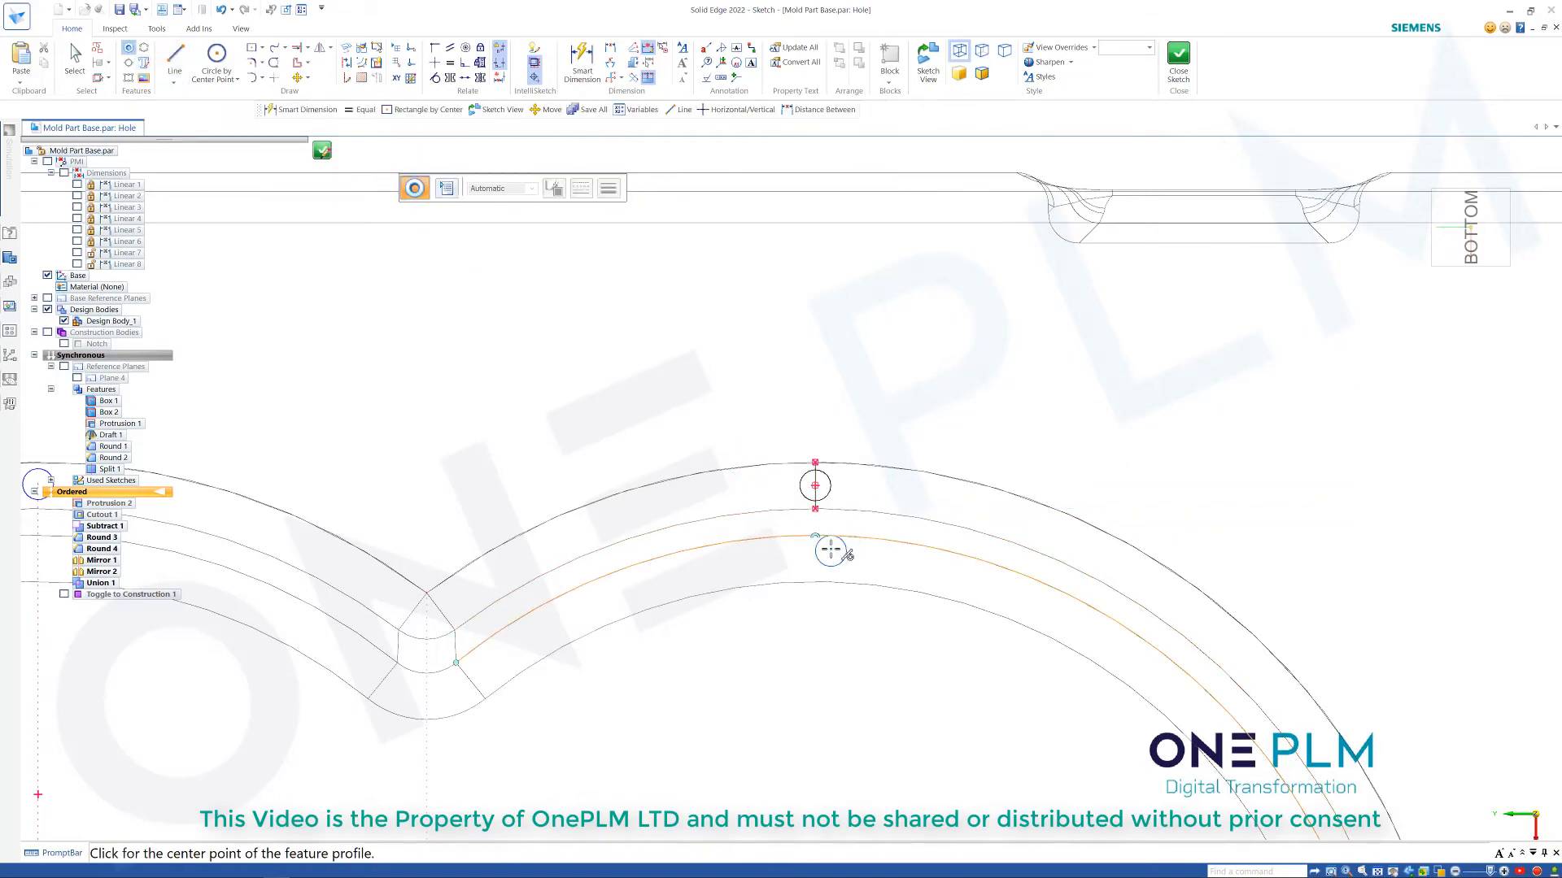
key("Escape")
scroll(816, 482, "up", 4)
scroll(810, 488, "down", 4)
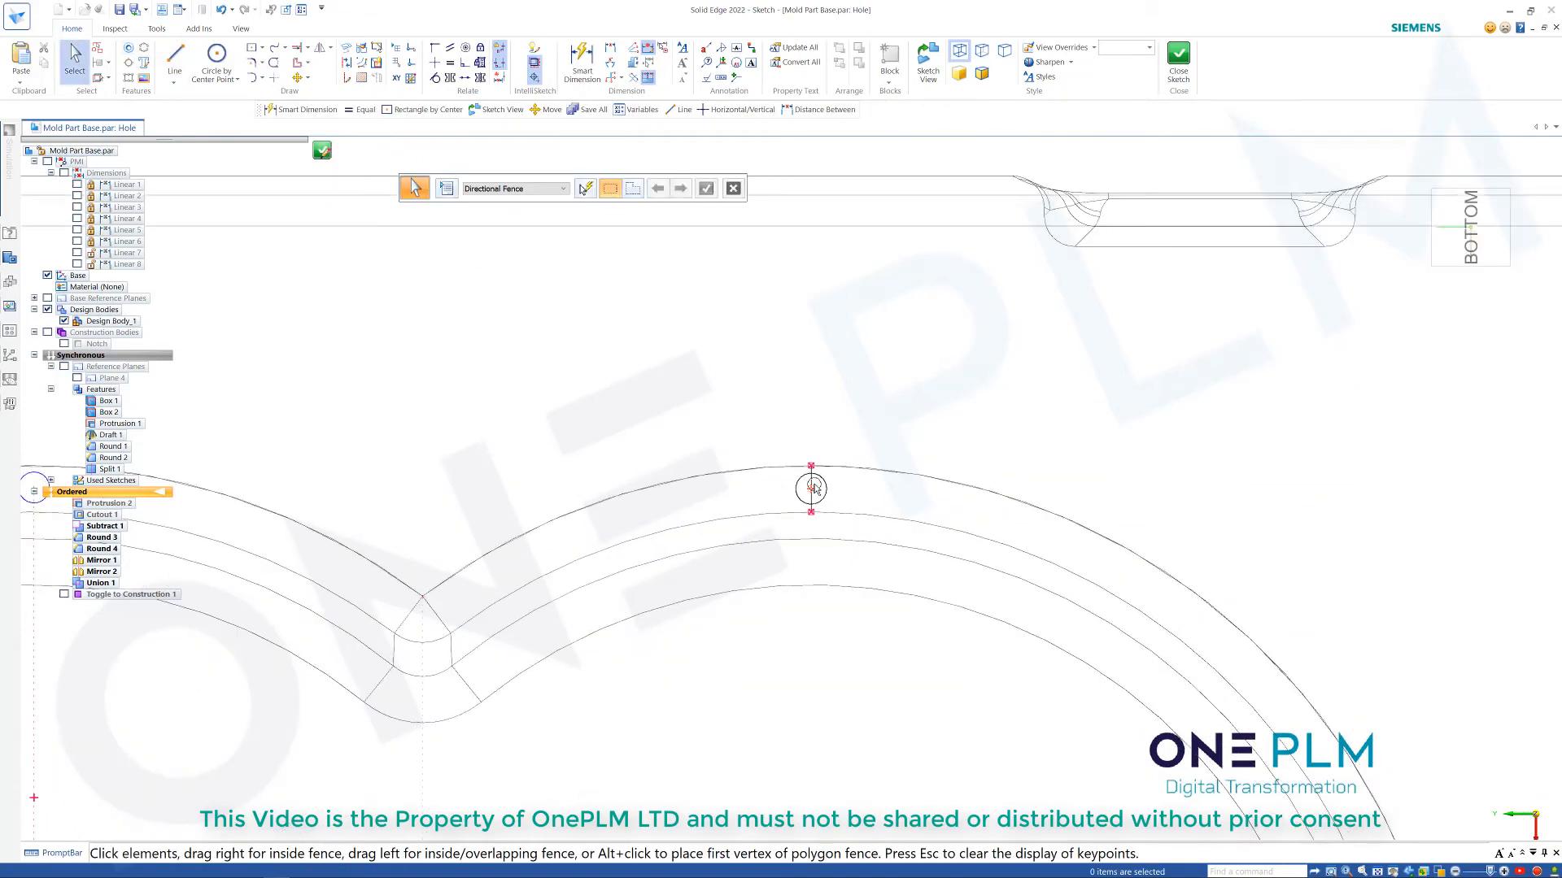
Place a hole circle at the upper cusp between the two lobes, aligned vertically with the cusp point.
left_click(128, 48)
scroll(676, 552, "up", 4)
scroll(676, 552, "up", 2)
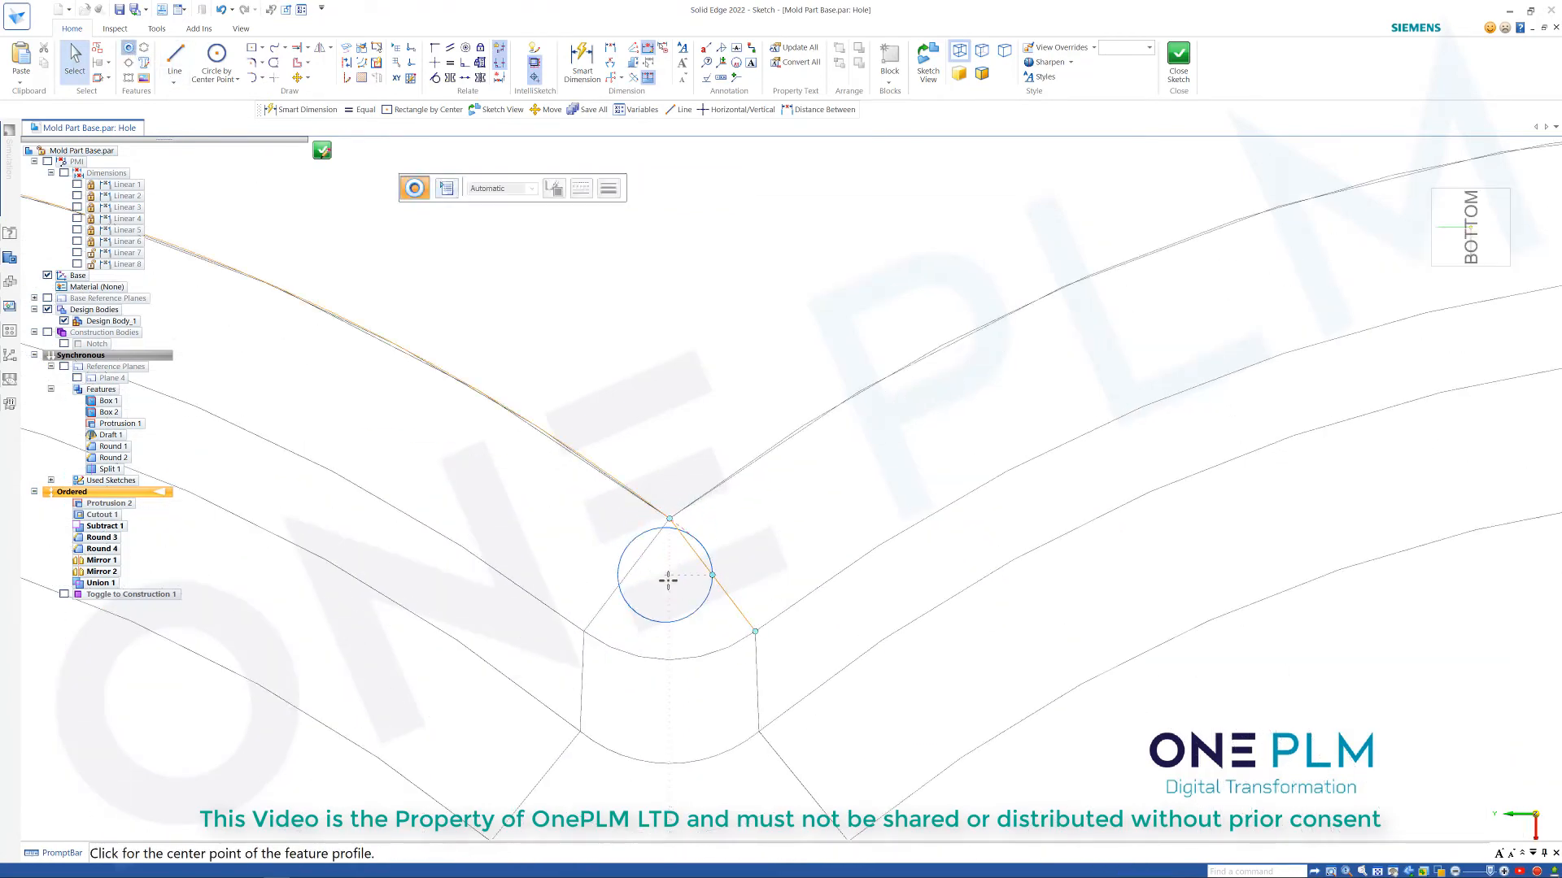
left_click(669, 584)
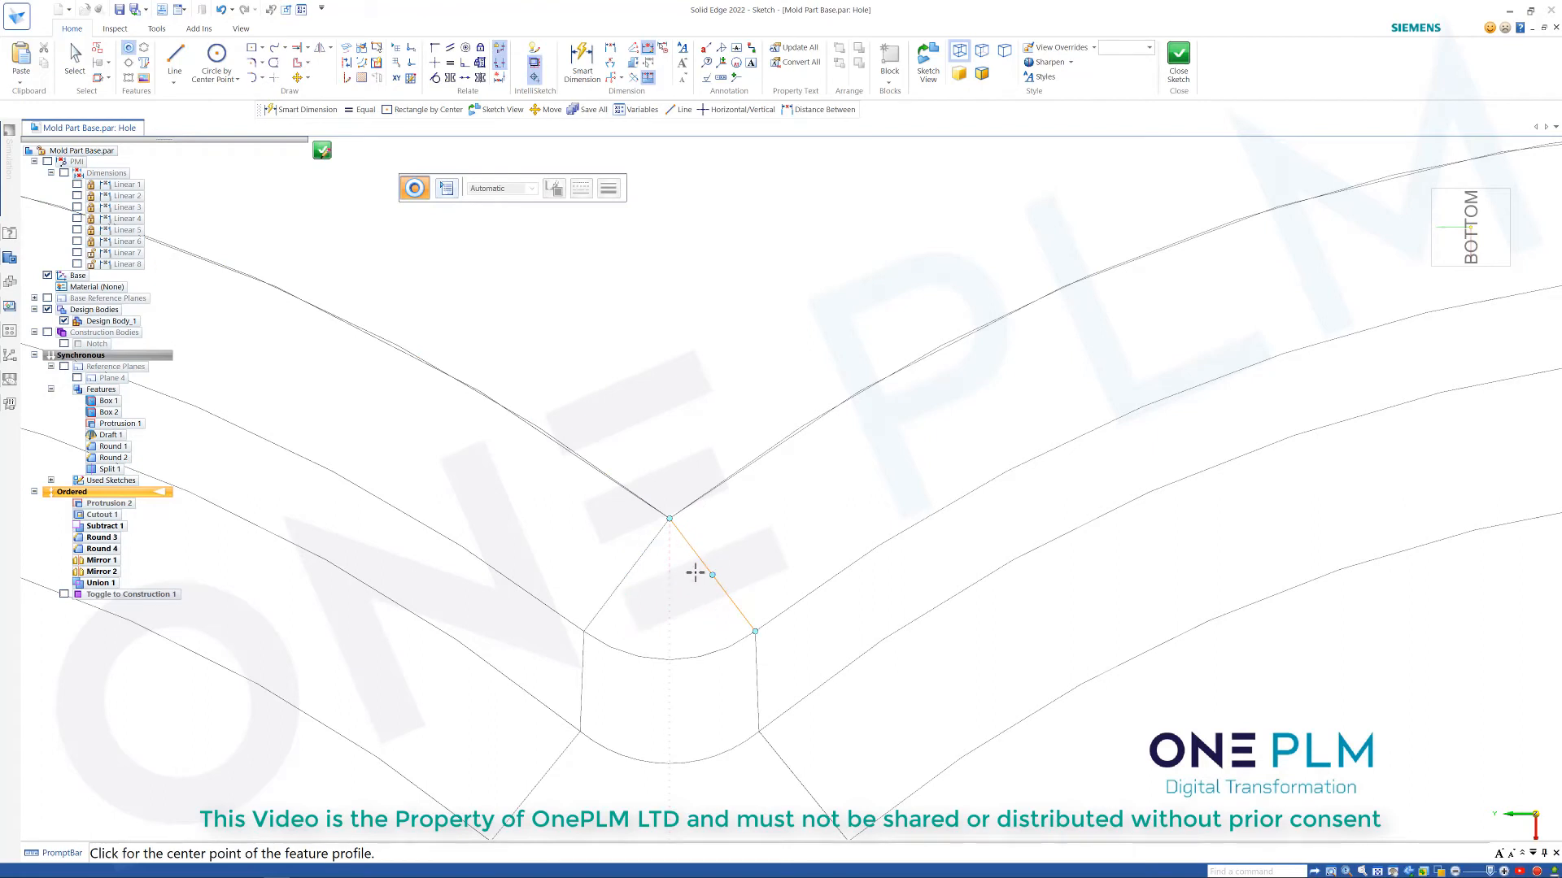
Make the upper cusp's hole circle tangent to both sloping edges of the cusp.
left_click(436, 78)
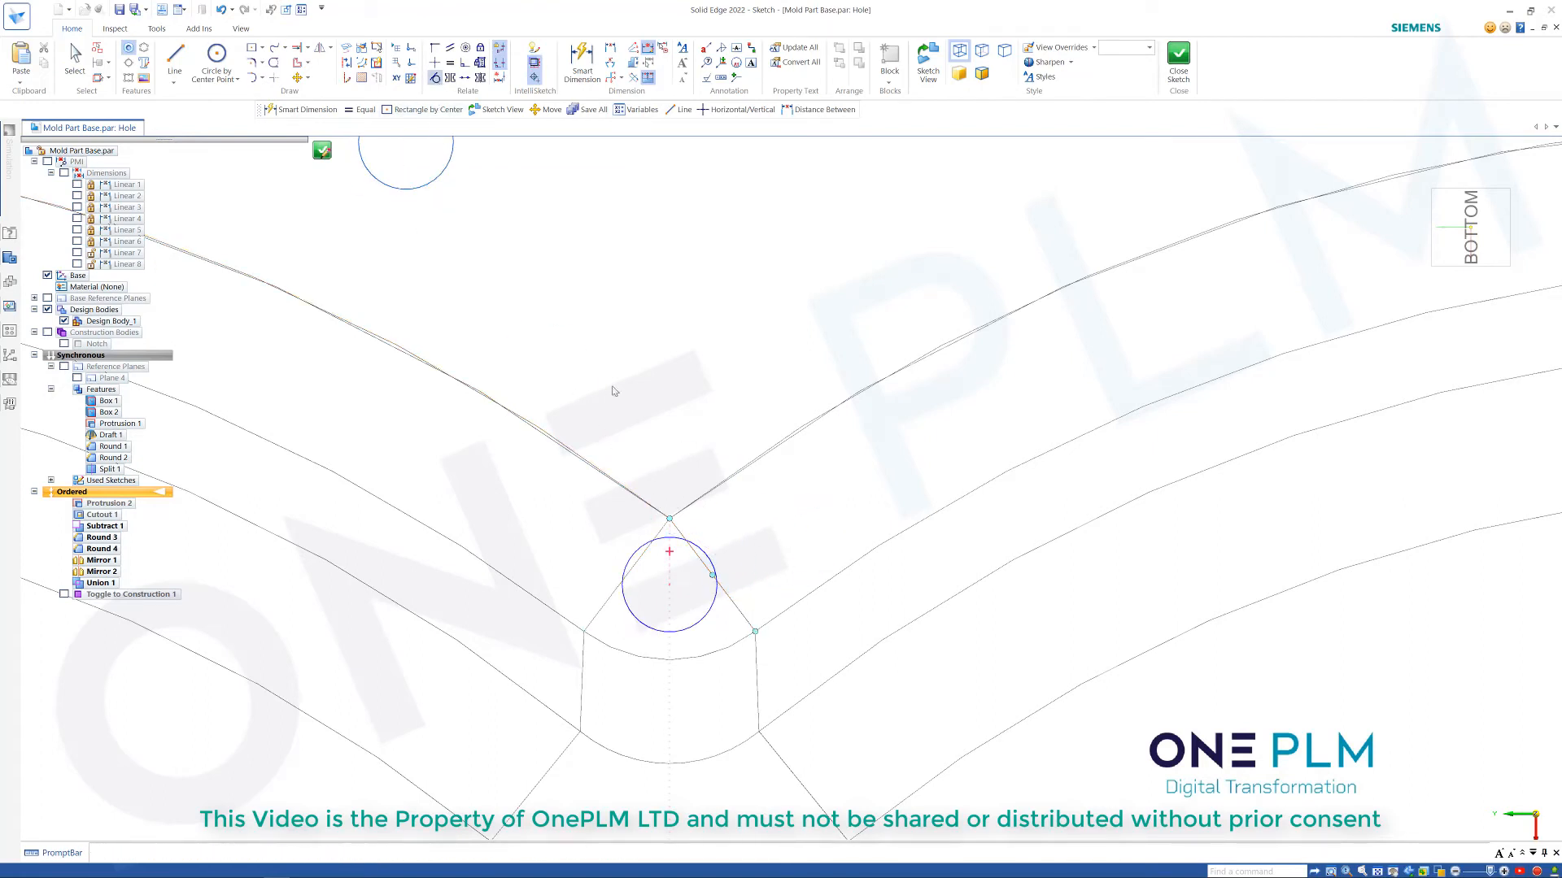
left_click(716, 579)
left_click(643, 550)
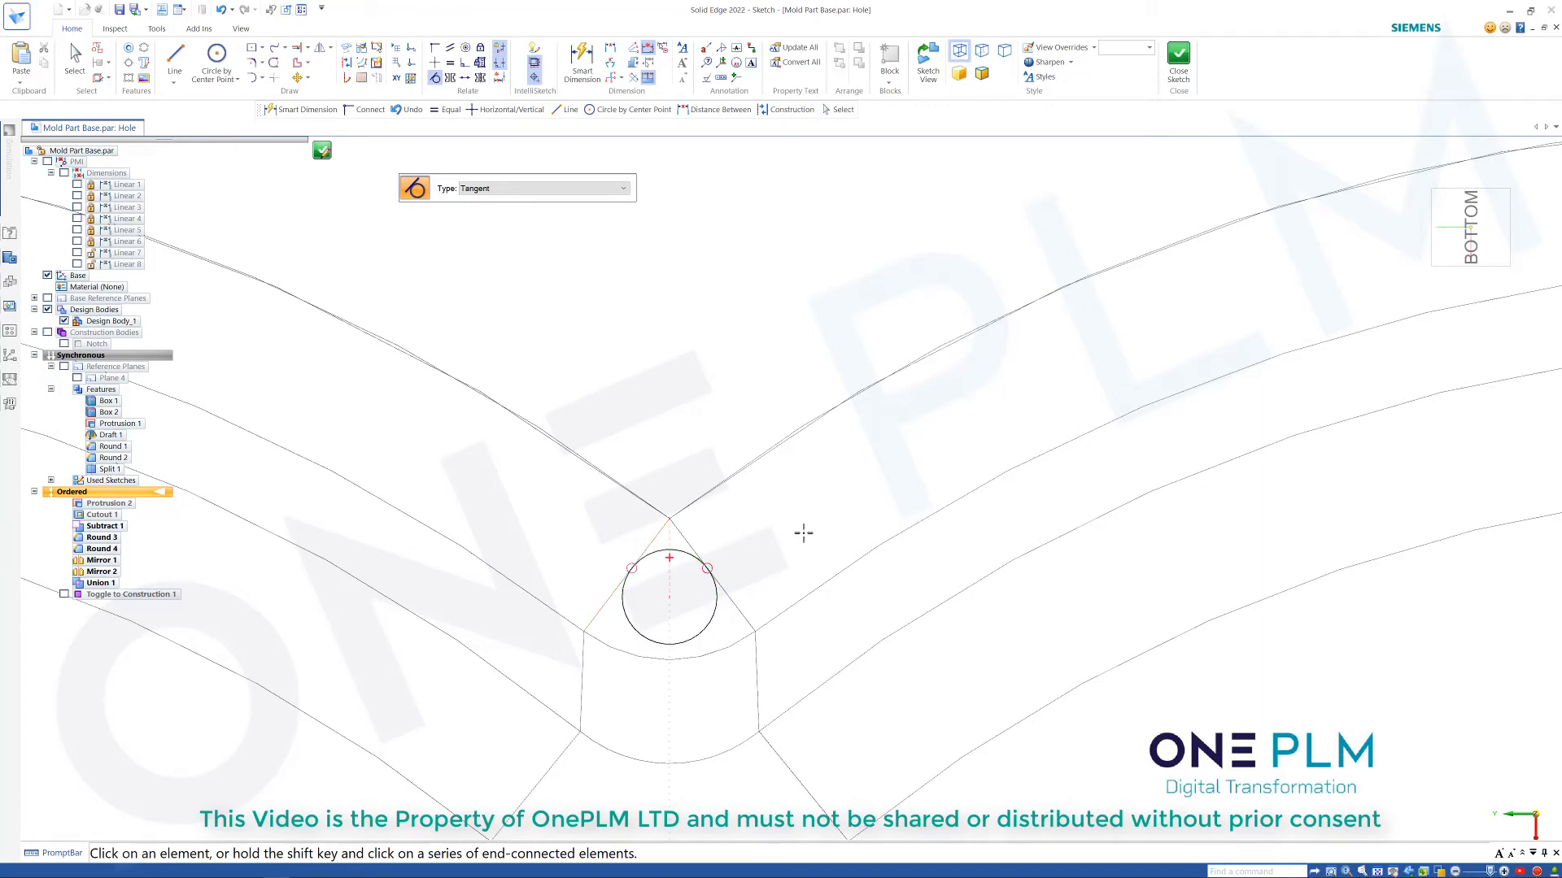
scroll(791, 526, "down", 6)
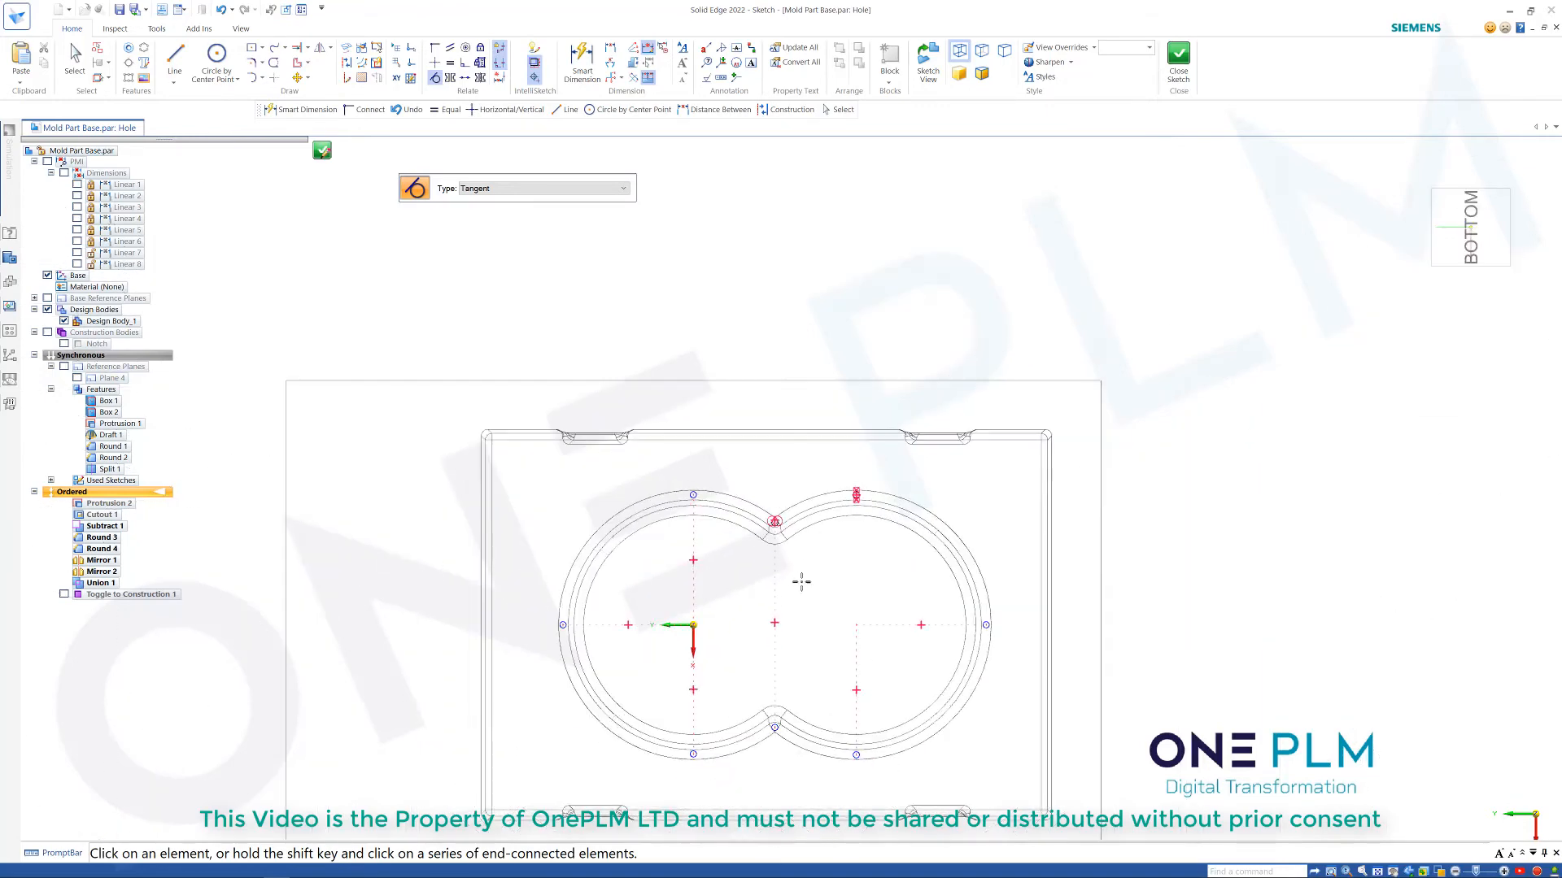
Close the hole sketch and display the model shaded with visible edges.
left_click(1179, 57)
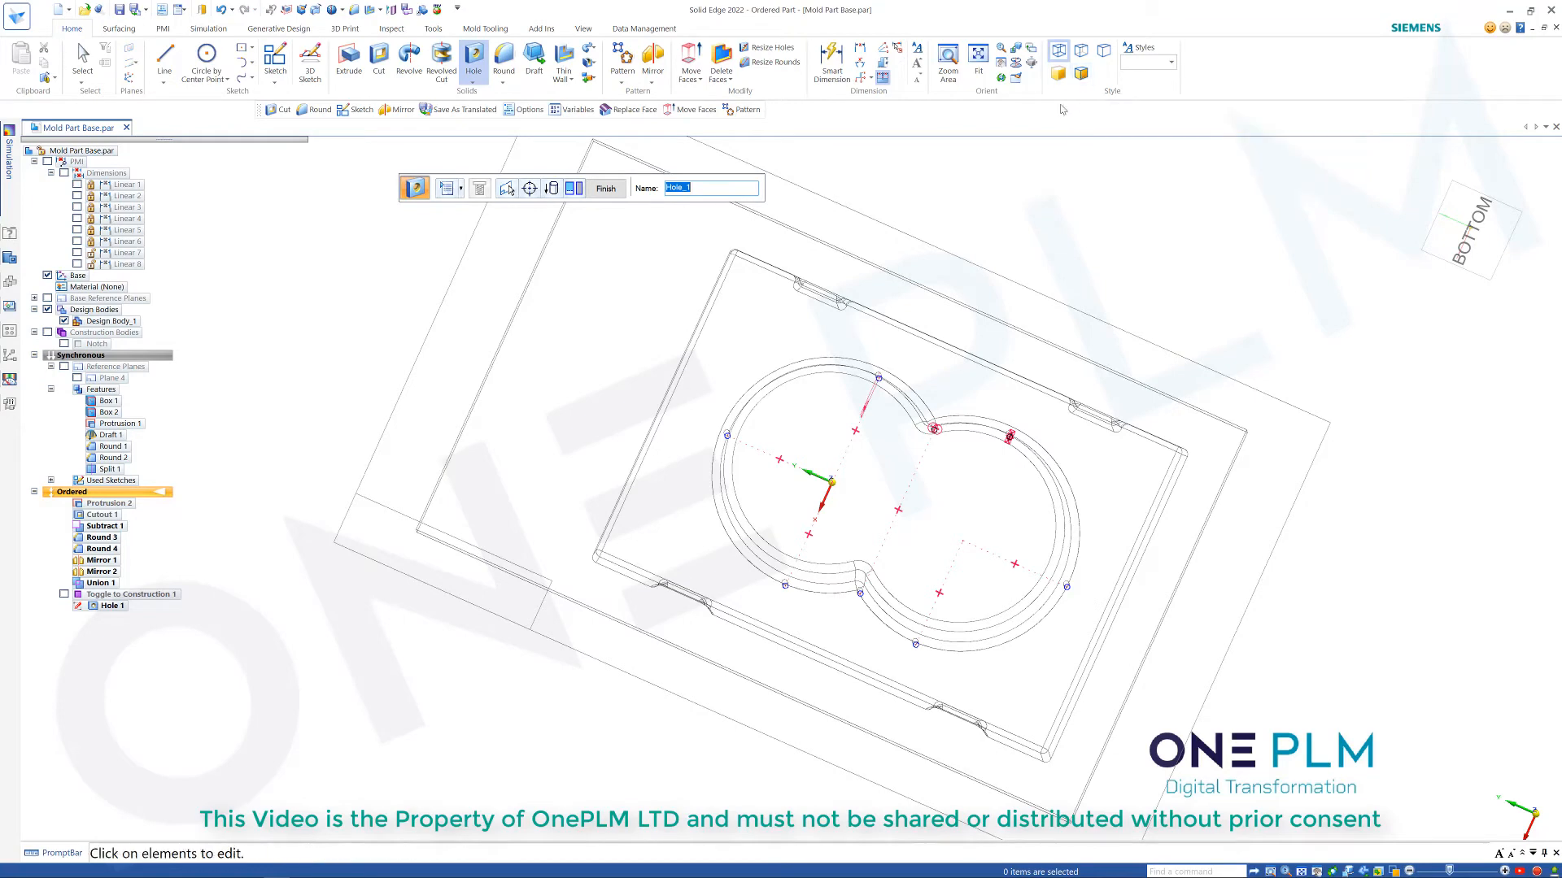
left_click(1083, 75)
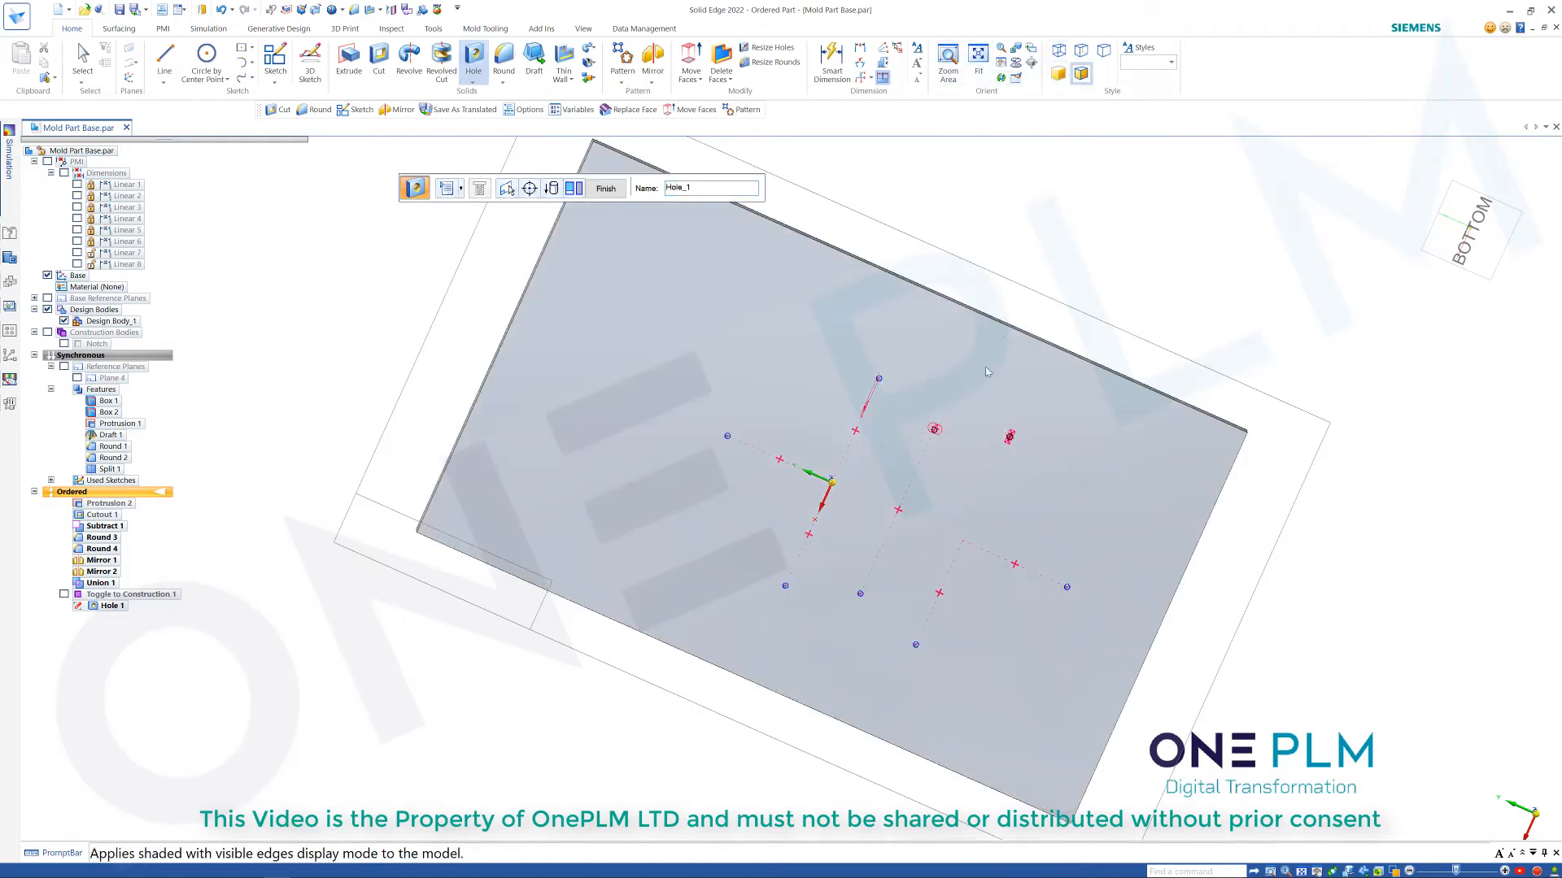
middle_click_drag(1001, 266, 963, 441)
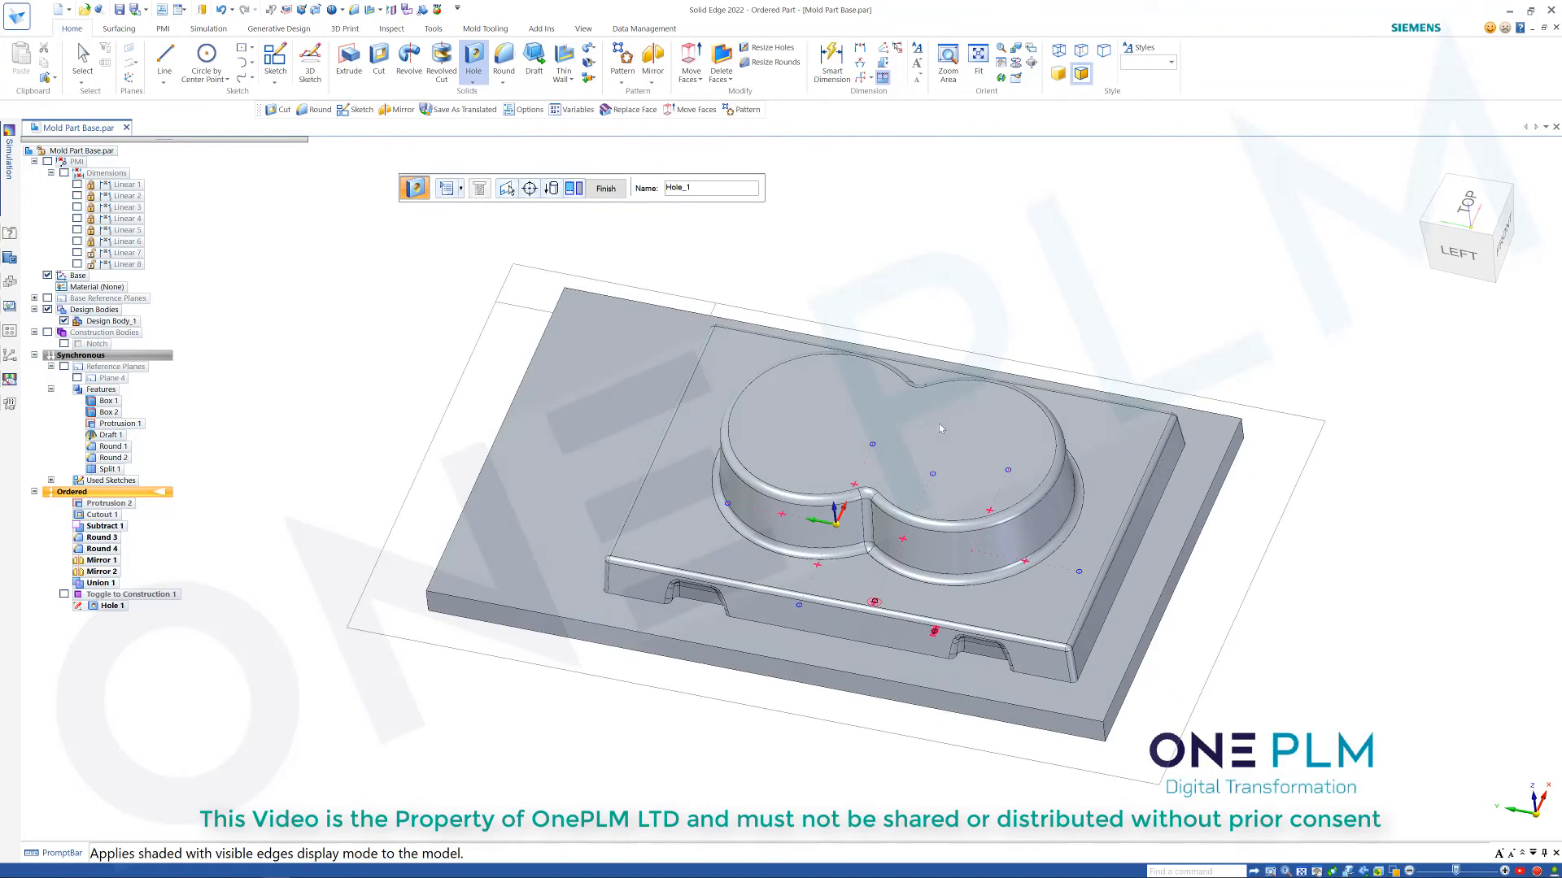
Define the hole extent, direct the holes from the plate's underside up into the raised body, and finish the Hole feature.
left_click(551, 188)
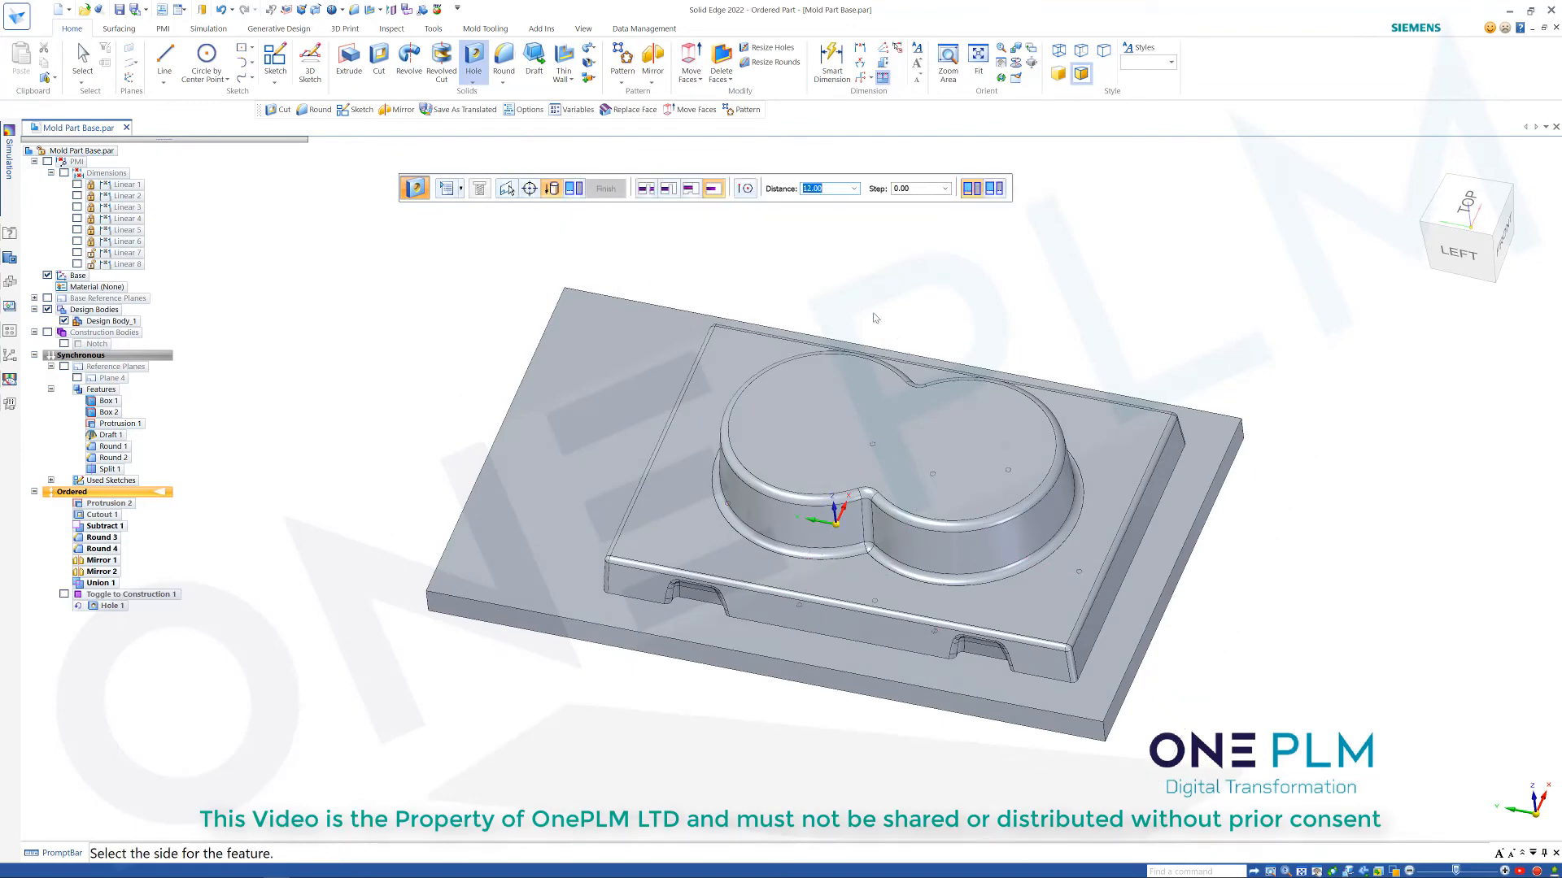
middle_click_drag(801, 267, 801, 203)
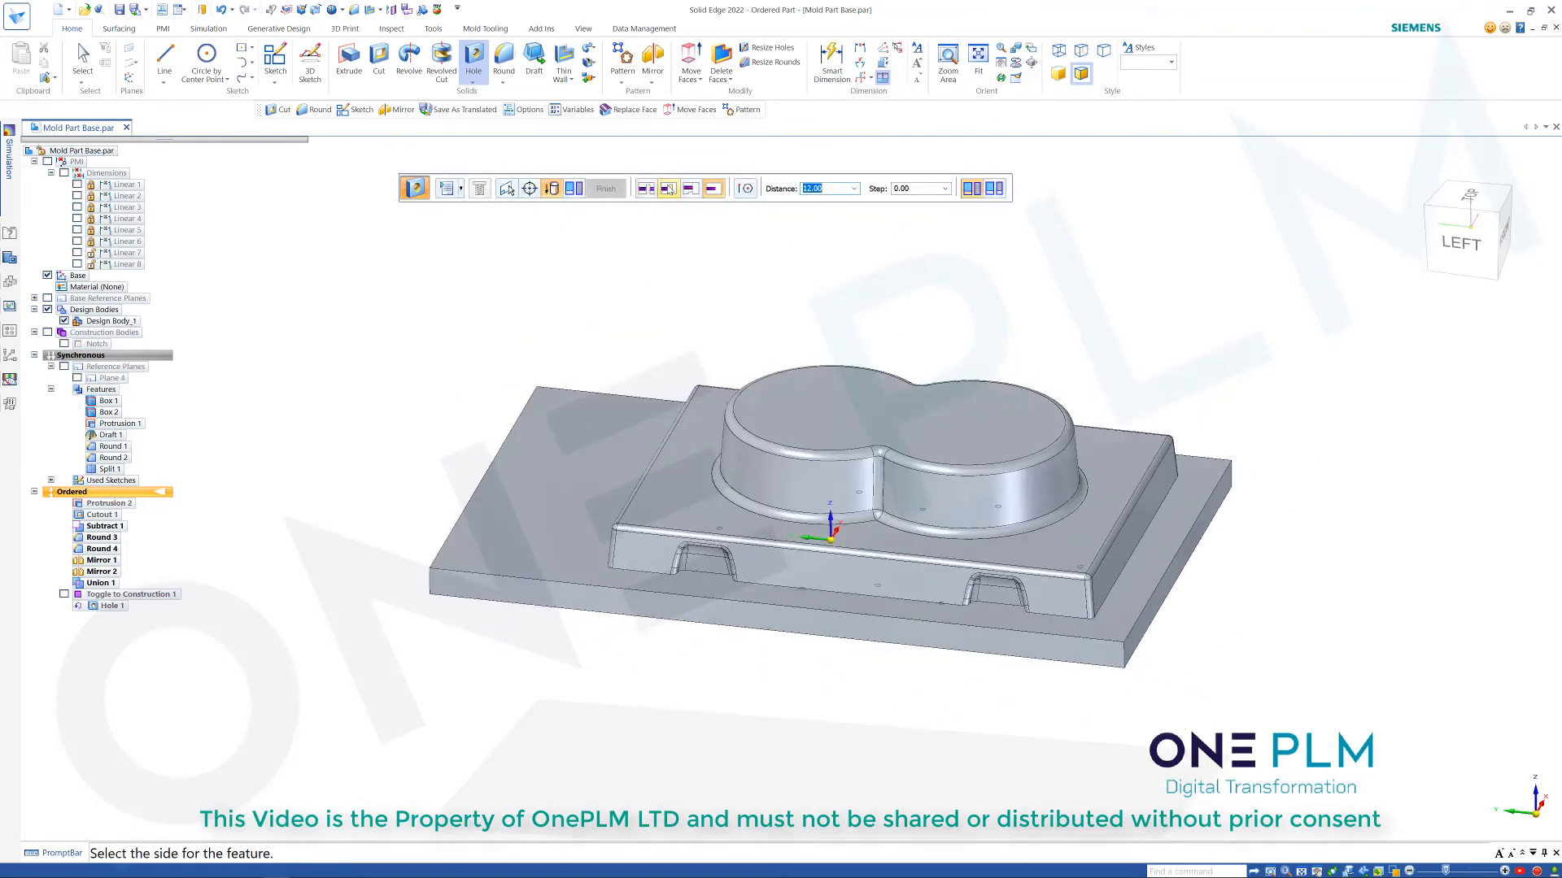
left_click(713, 189)
mouse_move(932, 317)
middle_mouse_down()
mouse_move(914, 320)
mouse_move(914, 300)
mouse_move(906, 376)
mouse_move(906, 271)
mouse_move(896, 292)
mouse_move(886, 345)
mouse_move(949, 171)
mouse_move(898, 282)
mouse_move(924, 237)
mouse_move(941, 300)
middle_mouse_up()
left_click(917, 301)
left_click(605, 189)
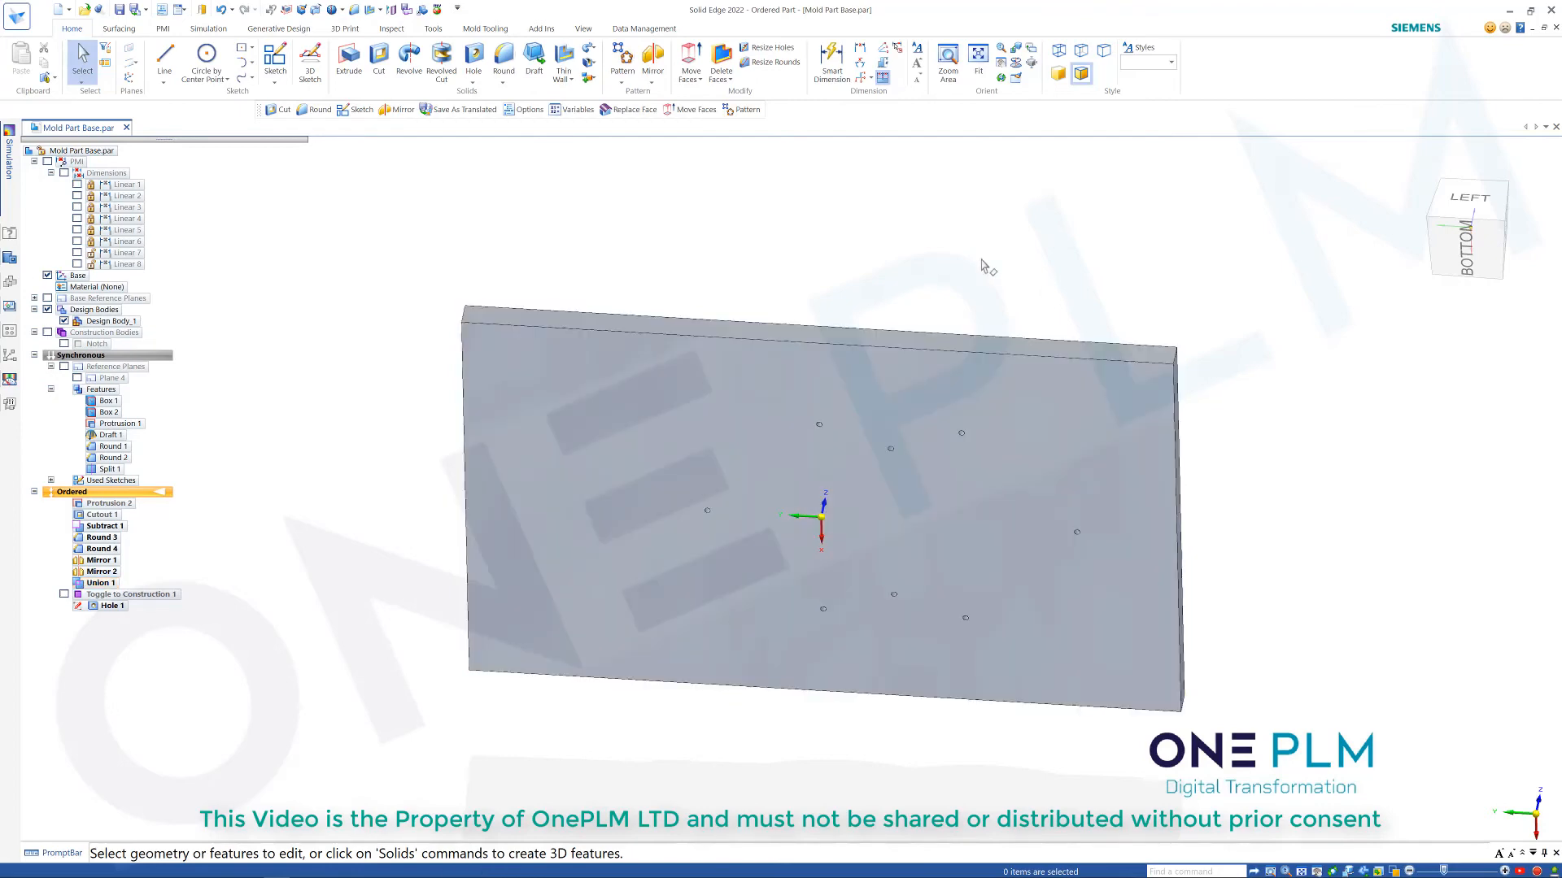
Examine the holes on the plate's underside and along the lobes' rim, plus the notches beside the plate.
middle_click_drag(987, 261, 927, 466)
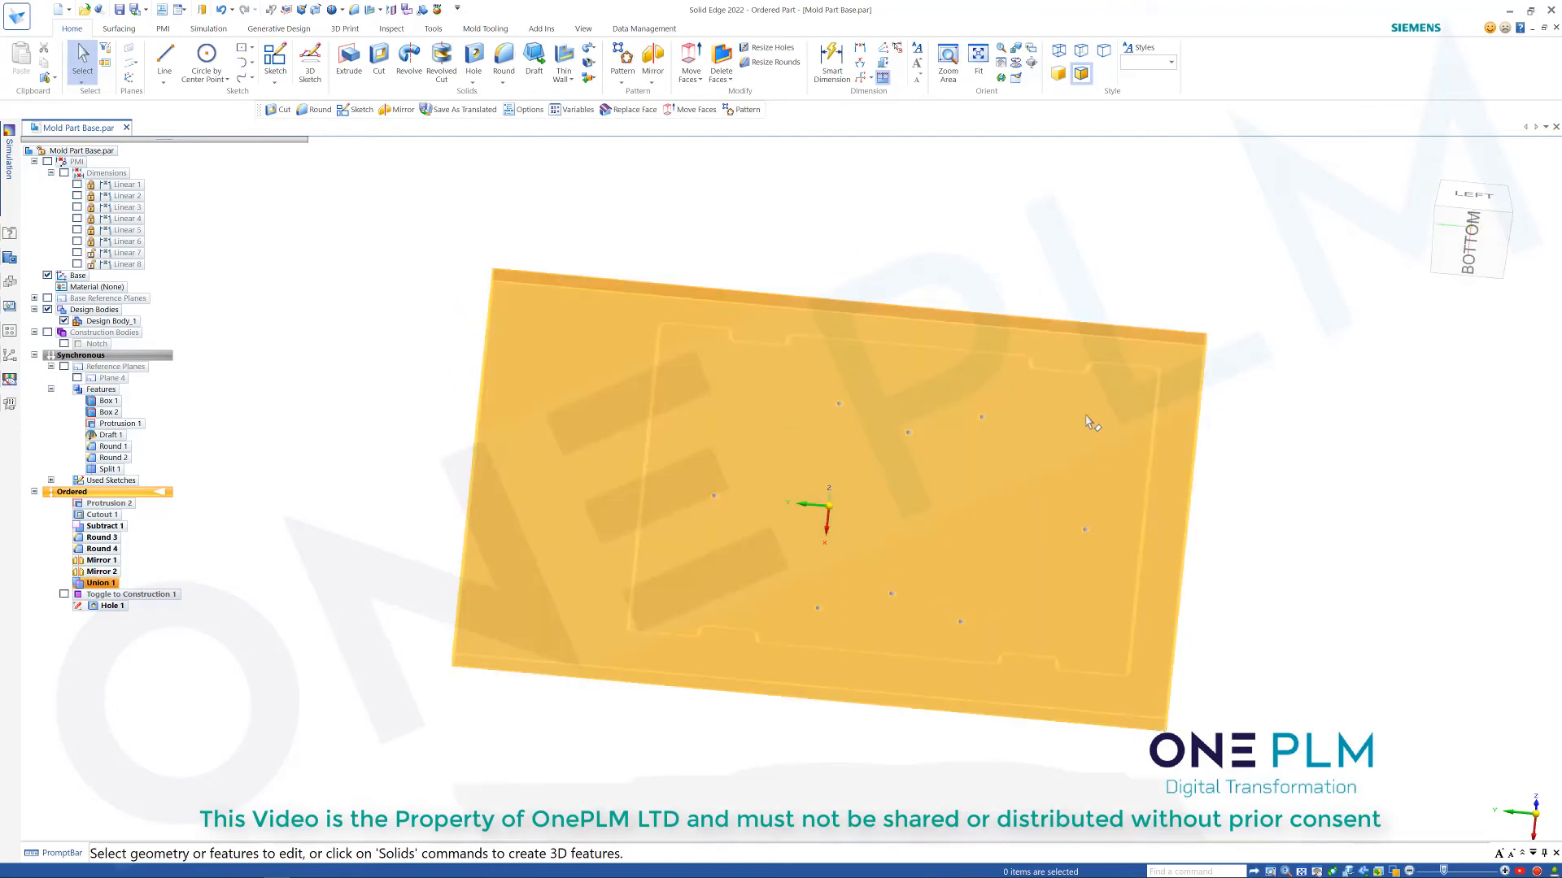
middle_click_drag(1032, 548, 901, 461)
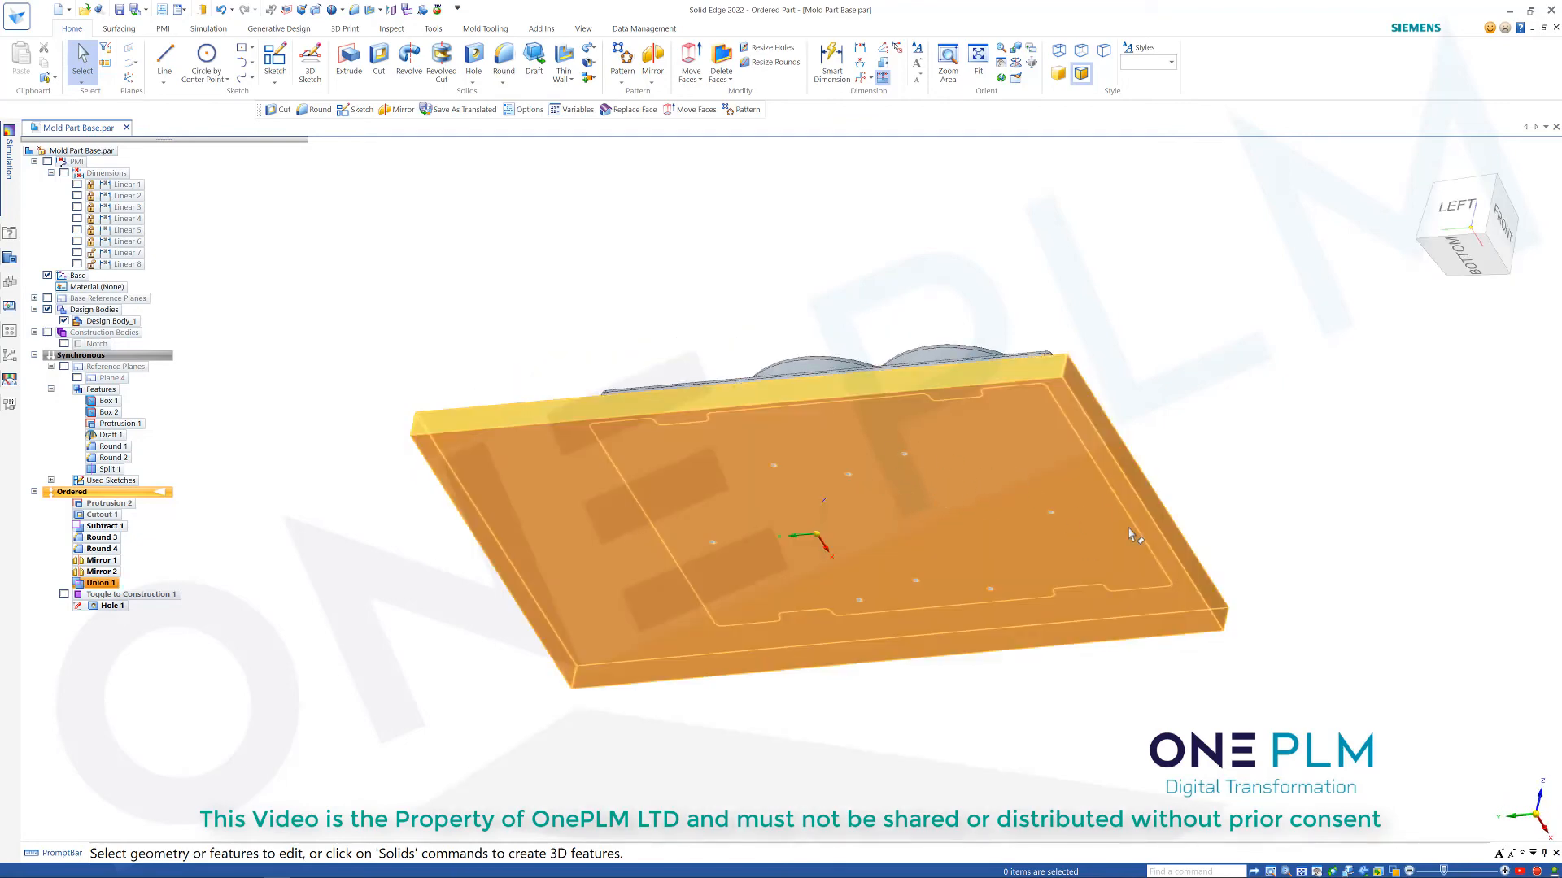
middle_click_drag(1220, 460, 865, 474)
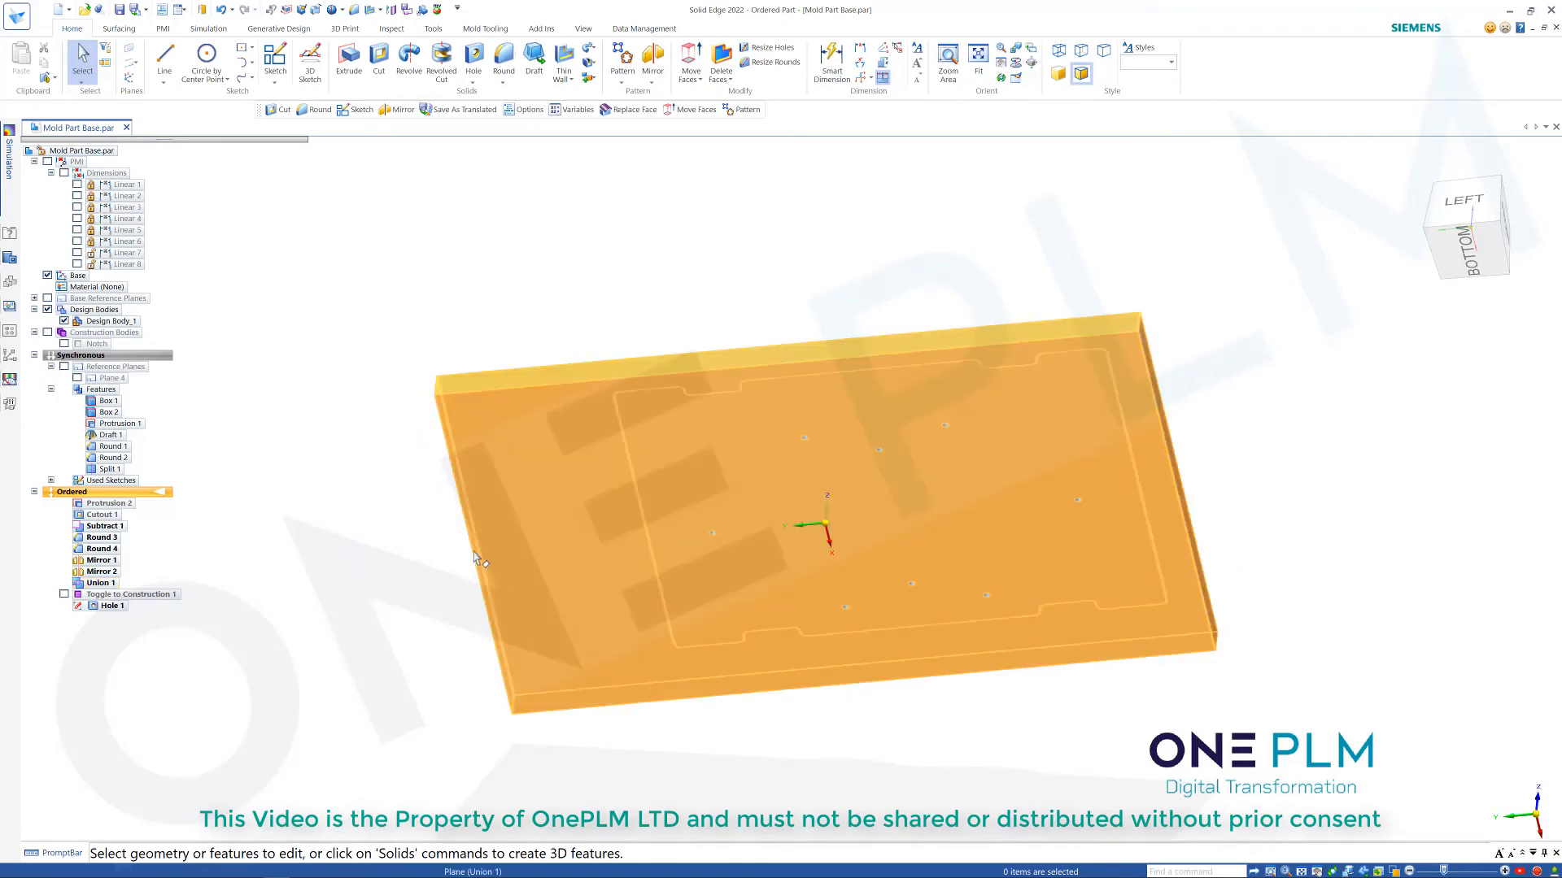
middle_click_drag(1116, 518, 1174, 562)
mouse_move(1023, 393)
middle_mouse_down()
mouse_move(1044, 376)
mouse_move(1046, 401)
middle_mouse_up()
scroll(600, 560, "up", 6)
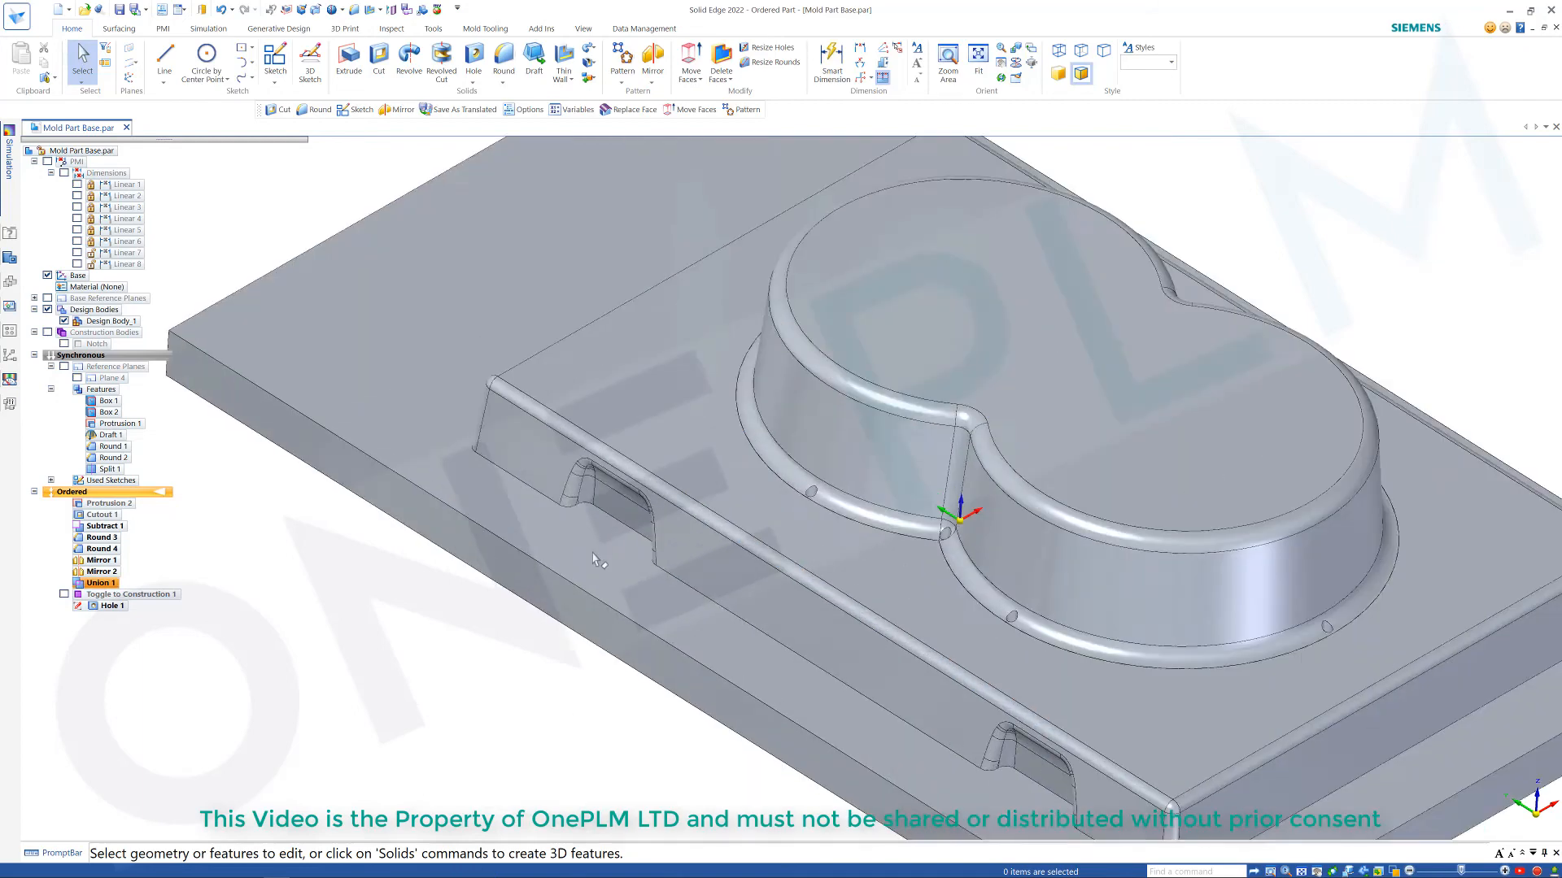
scroll(567, 461, "down", 2)
scroll(631, 493, "up", 2)
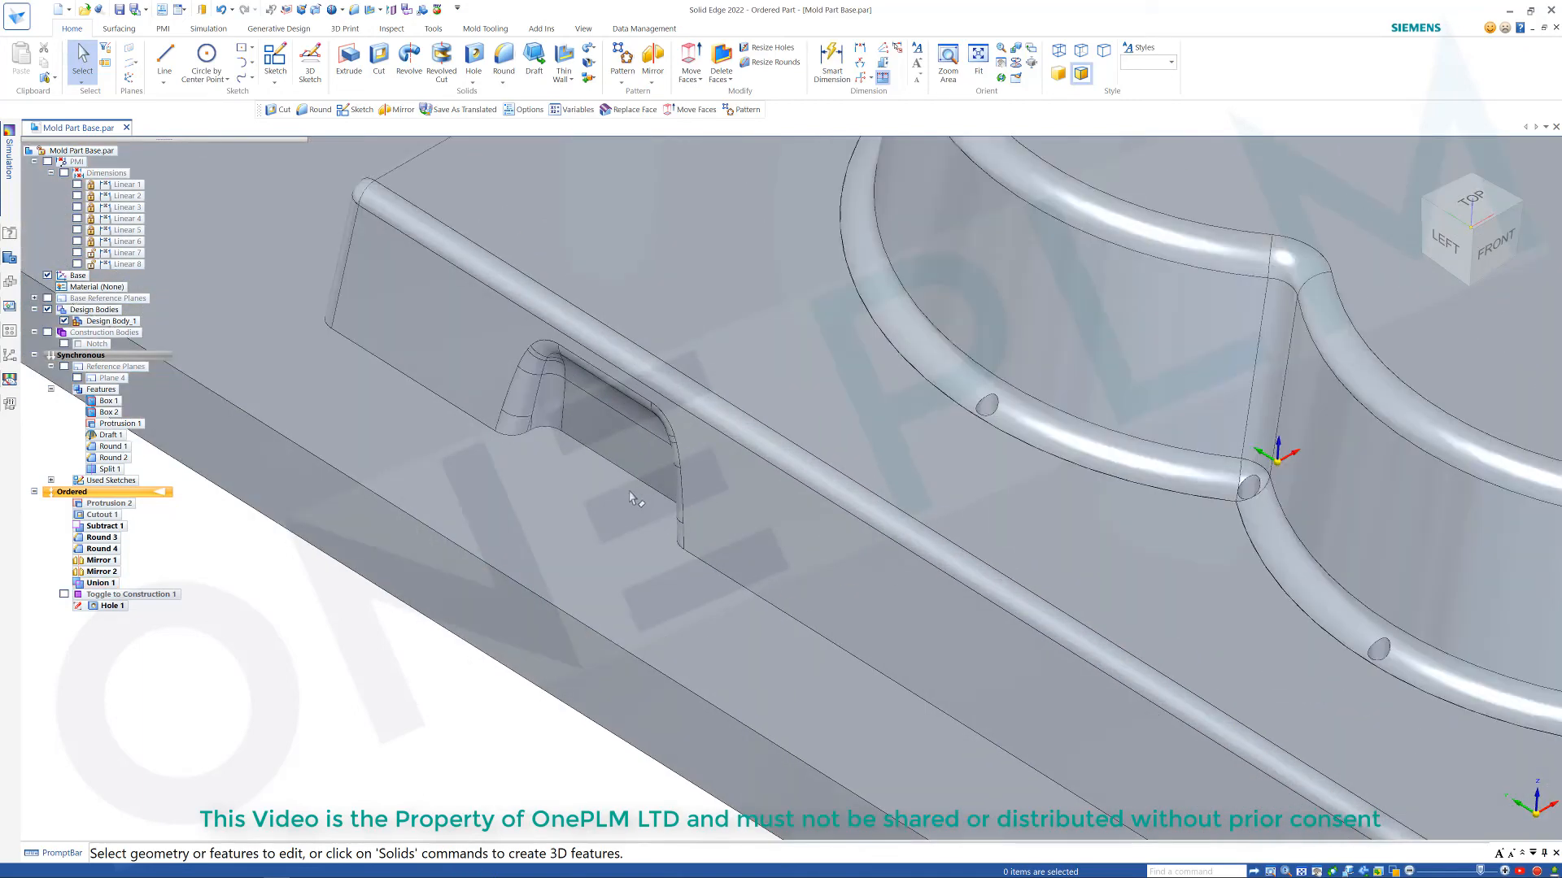
scroll(667, 552, "down", 1)
scroll(668, 560, "down", 2)
scroll(671, 562, "up", 2)
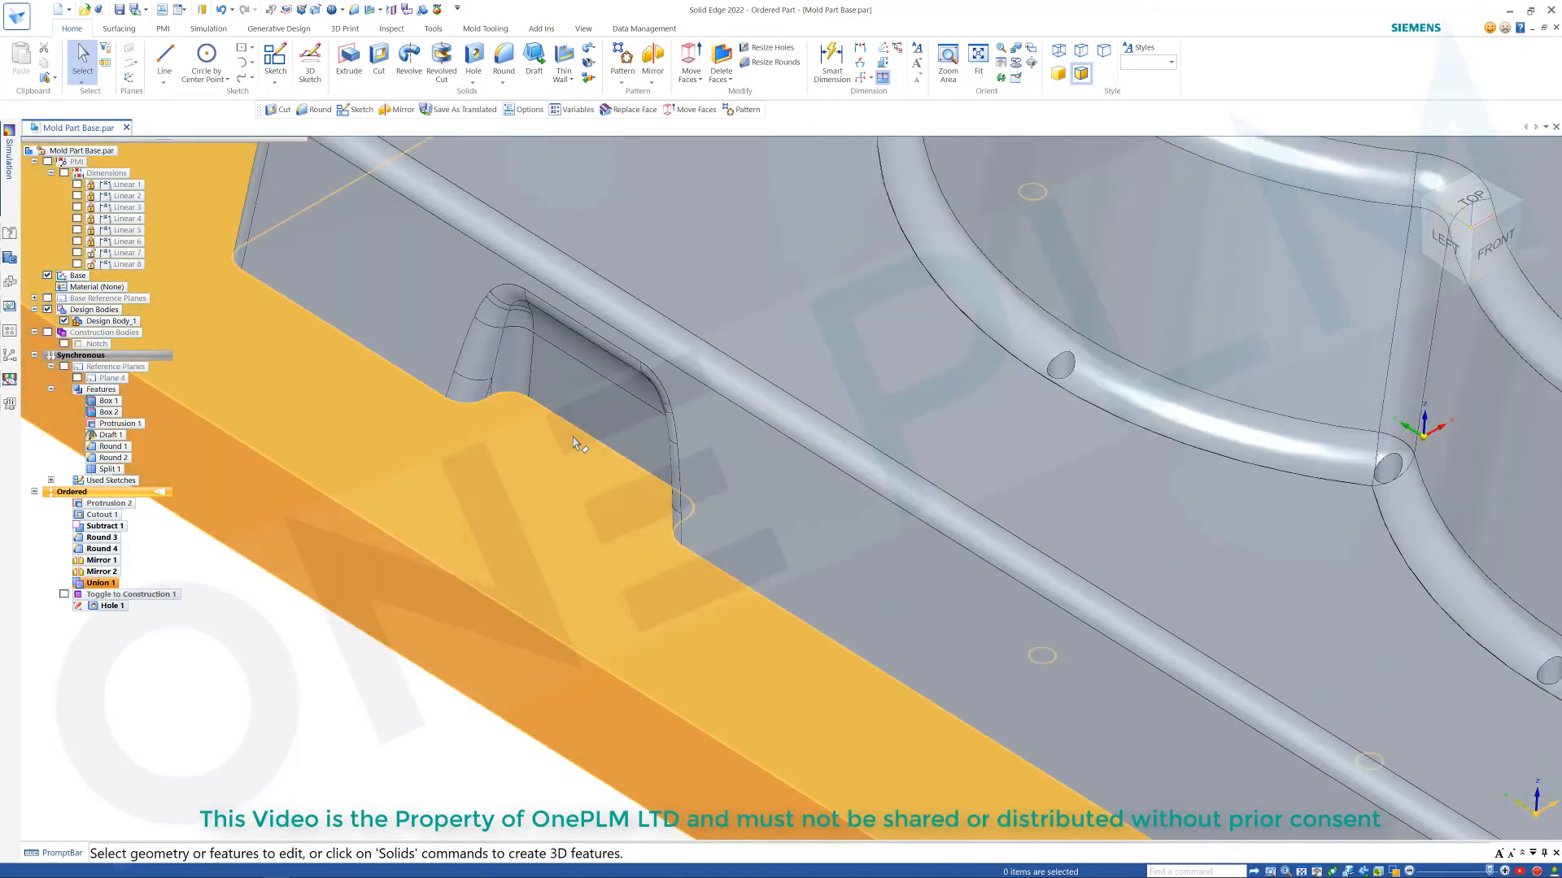
scroll(650, 476, "up", 1)
scroll(651, 476, "down", 2)
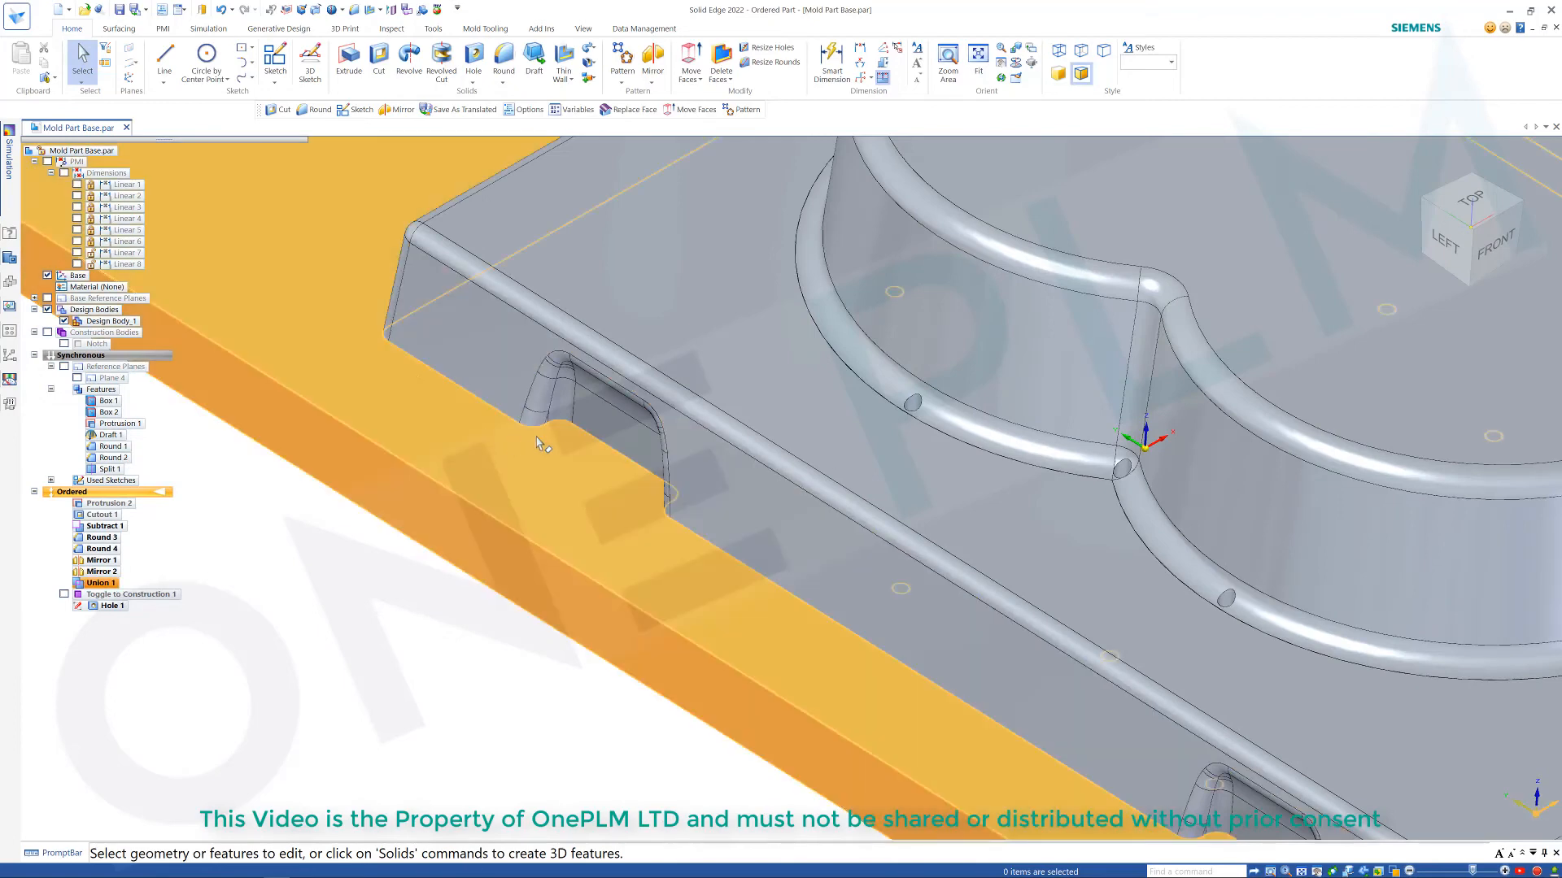
Start a Cut sketch on the plate's top face and project the loop around the raised block's base into it.
scroll(685, 502, "down", 5)
scroll(756, 504, "up", 1)
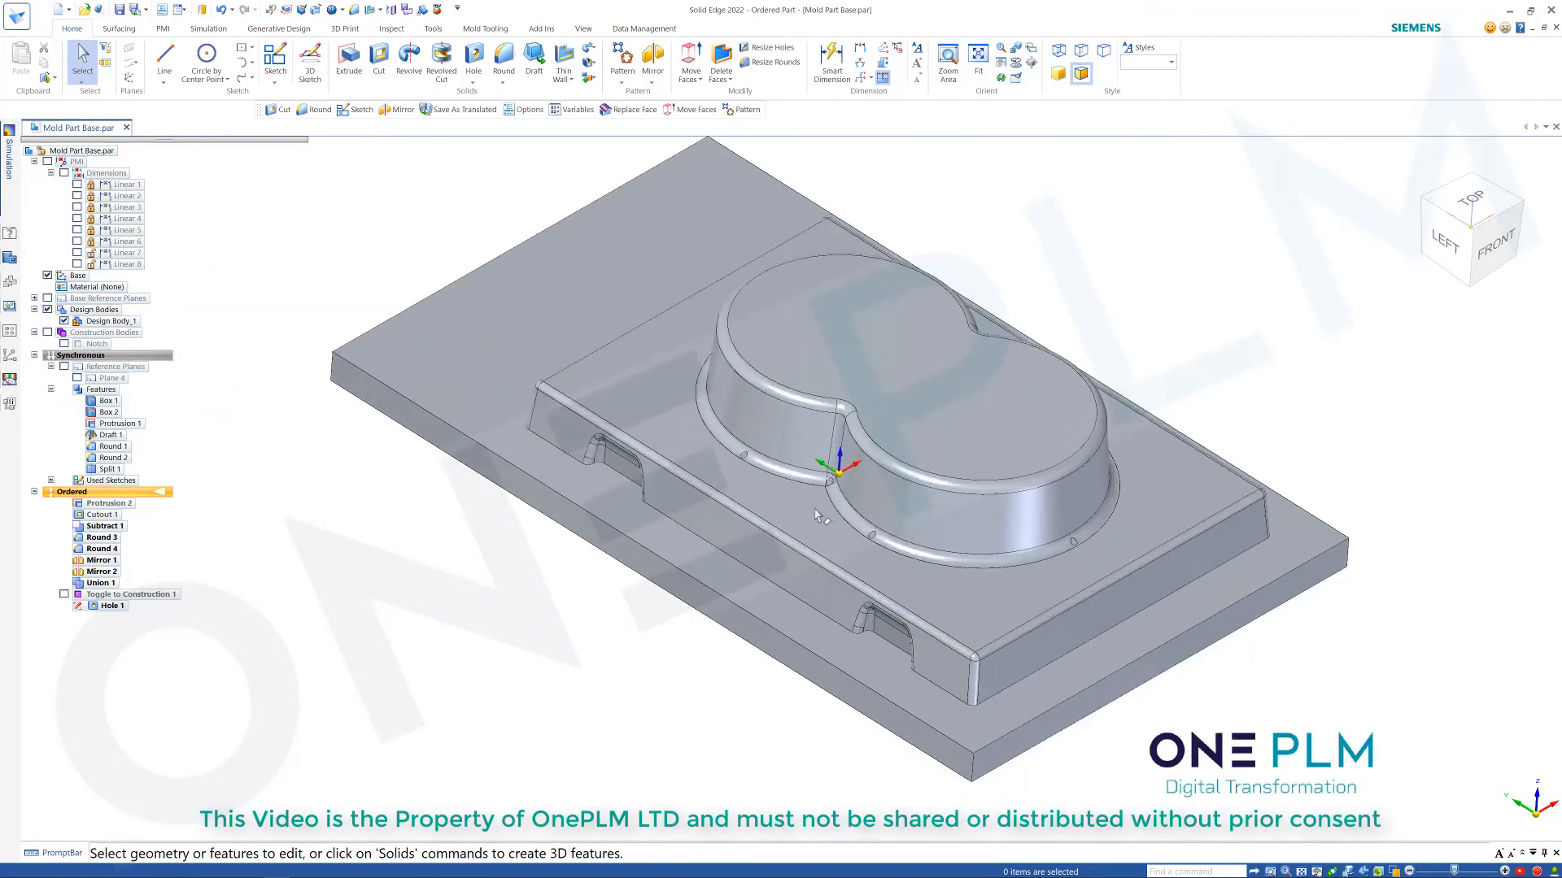
left_click(379, 61)
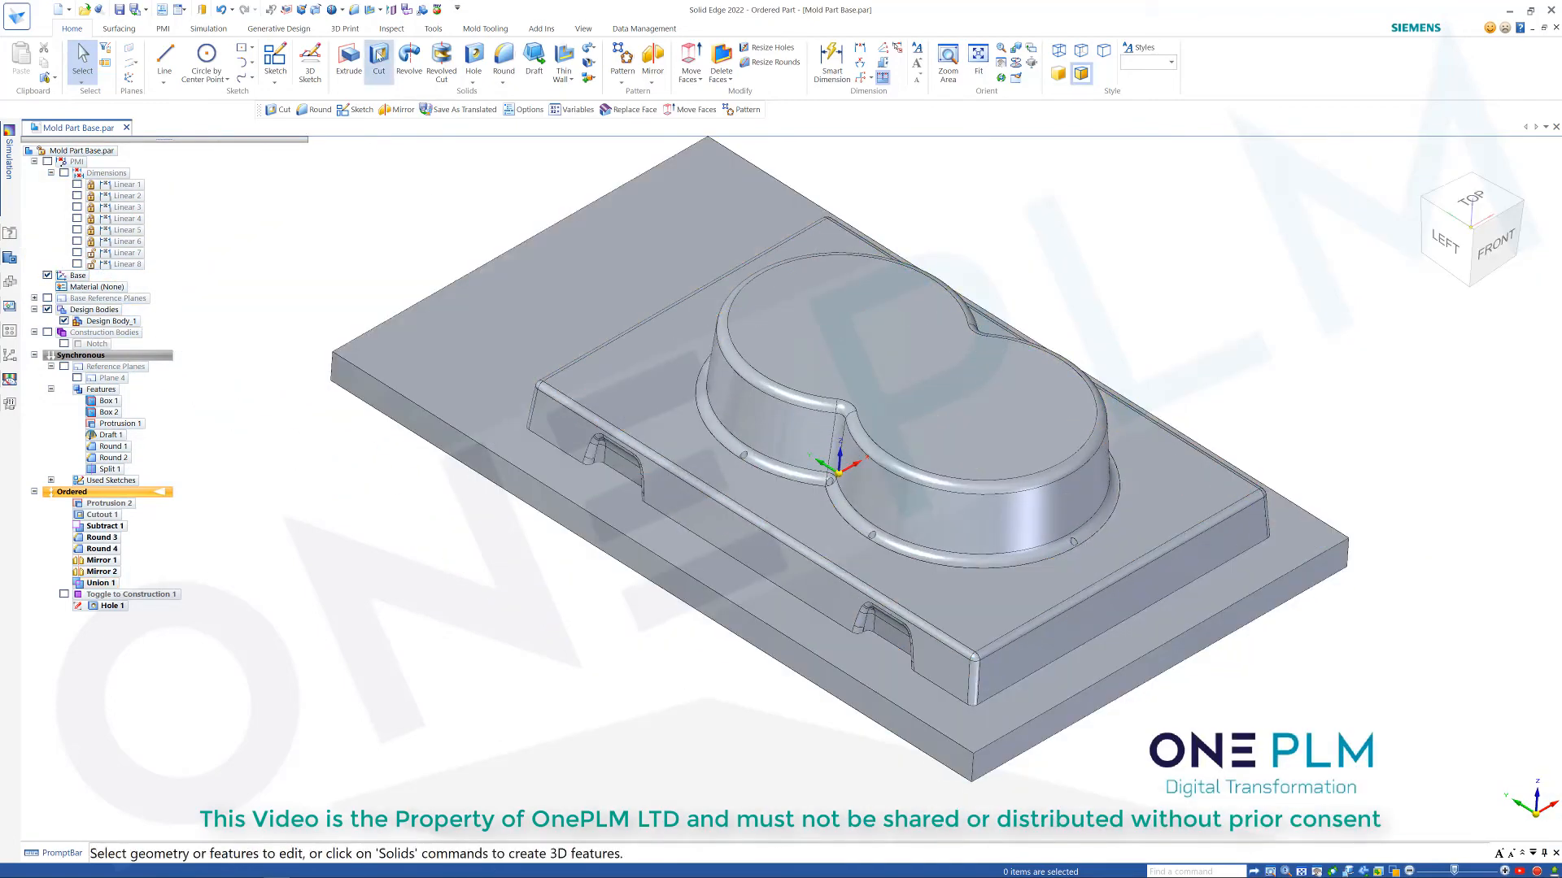
left_click(511, 355)
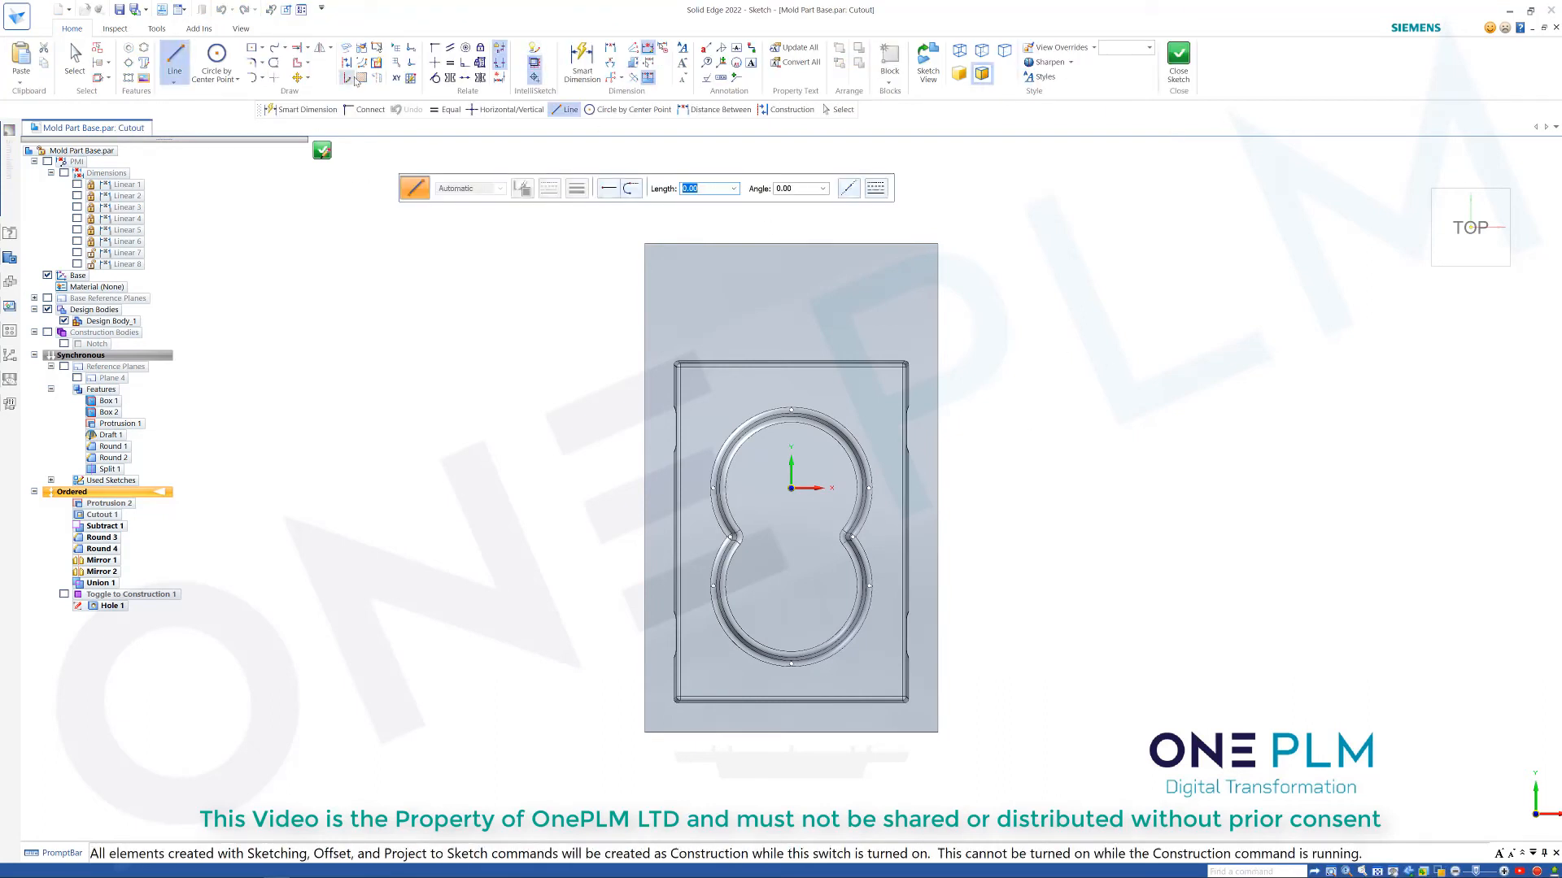
left_click(345, 50)
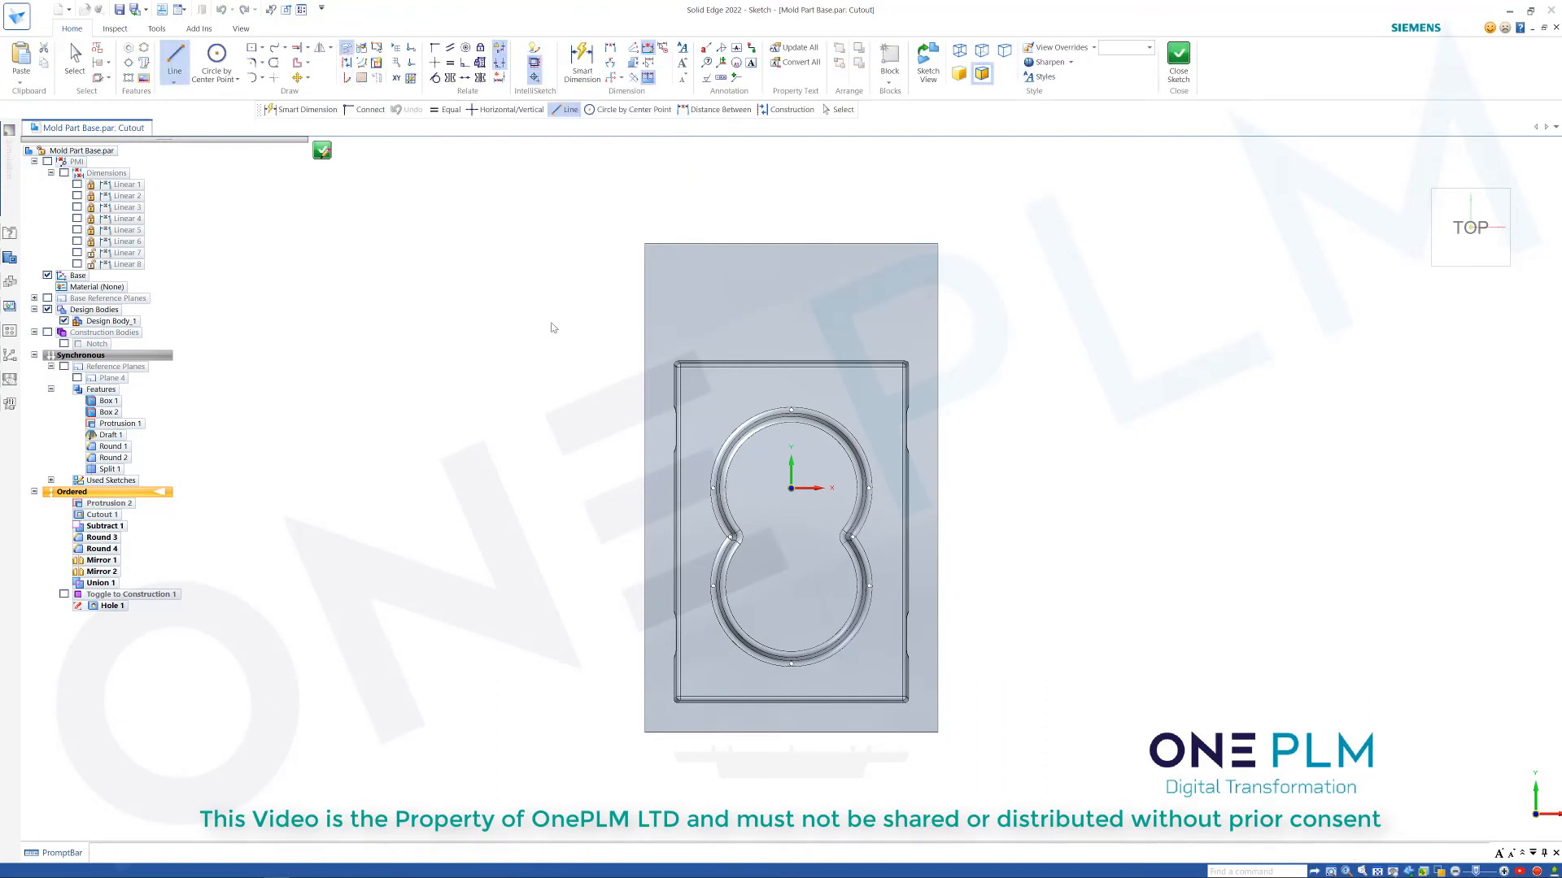
left_click(768, 308)
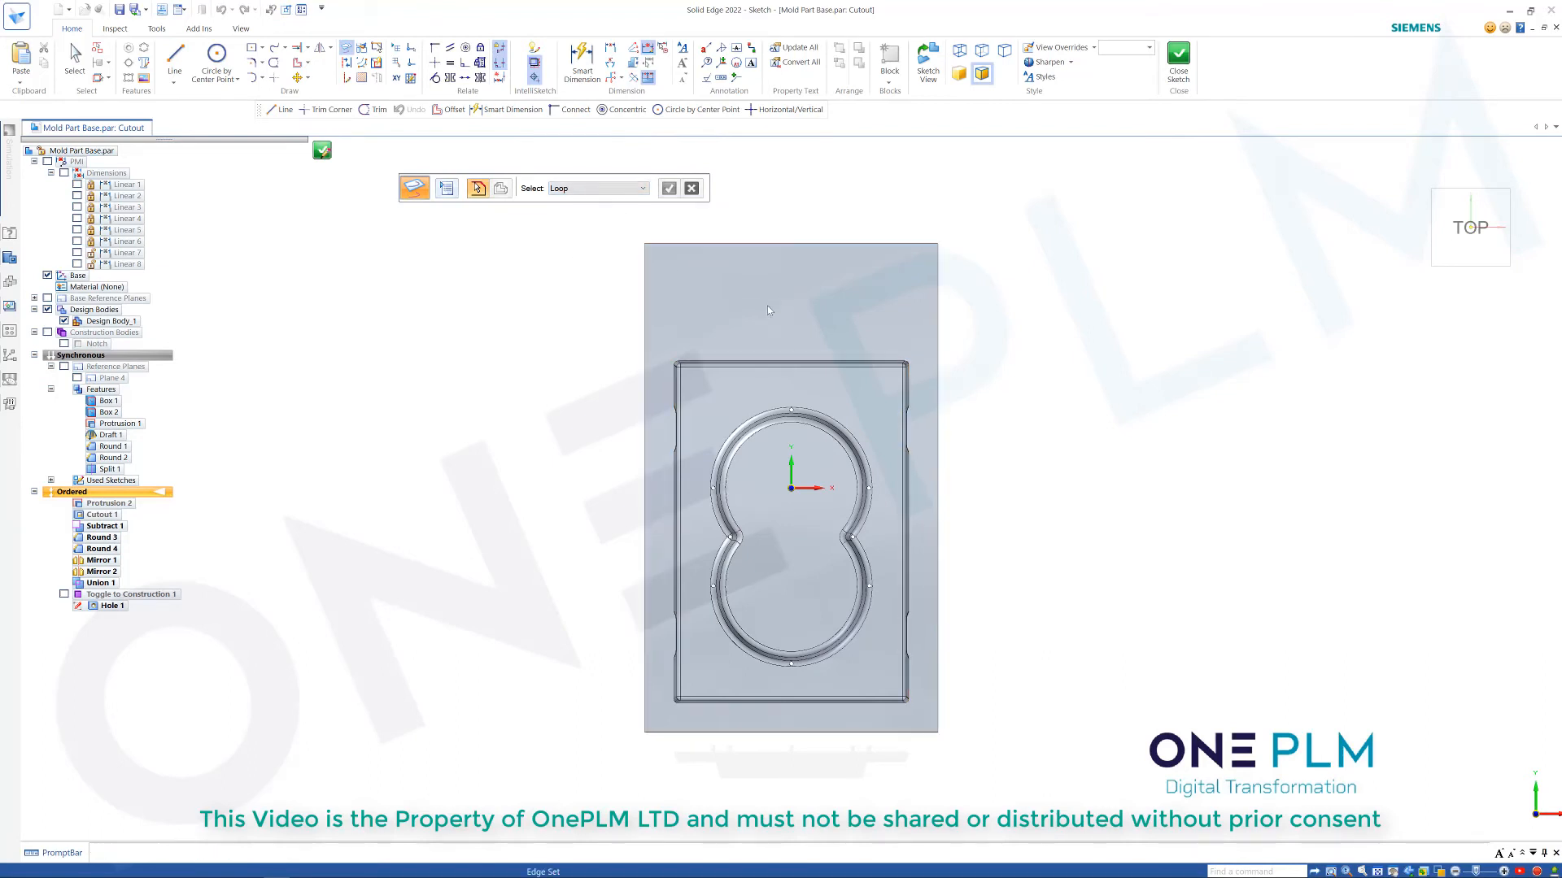
left_click(669, 384)
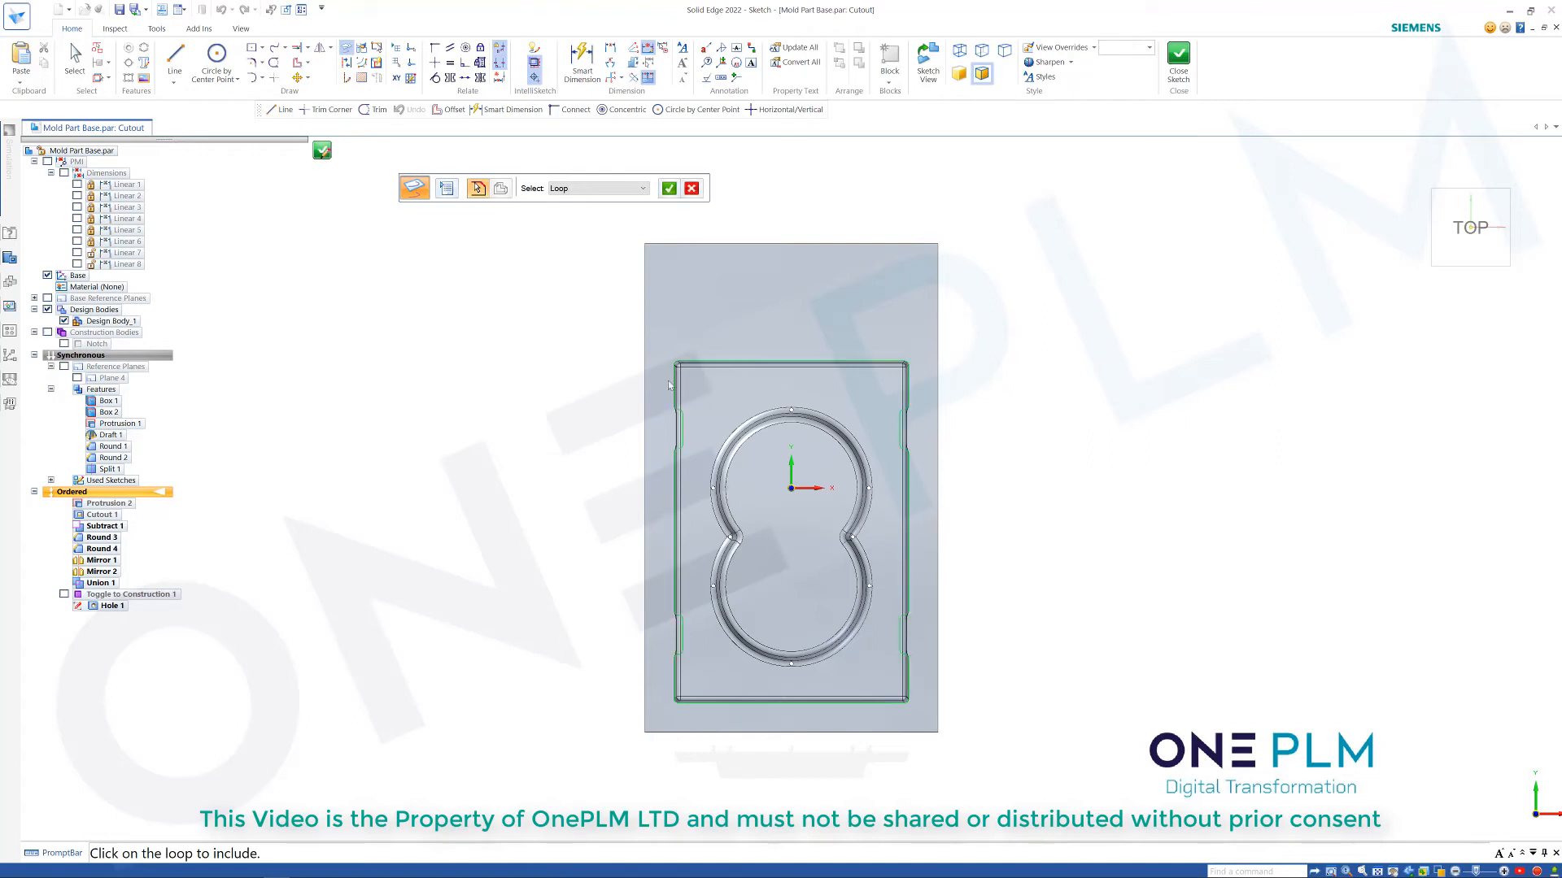
right_click(602, 401)
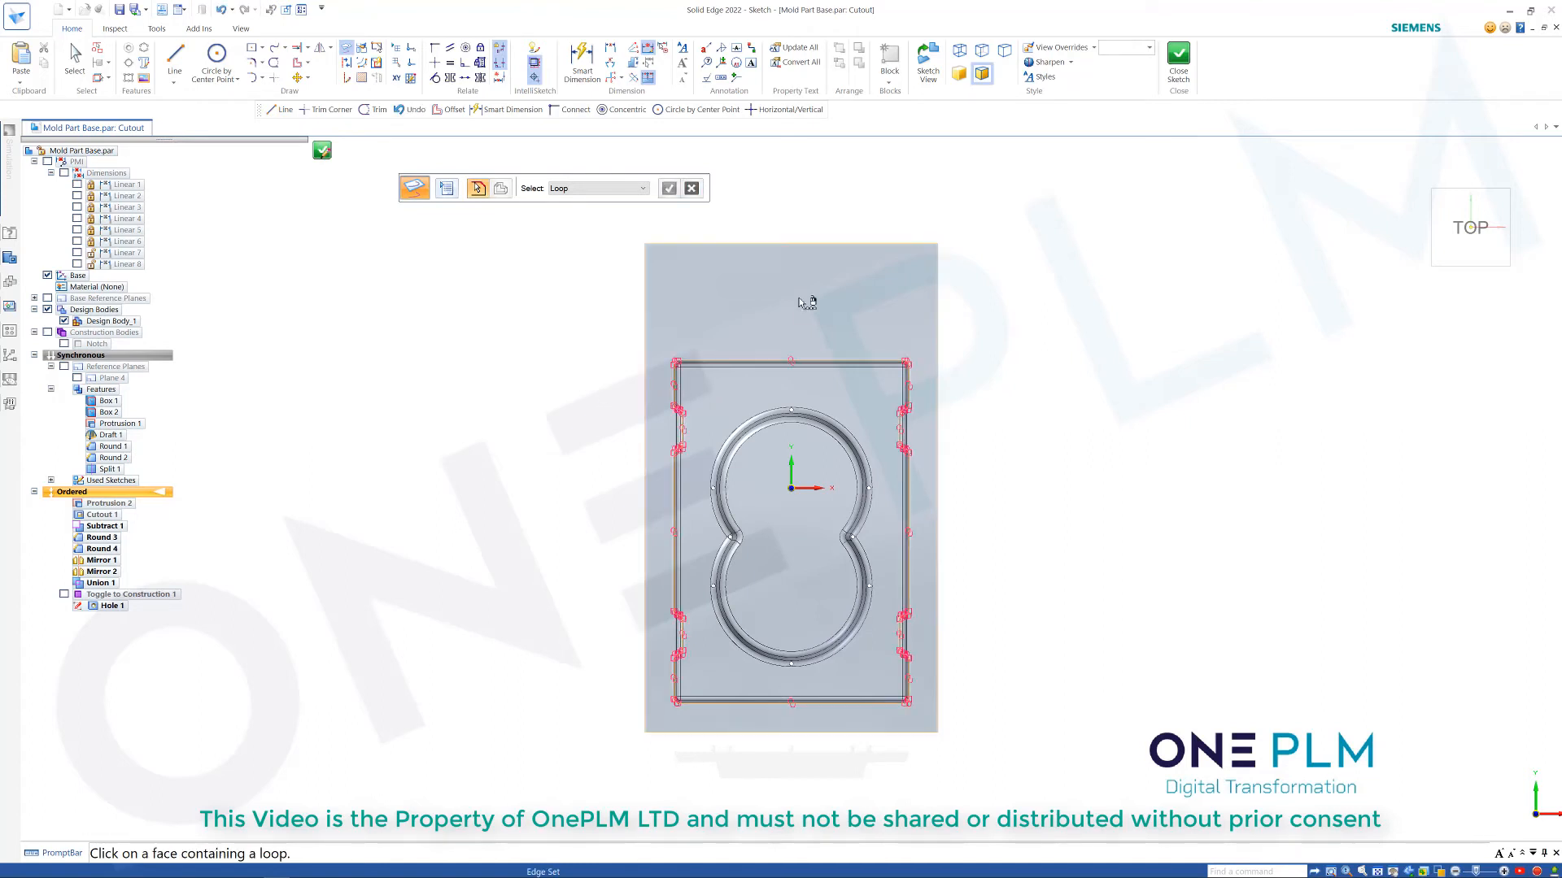
Enable projection with offset and project the same block outline again with a 2.50 offset towards the outside.
left_click(452, 193)
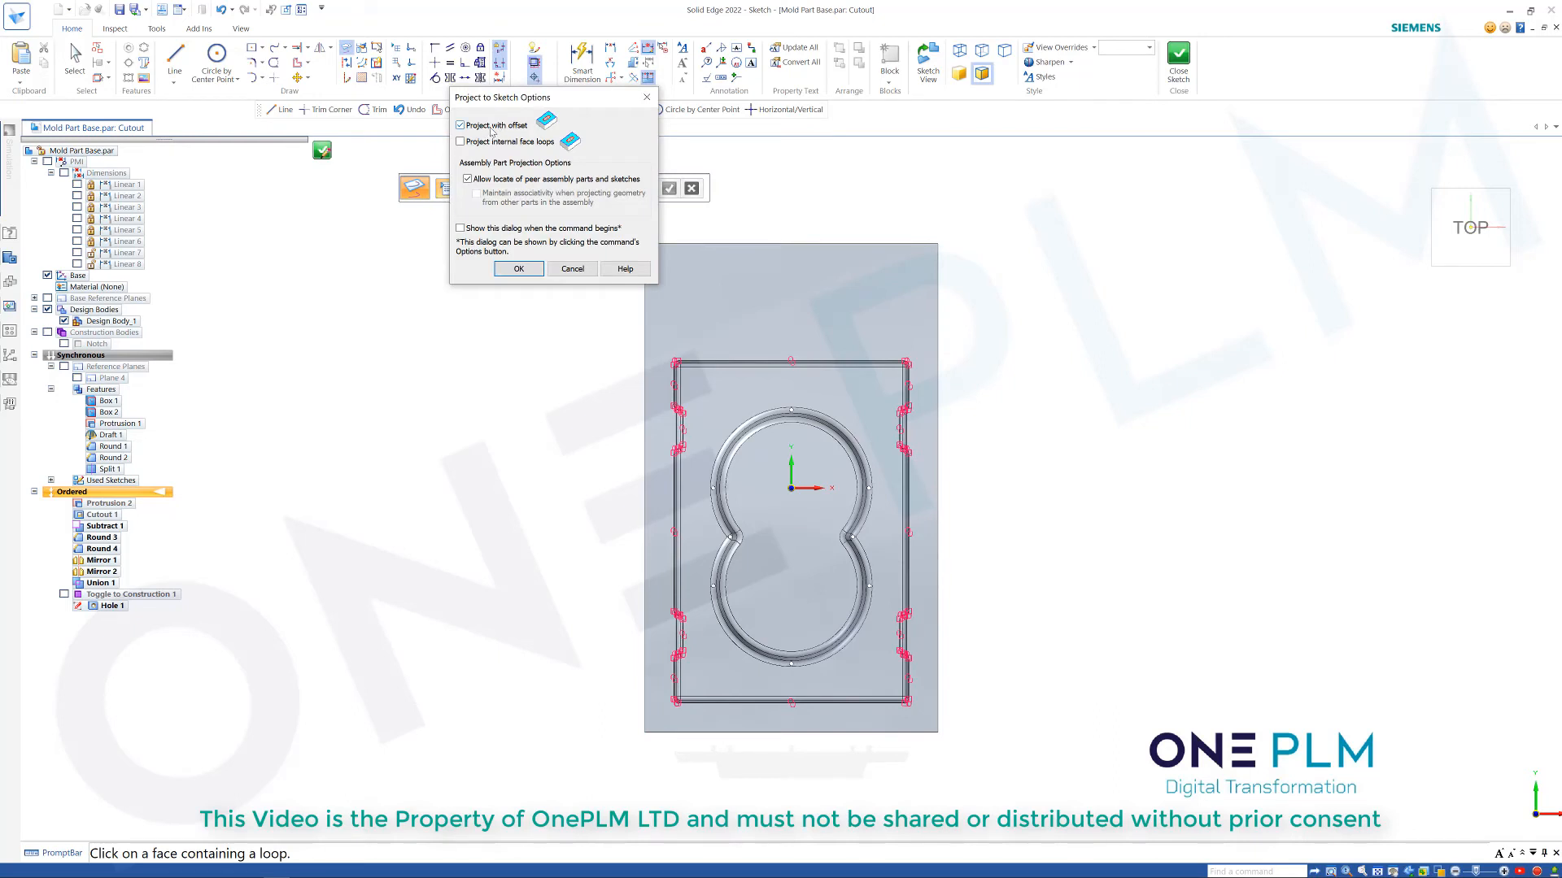
left_click(513, 271)
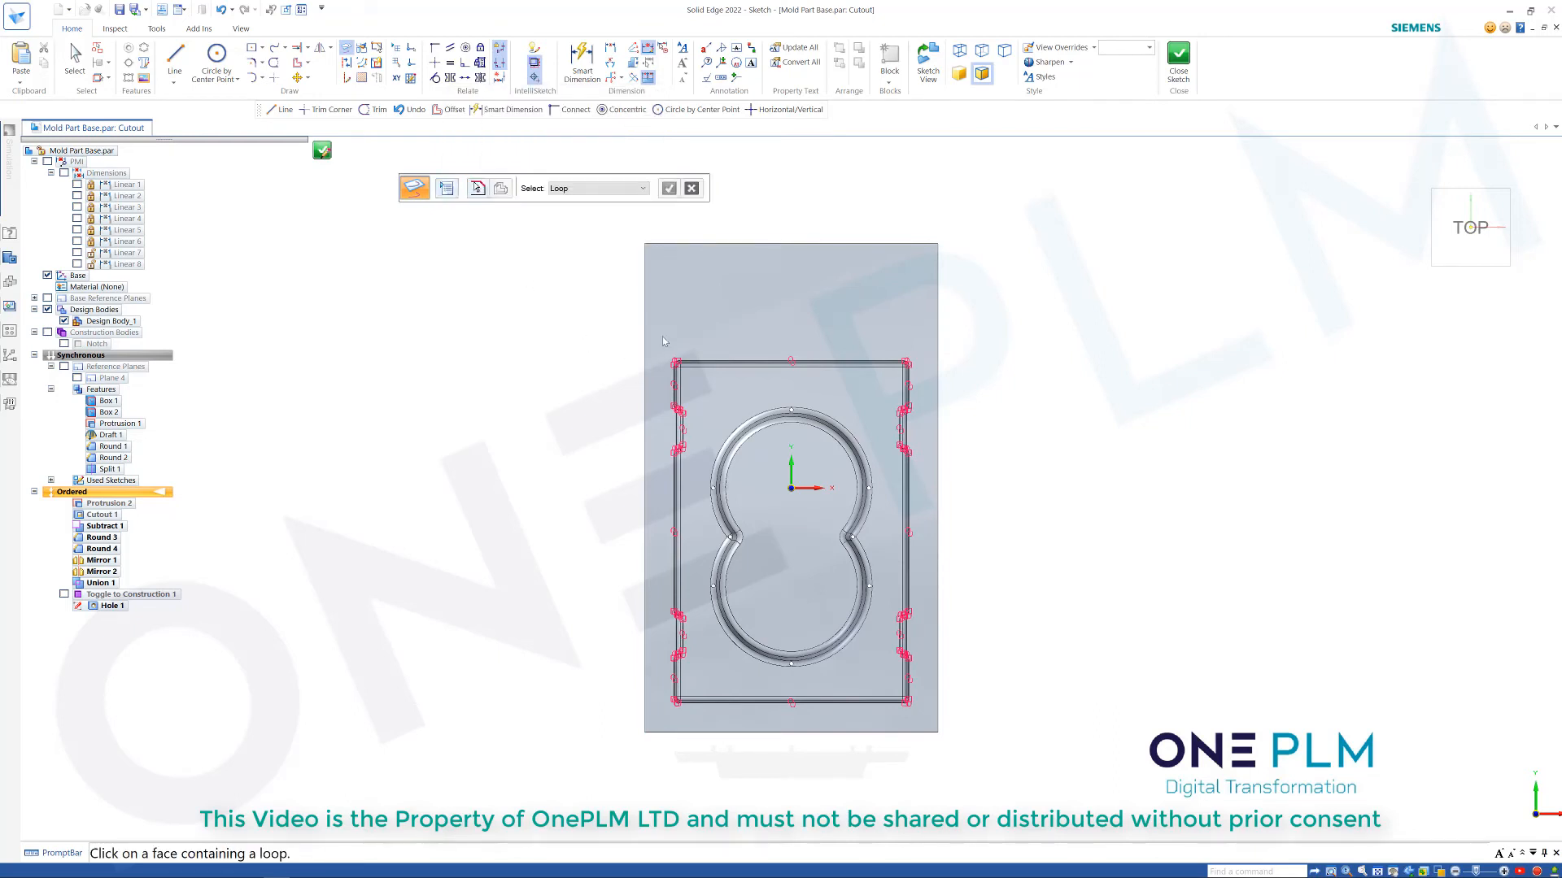
left_click(690, 342)
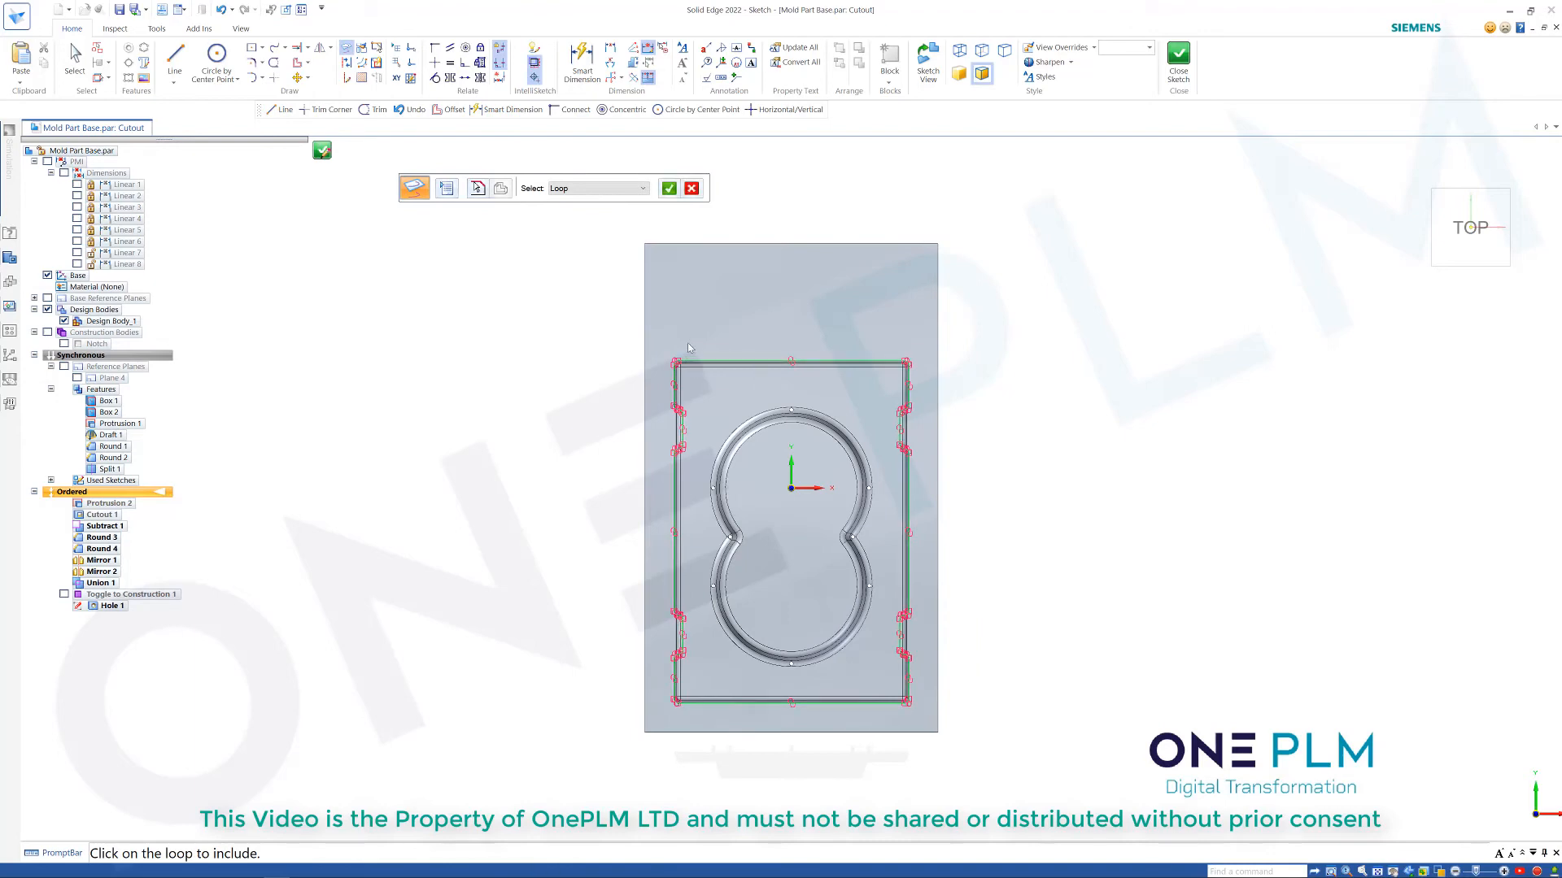
right_click(985, 494)
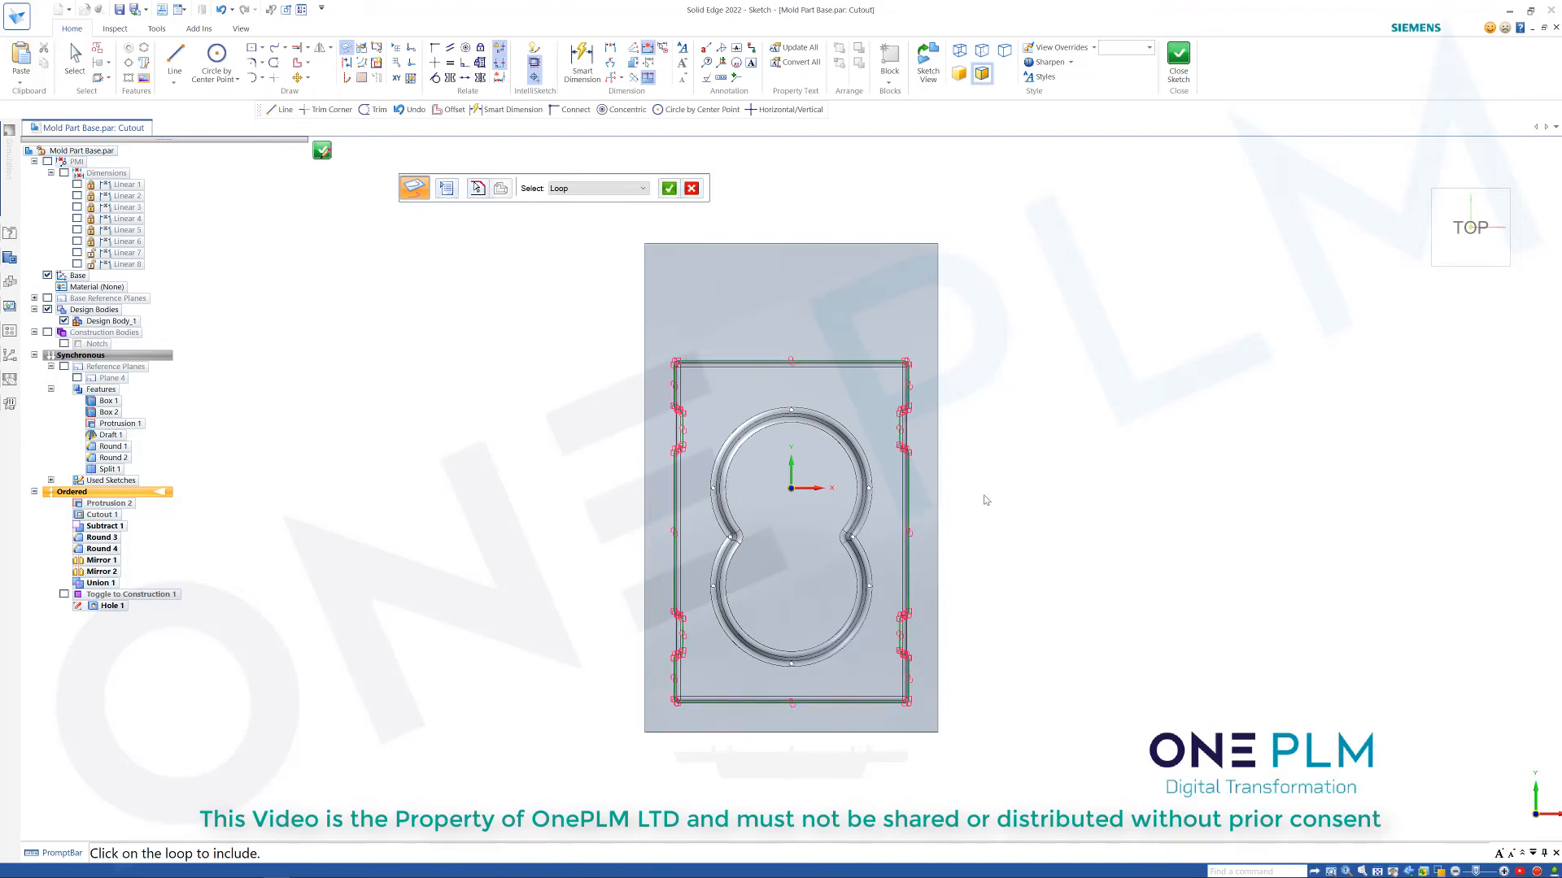
scroll(929, 419, "up", 5)
scroll(929, 418, "down", 3)
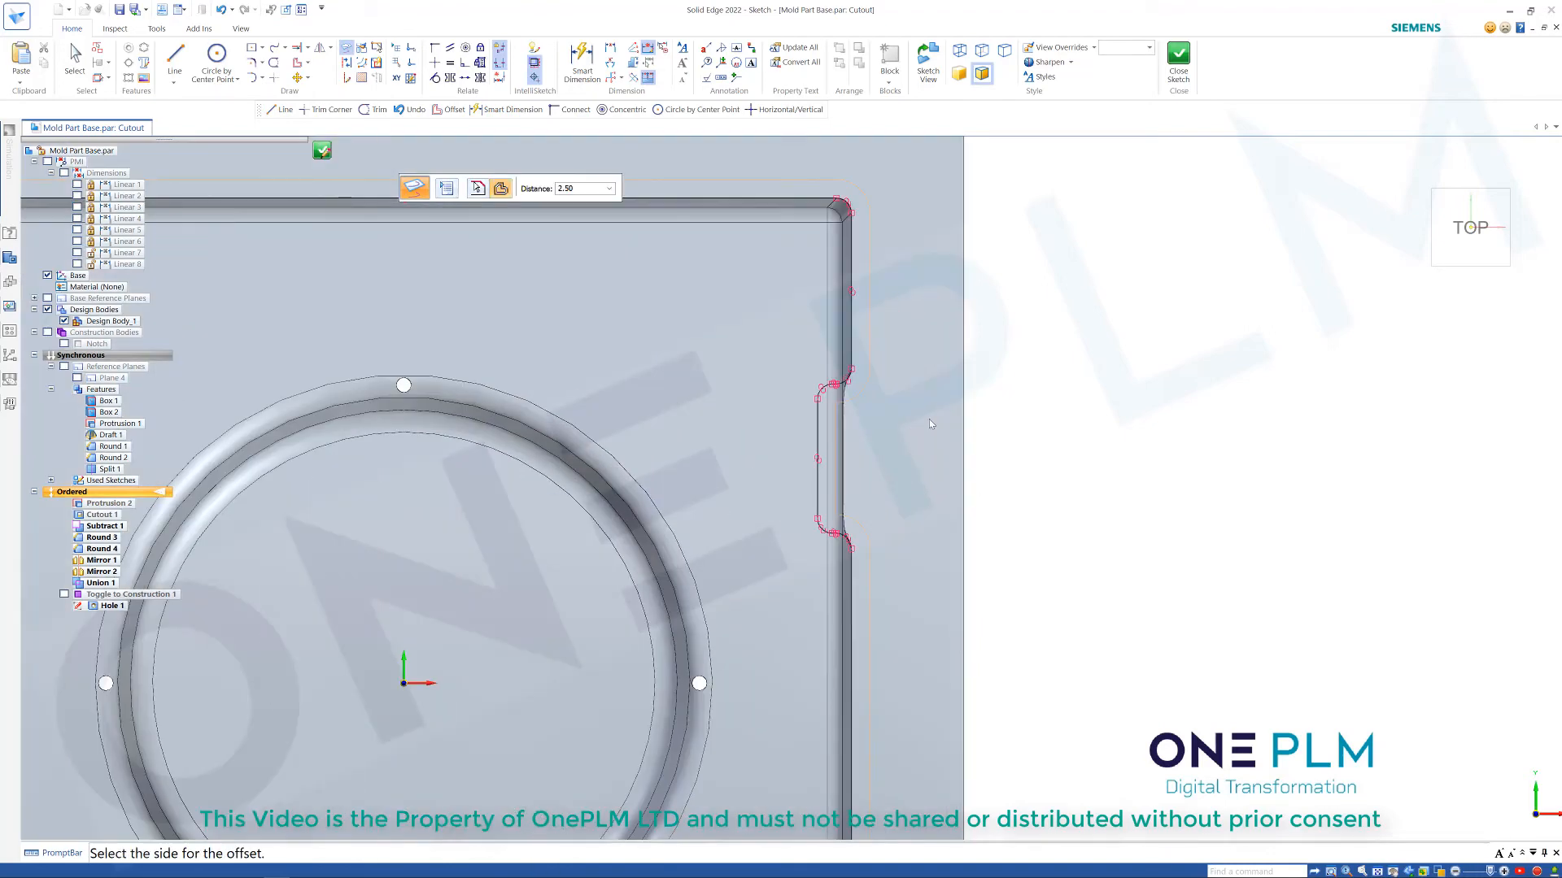
scroll(930, 421, "down", 2)
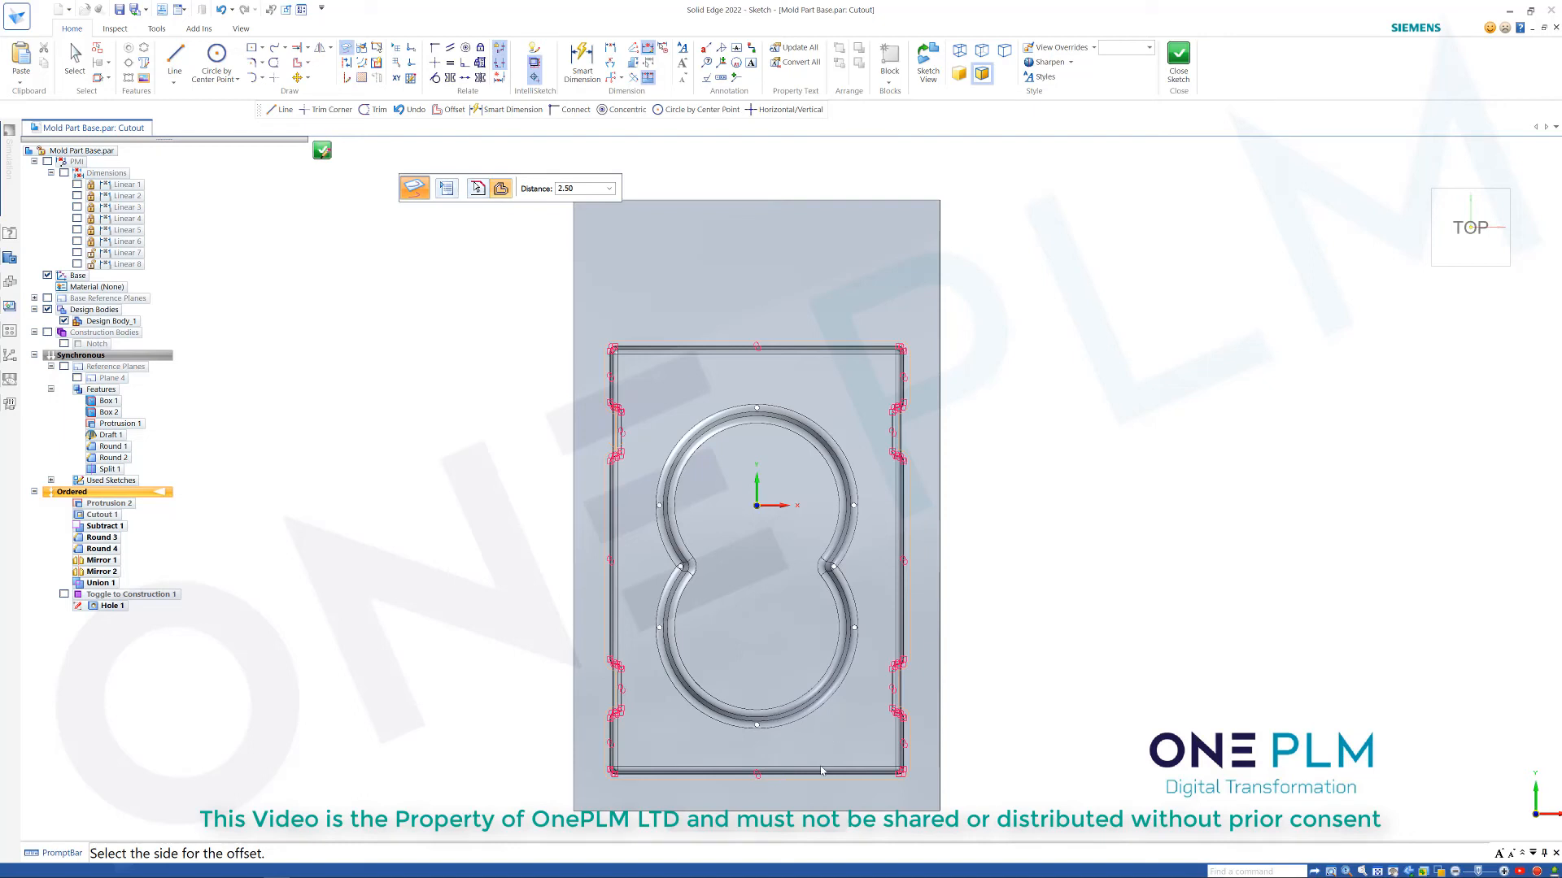
scroll(831, 768, "up", 2)
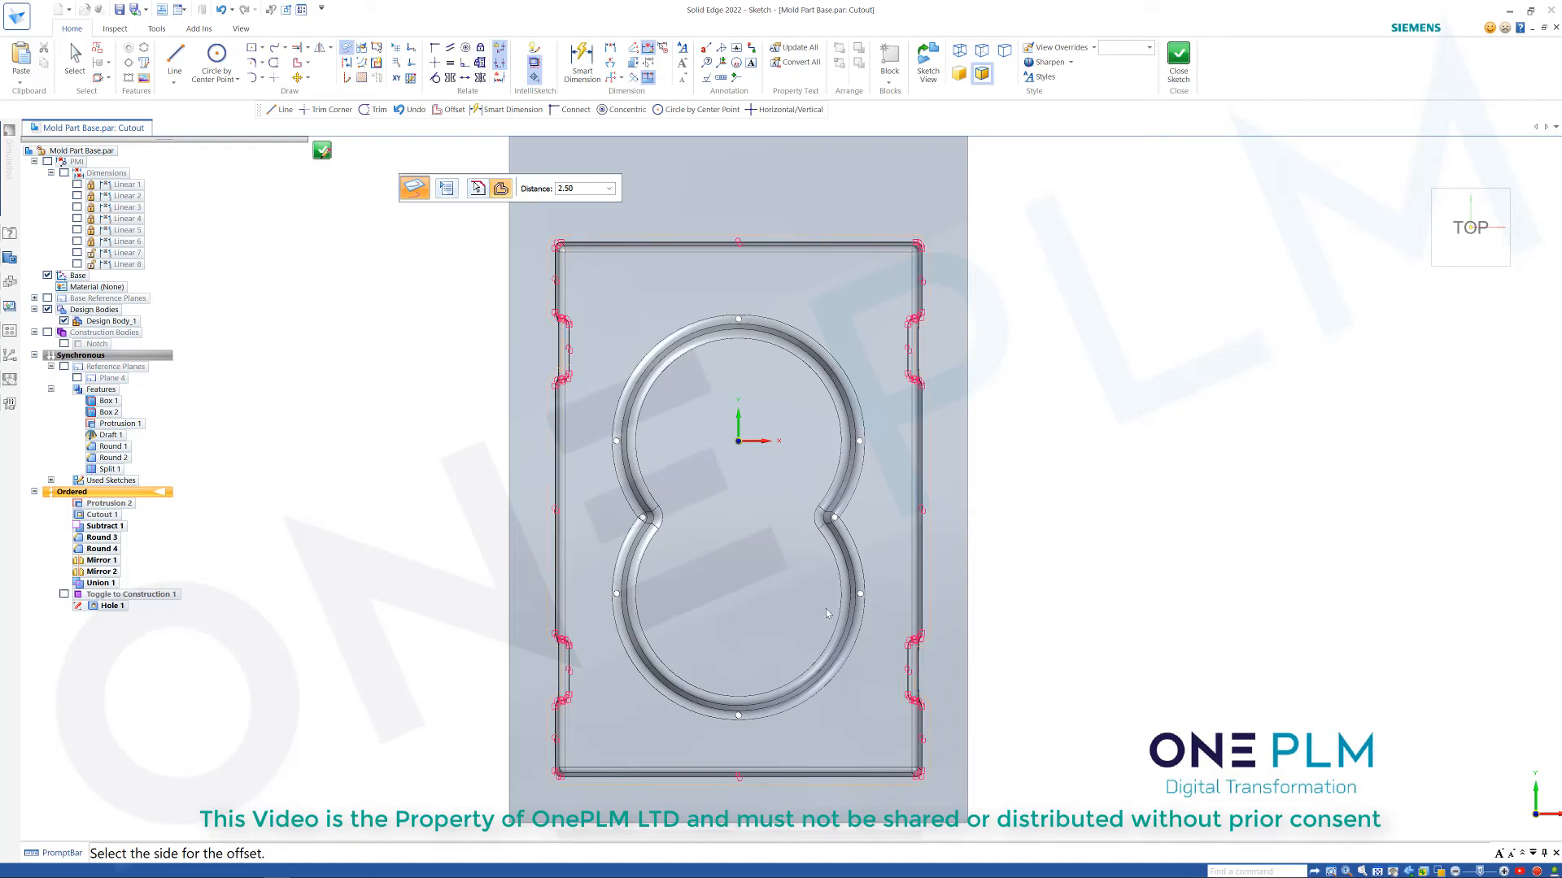
scroll(549, 376, "up", 5)
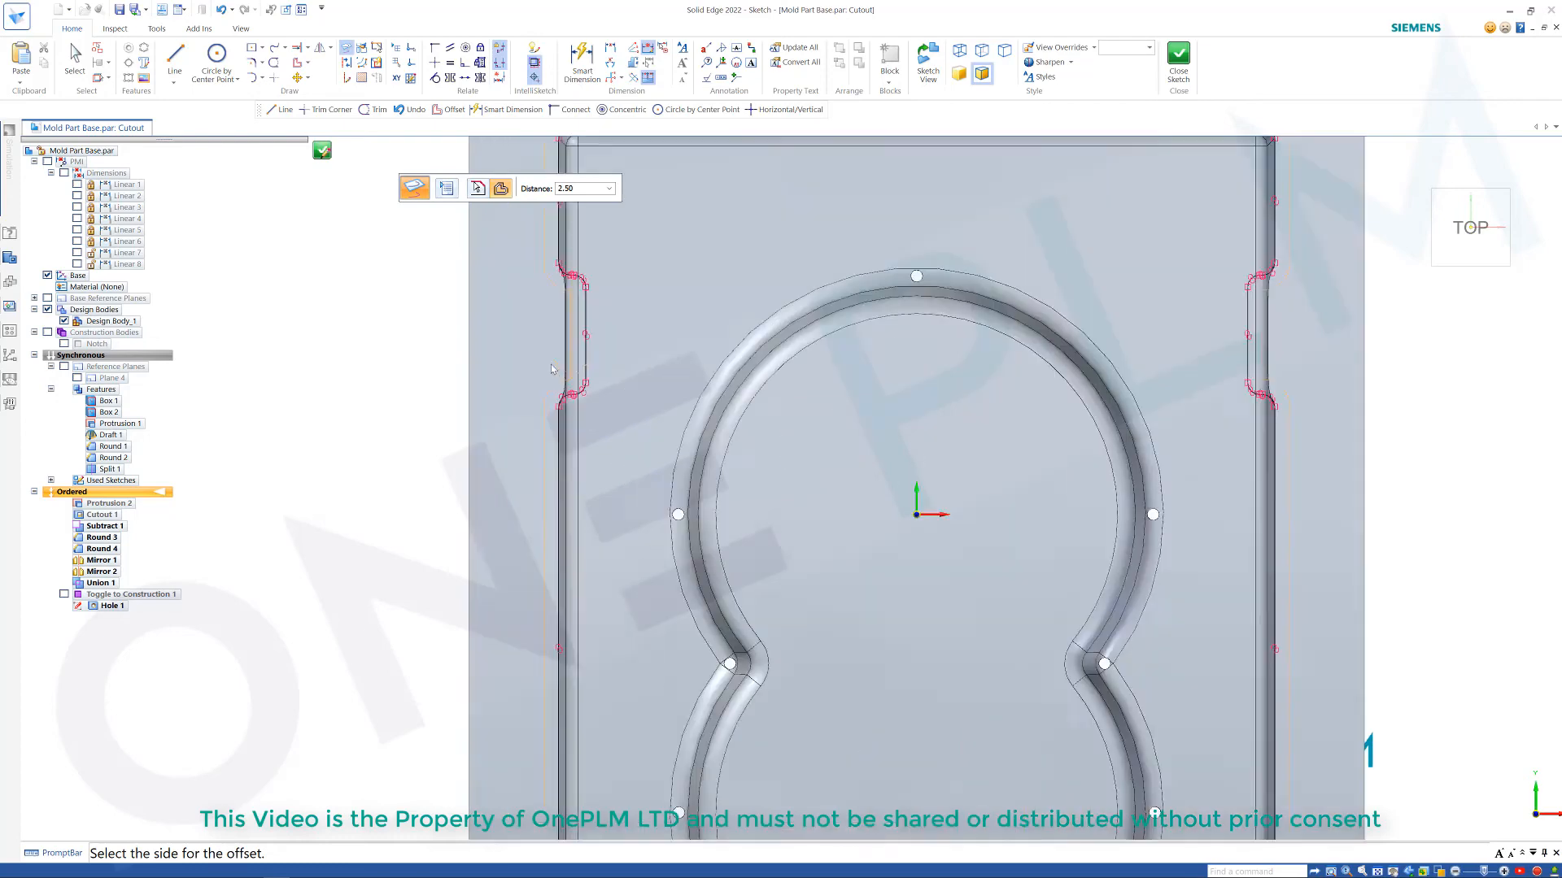
scroll(674, 429, "down", 5)
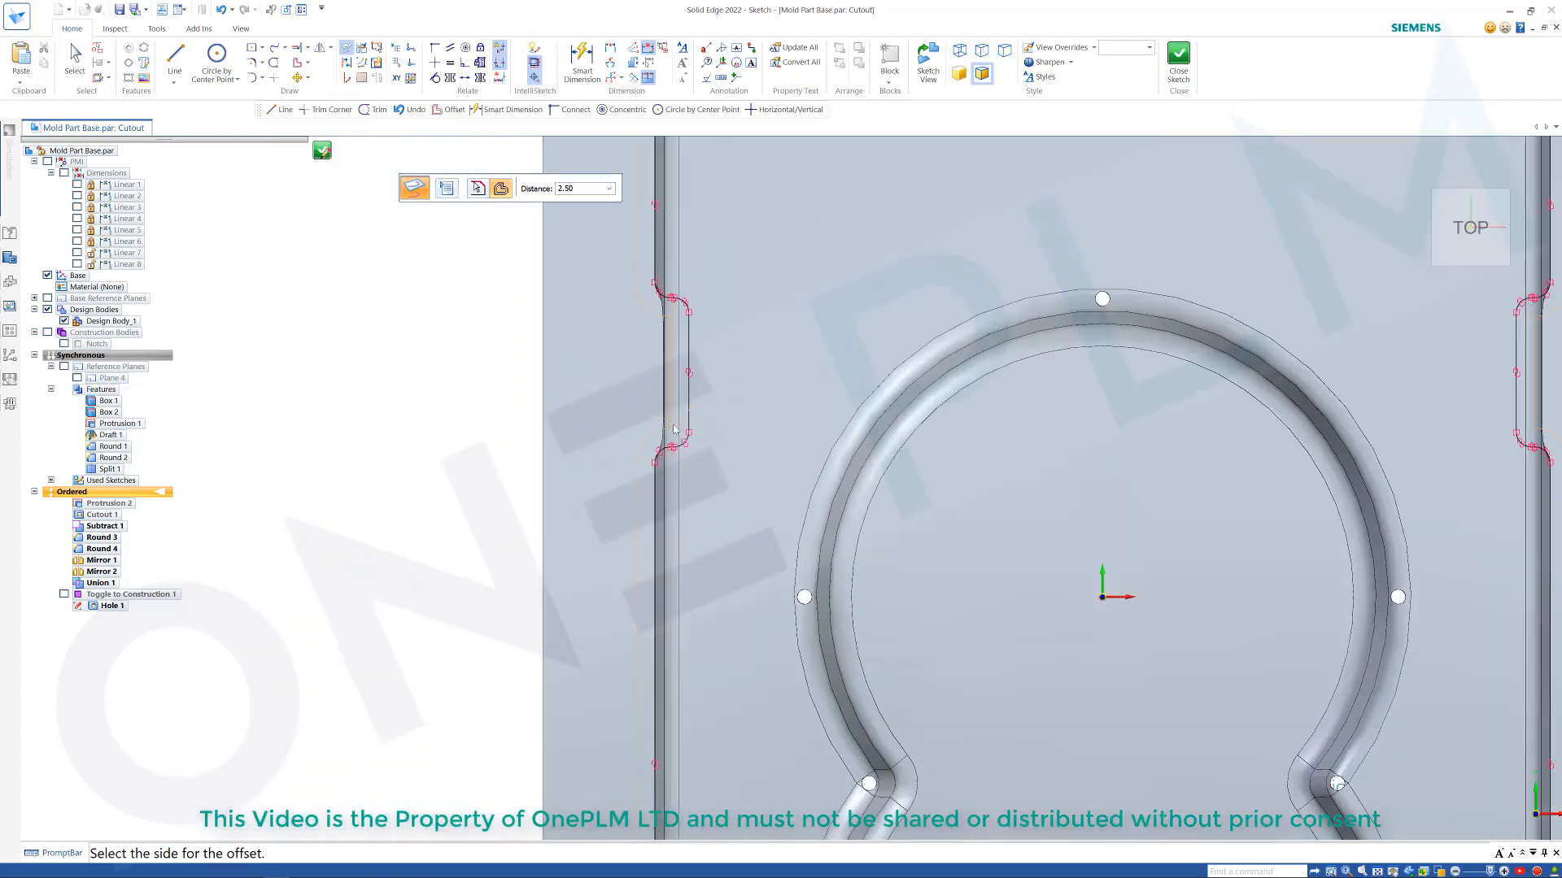
left_click(725, 442)
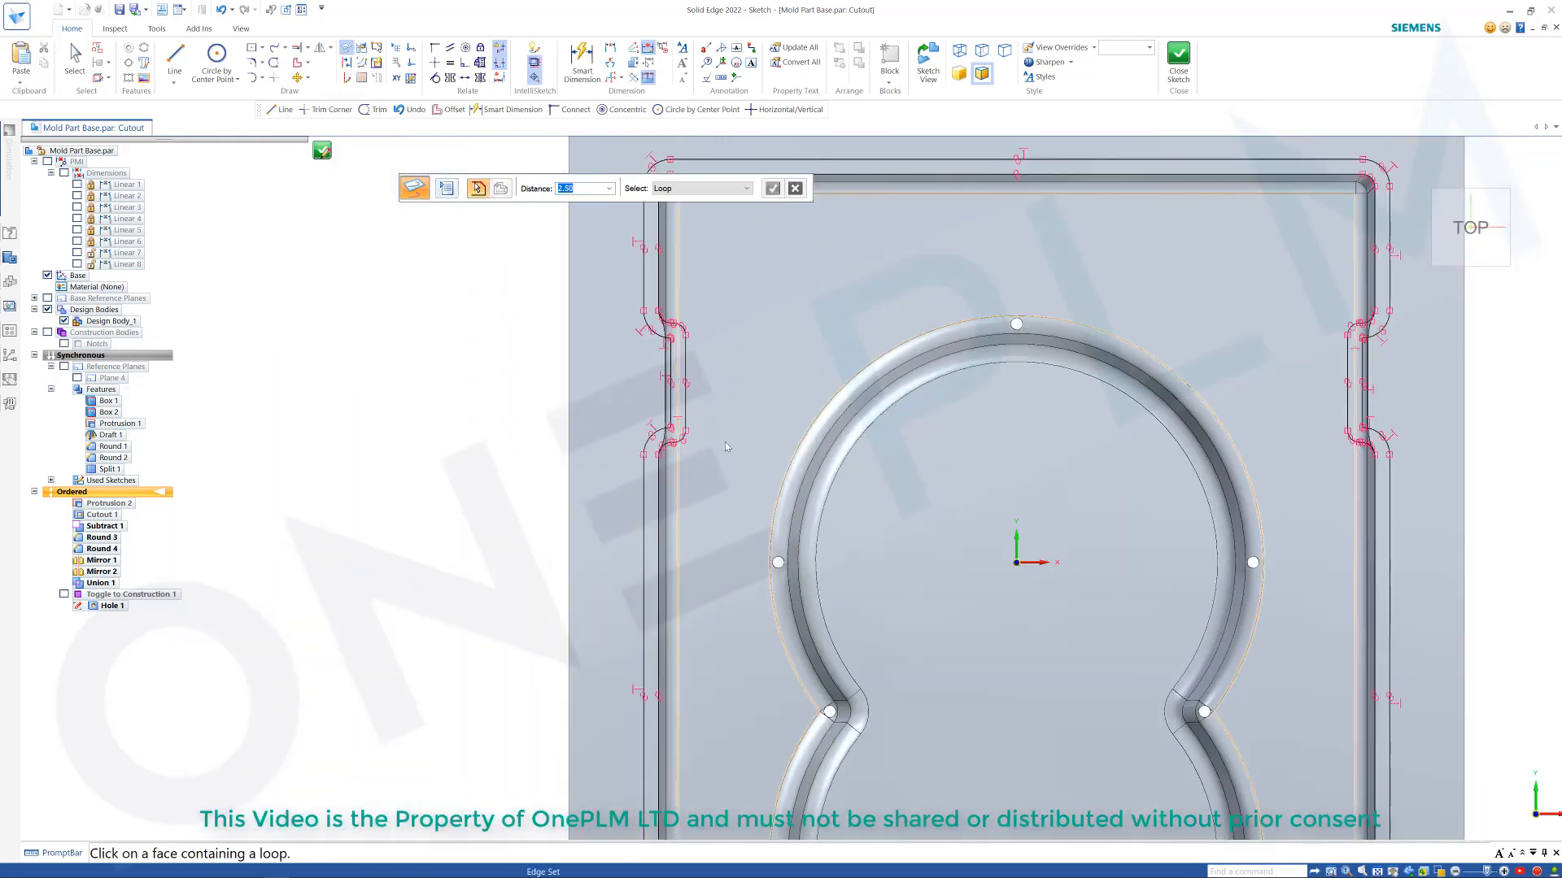
Close the sketch and cut the band between the two outlines to a finite depth of 1.00 down into the plate.
scroll(727, 441, "down", 5)
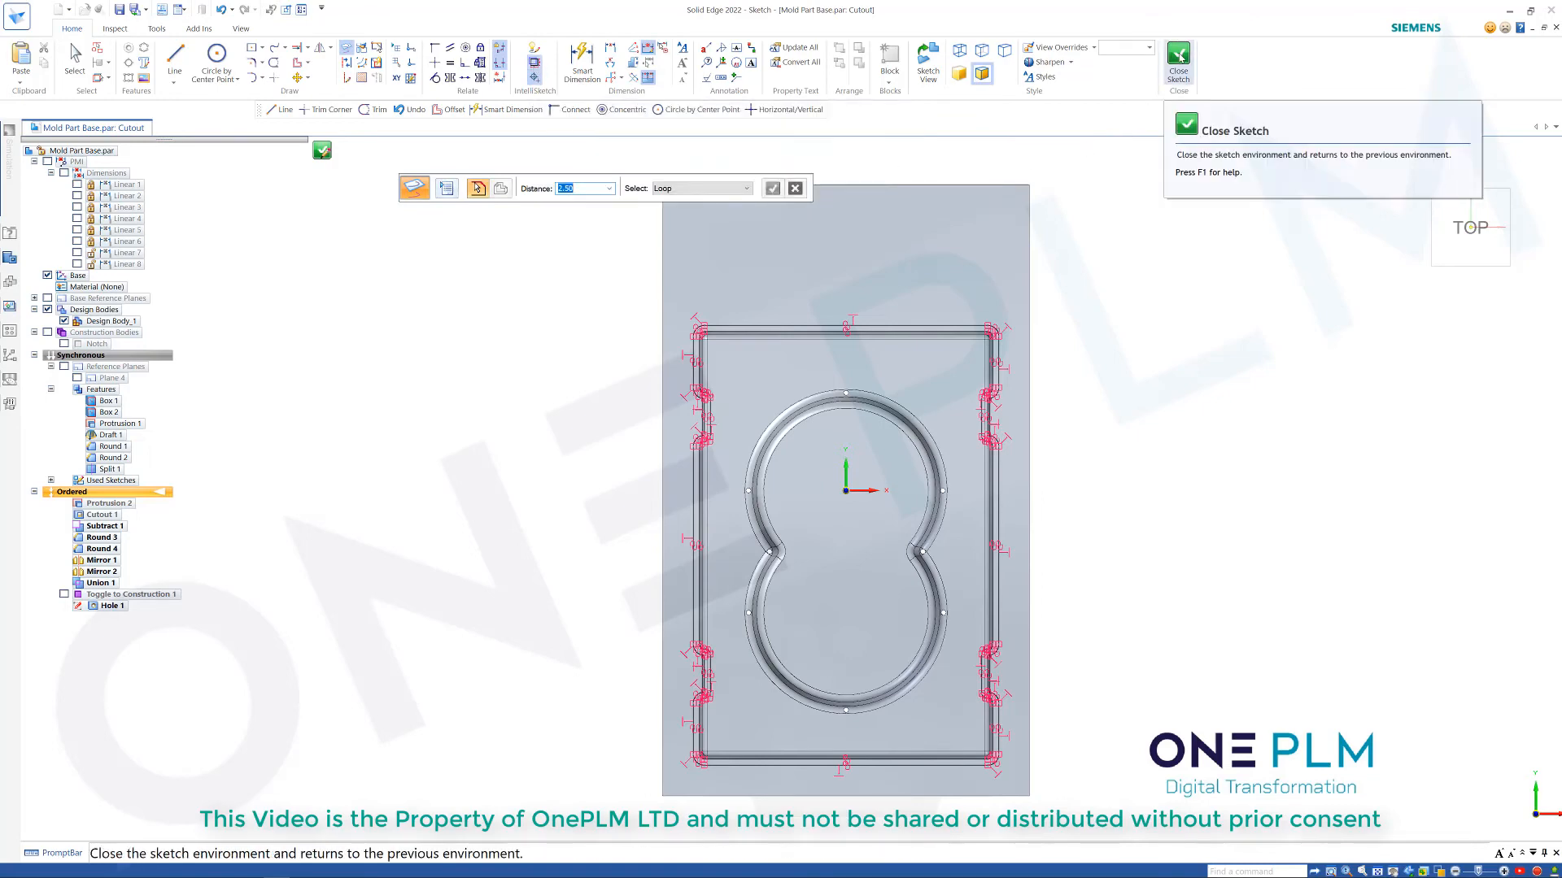
left_click(1178, 57)
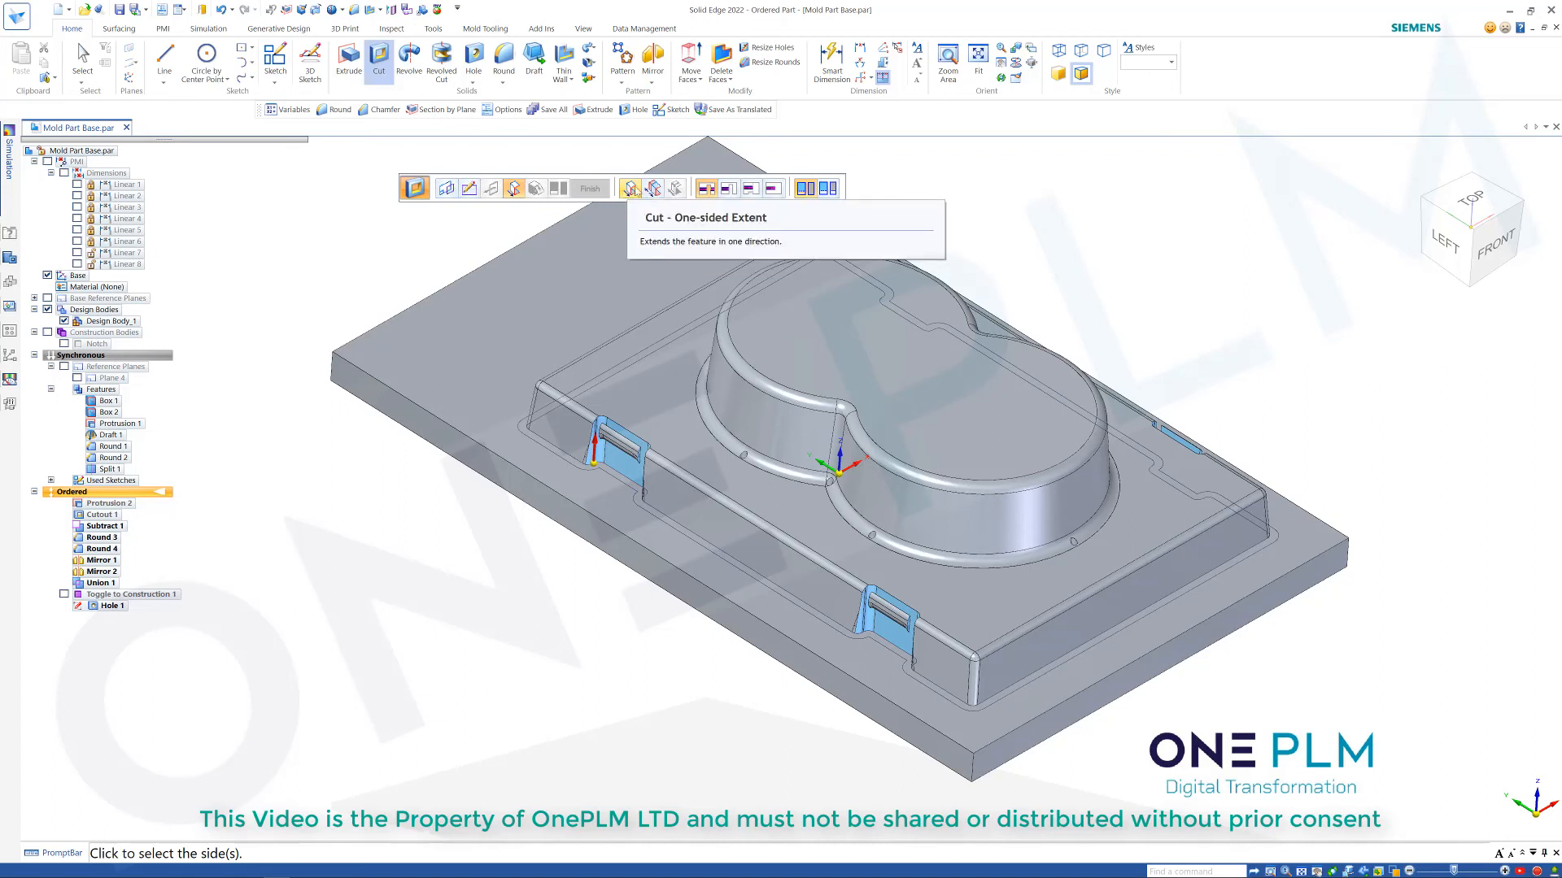
left_click(775, 191)
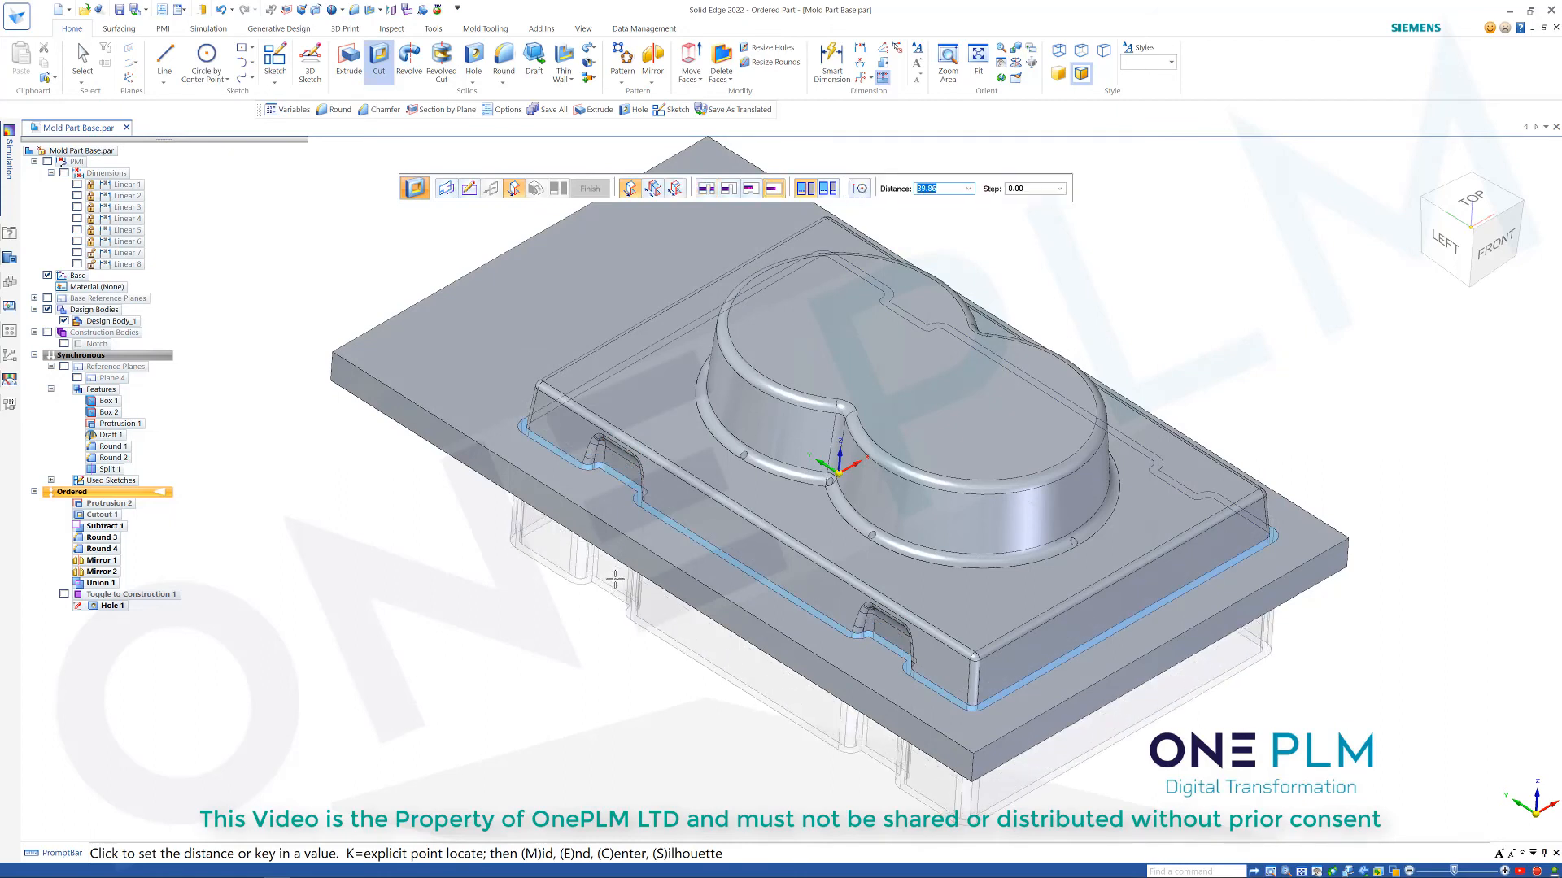
key("Tab")
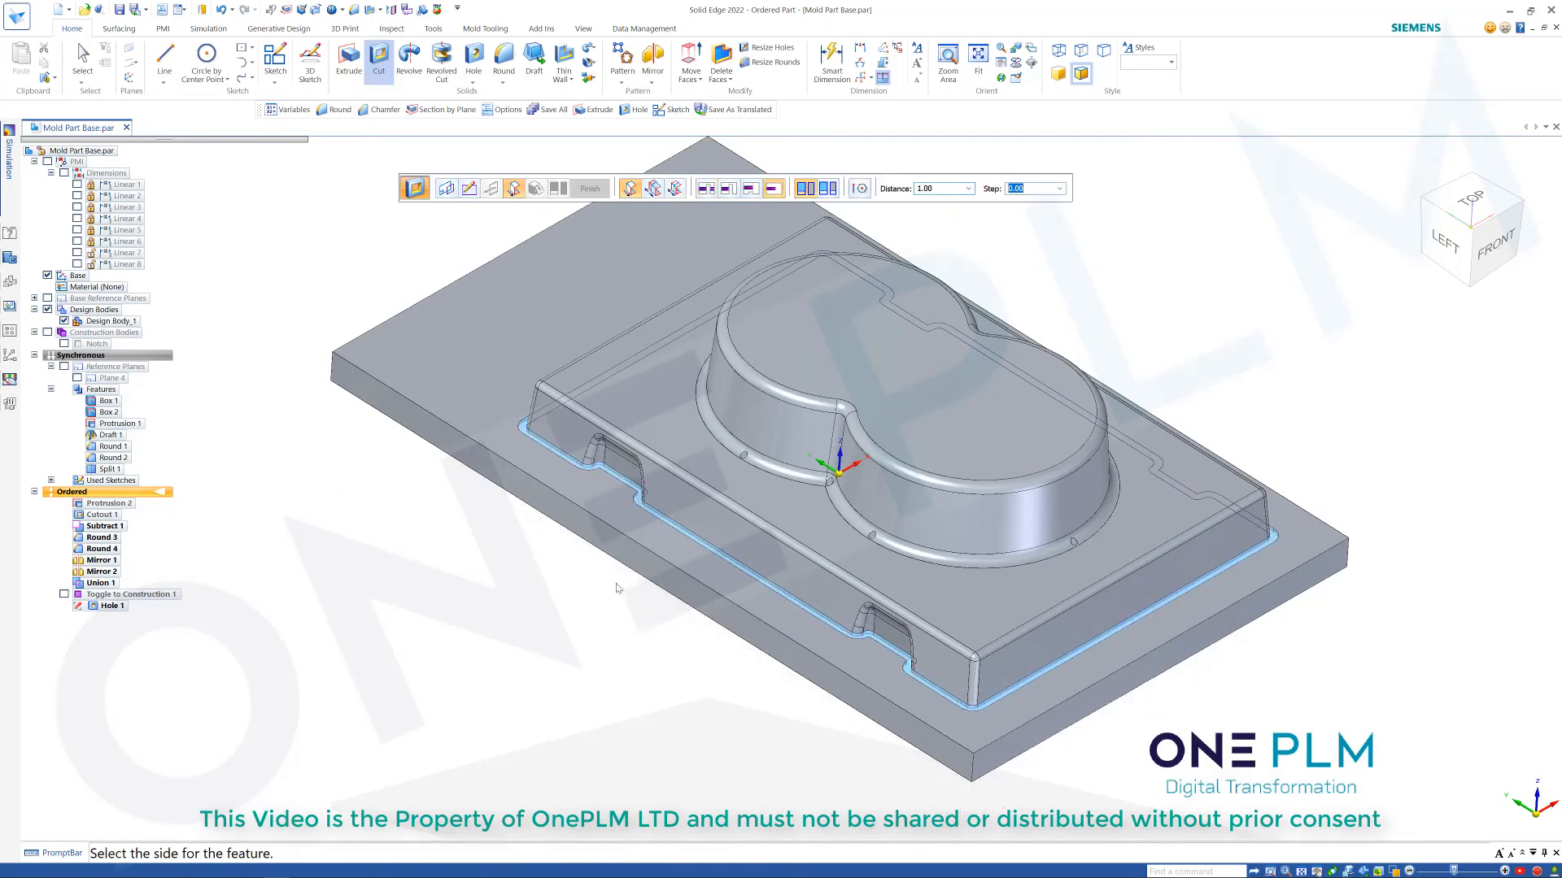
left_click(702, 668)
right_click(702, 670)
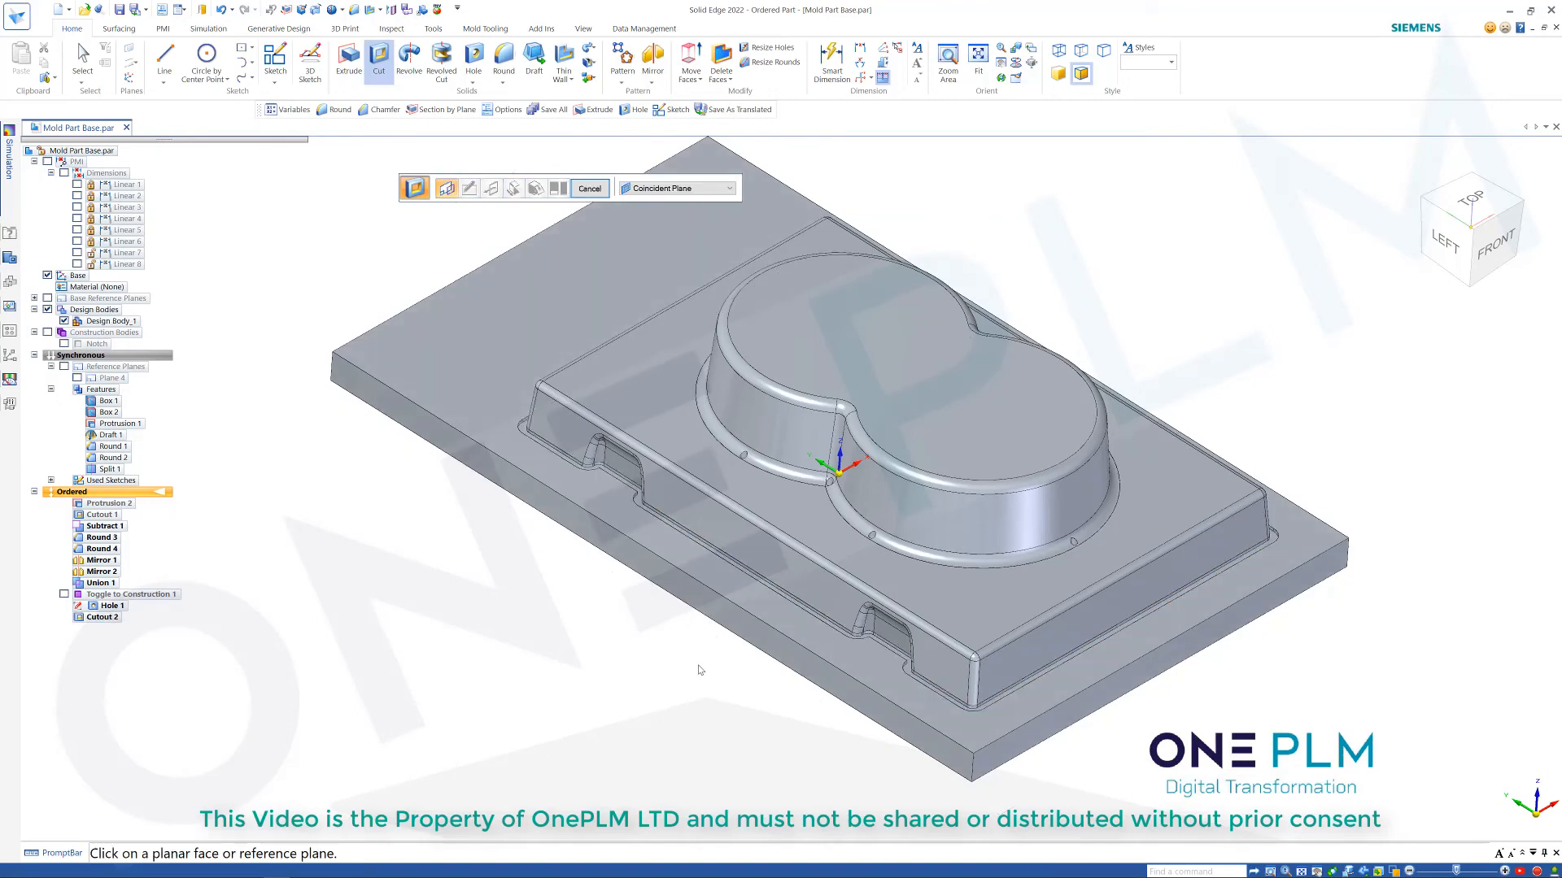
left_click(589, 192)
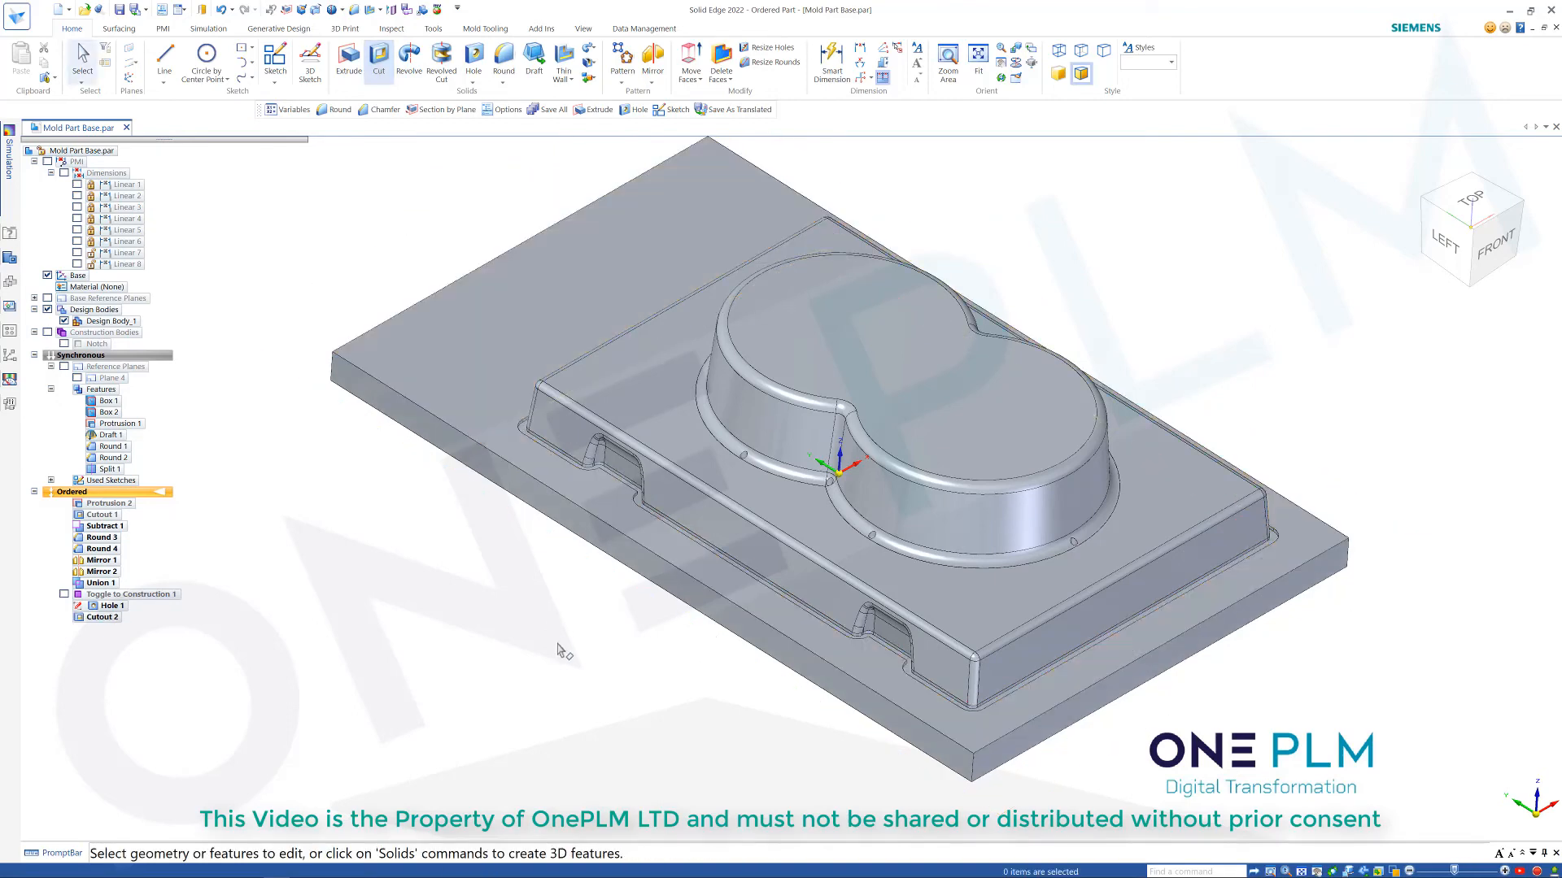
scroll(569, 659, "down", 2)
middle_click_drag(567, 659, 627, 659)
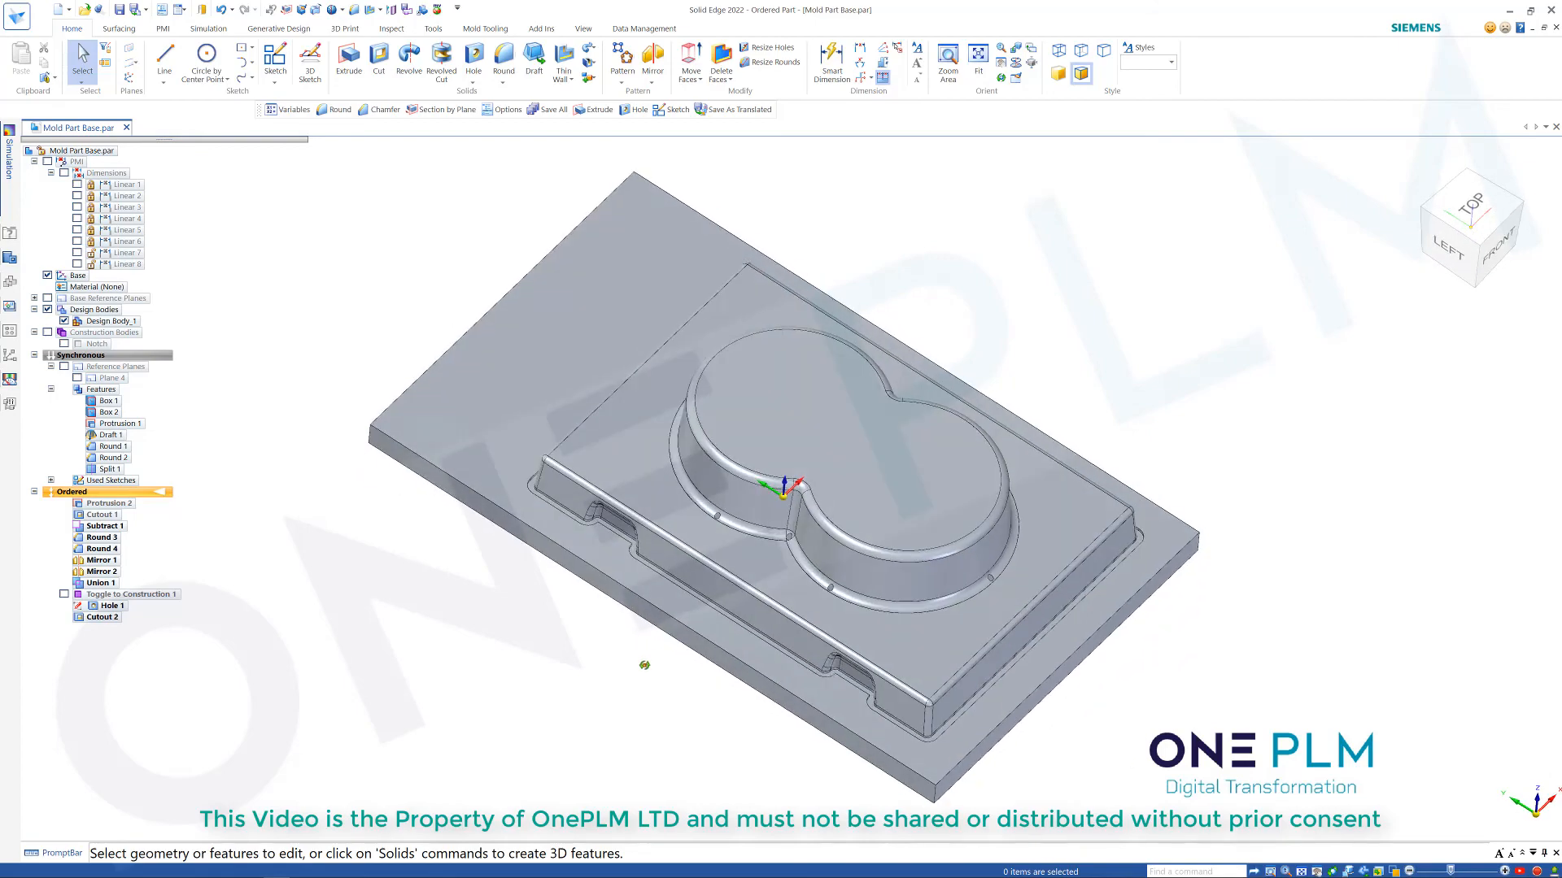
mouse_move(562, 459)
middle_mouse_down()
mouse_move(666, 467)
mouse_move(576, 509)
mouse_move(659, 548)
mouse_move(642, 495)
mouse_move(585, 480)
middle_mouse_up()
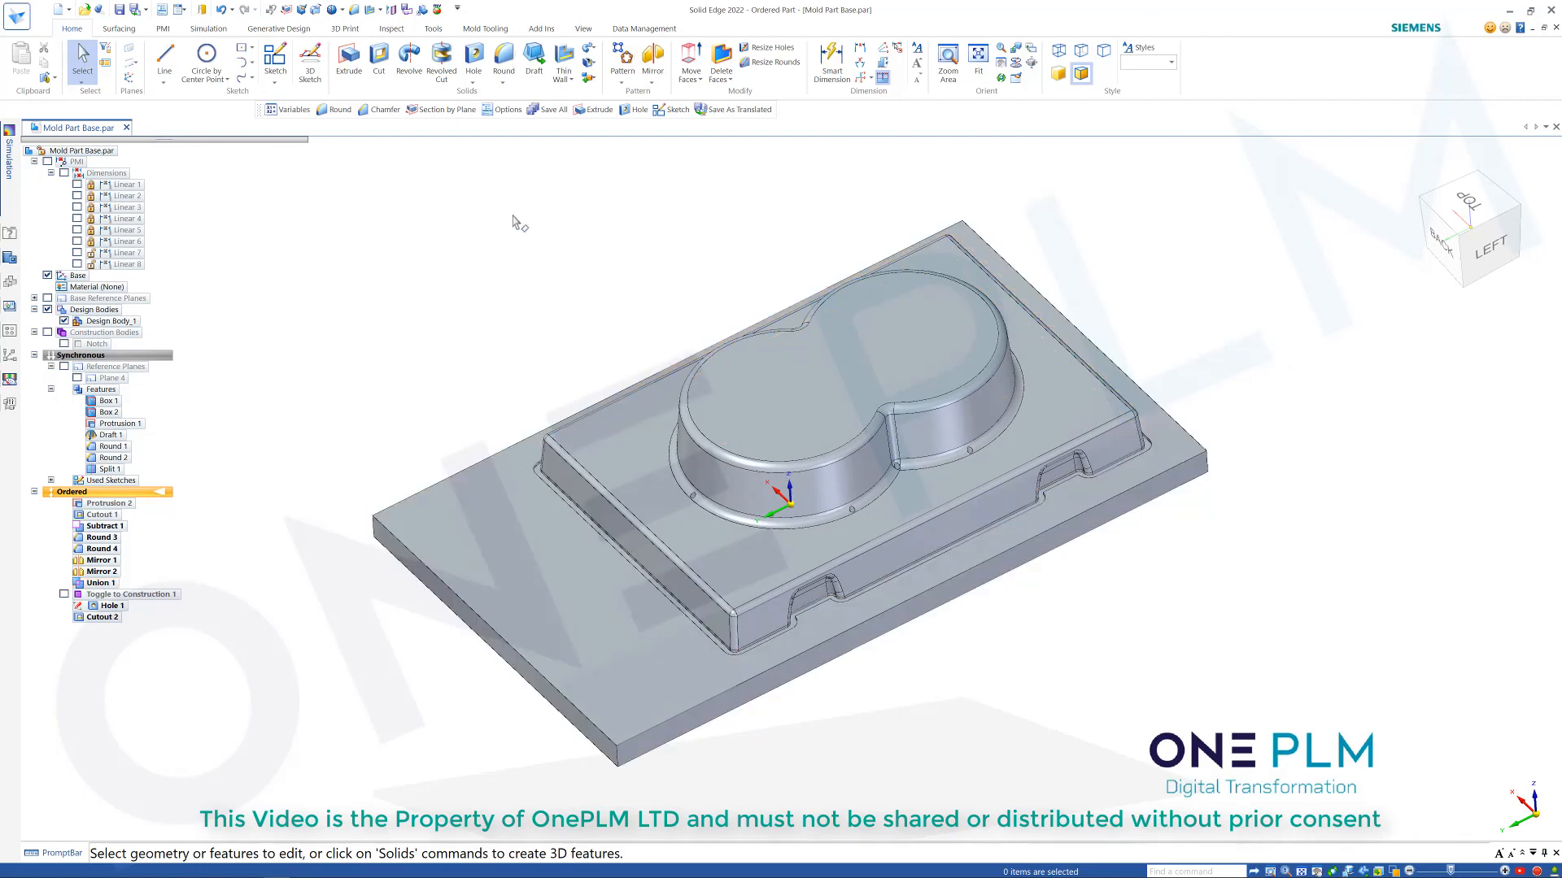
left_click(624, 78)
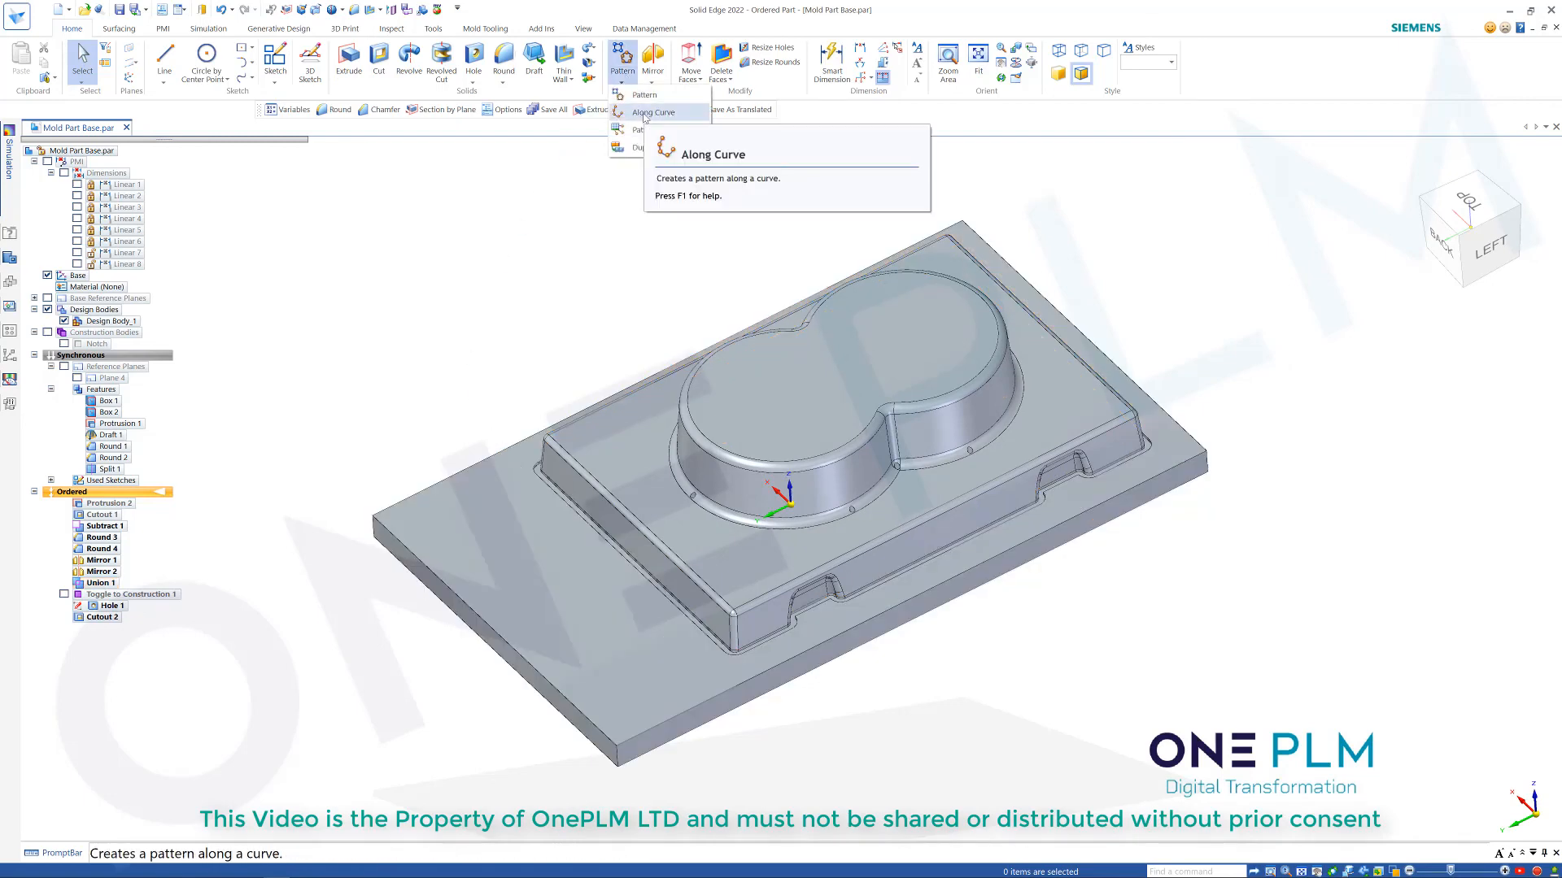
left_click(574, 303)
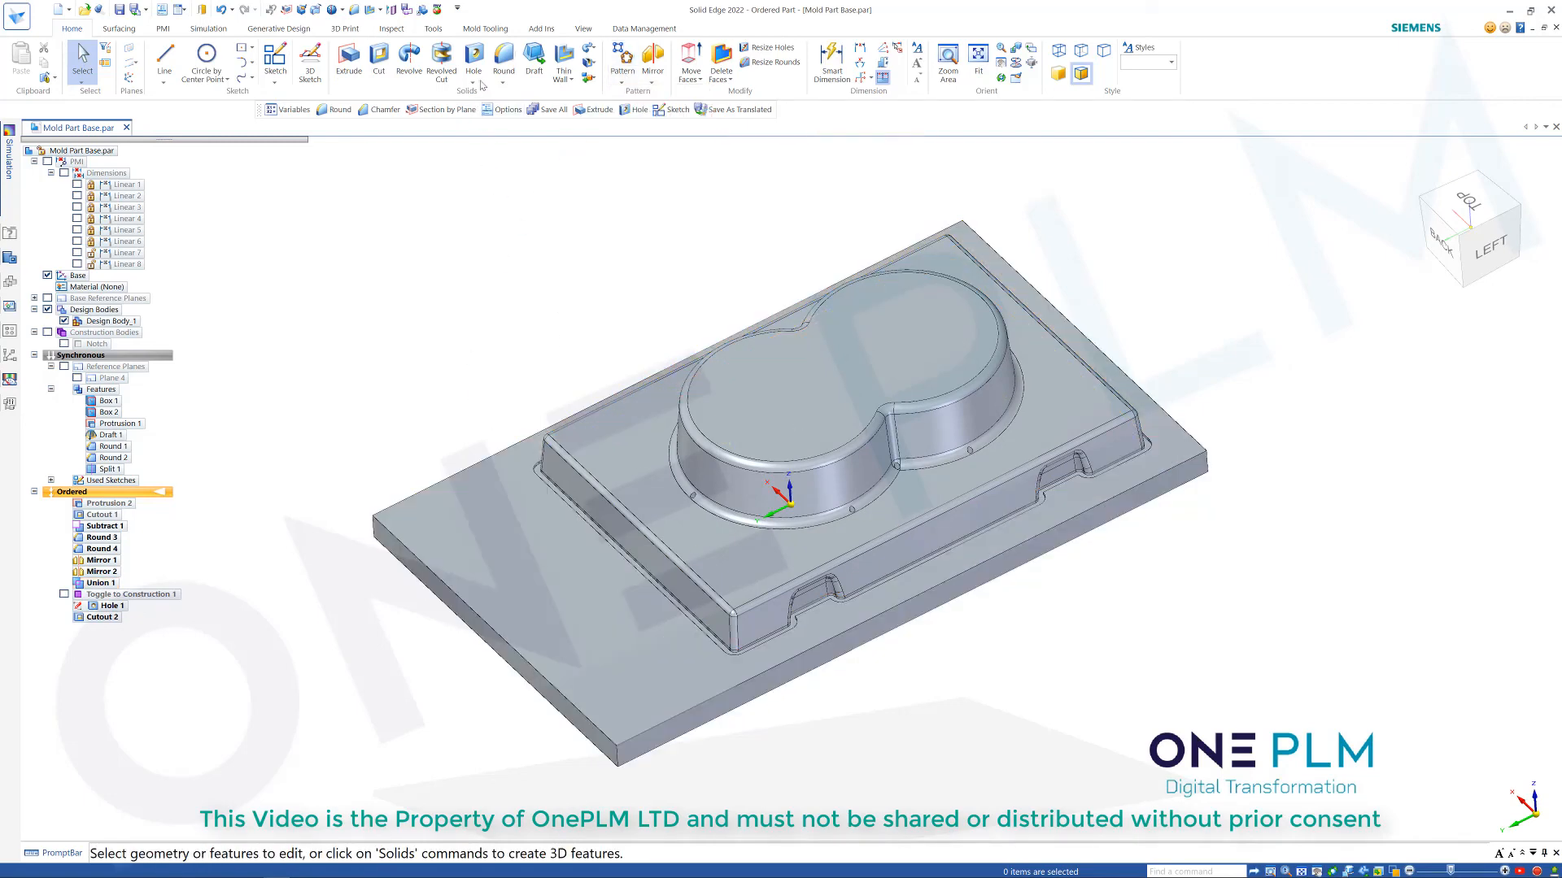
Start a Hole feature with its sketch on the floor of the groove around the raised block.
left_click(475, 63)
scroll(596, 558, "up", 6)
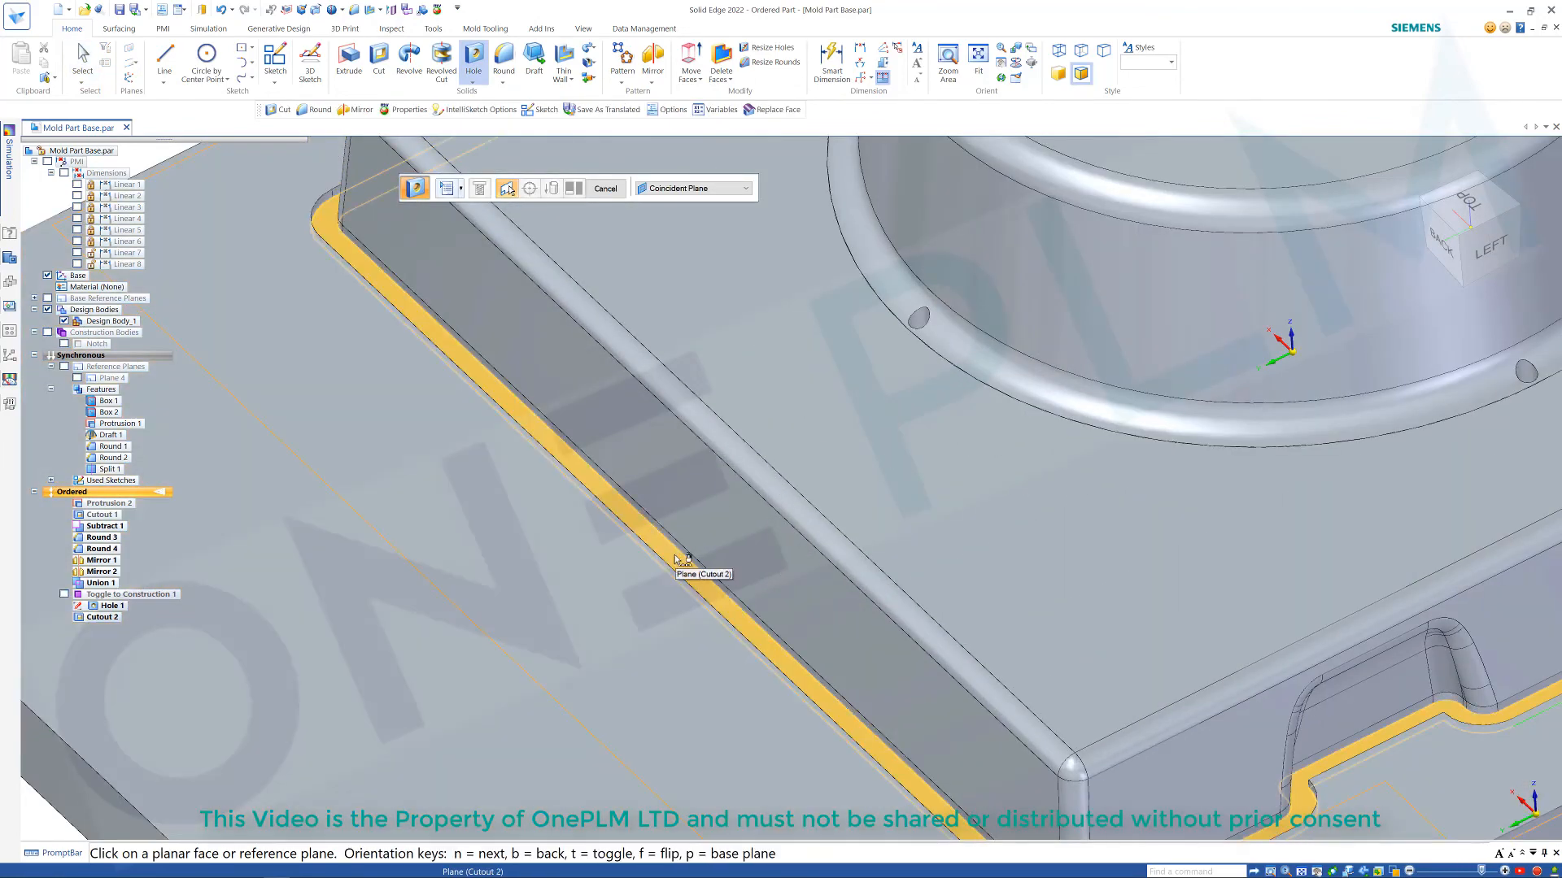
scroll(675, 561, "down", 3)
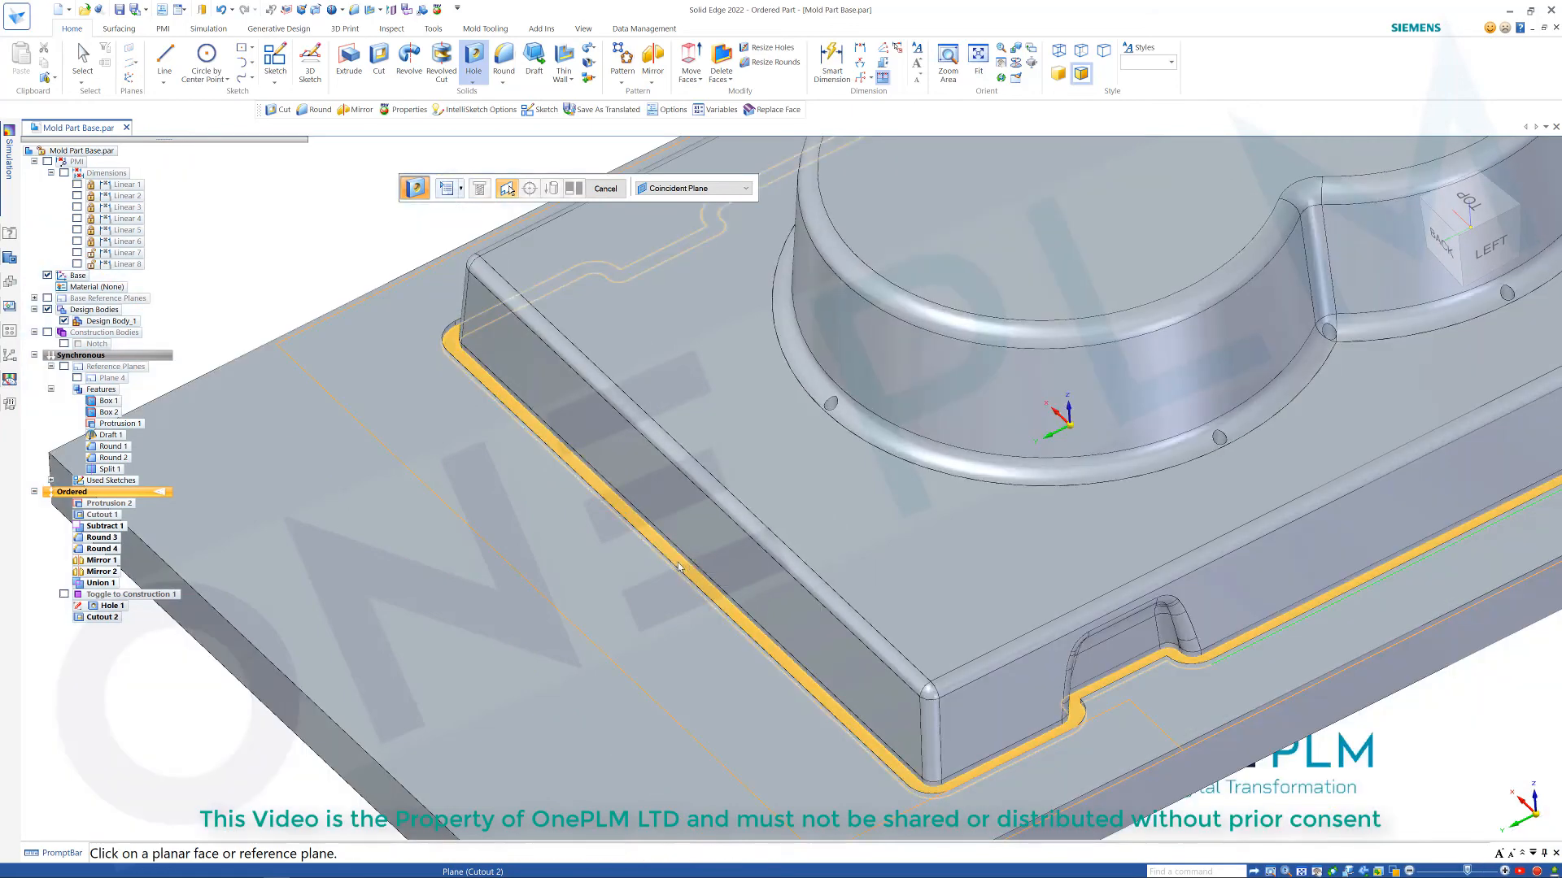
left_click(679, 567)
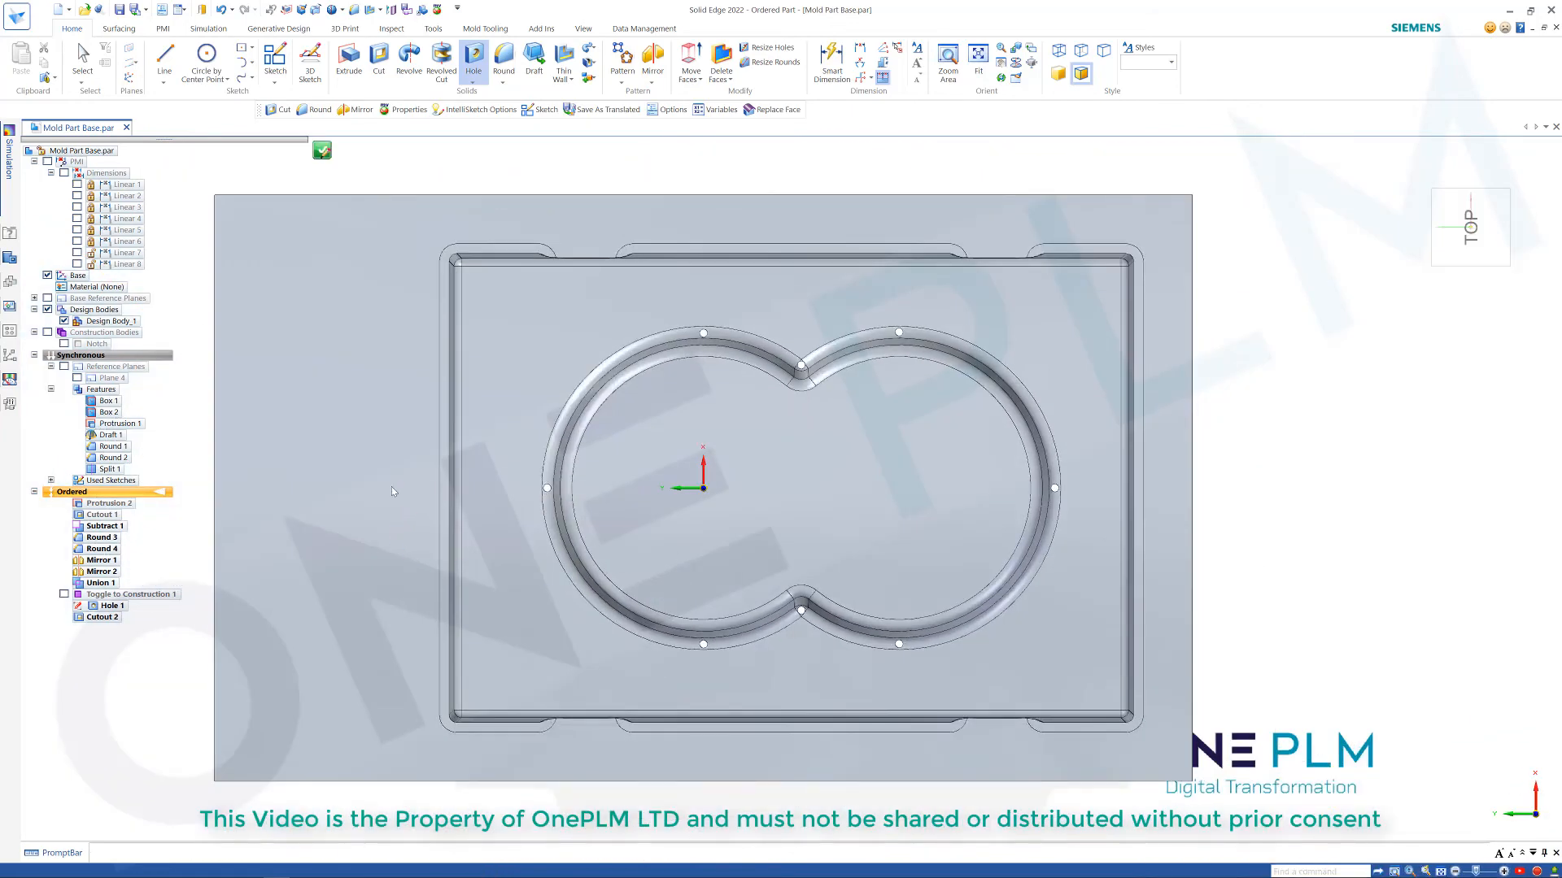
scroll(364, 464, "up", 1)
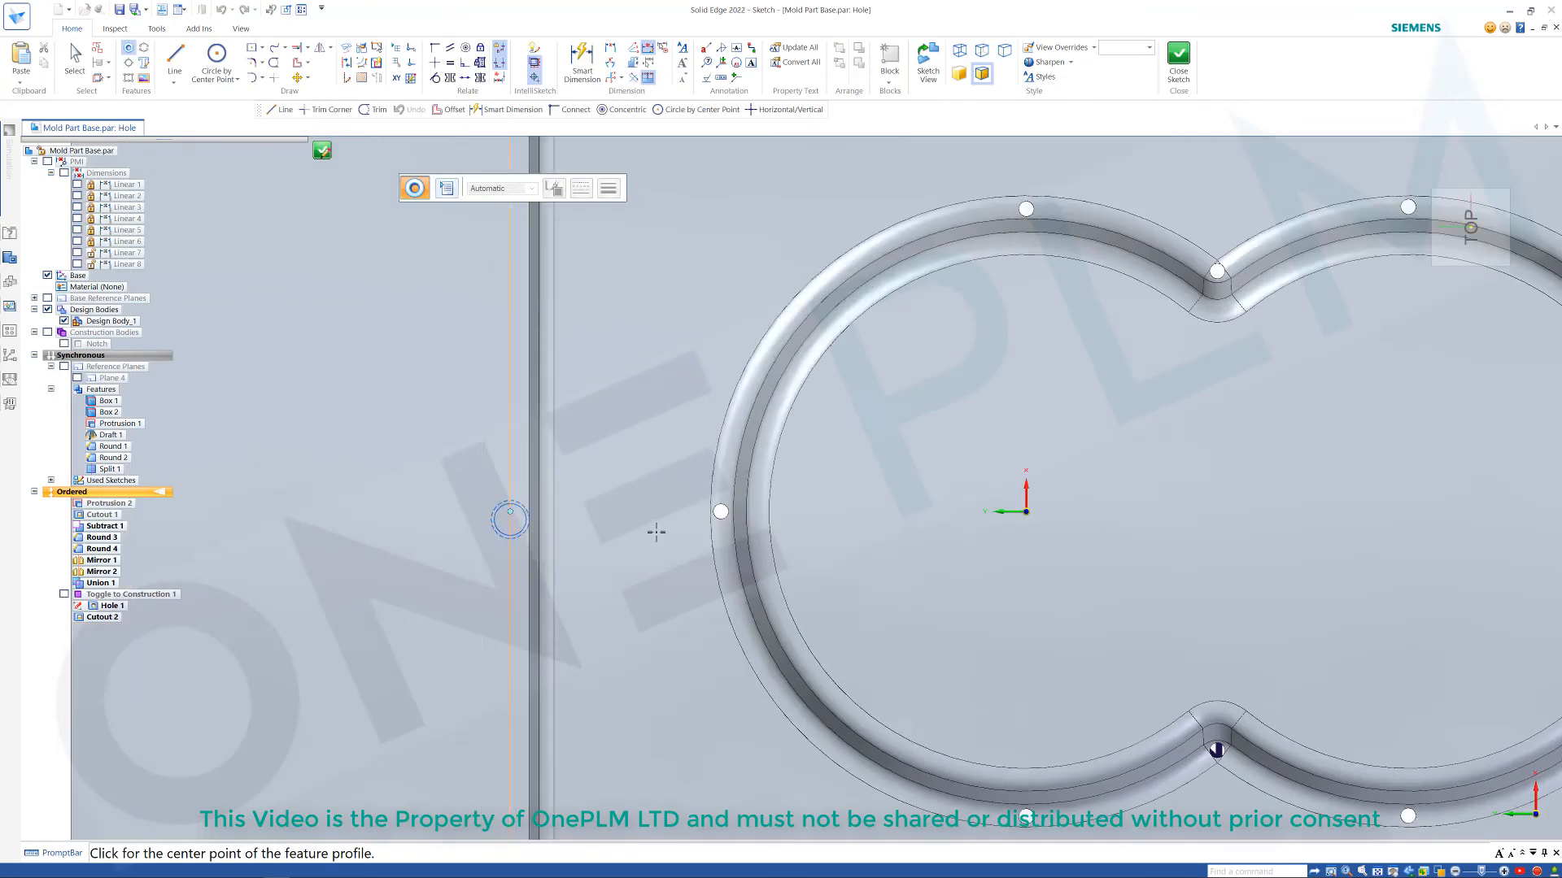
Sketch a horizontal line about 2.5 long across the groove at the midpoint of the short side facing the plate's wider margin.
scroll(680, 534, "down", 2)
left_click(174, 59)
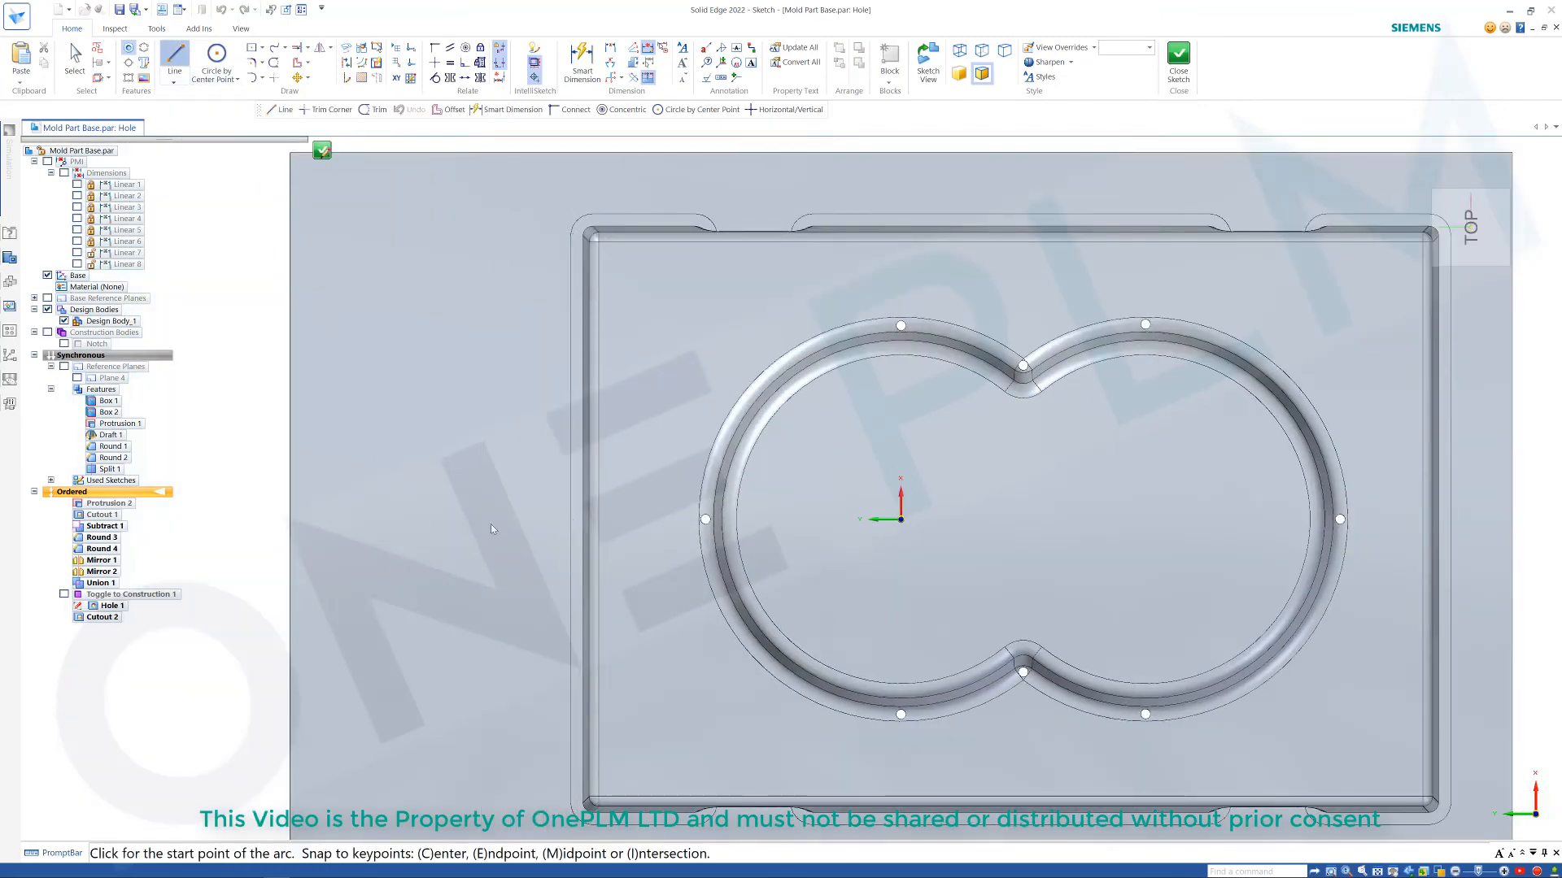
scroll(572, 514, "up", 3)
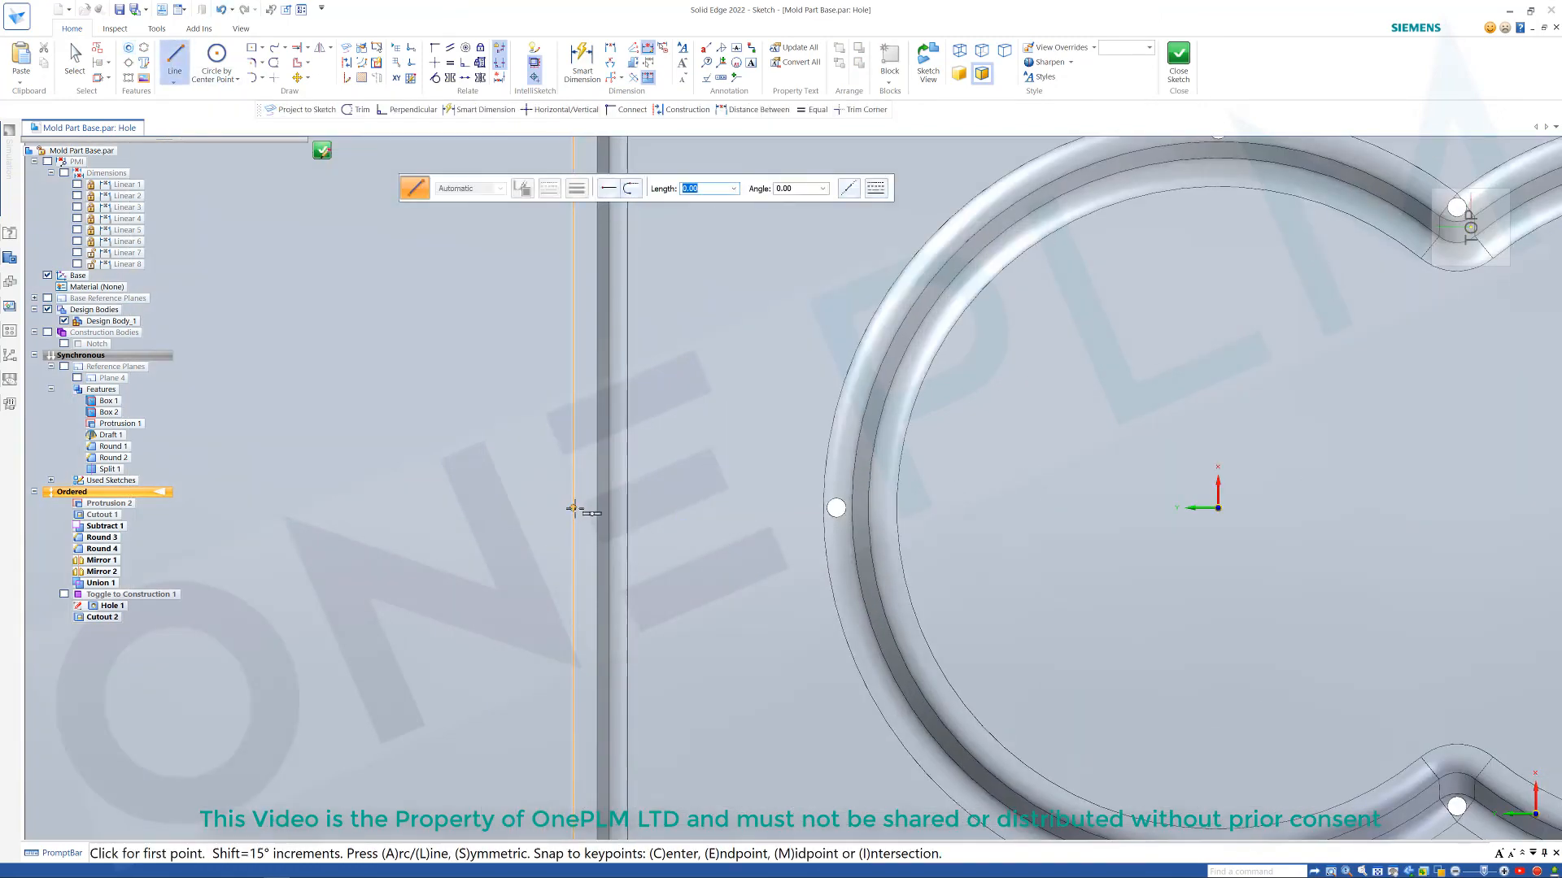
left_click(572, 508)
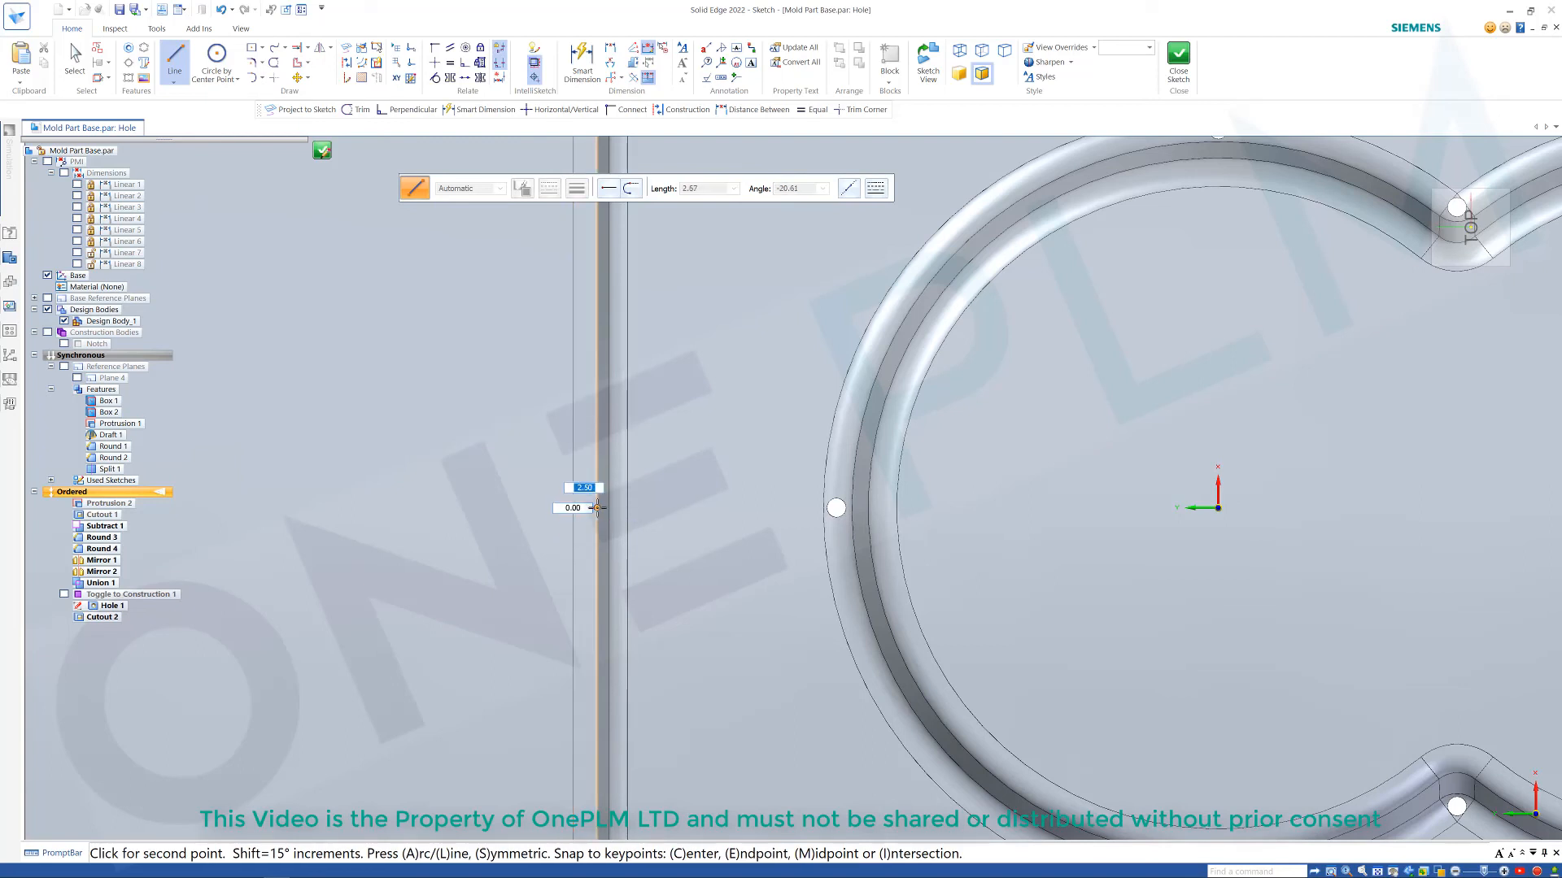
left_click(592, 507)
scroll(569, 506, "up", 2)
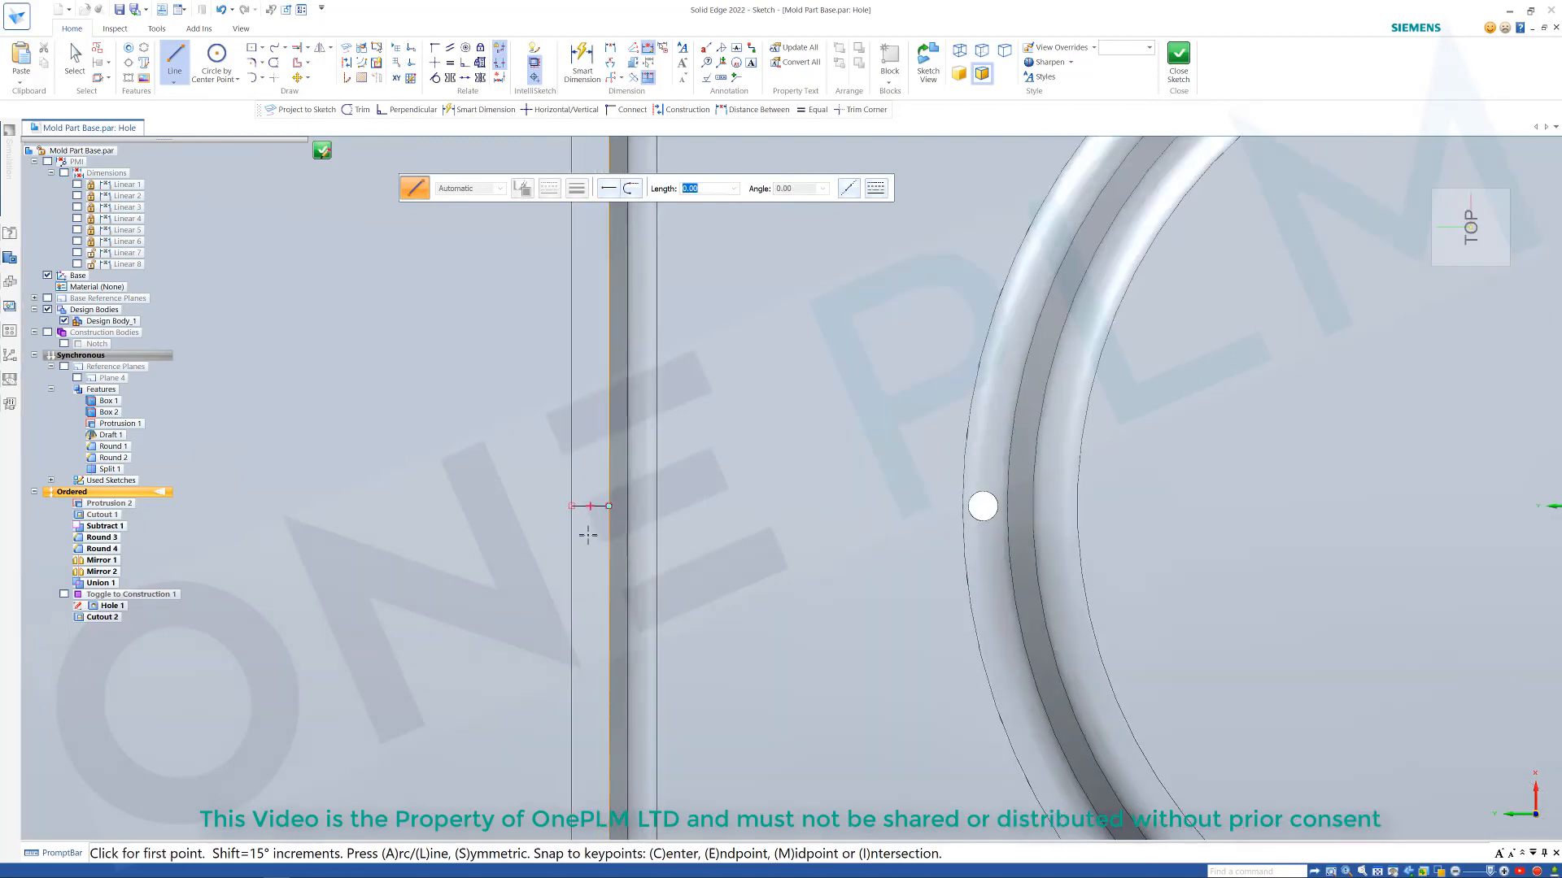
Configure the hole as a simple ISO Metric hole with the Drill Size sub type and a size of 1.75.
left_click(129, 48)
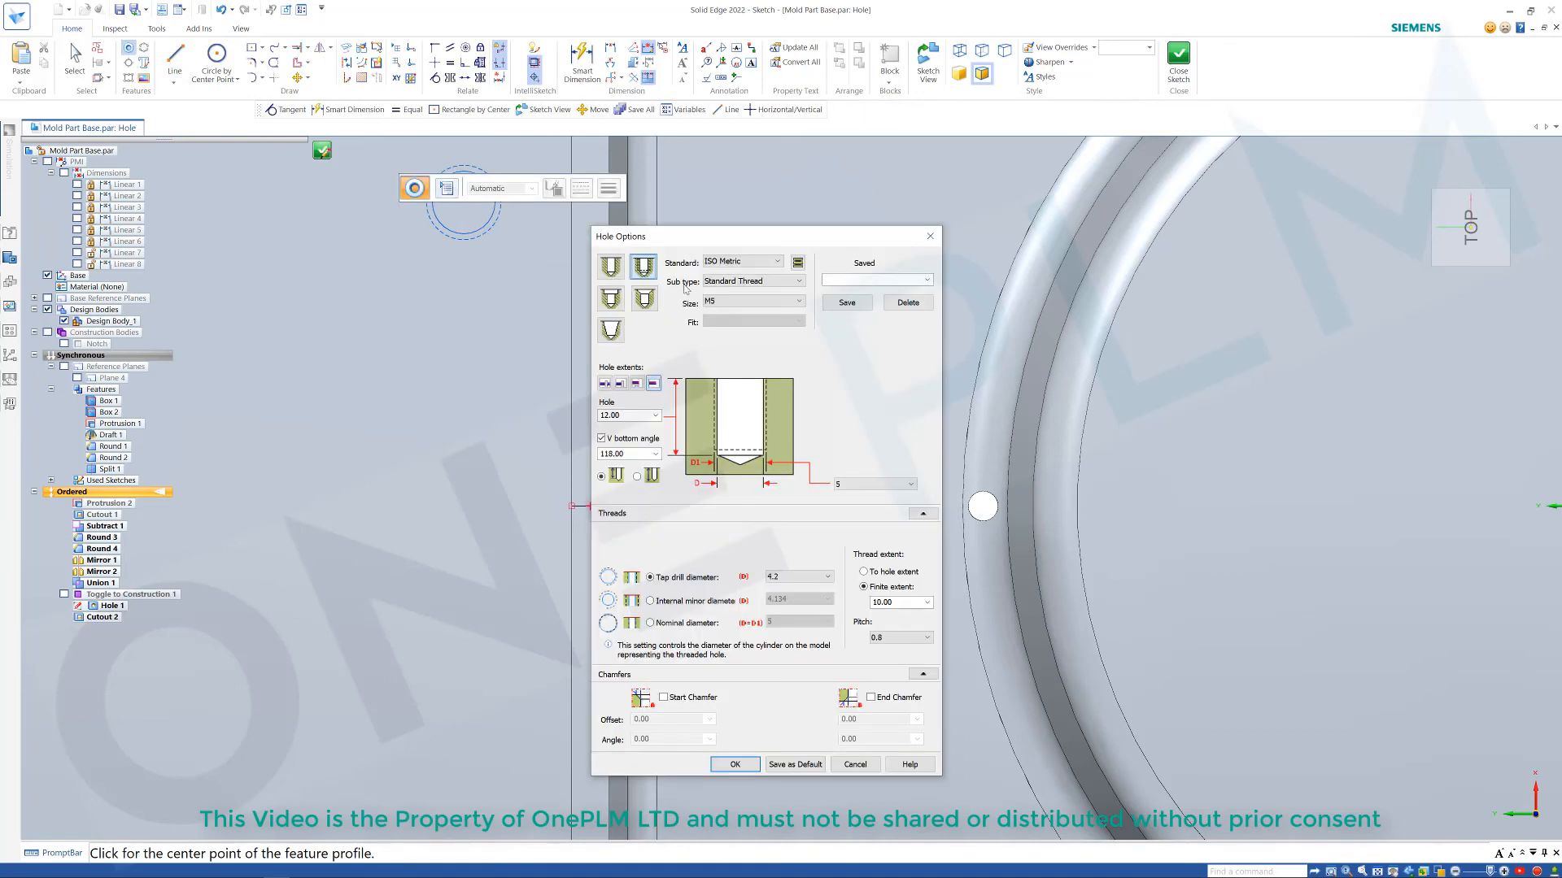
left_click(611, 266)
left_click(741, 280)
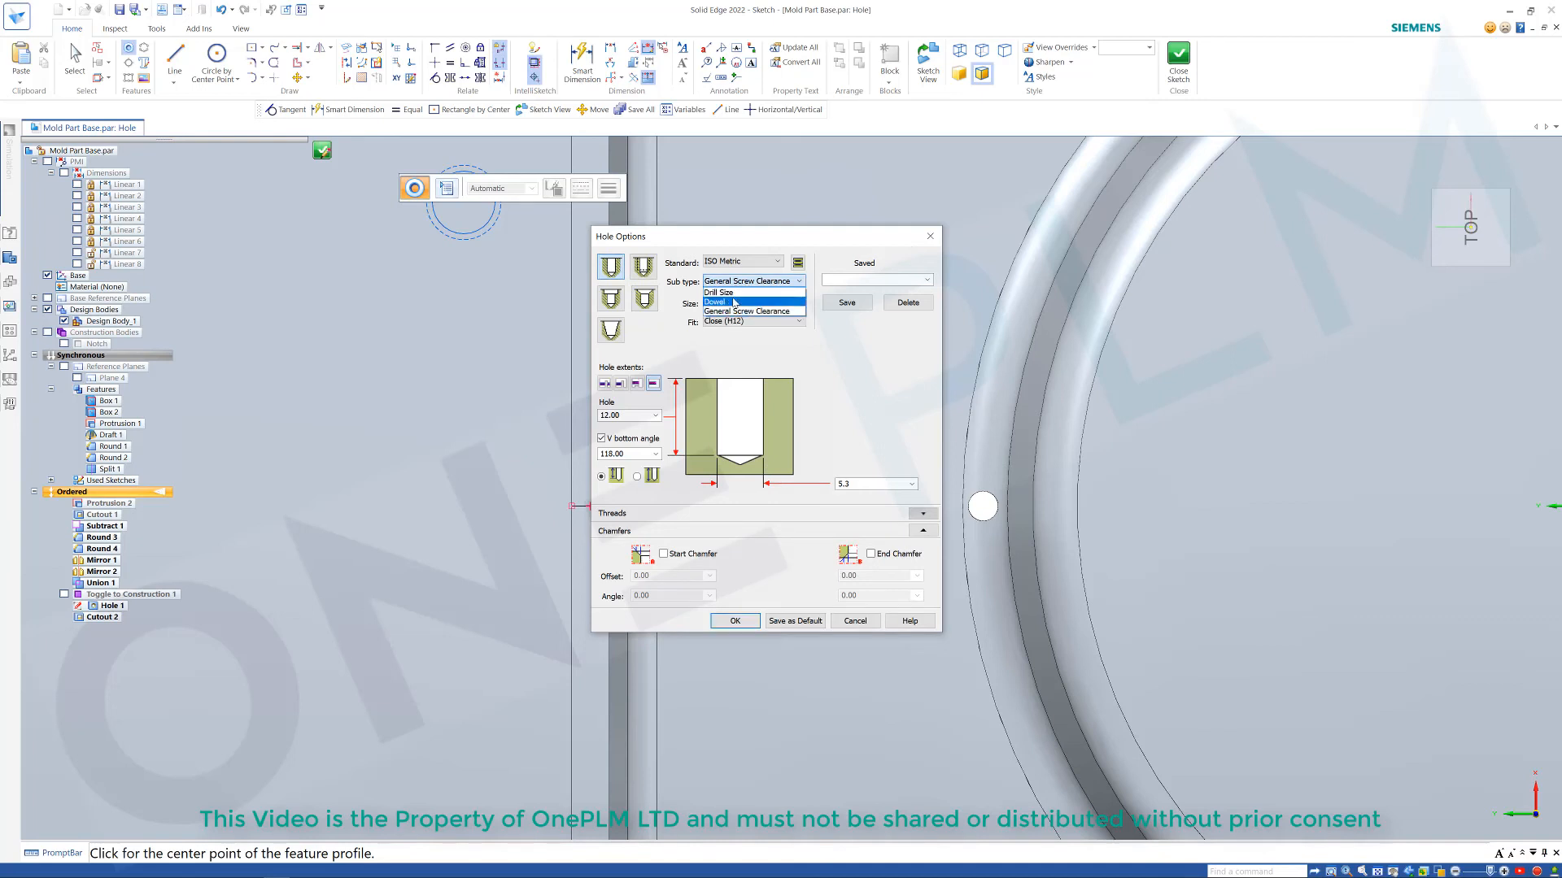
left_click(732, 292)
left_click(735, 301)
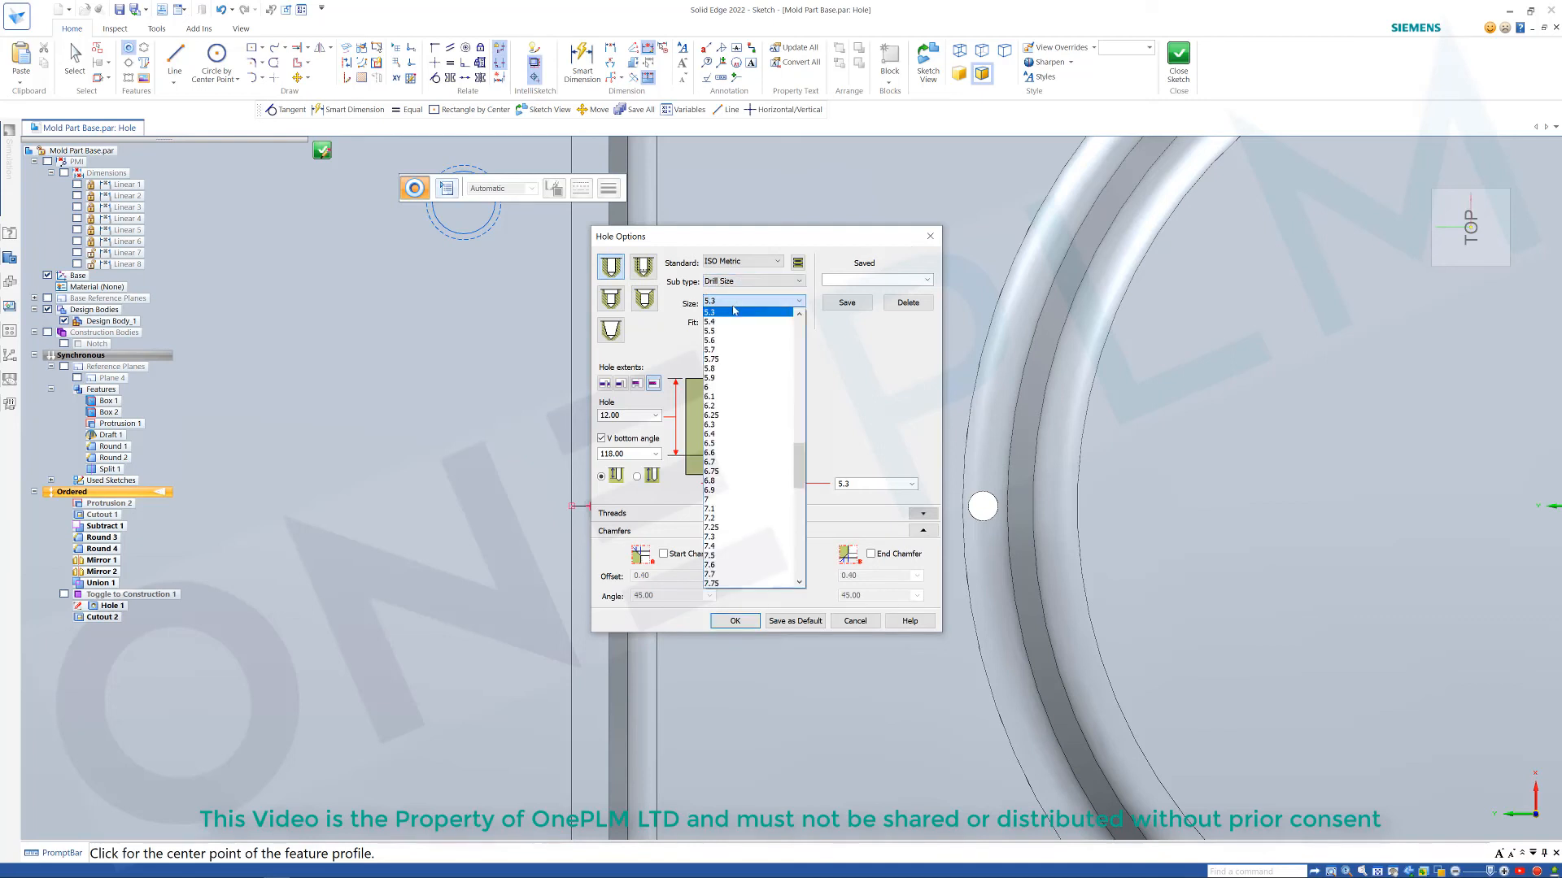
left_click_drag(800, 455, 802, 372)
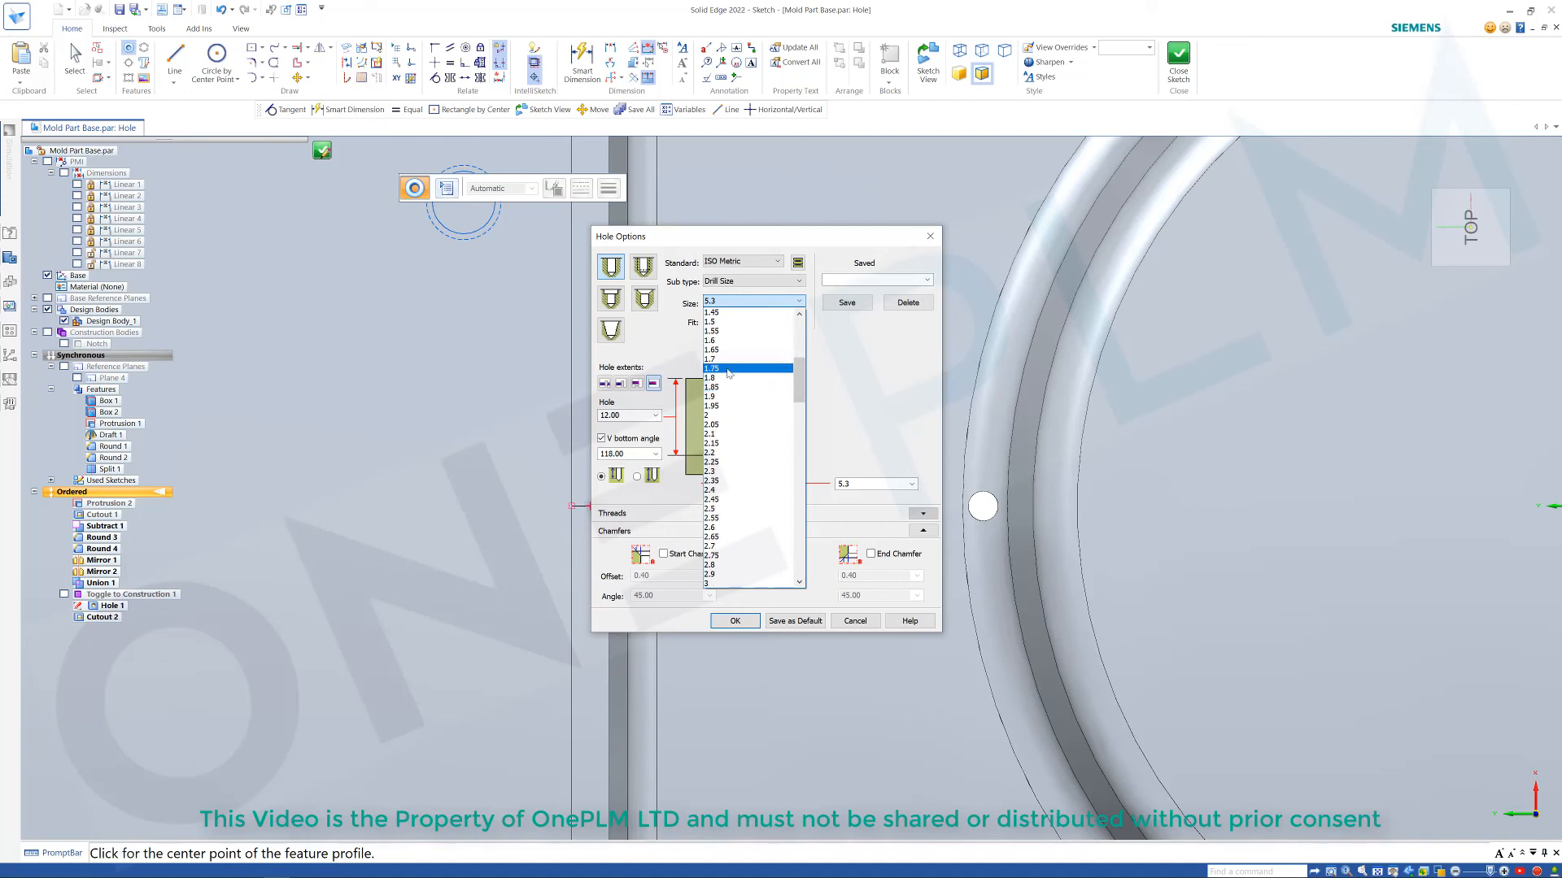
left_click(773, 369)
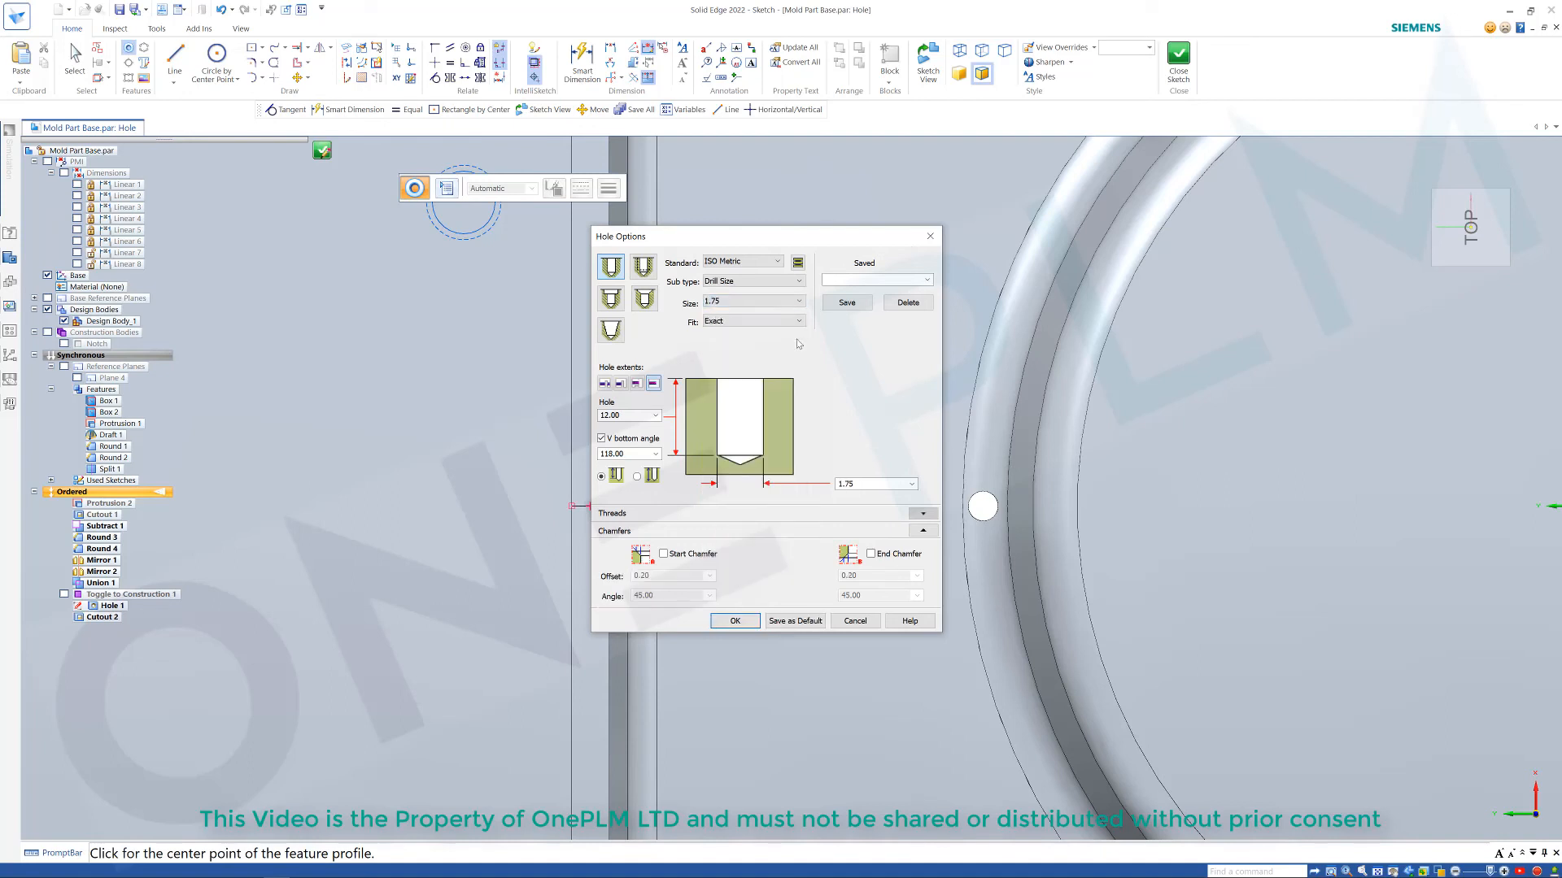
left_click(735, 622)
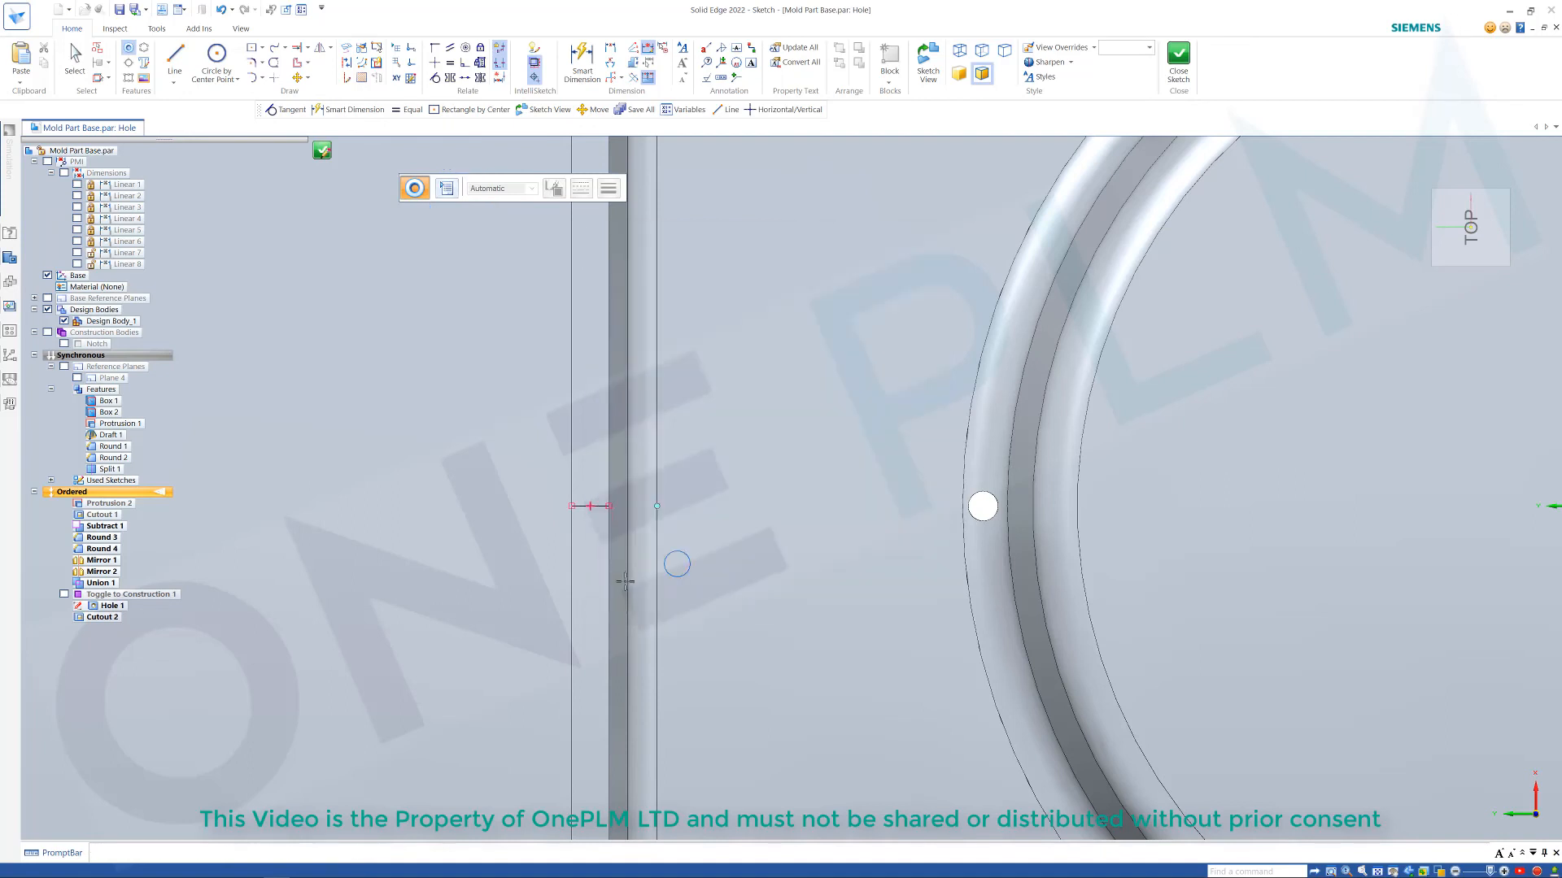
Centre the hole on the midpoint of the line across the groove and cut it through all, down into the plate.
left_click(590, 506)
left_click(1180, 65)
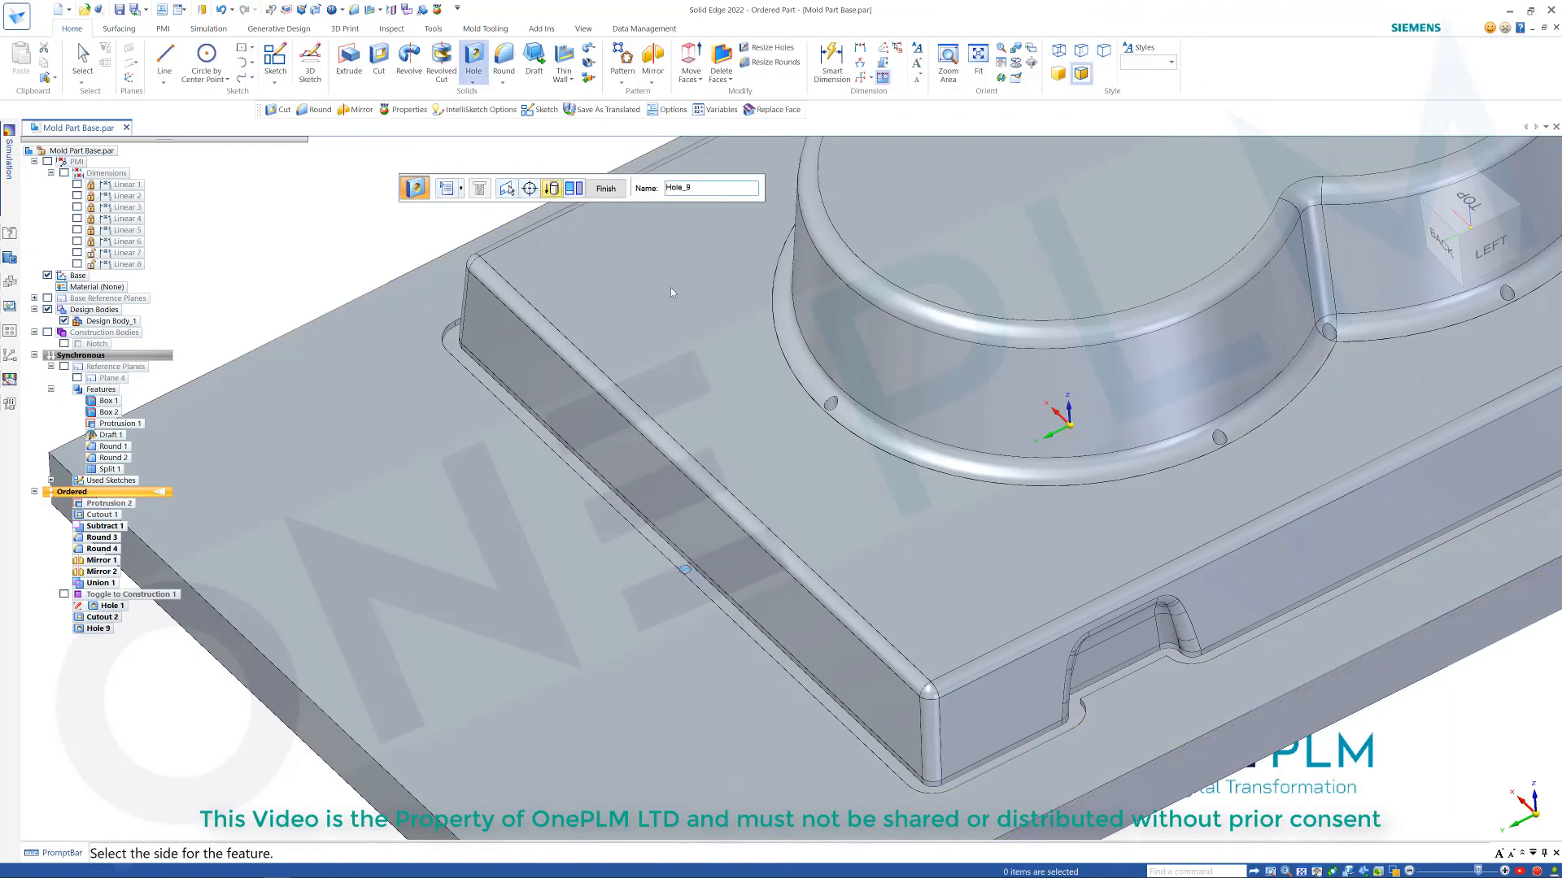
left_click(648, 193)
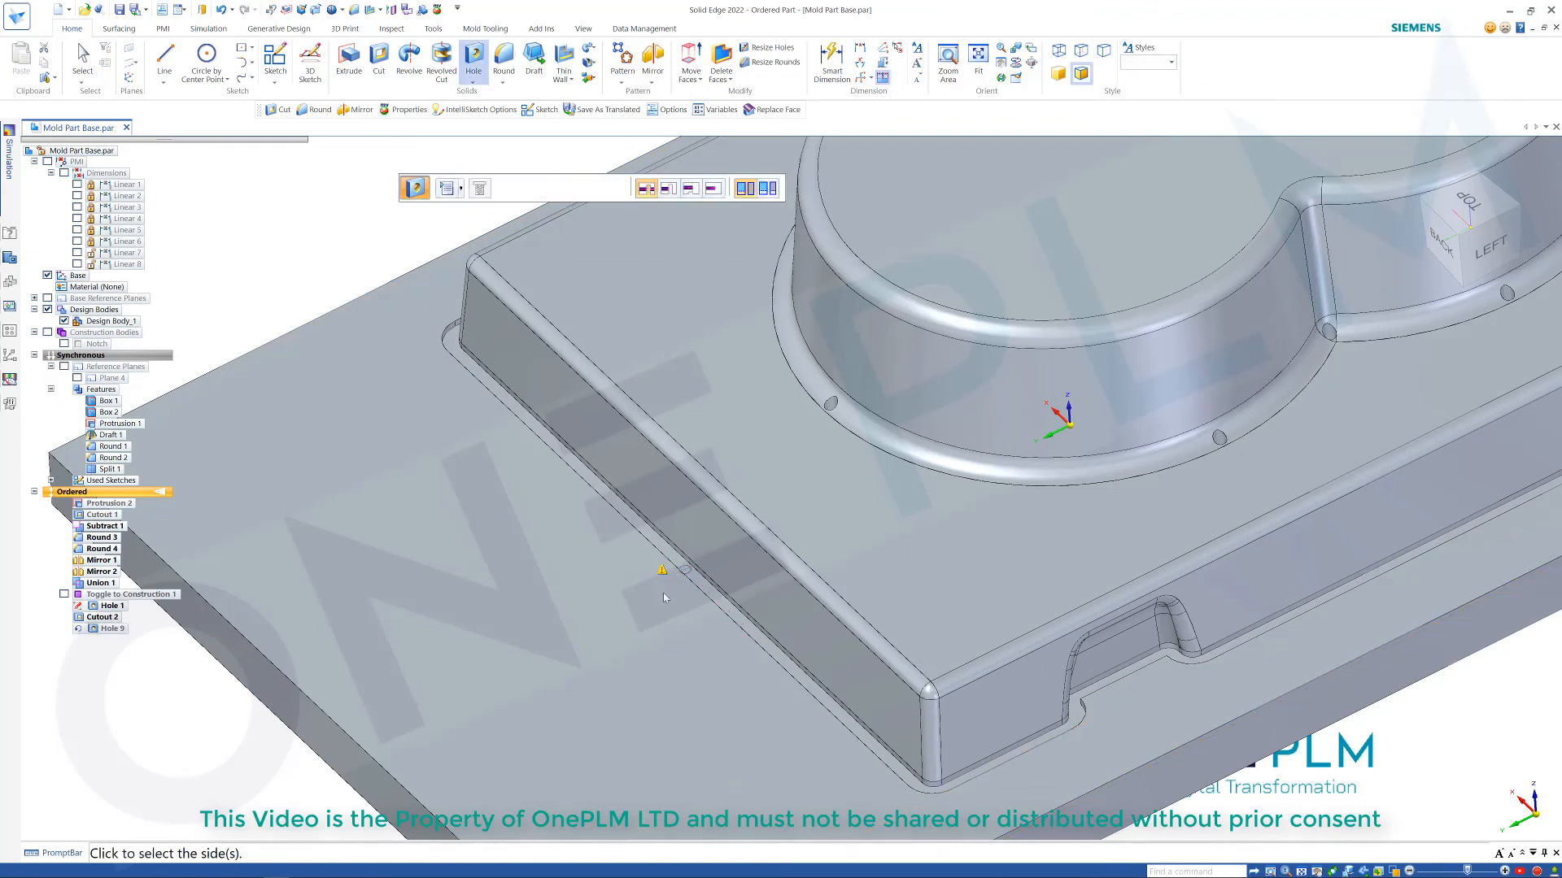
left_click(689, 658)
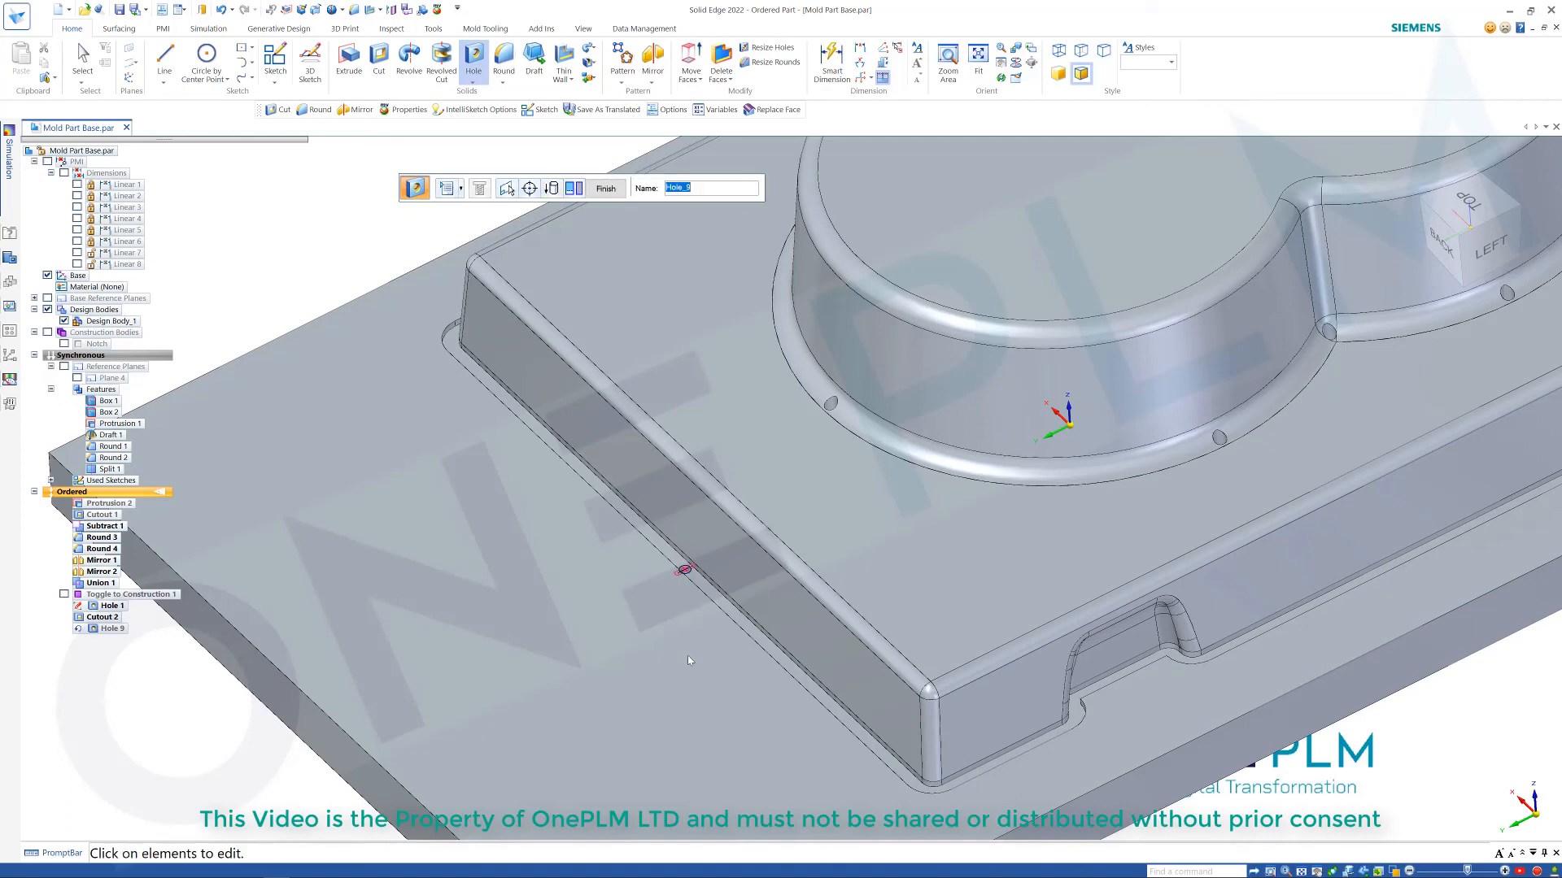
left_click(607, 189)
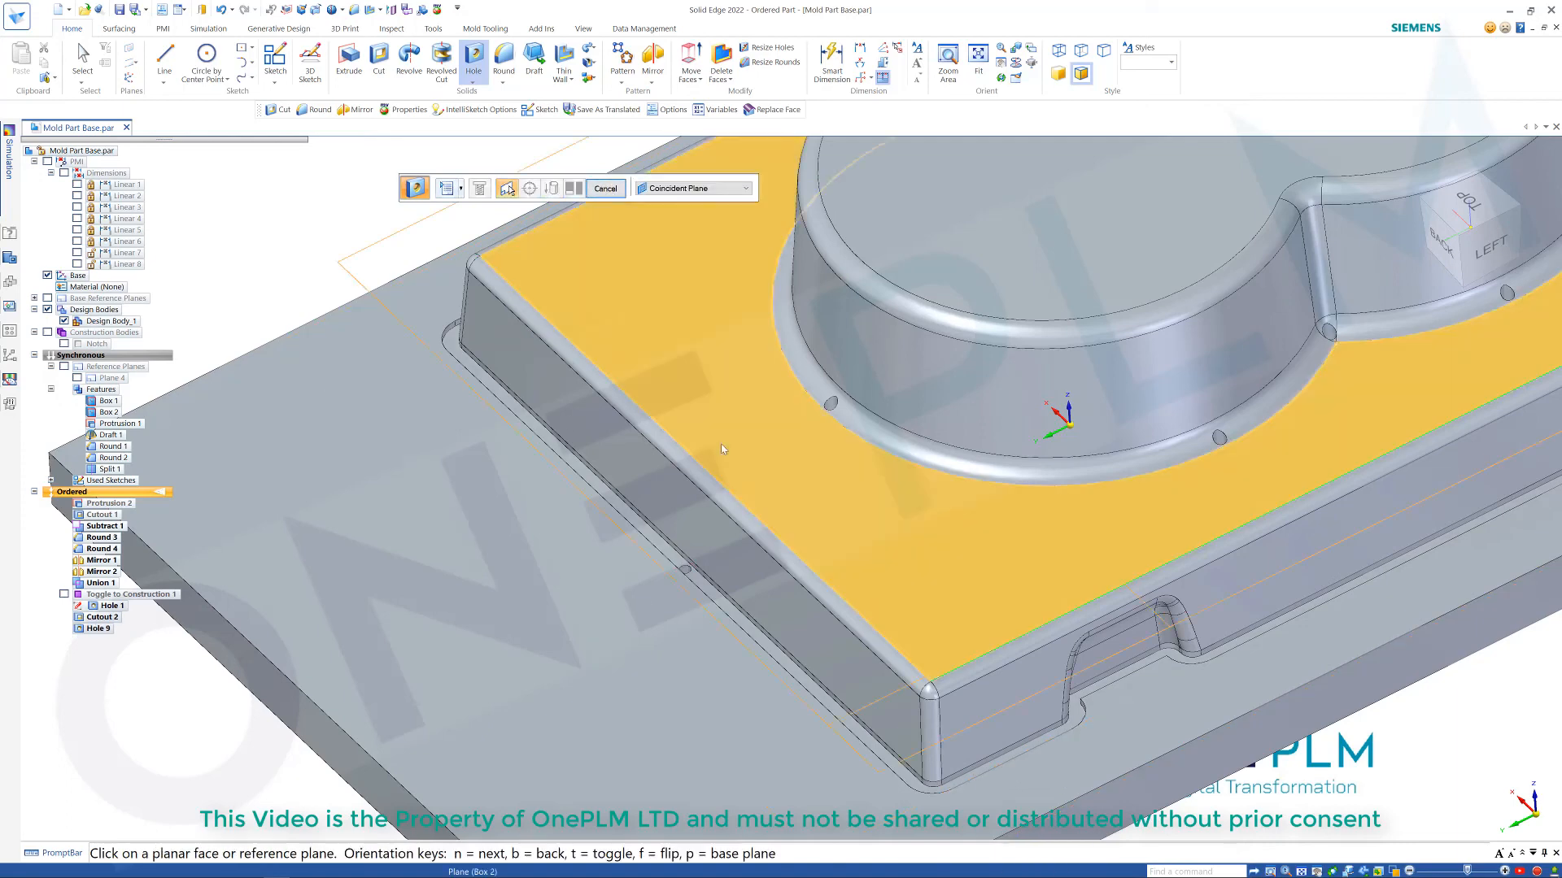
scroll(643, 260, "down", 2)
key("Escape")
scroll(615, 219, "down", 2)
middle_click_drag(610, 232, 478, 290)
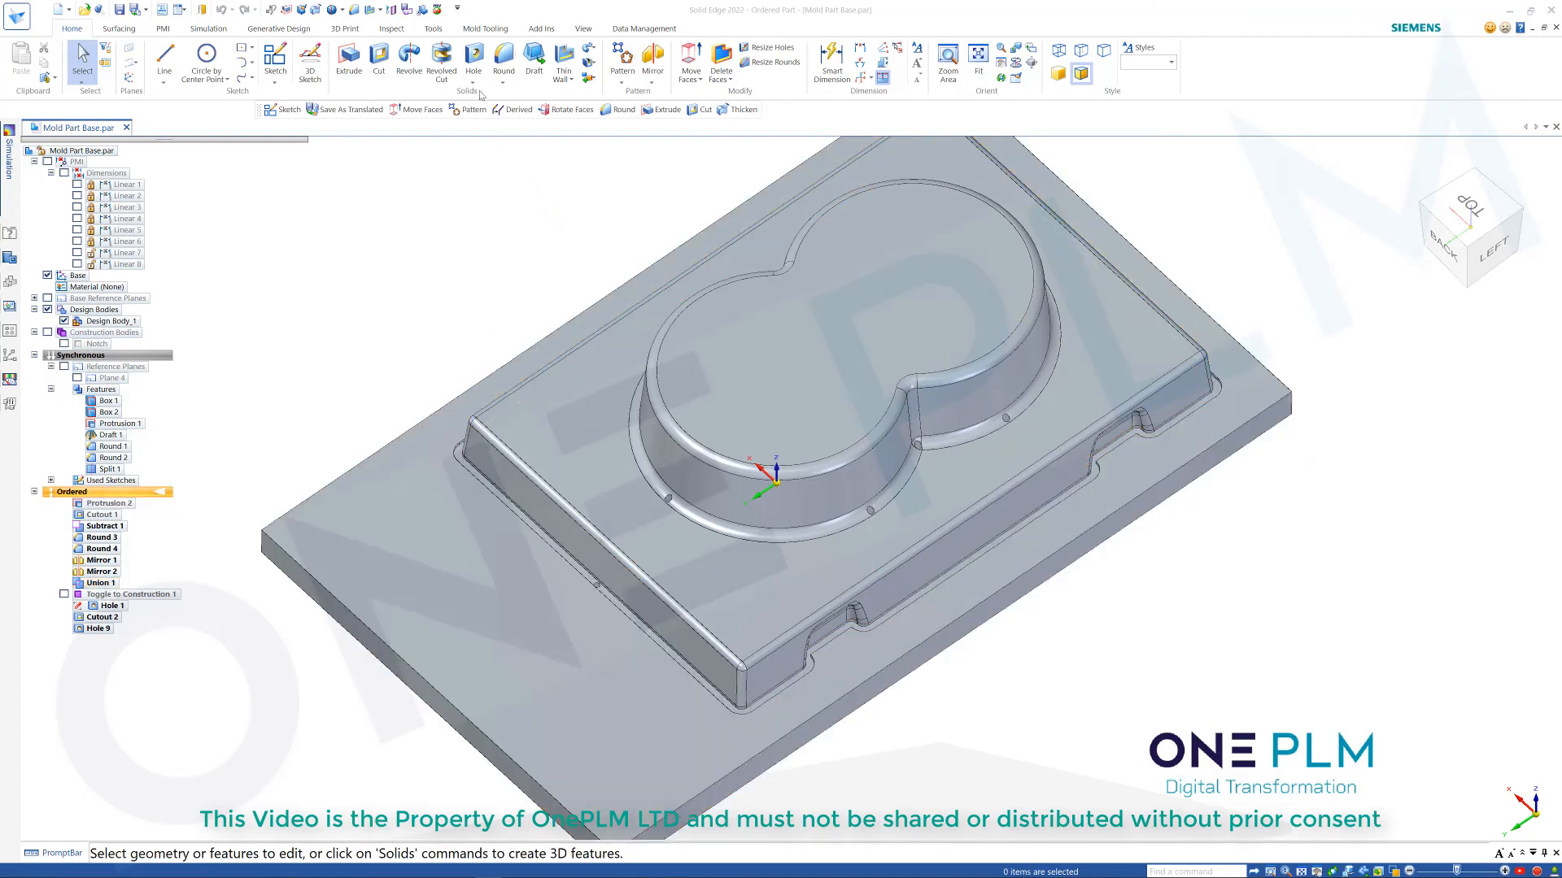
Start an Along Curve pattern with the new groove hole as the feature to repeat.
left_click(627, 80)
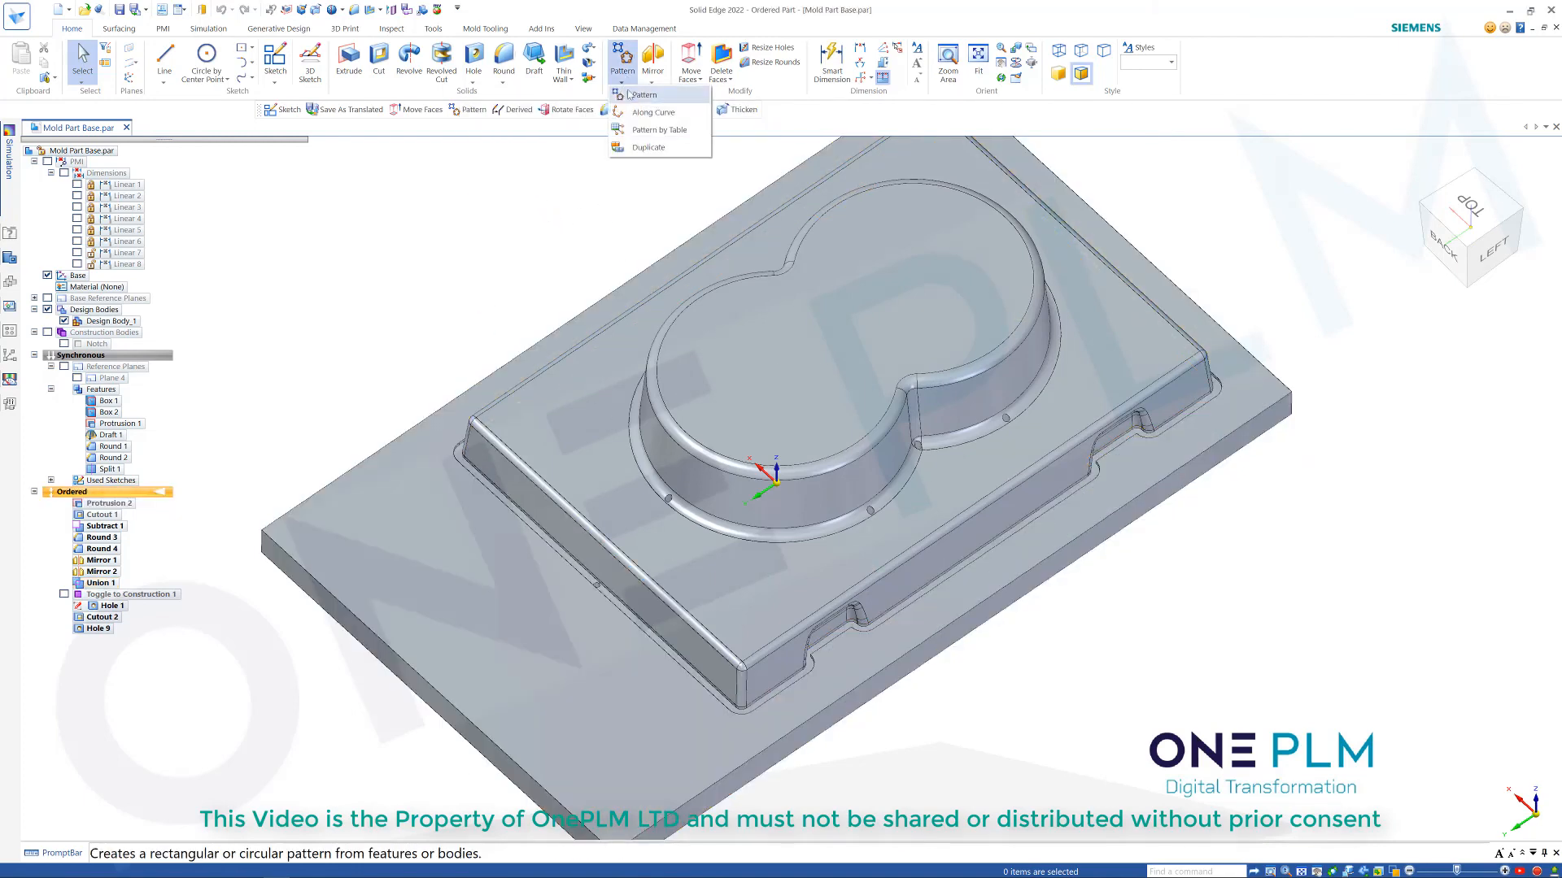
left_click(644, 119)
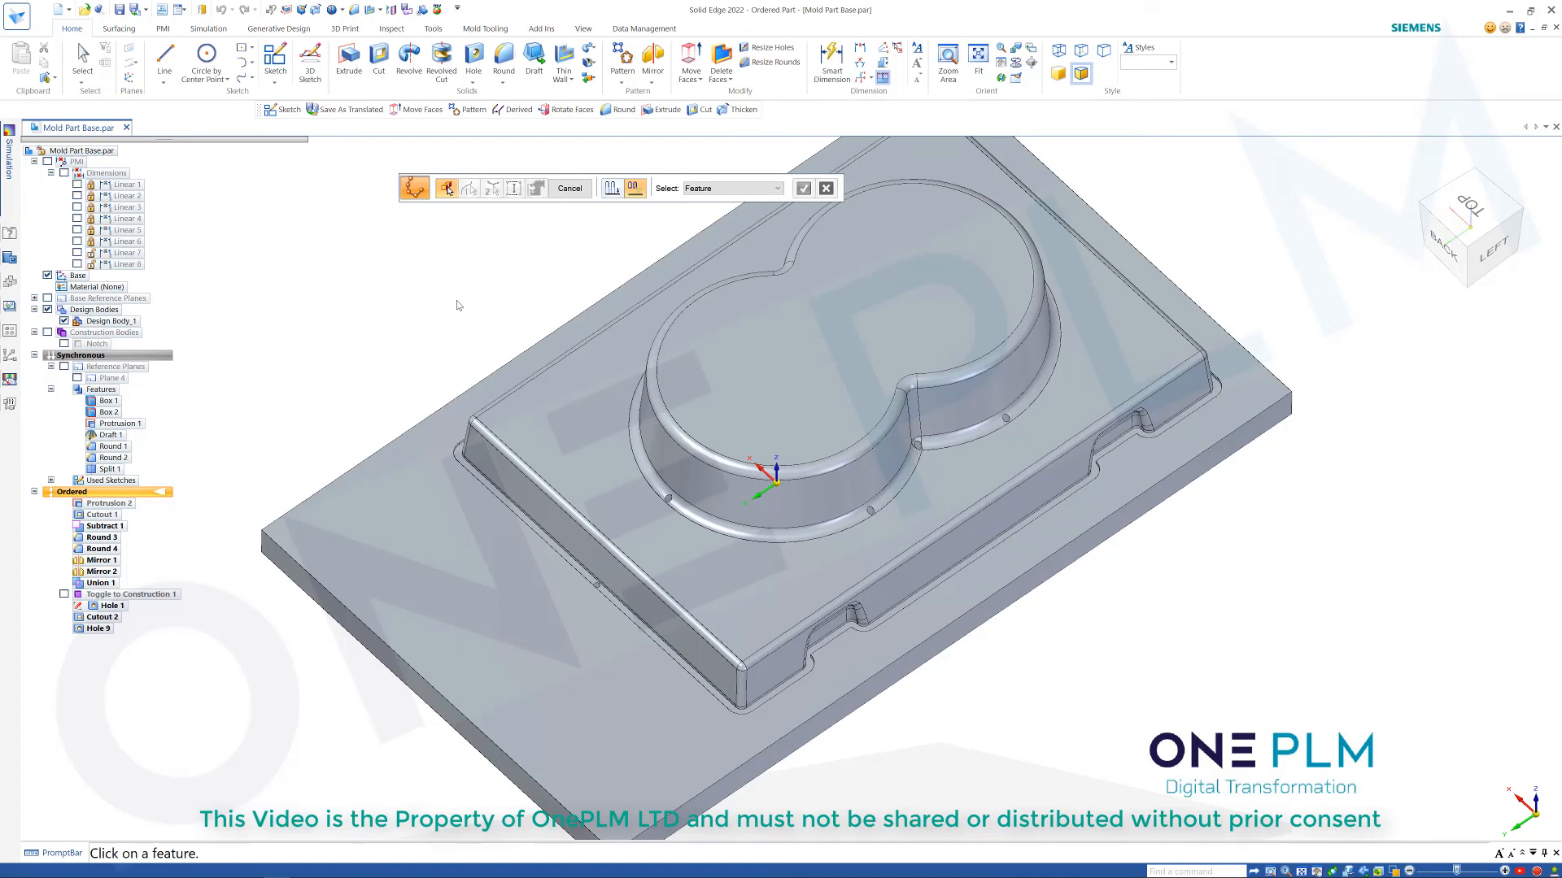
scroll(512, 549, "up", 5)
left_click(643, 595)
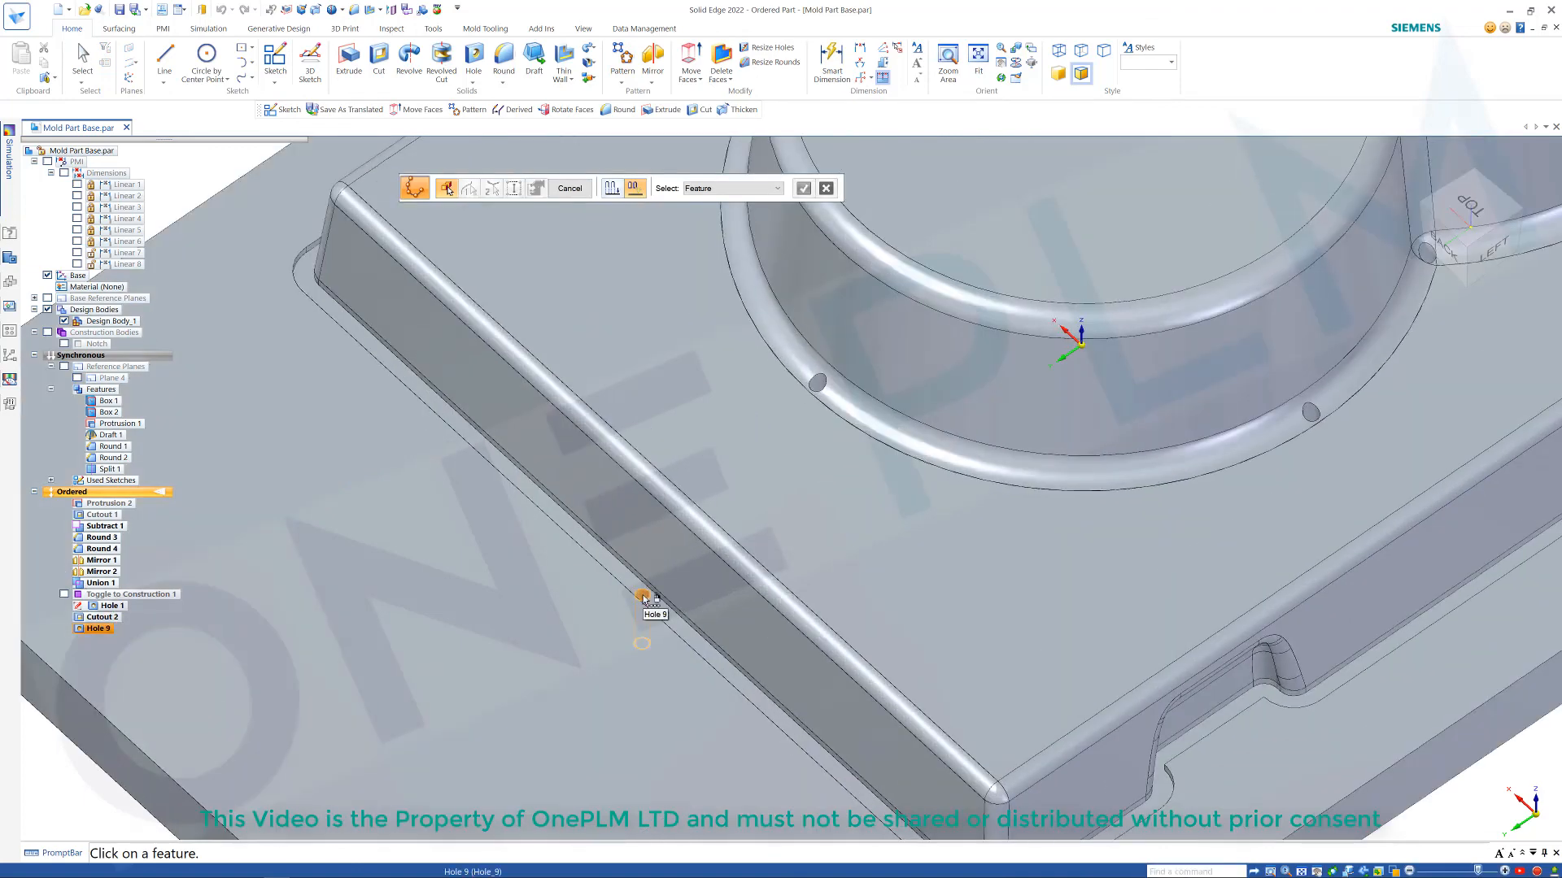
right_click(694, 560)
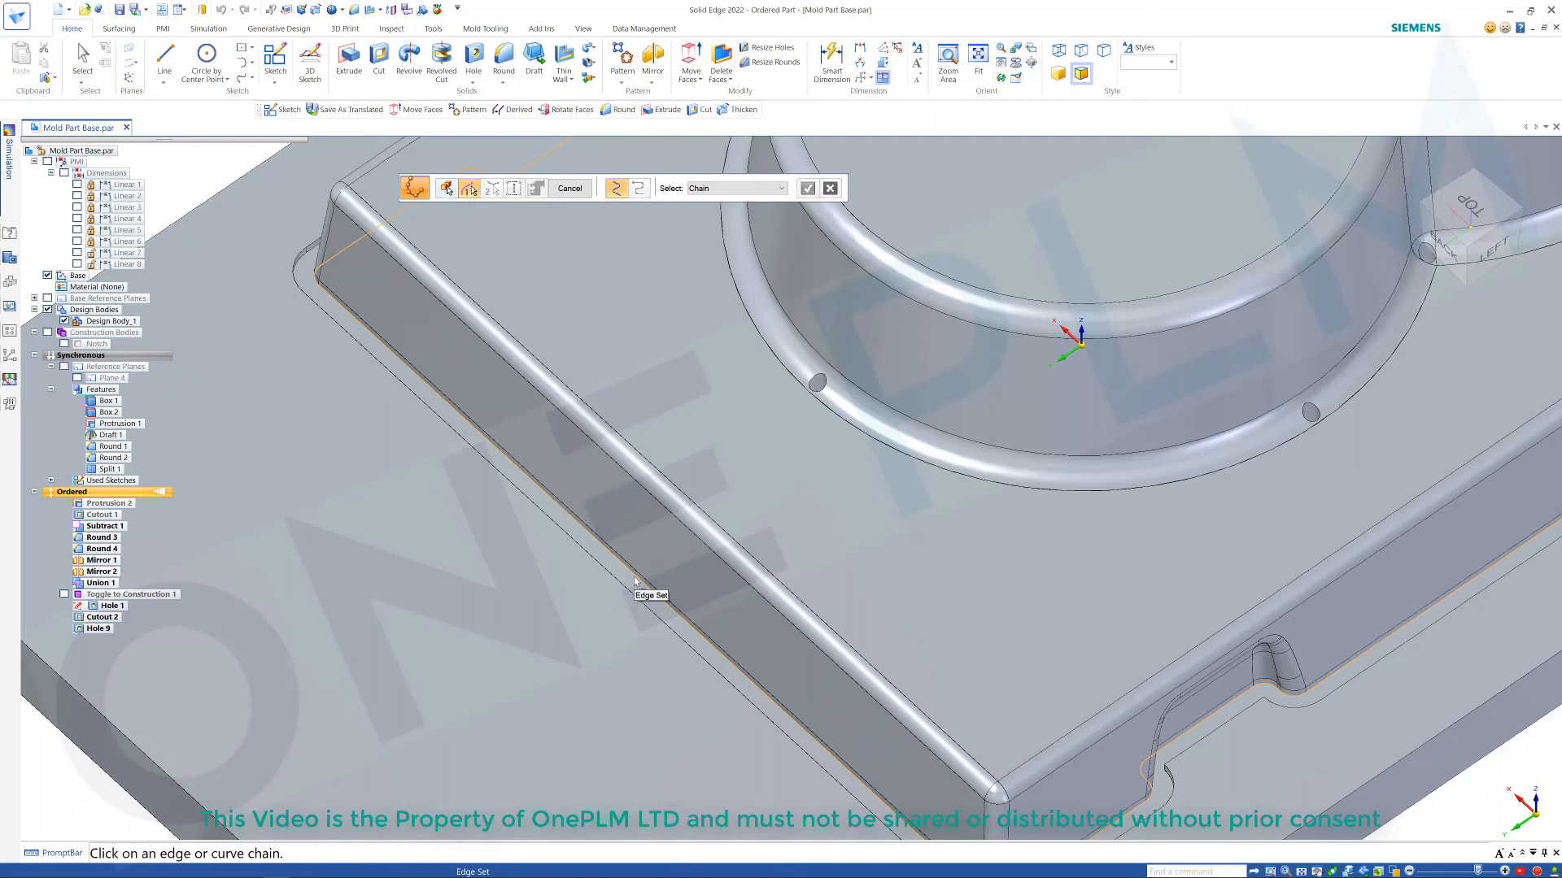
Use the chain of edges around the base of the raised block as the pattern's path.
left_click(693, 188)
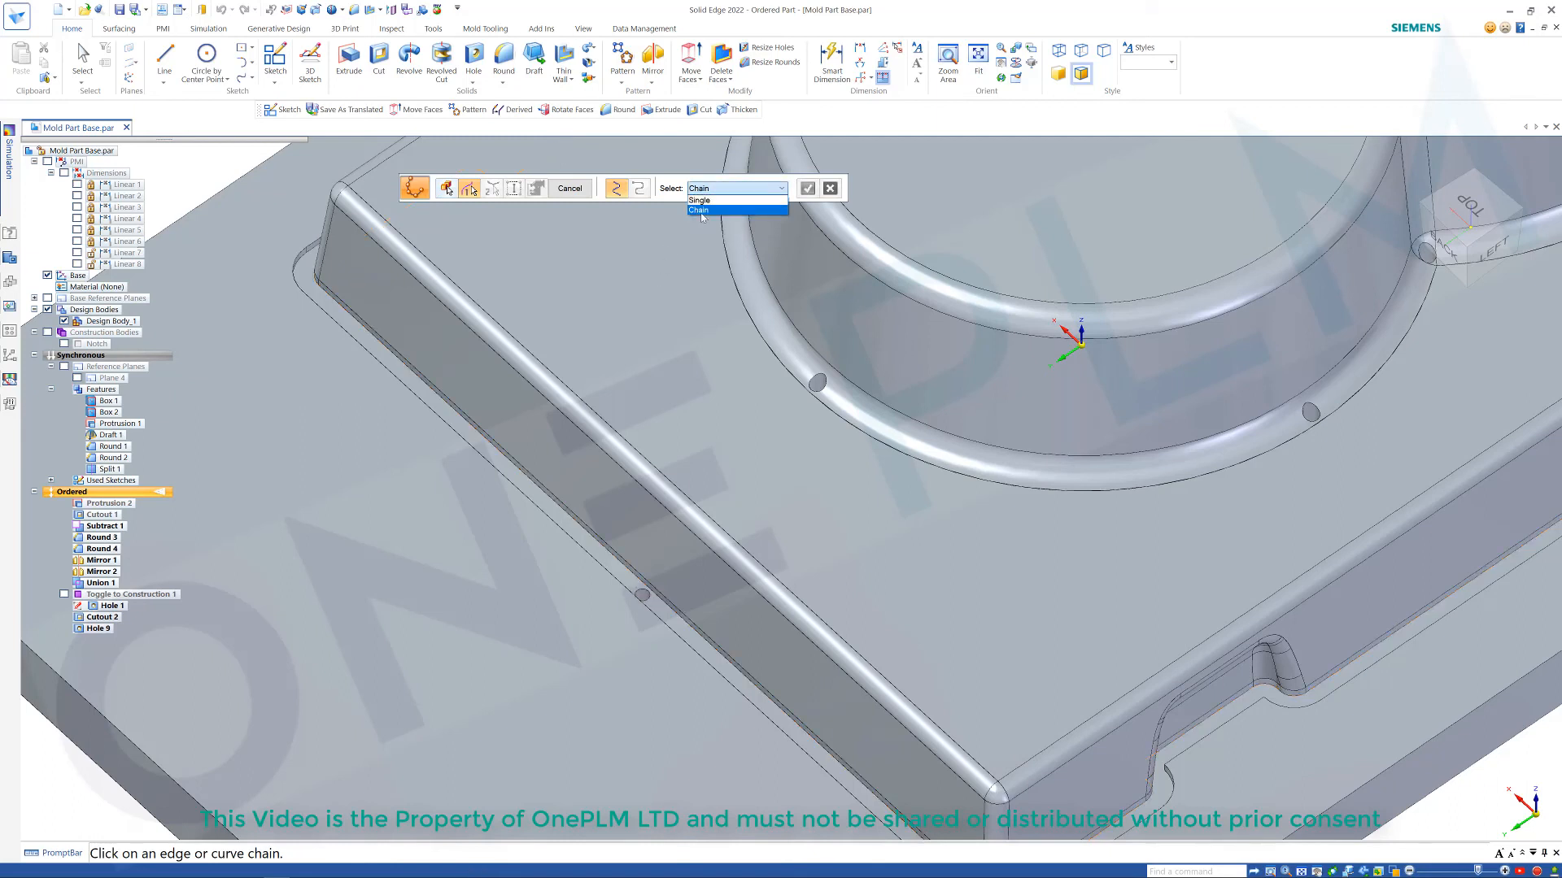
left_click(701, 214)
left_click(620, 565)
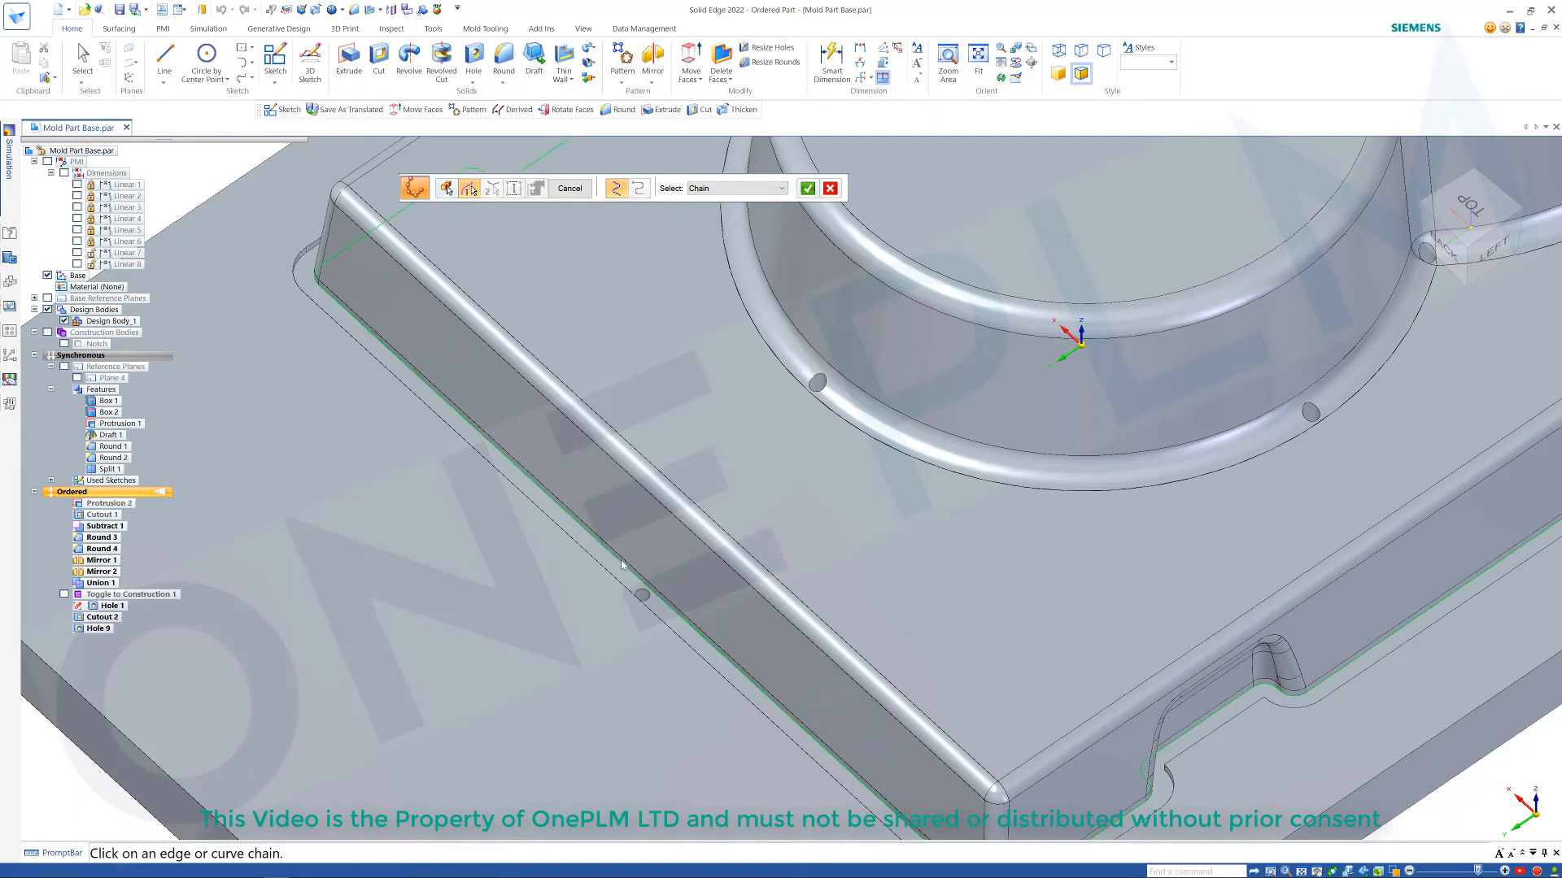
right_click(681, 550)
Anchor the path at the block's corner and project its start point from the original hole, keeping the direction.
scroll(684, 548, "down", 2)
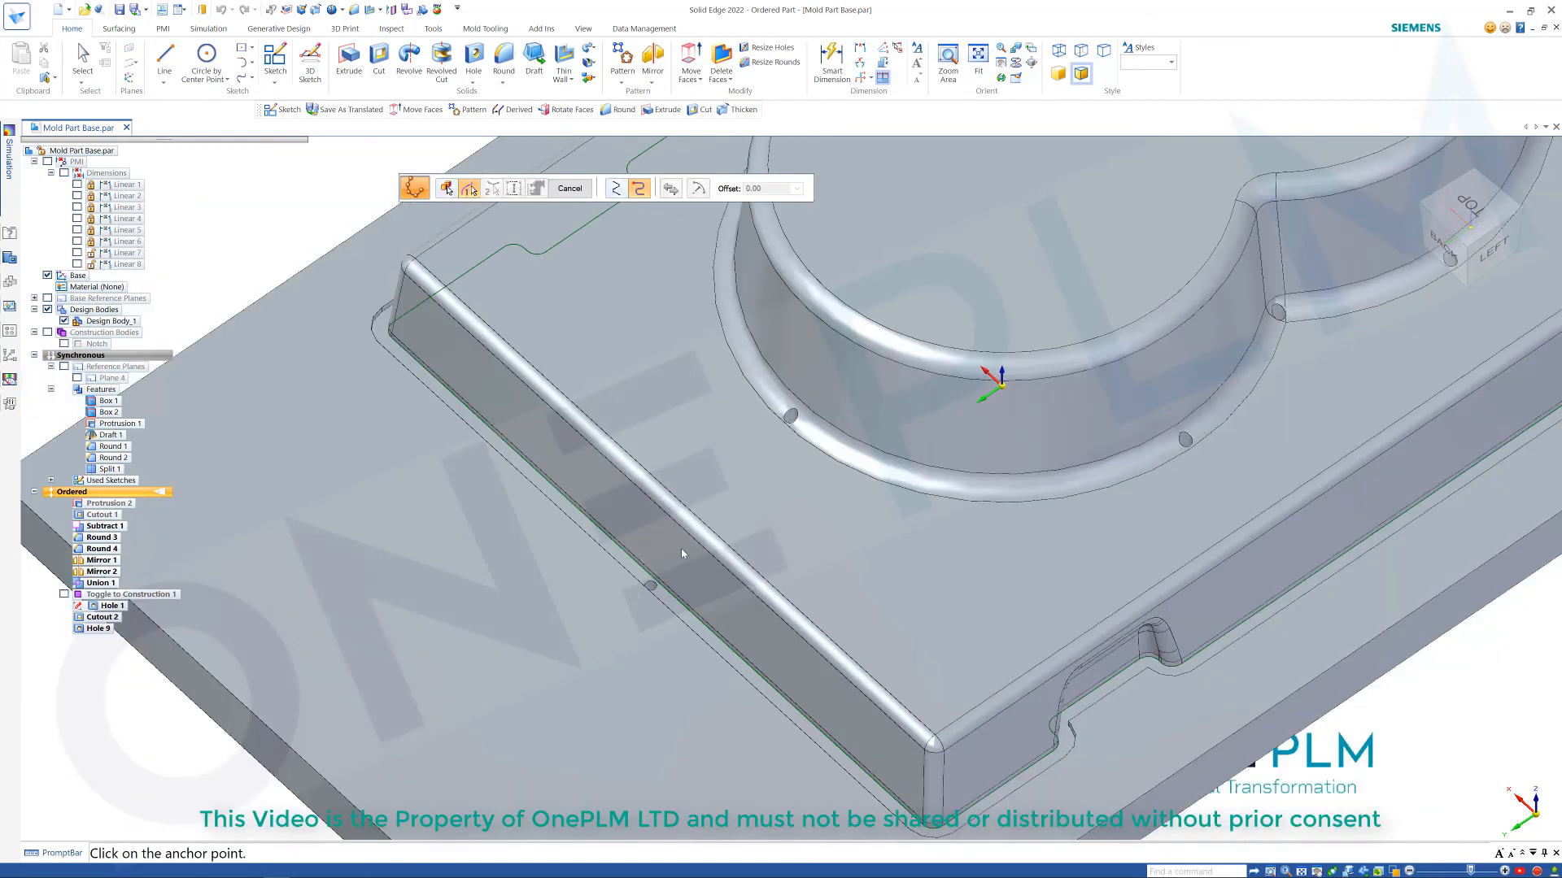
left_click(391, 338)
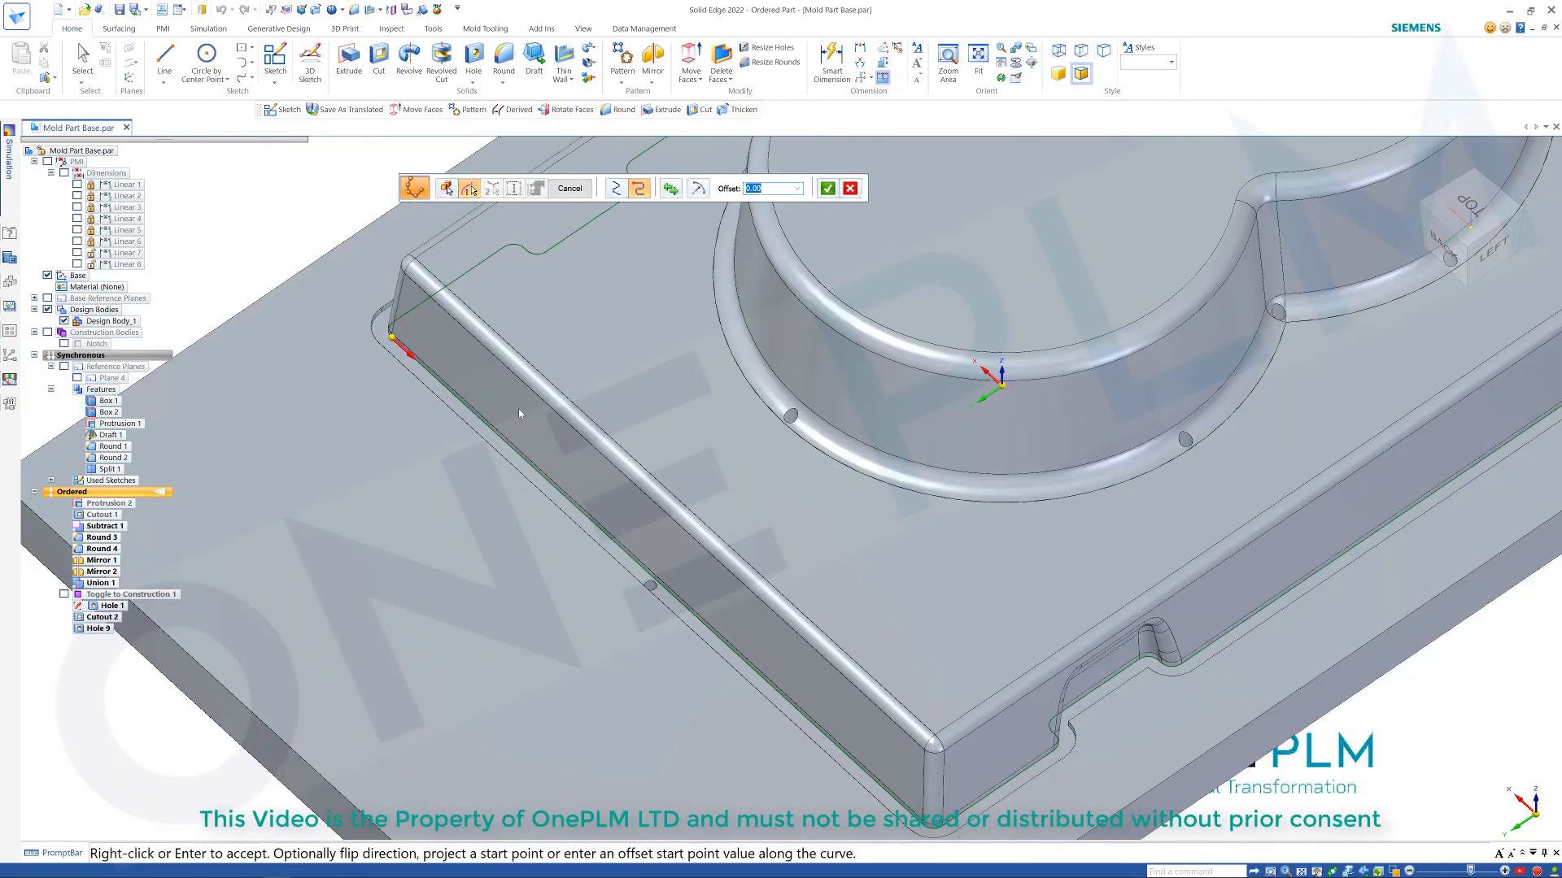
left_click(697, 188)
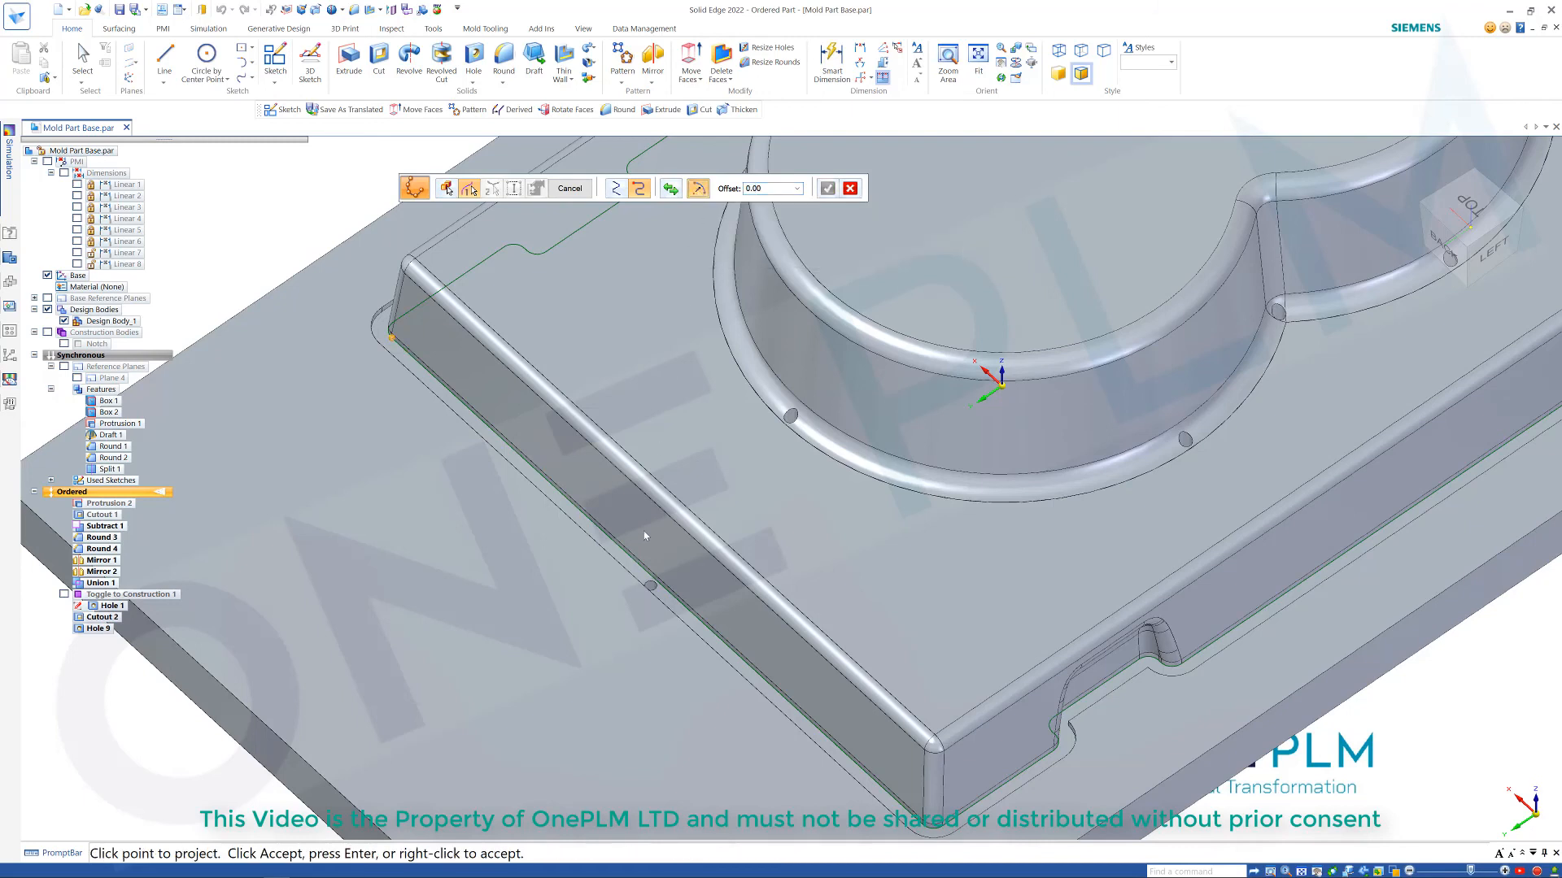
left_click(657, 583)
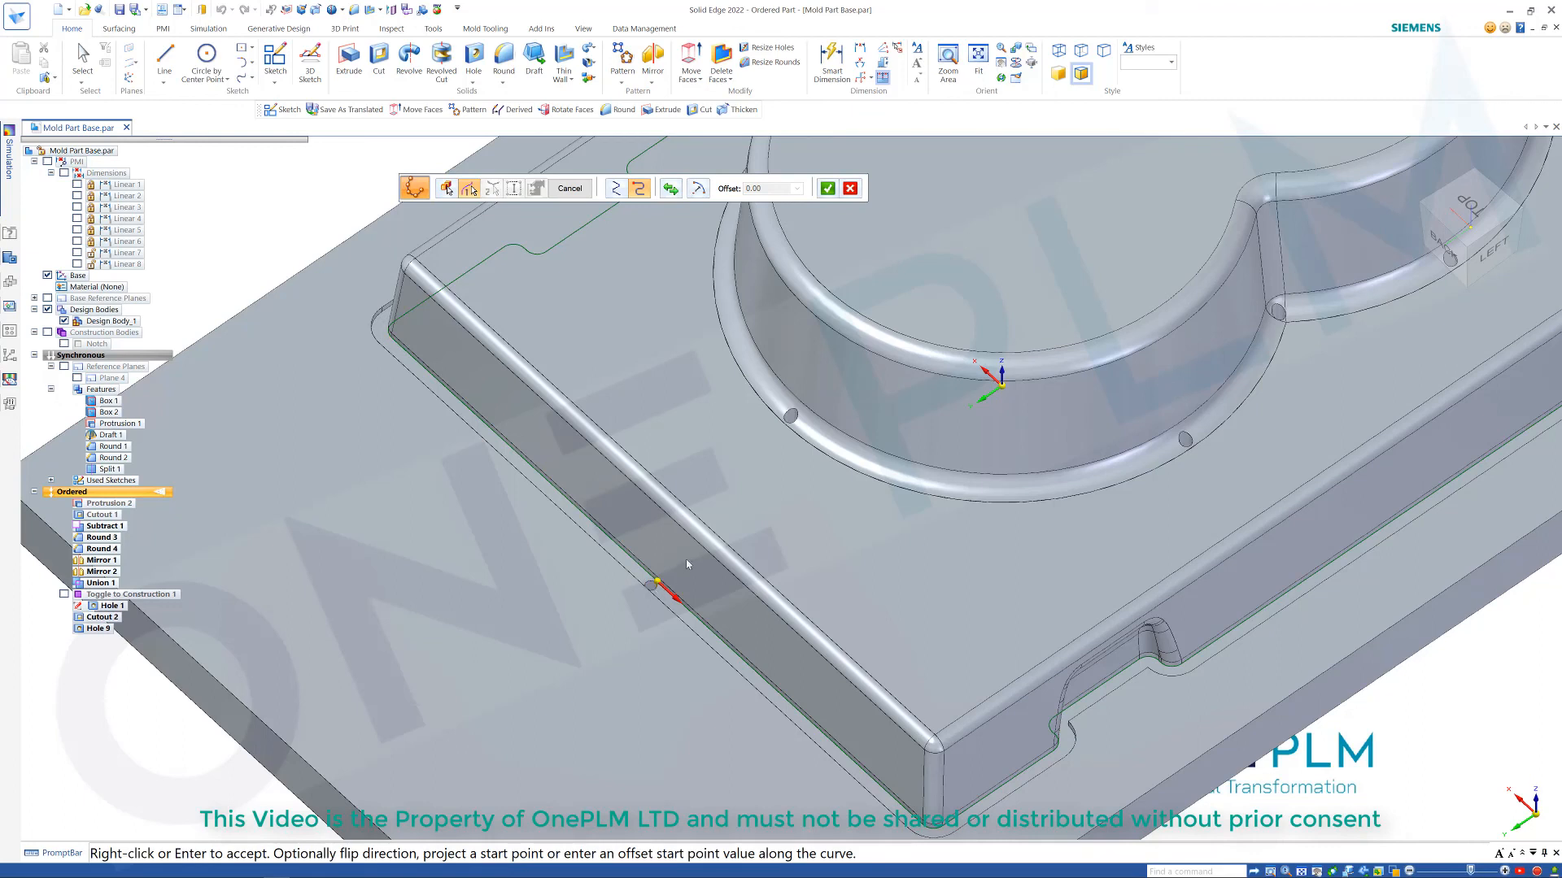
left_click(827, 189)
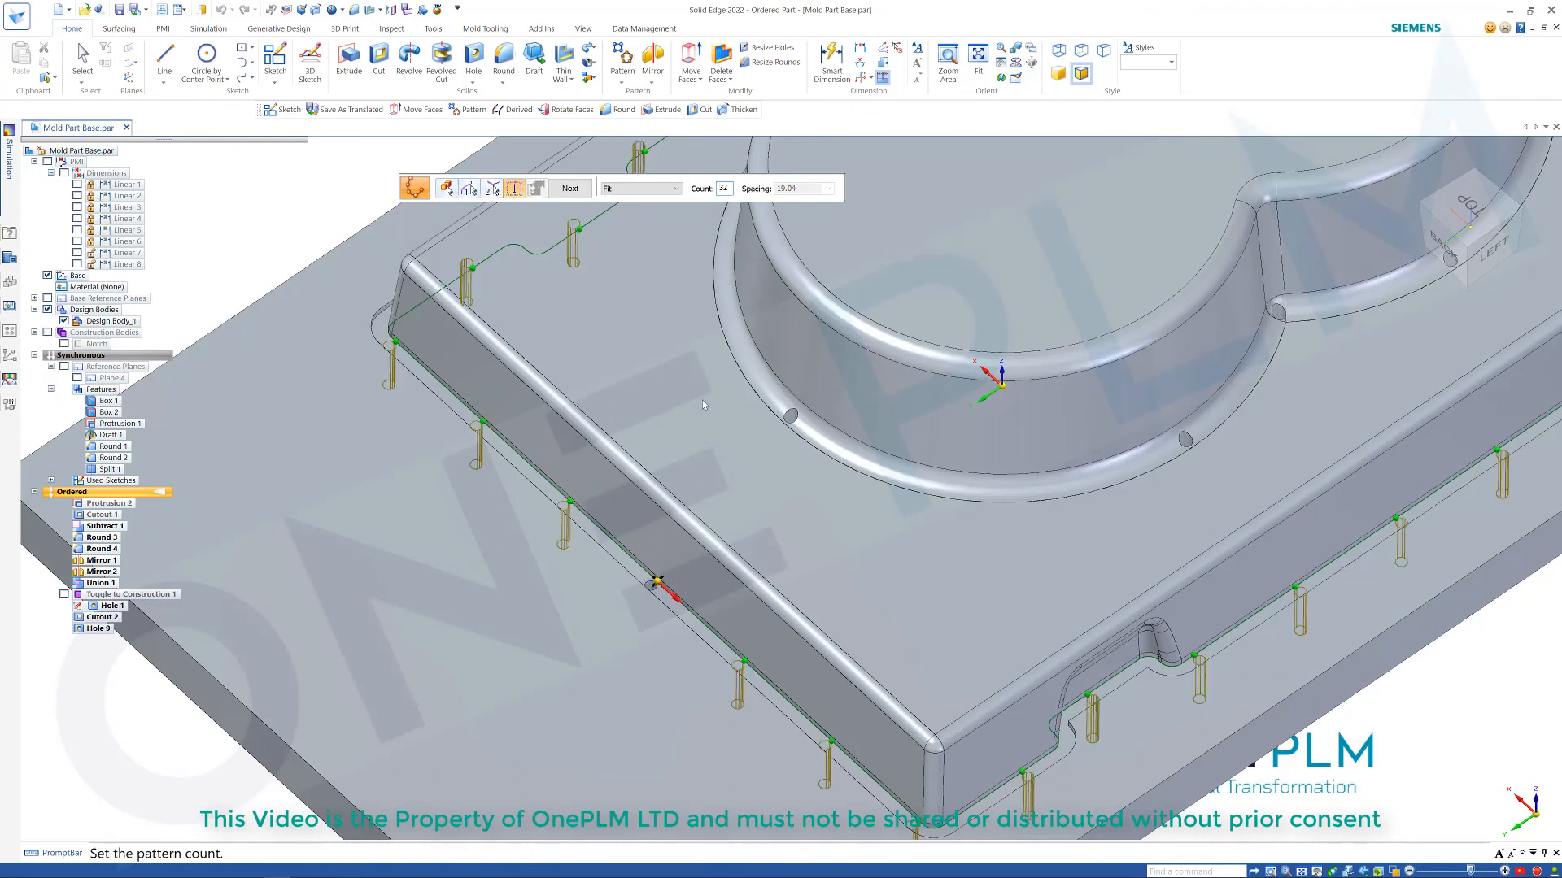
Try the Fill pattern type with a spacing of 25.00 and return the type to Fit.
left_click(638, 189)
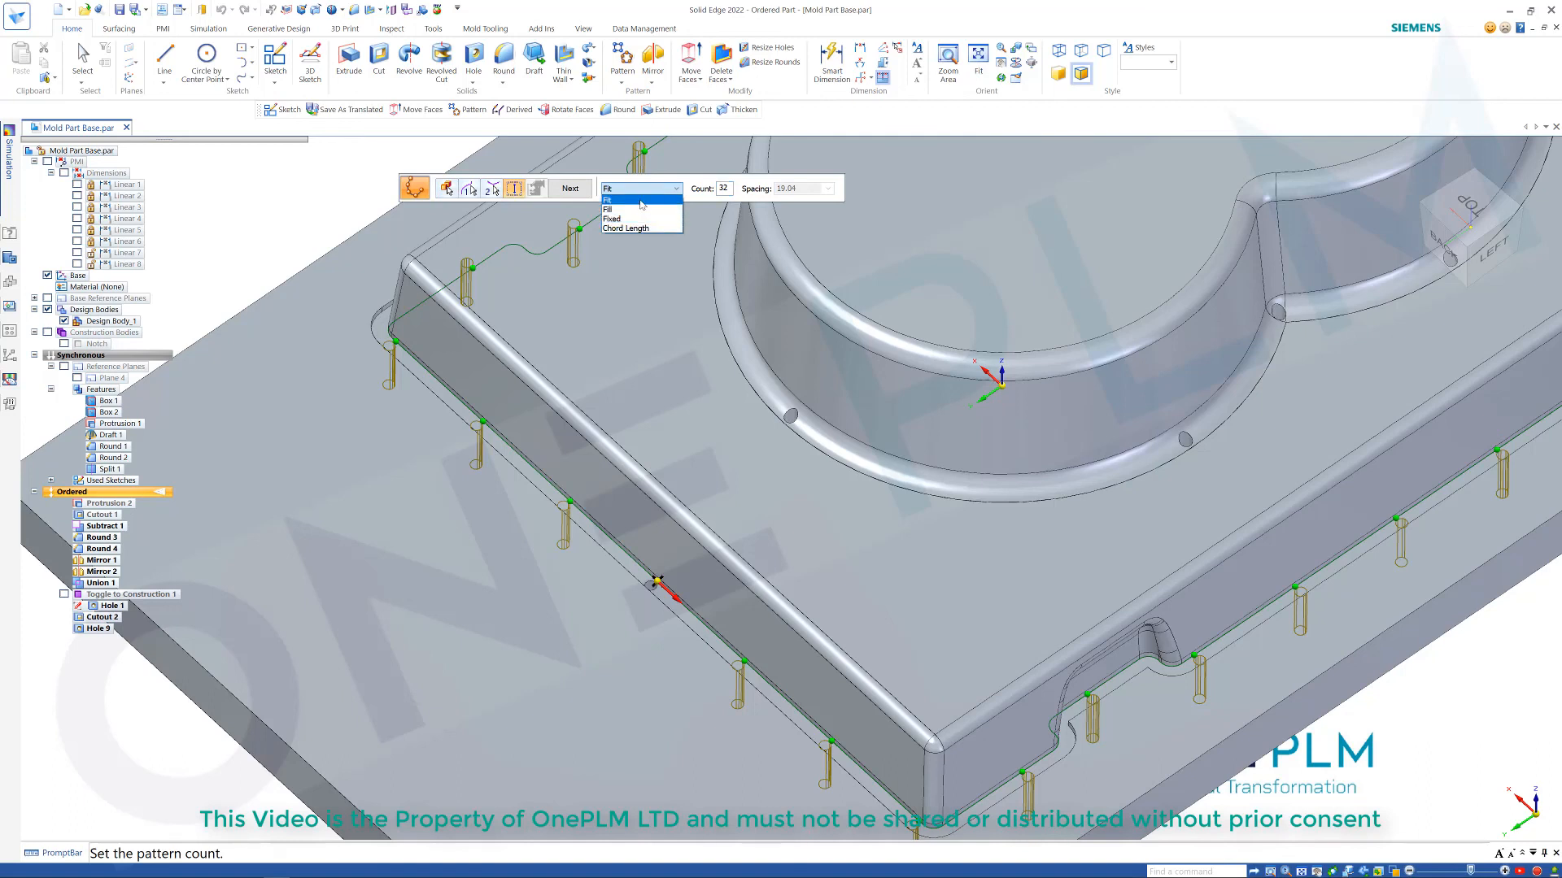
left_click(636, 210)
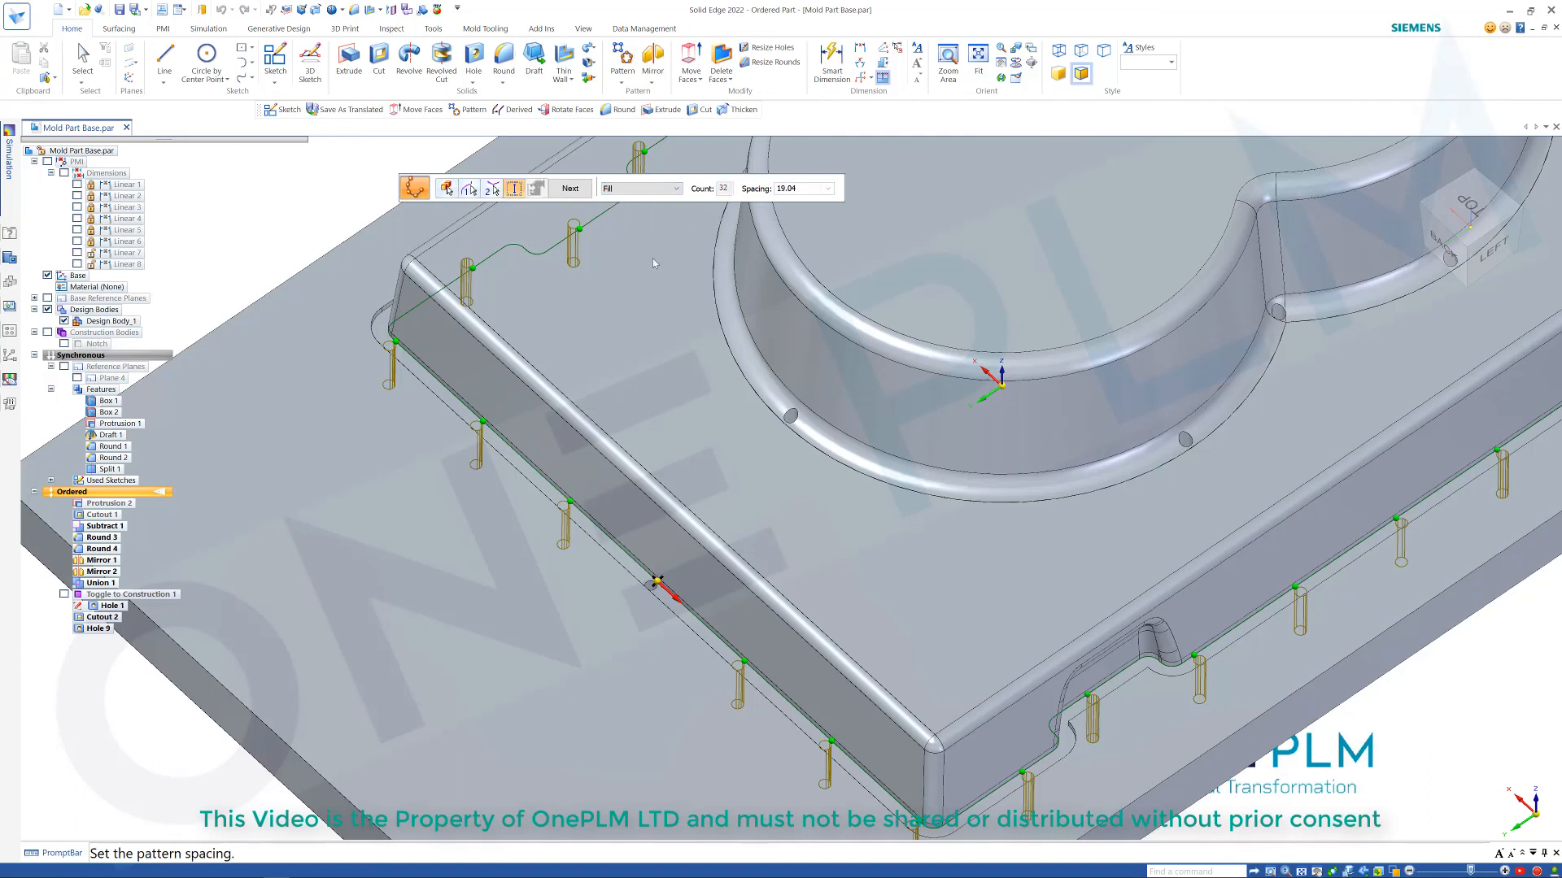
double_click(777, 188)
type("25")
key("Return")
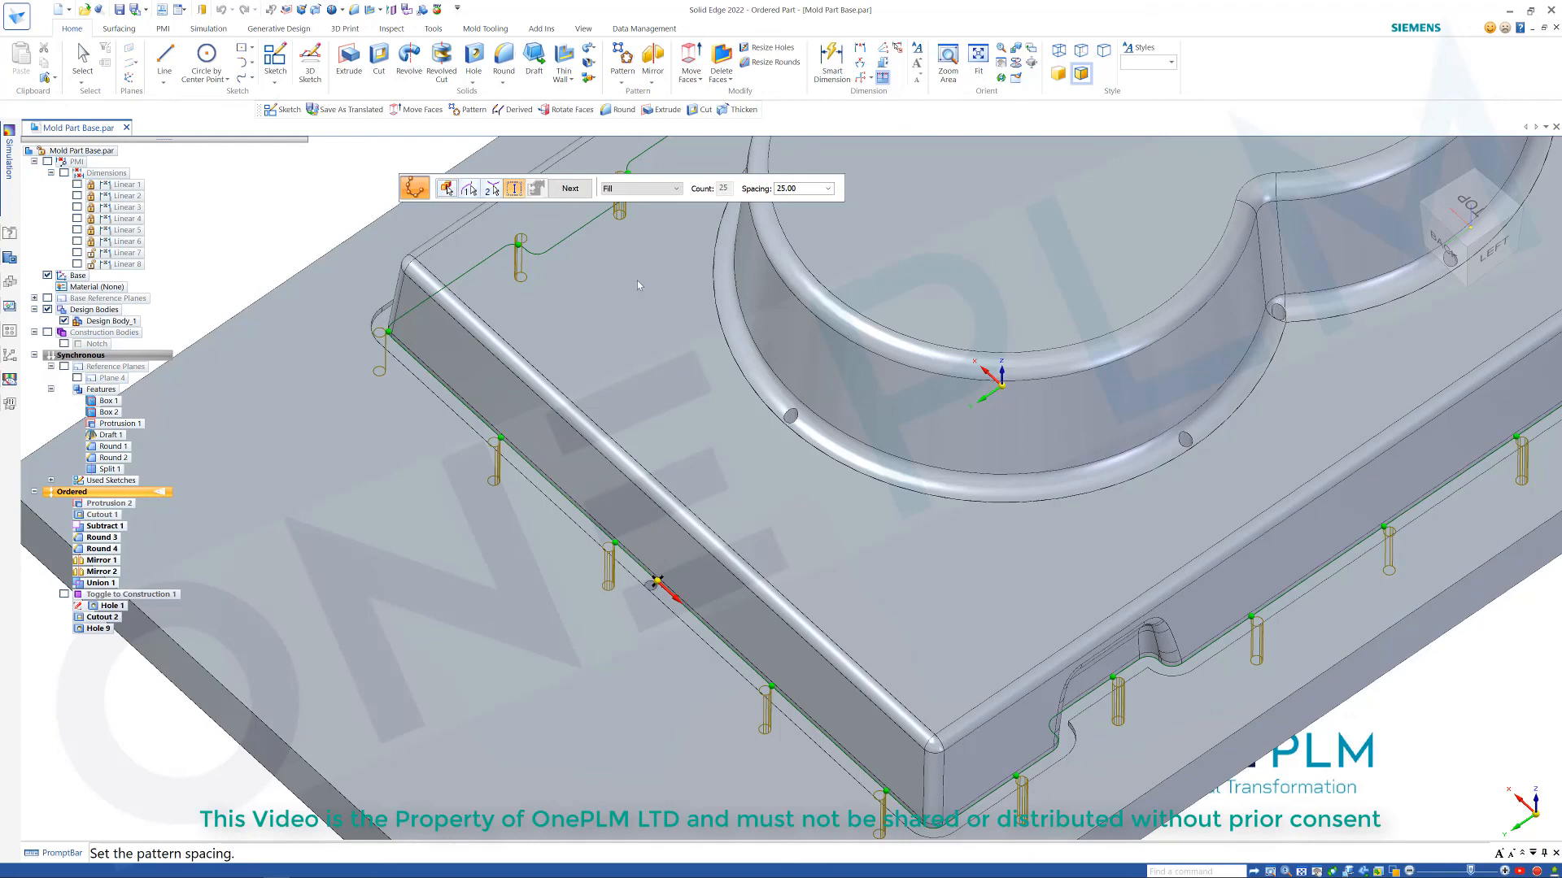
left_click(668, 188)
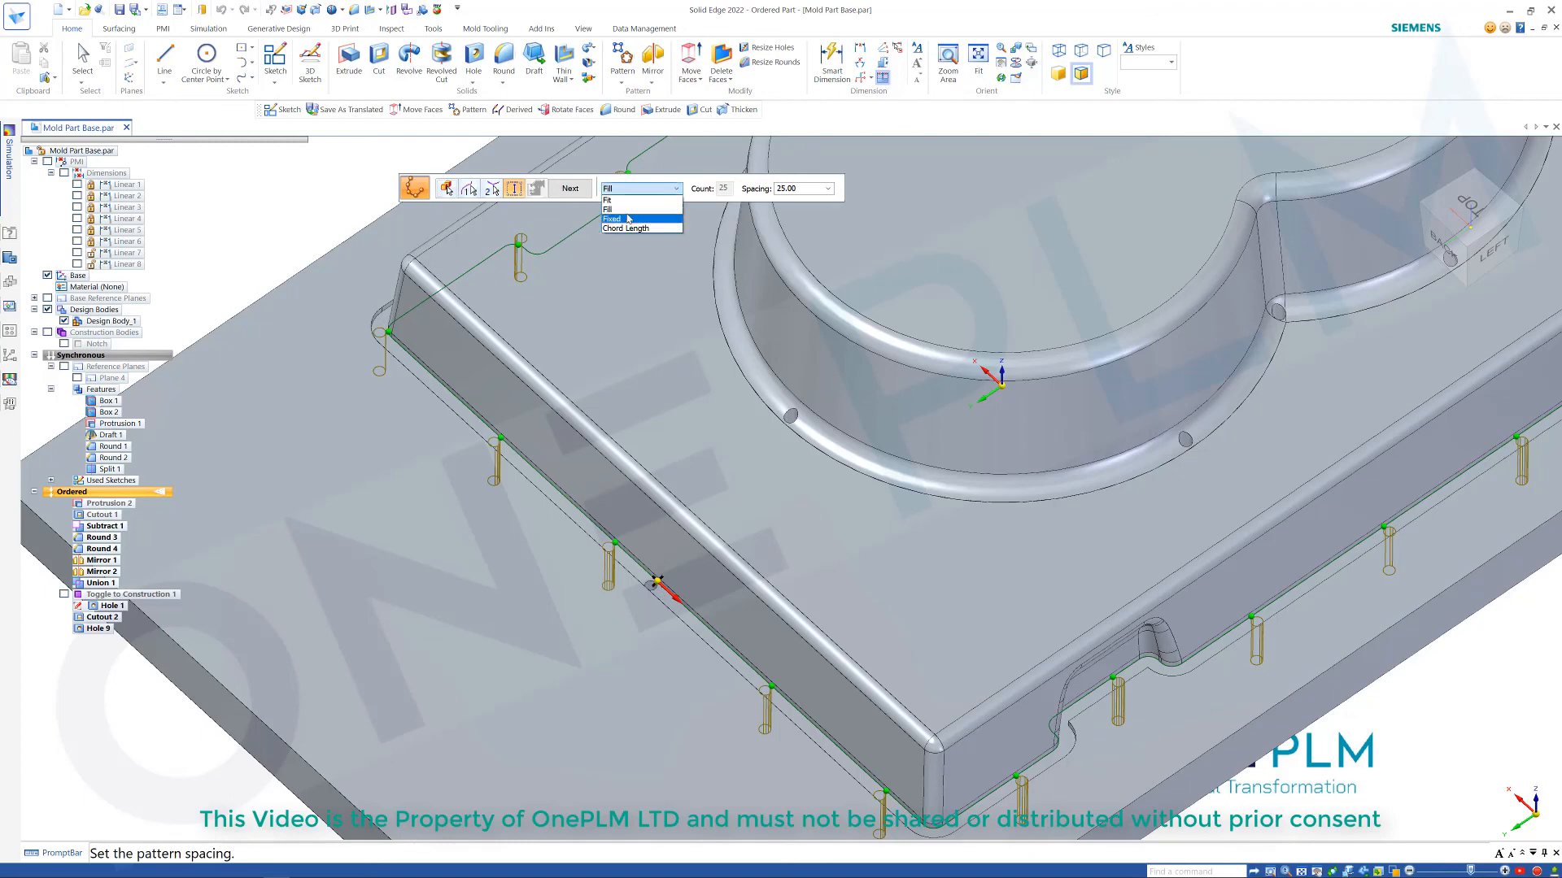
left_click(620, 200)
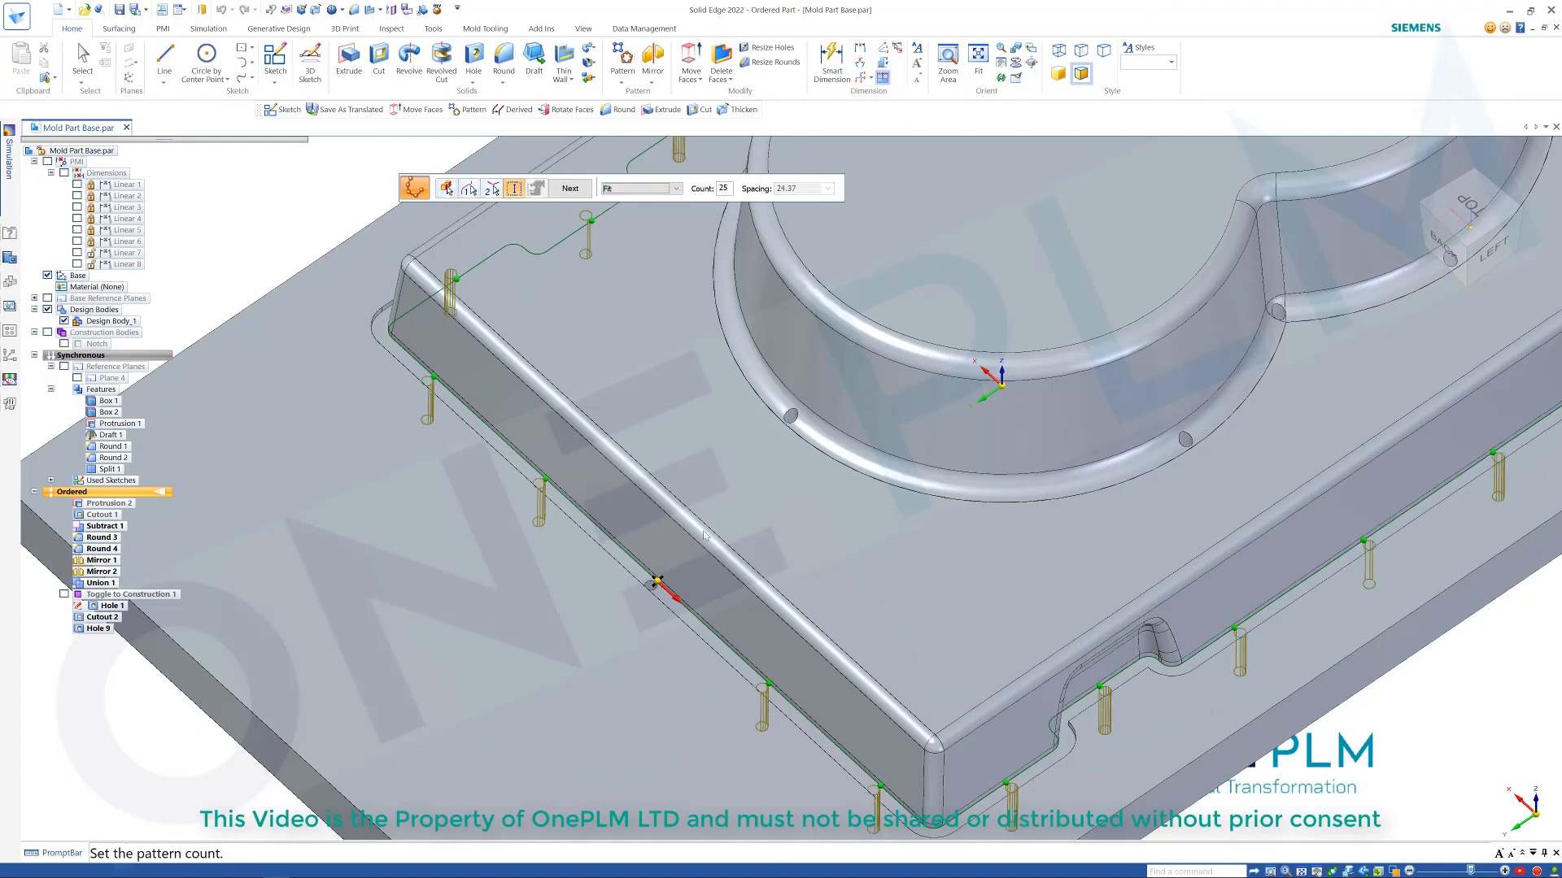
Set the fitted pattern's count to 40 and finish the hole pattern around the groove.
scroll(704, 535, "down", 2)
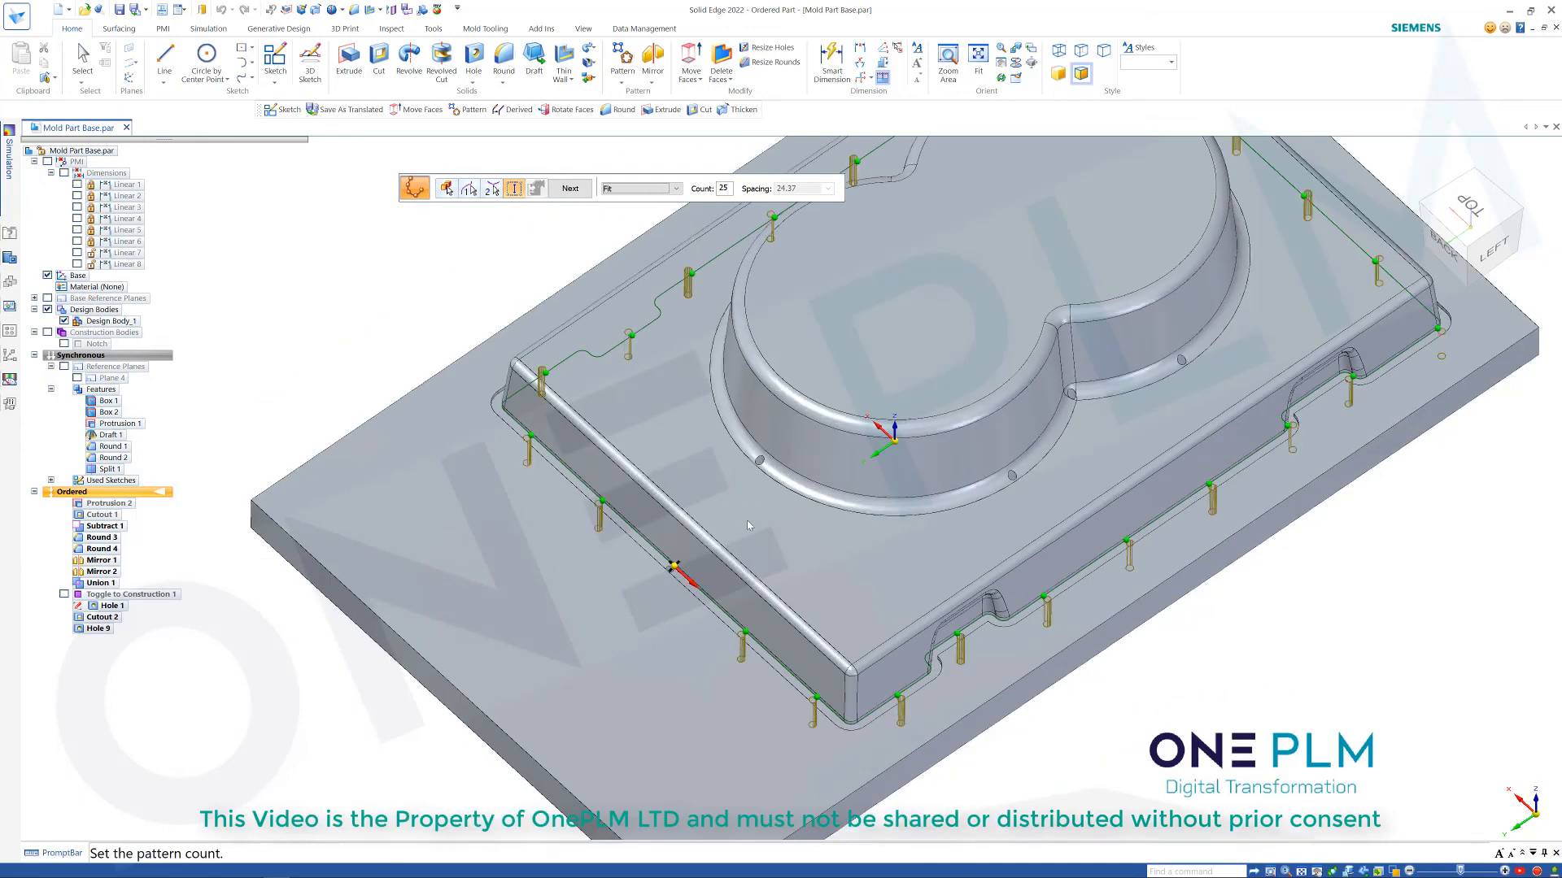
scroll(740, 517, "up", 1)
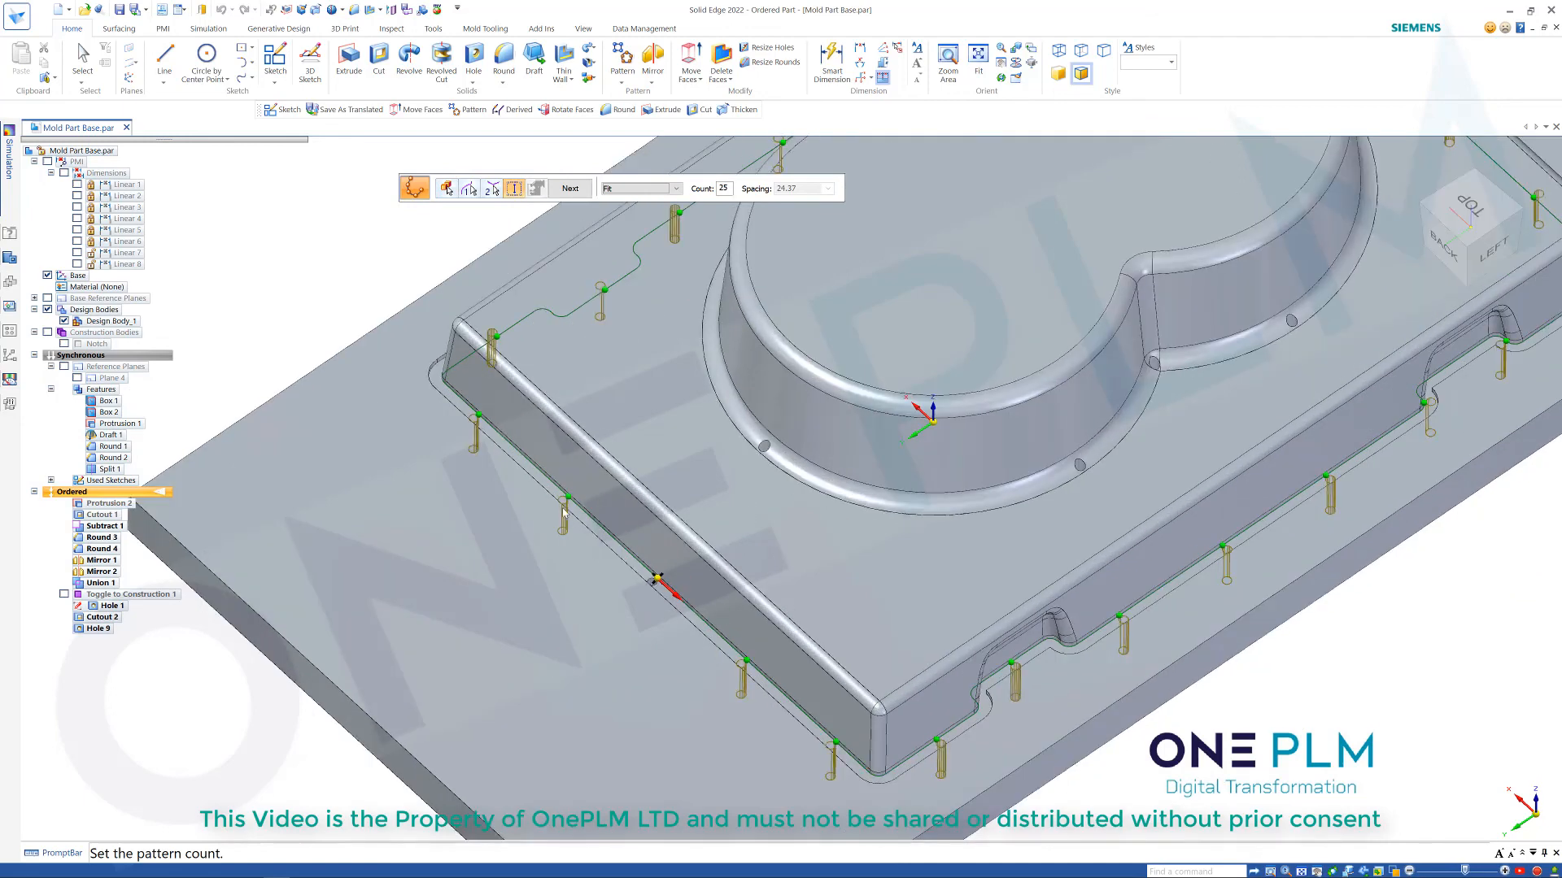
double_click(723, 190)
type("40")
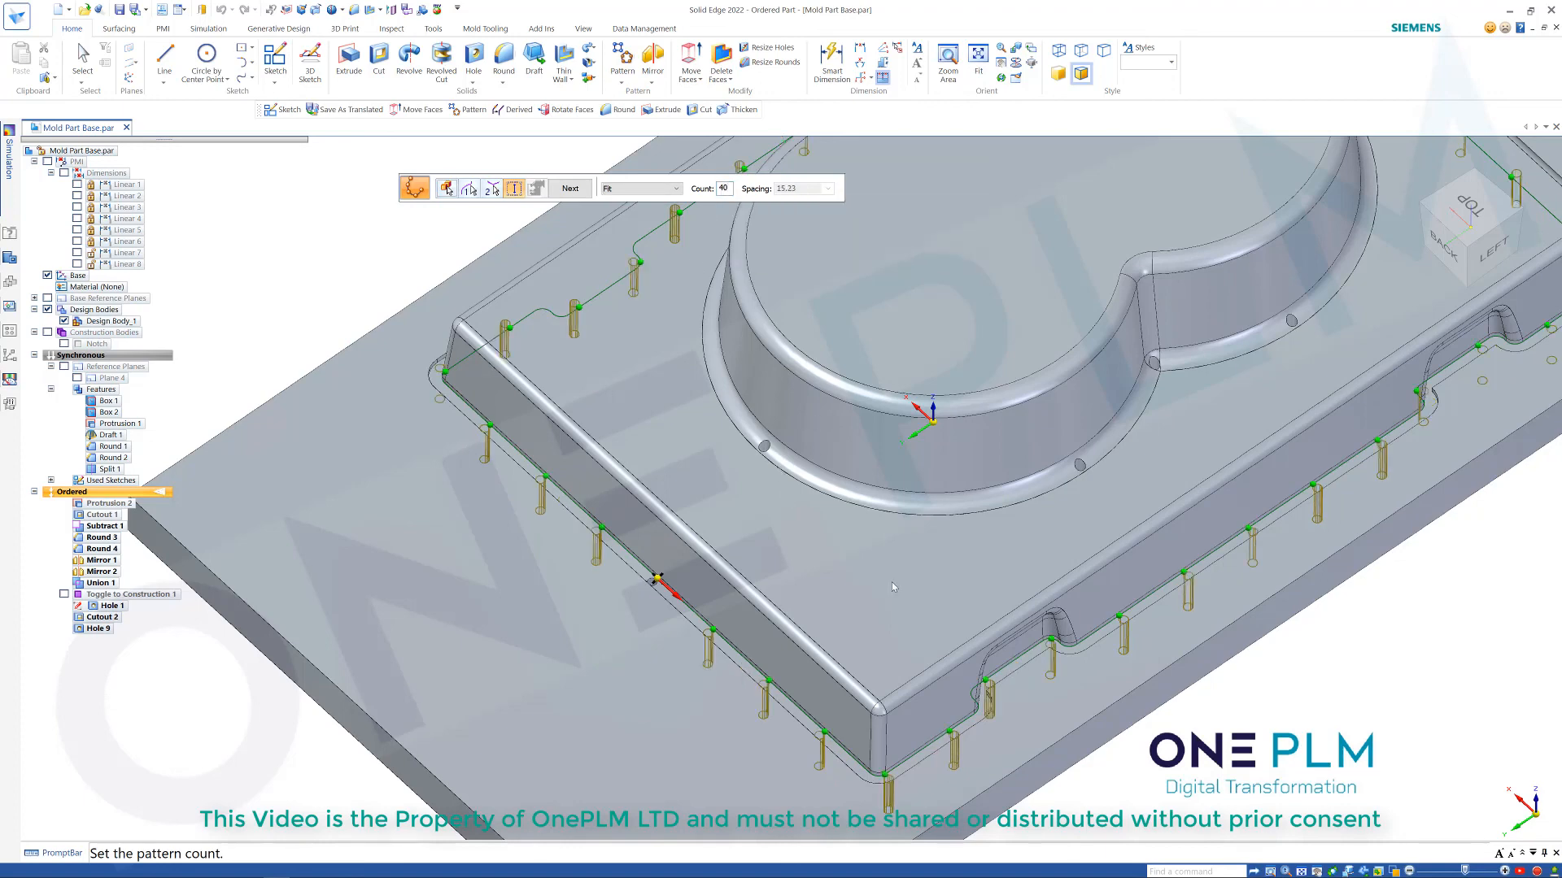
scroll(892, 582, "down", 1)
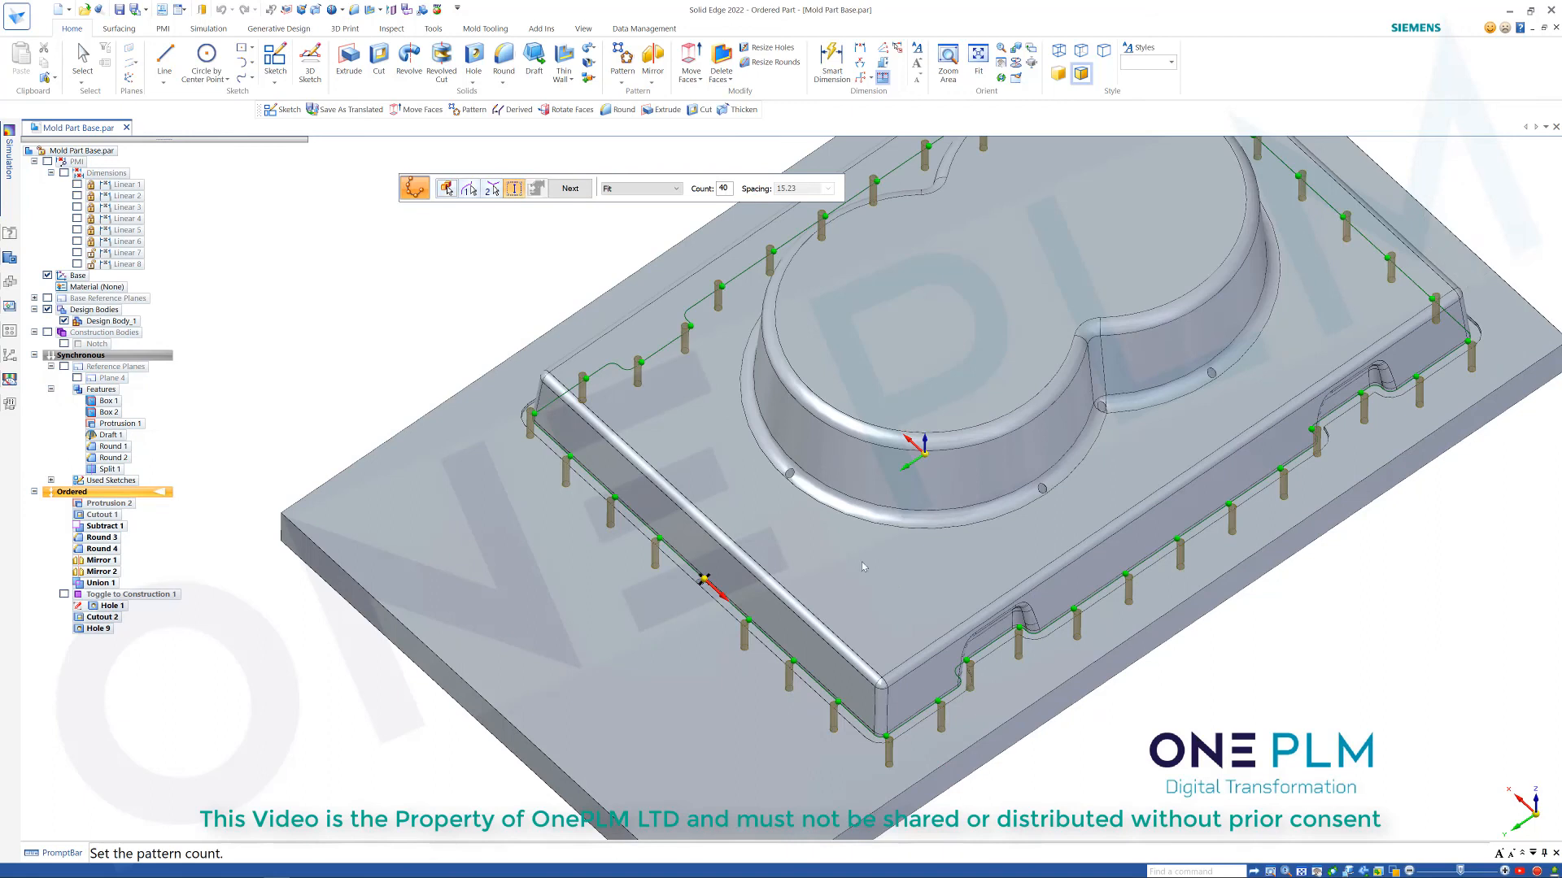
left_click(573, 199)
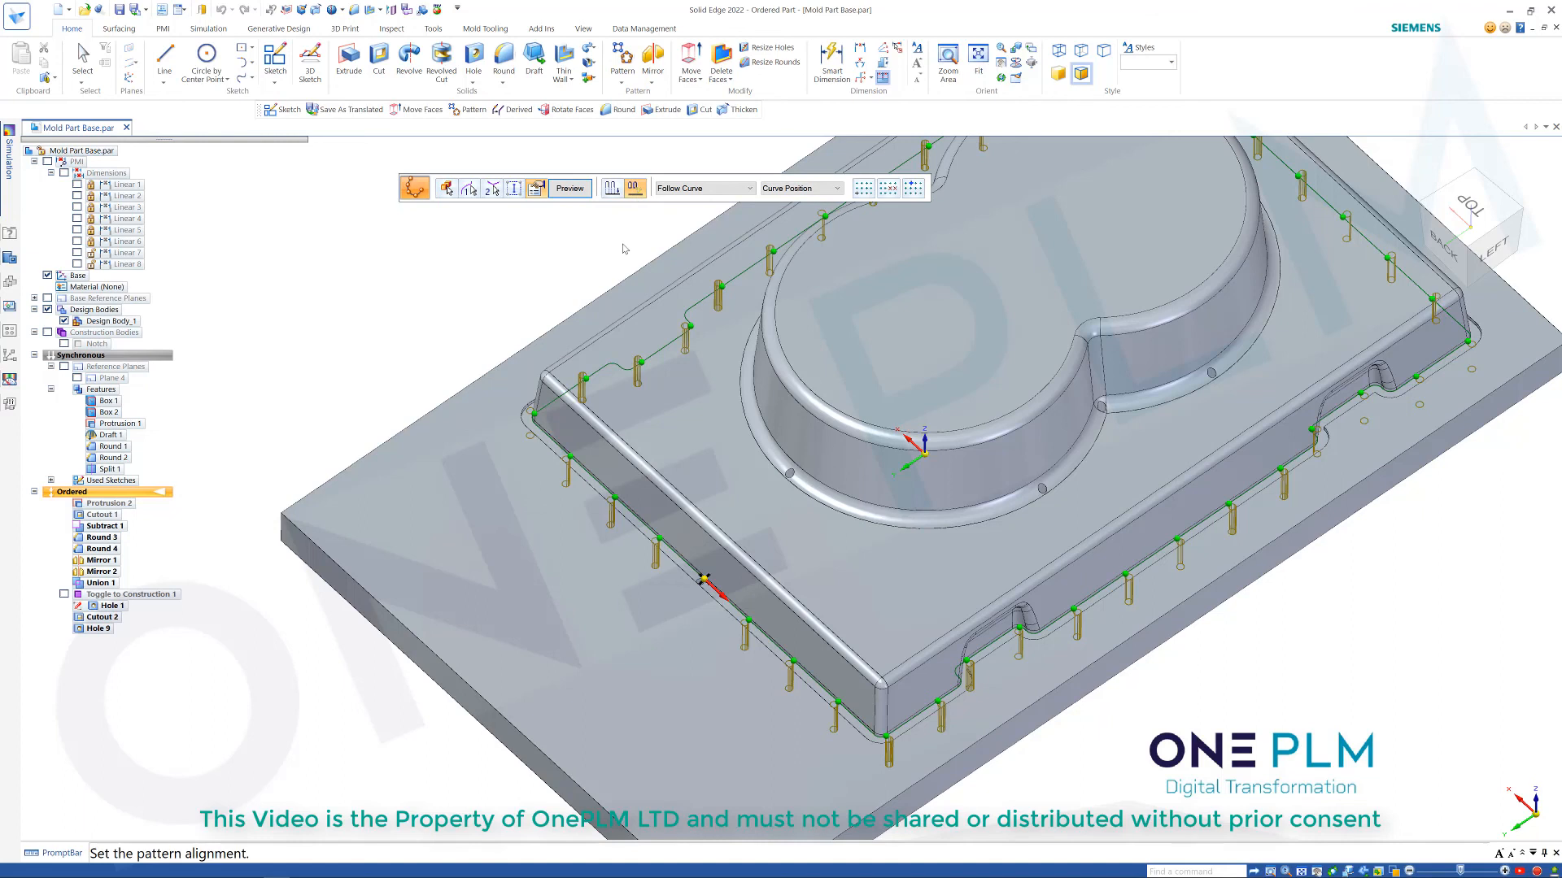
left_click(569, 189)
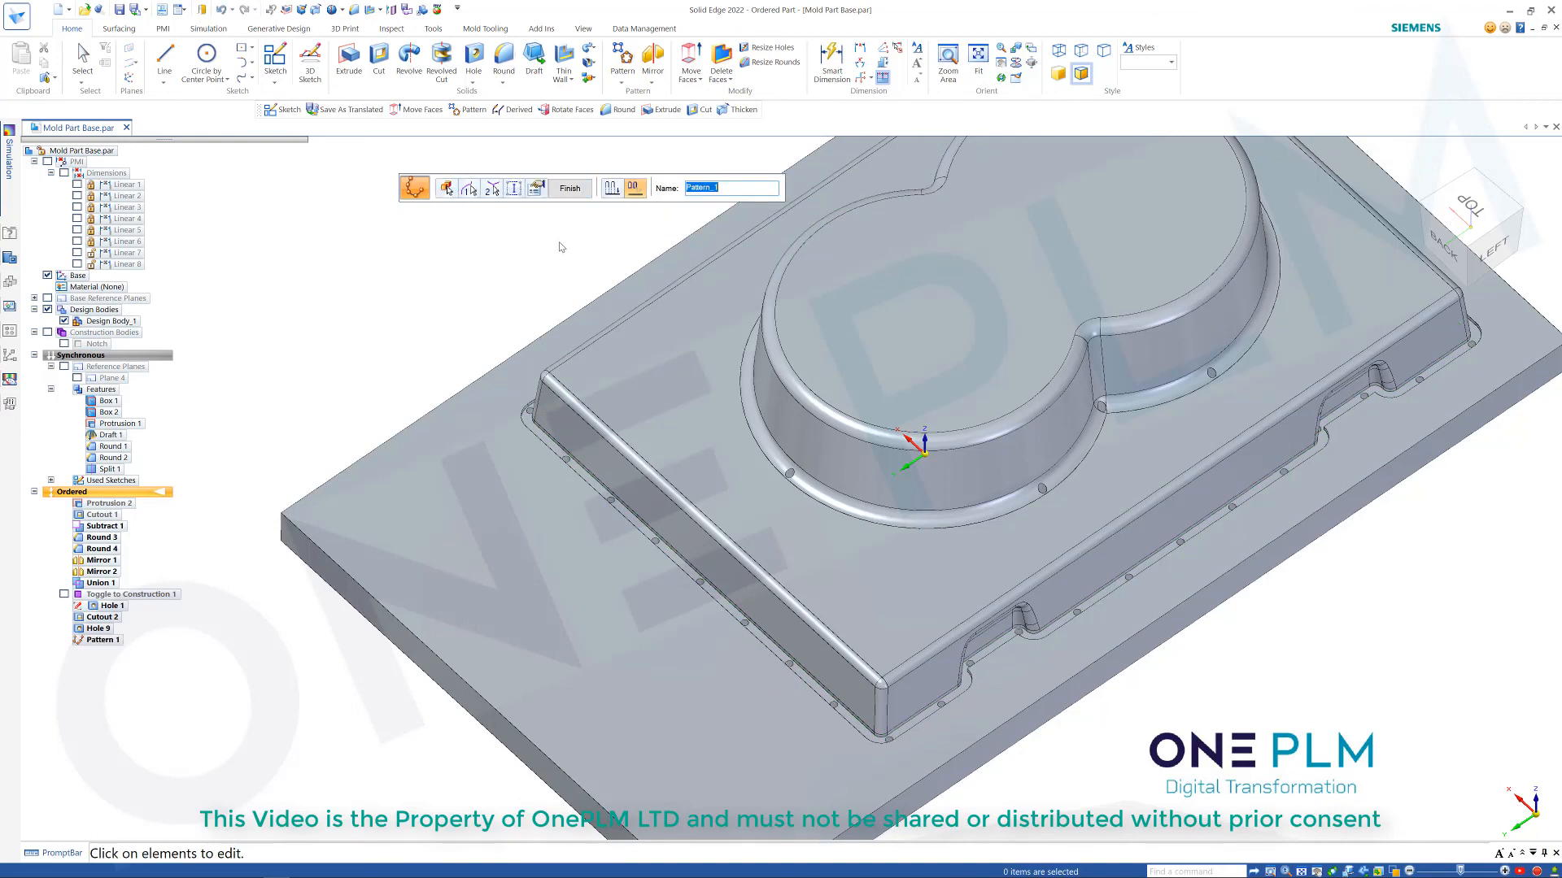
left_click(569, 189)
middle_click_drag(575, 336, 638, 233)
scroll(722, 244, "up", 3)
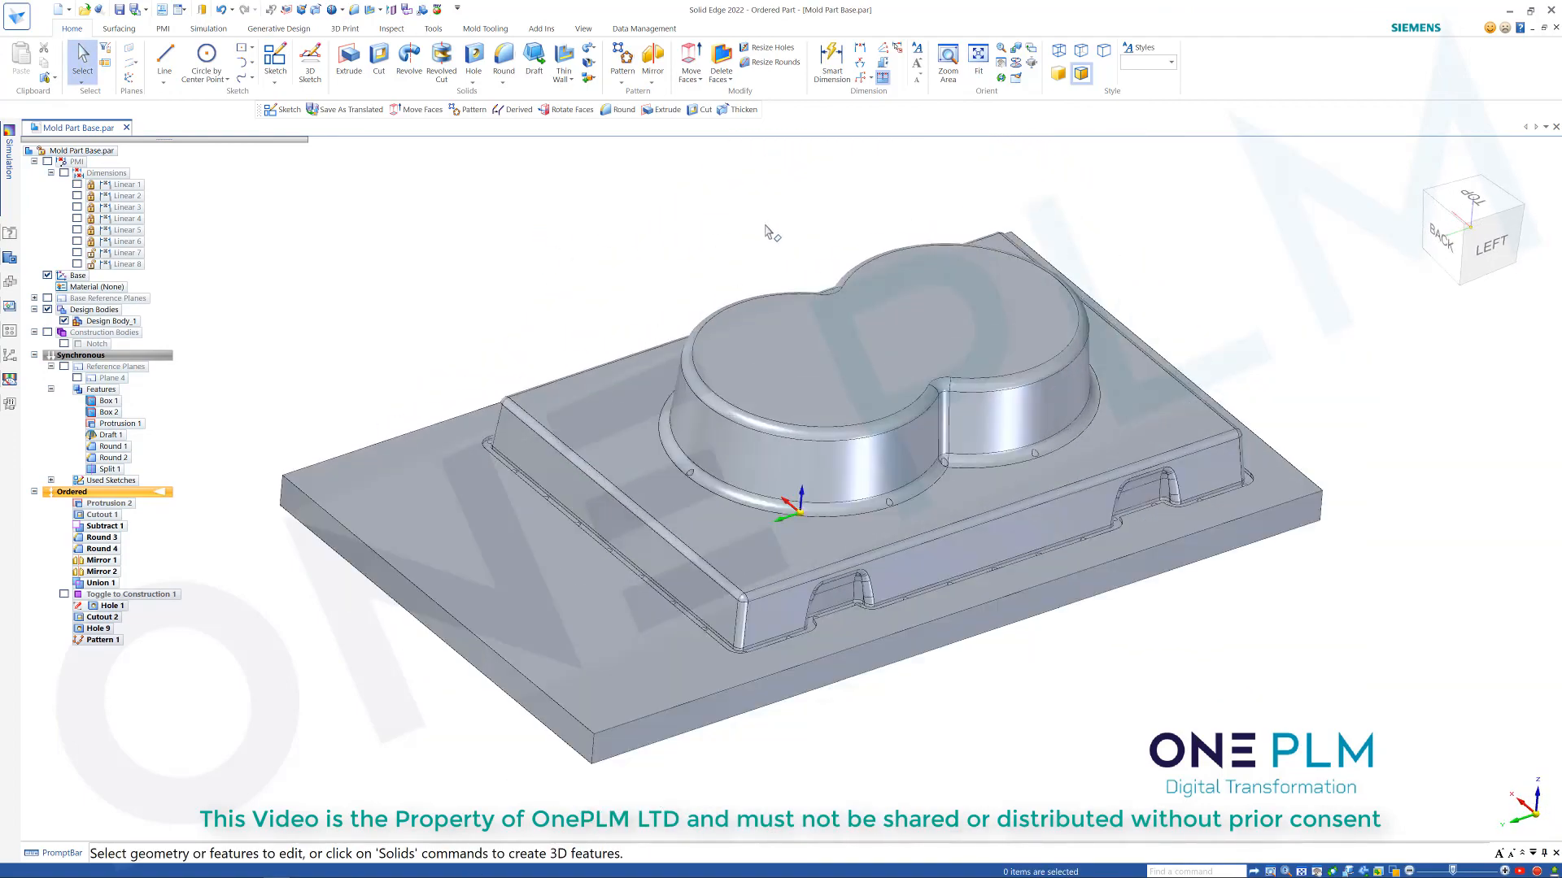